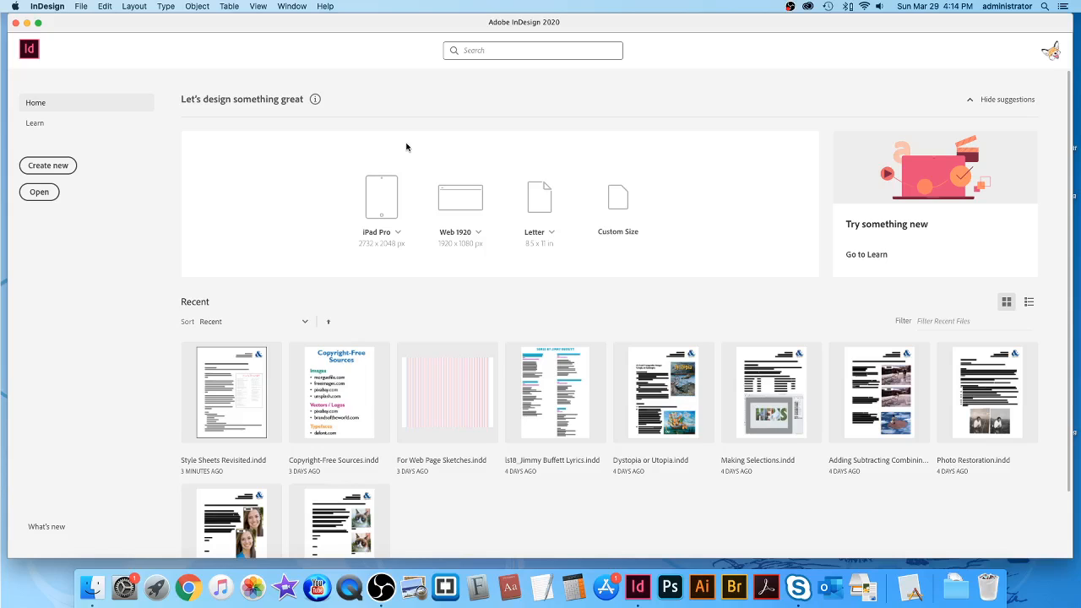
Start a new document and list all blank Mobile presets in the New Document dialog.
key("super+n")
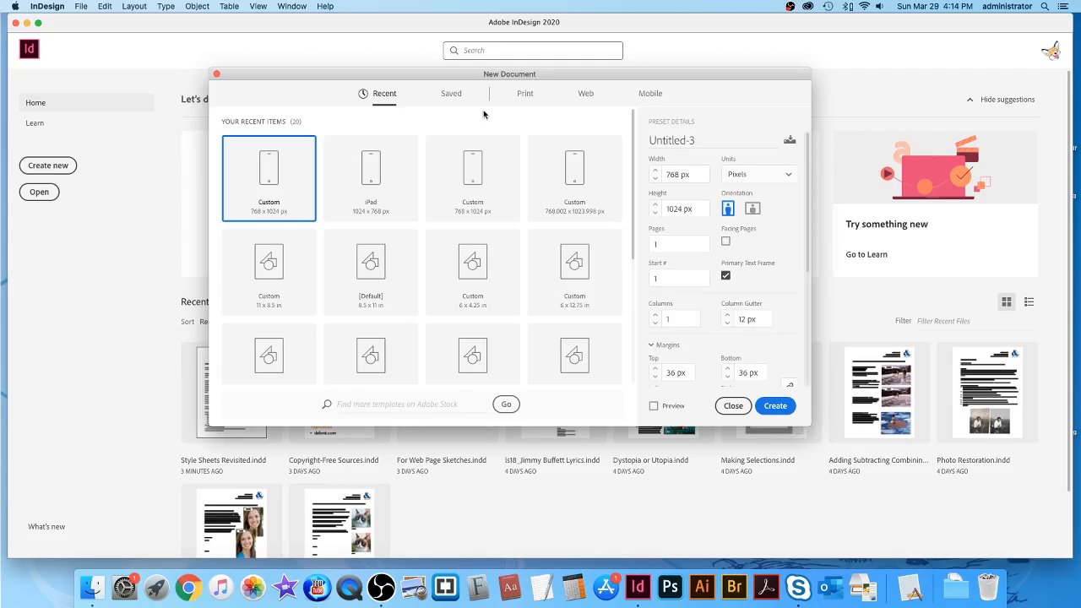
left_click(651, 94)
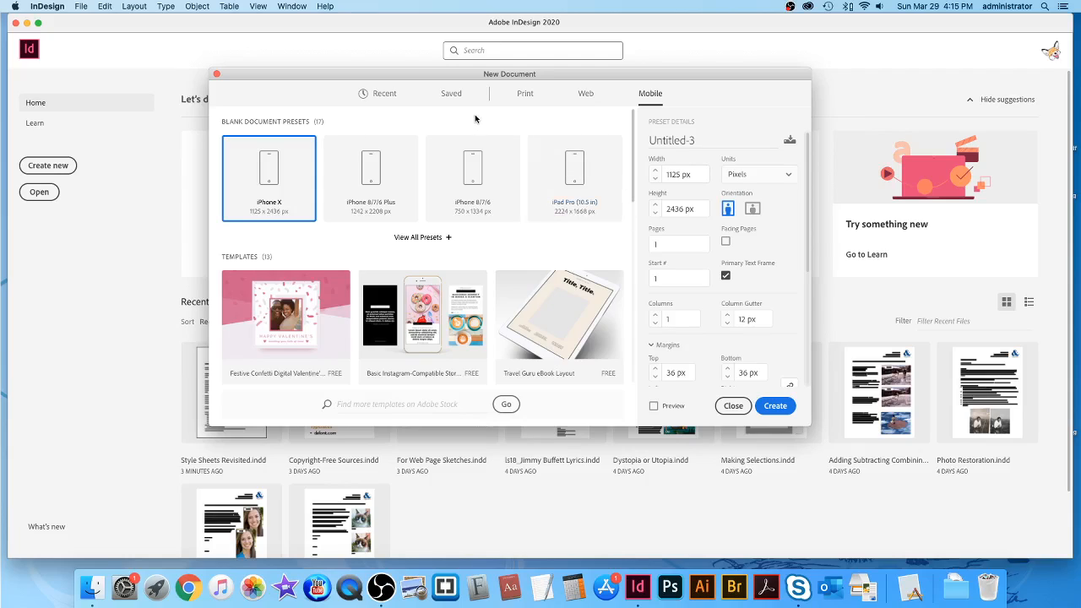
left_click(427, 238)
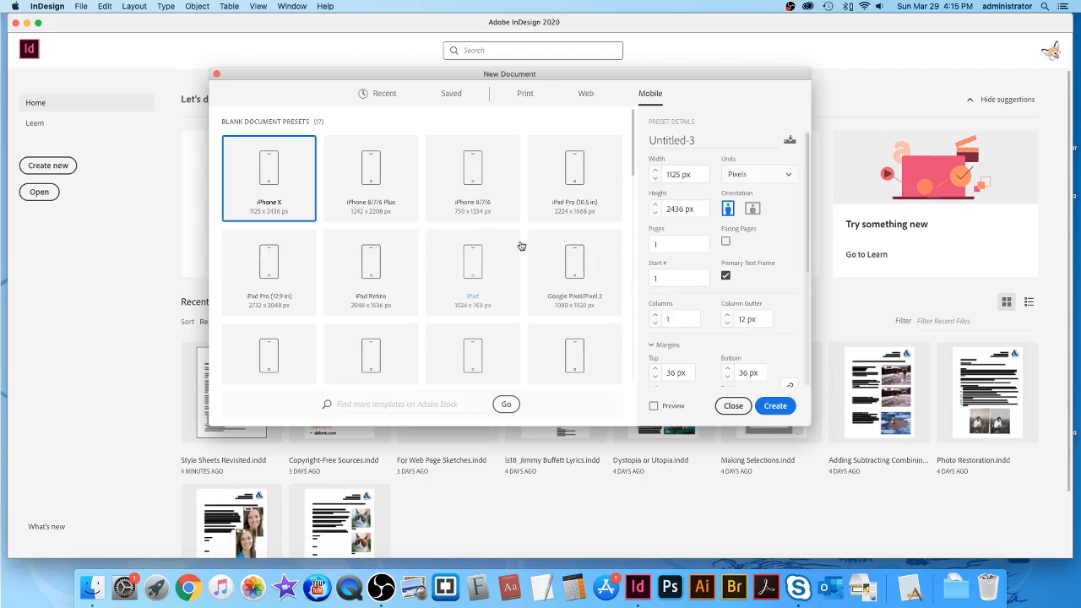
Choose the iPad preset in portrait orientation (768 x 1024 px) and review margins and bleed.
left_click(476, 262)
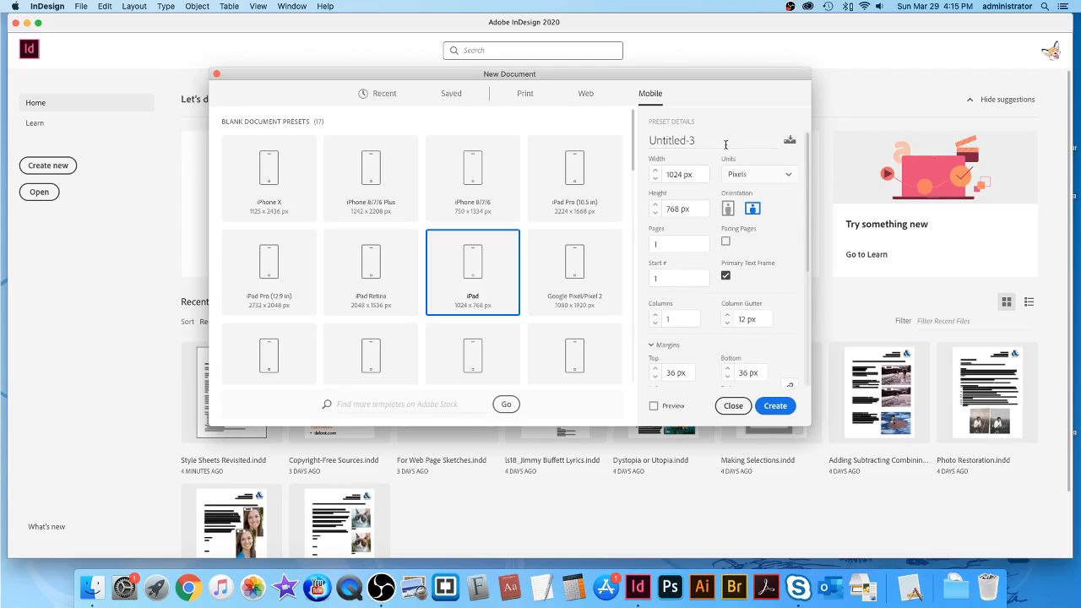
left_click(728, 209)
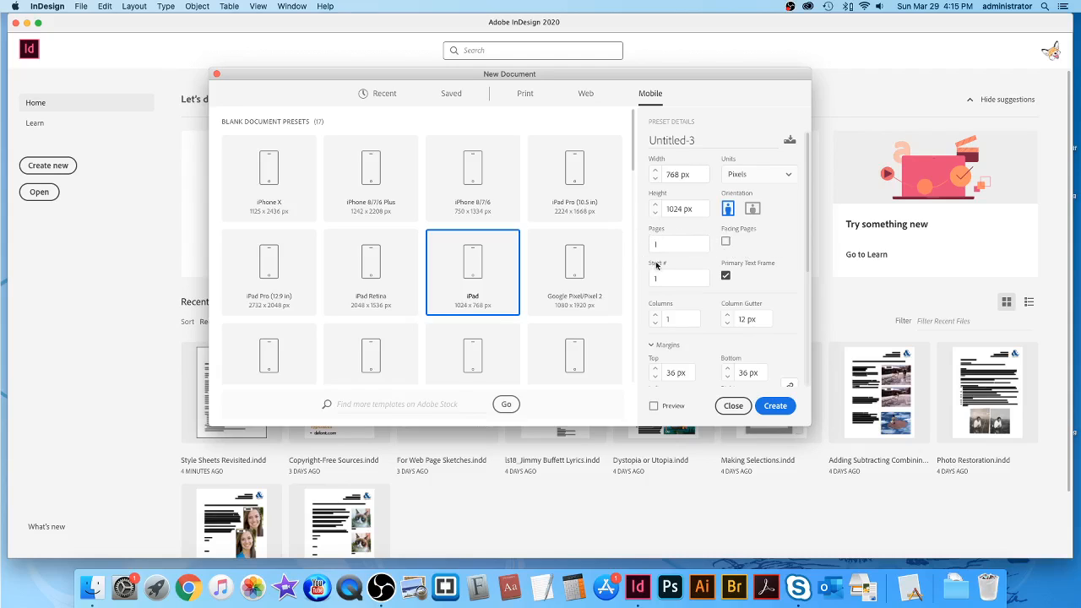
scroll(683, 226, "down", 1)
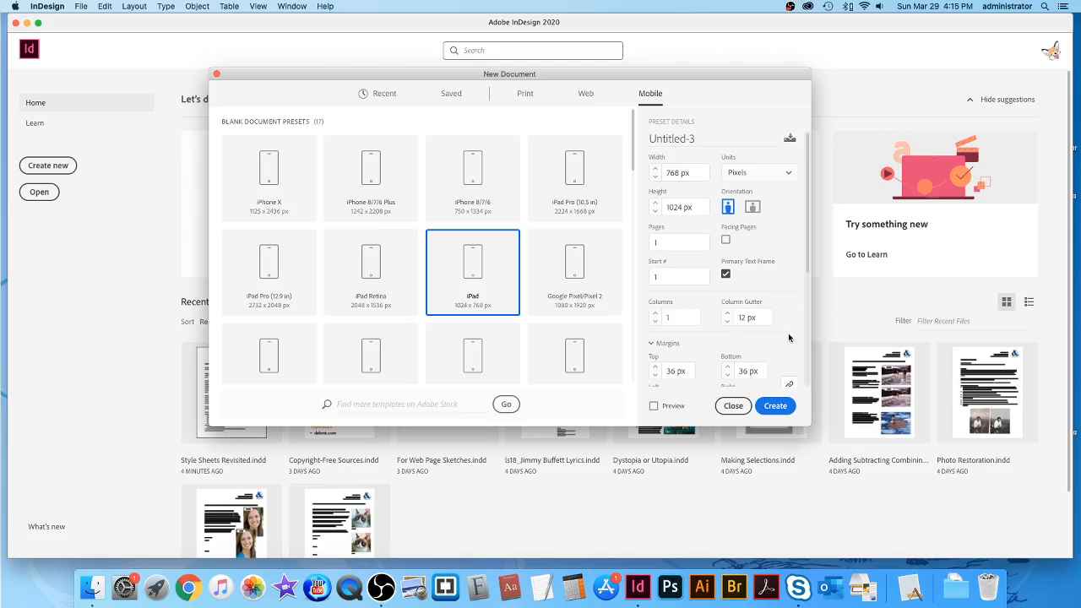
scroll(783, 331, "down", 3)
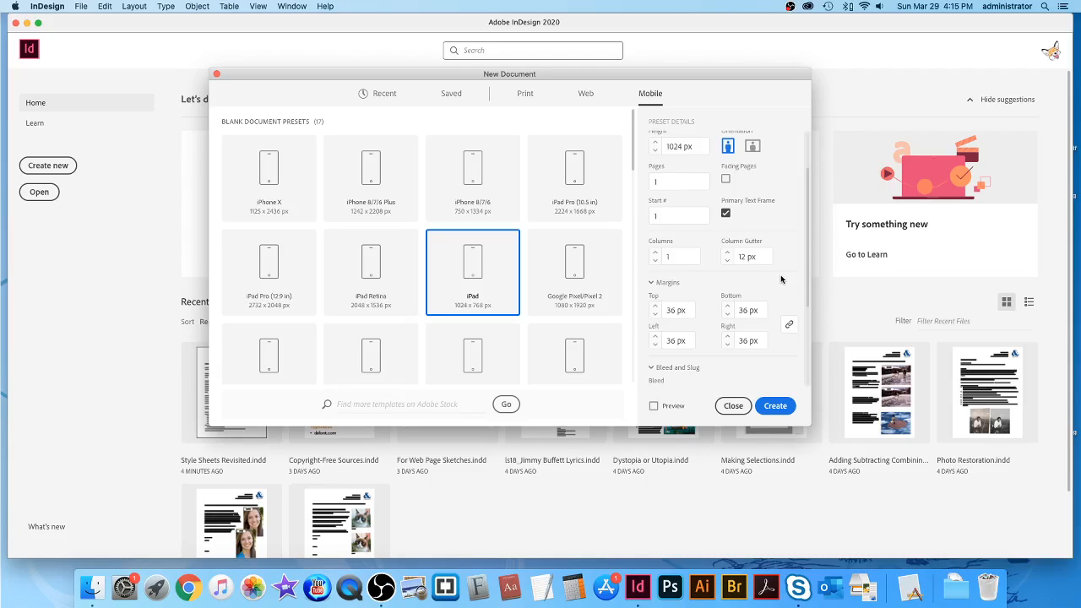
scroll(781, 280, "down", 5)
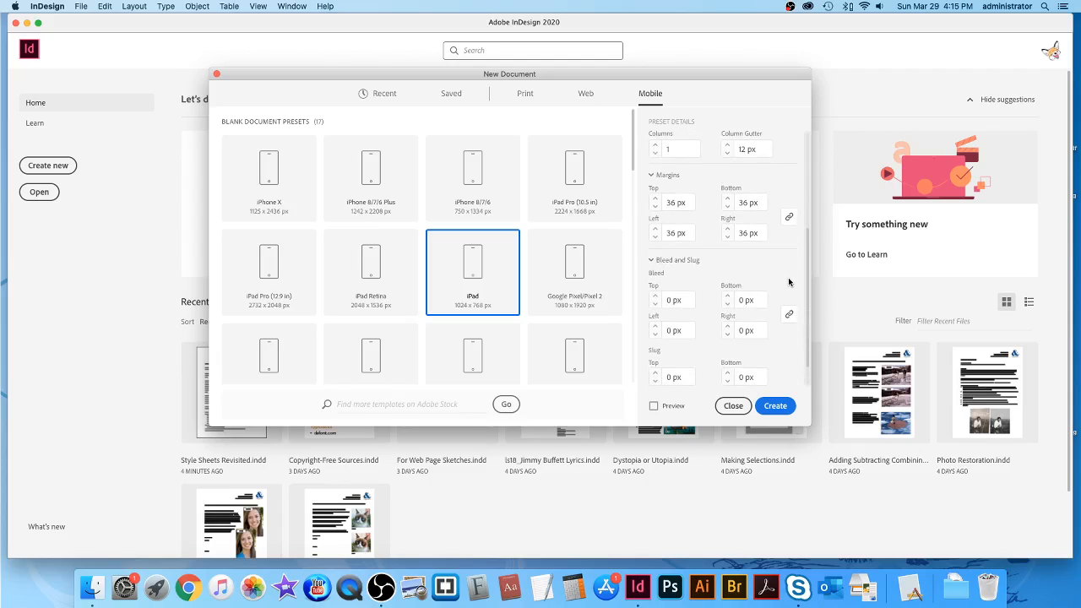
scroll(789, 282, "up", 8)
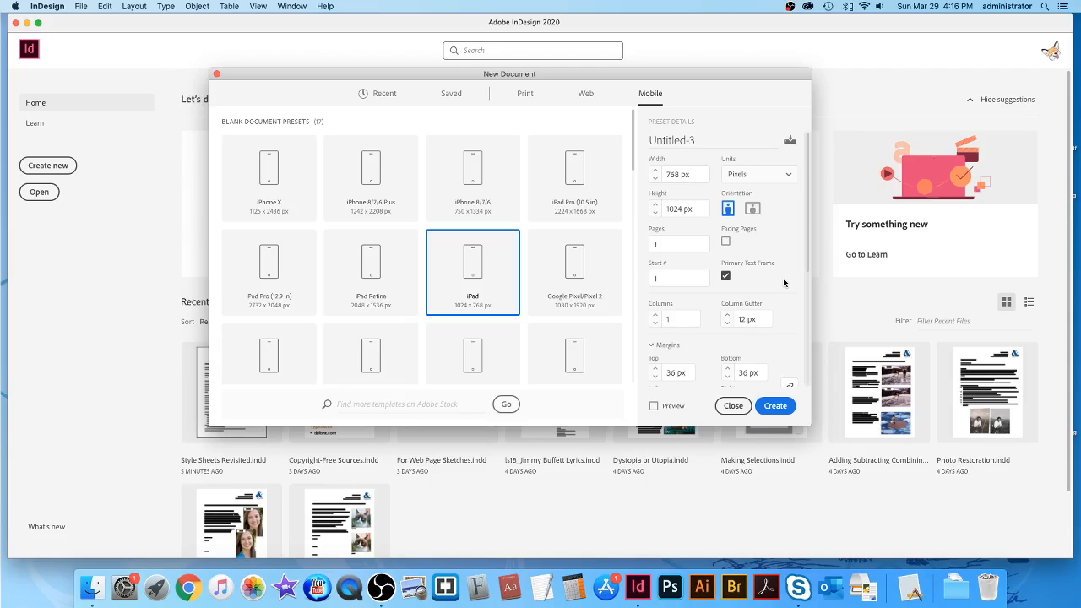
Create the iPad document and put a Type tool cursor in the page's primary text frame.
left_click(776, 406)
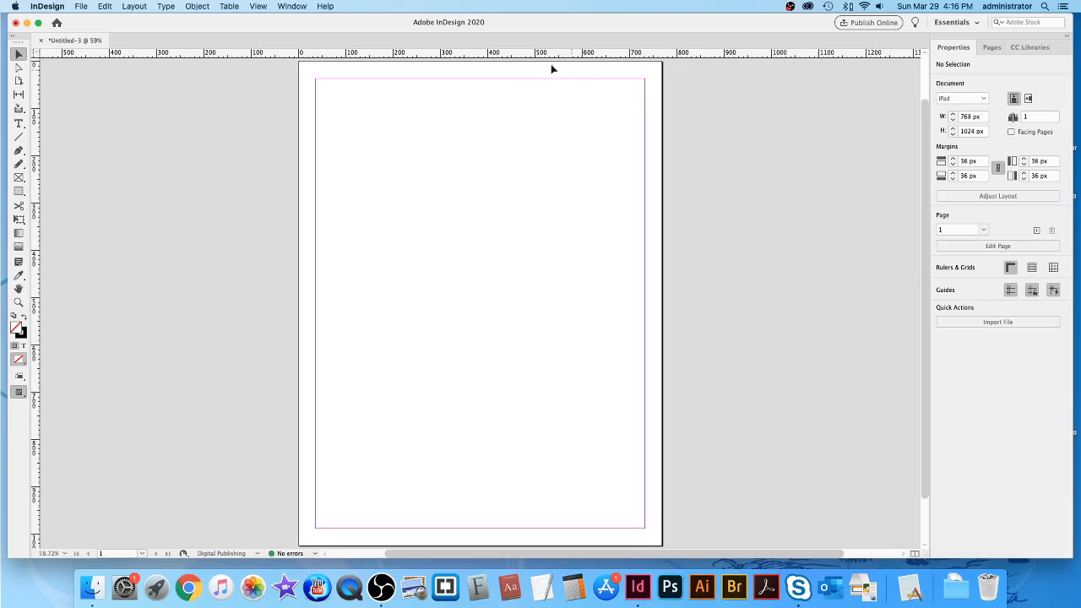
scroll(744, 342, "down", 2)
scroll(746, 341, "up", 3)
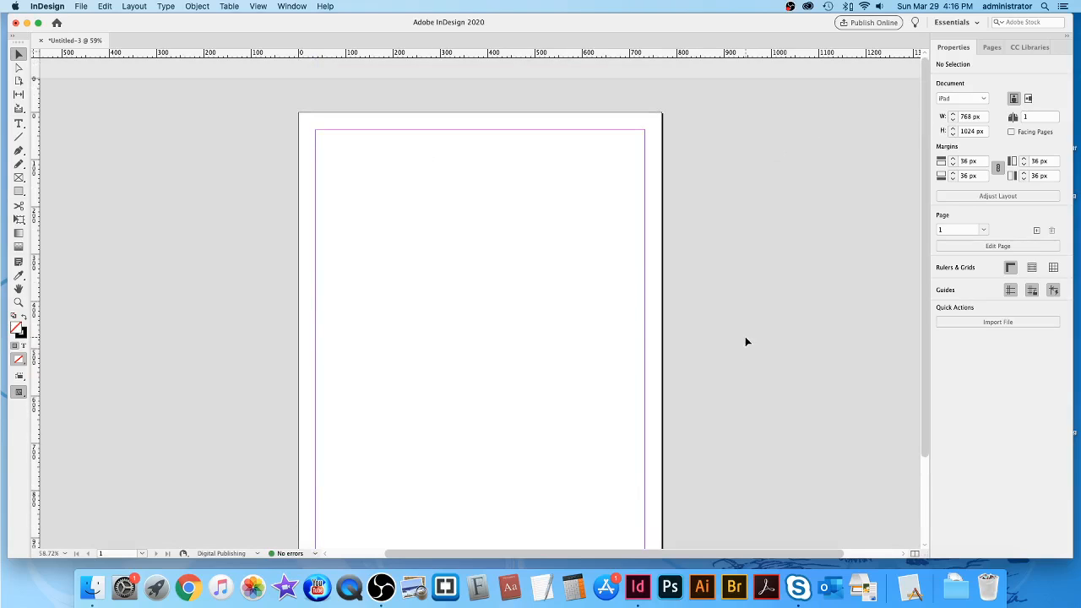
scroll(746, 341, "down", 2)
scroll(746, 341, "up", 1)
scroll(746, 342, "down", 1)
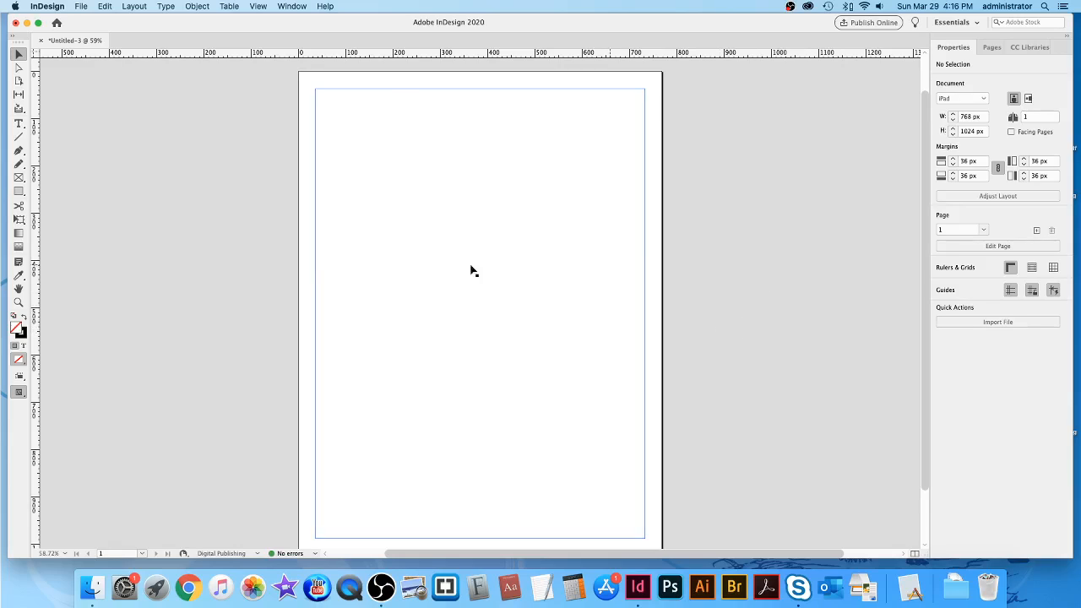
left_click(19, 124)
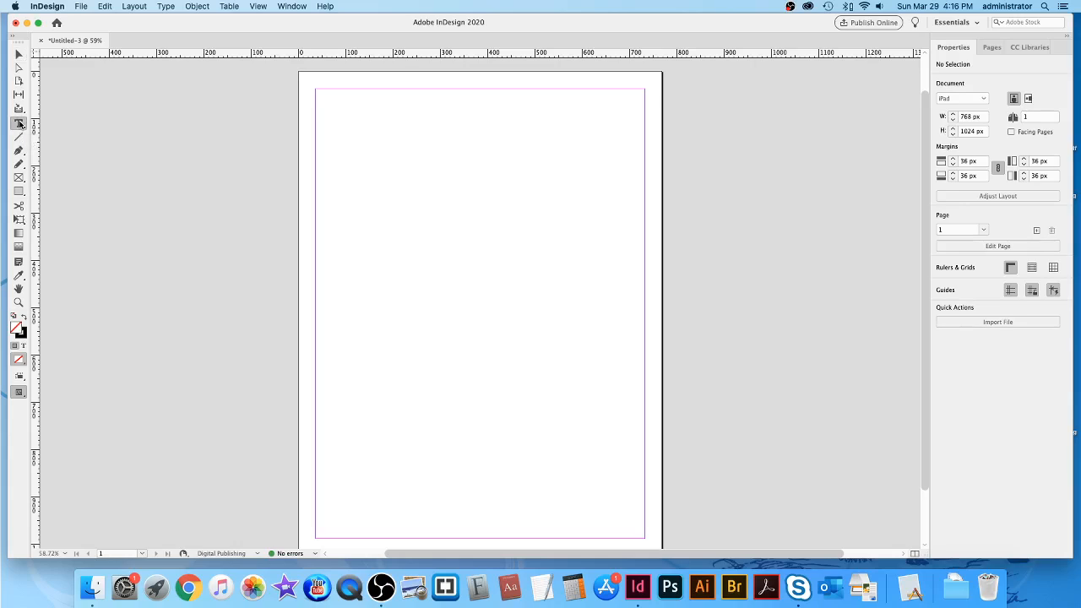
left_click(491, 233)
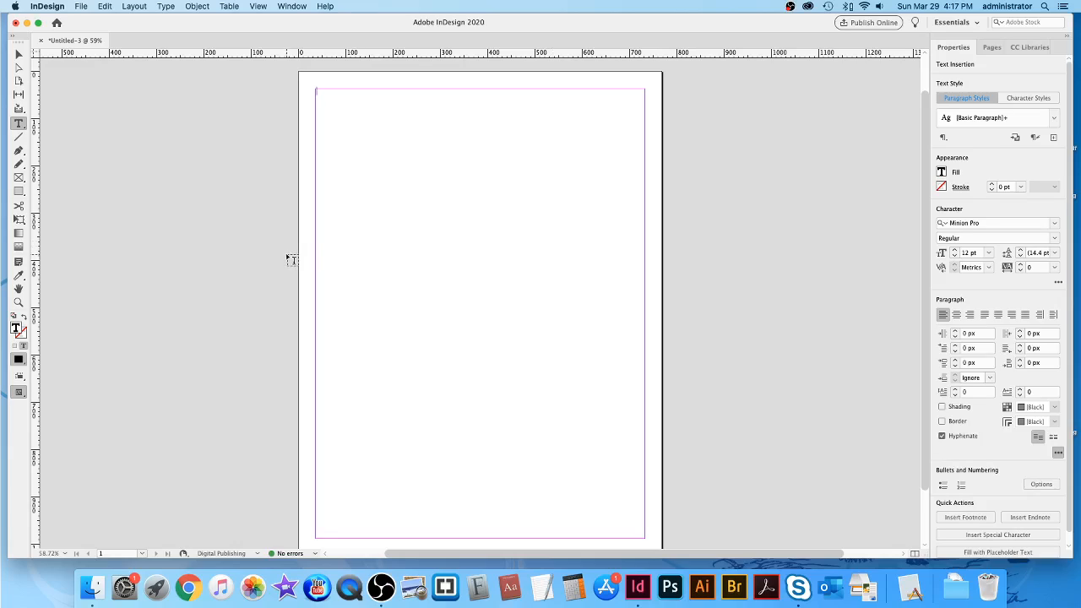
In File > Place, select Jimmy Buffett Lyrics.docx from the Is18_Jimmy Buffett Lyrics Demo folder.
left_click(81, 7)
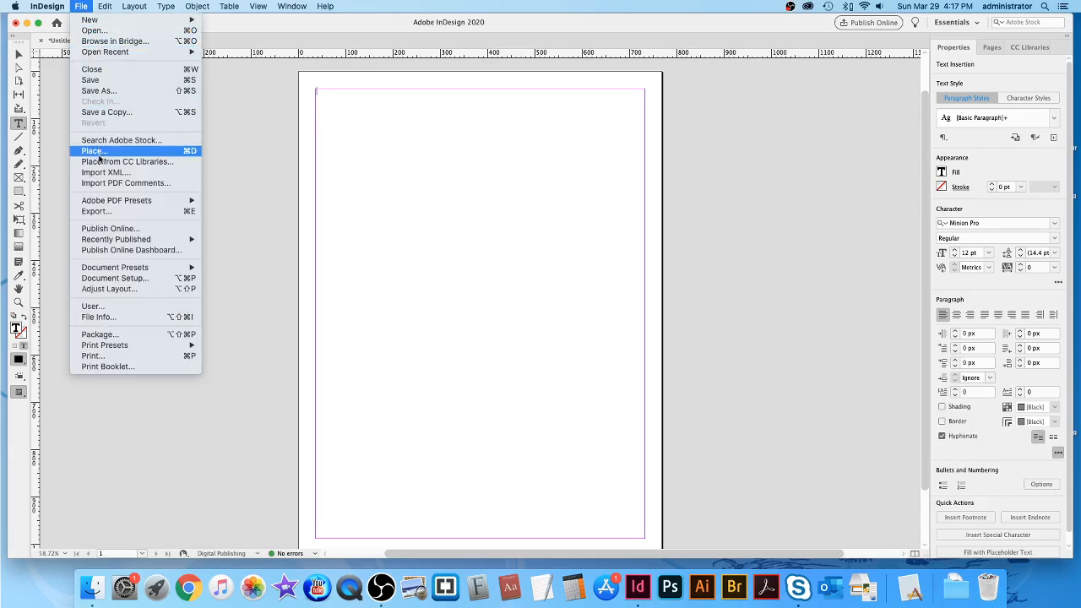
left_click(152, 156)
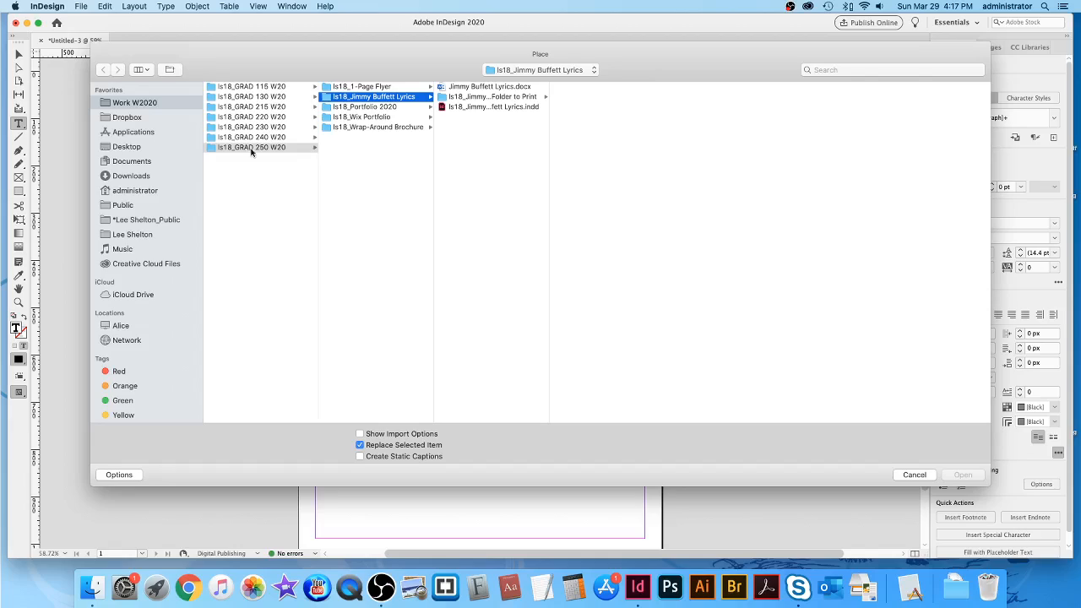
left_click(130, 149)
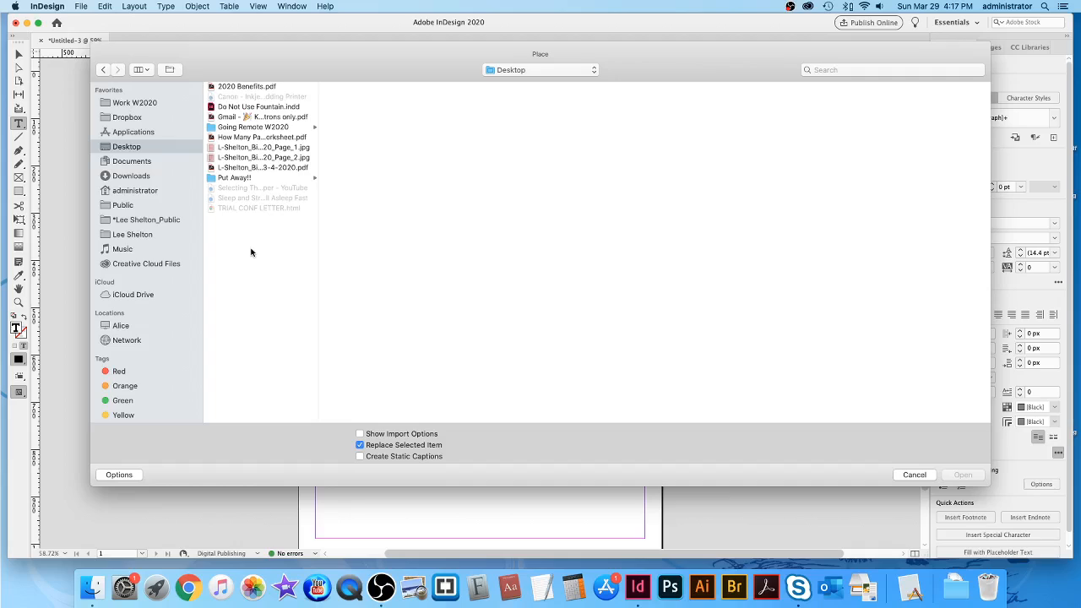
left_click(250, 127)
left_click(373, 179)
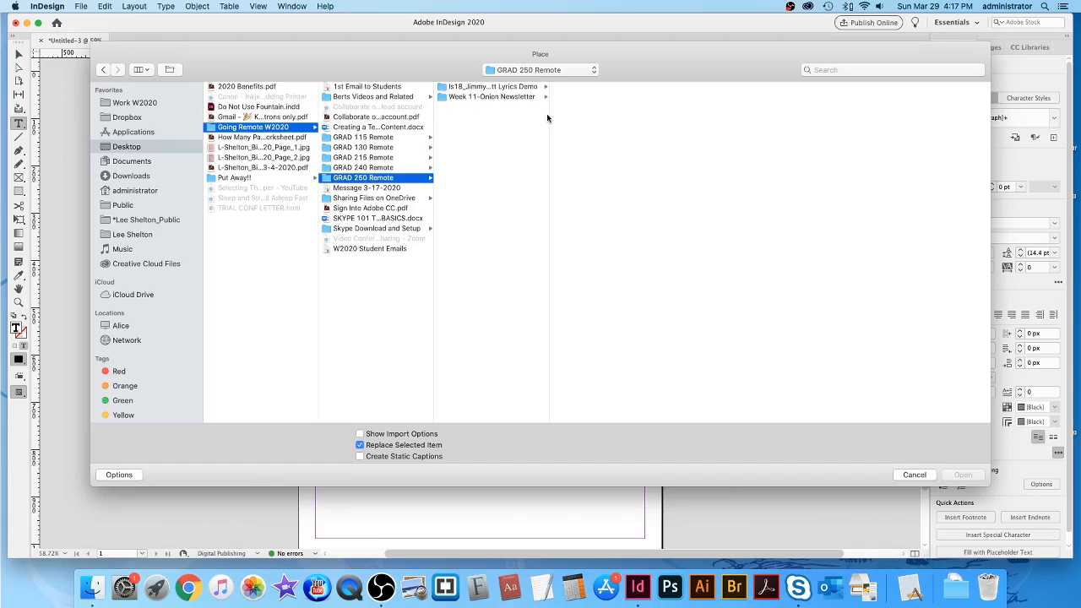
left_click_drag(549, 112, 612, 113)
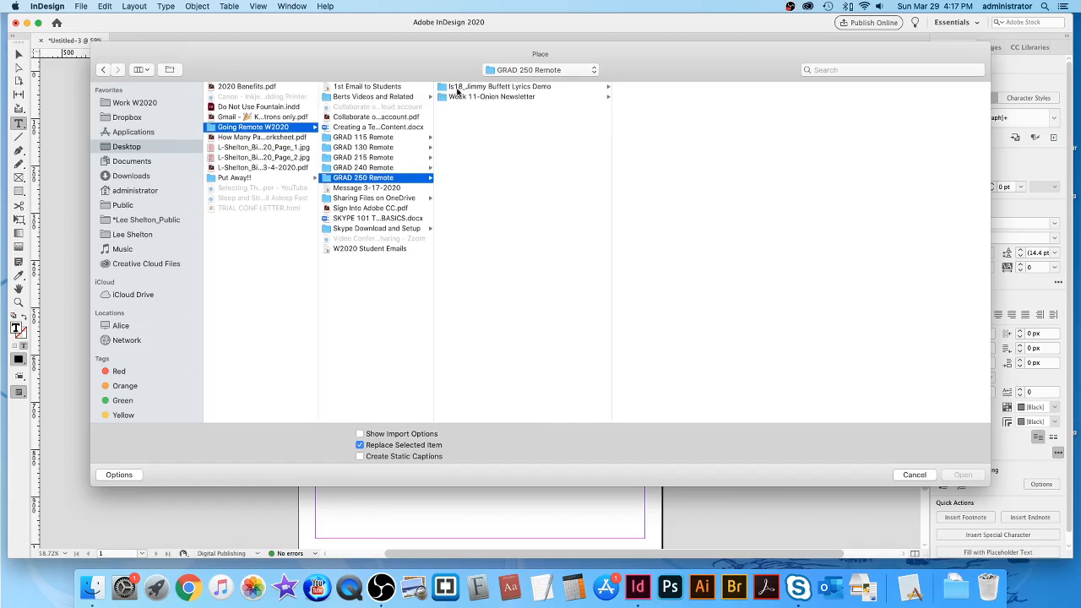
left_click(520, 87)
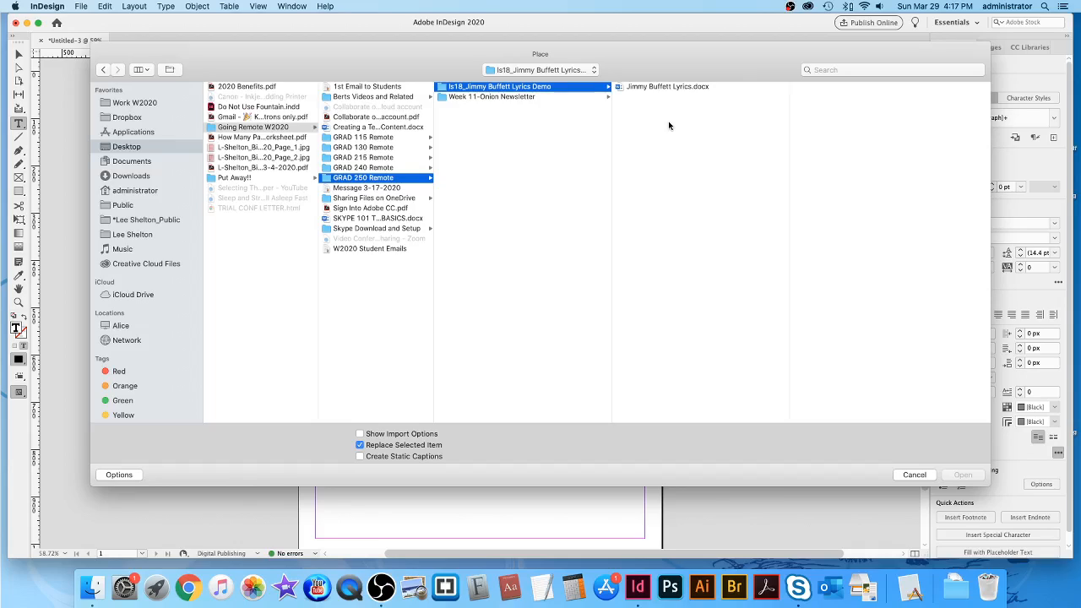
left_click(619, 87)
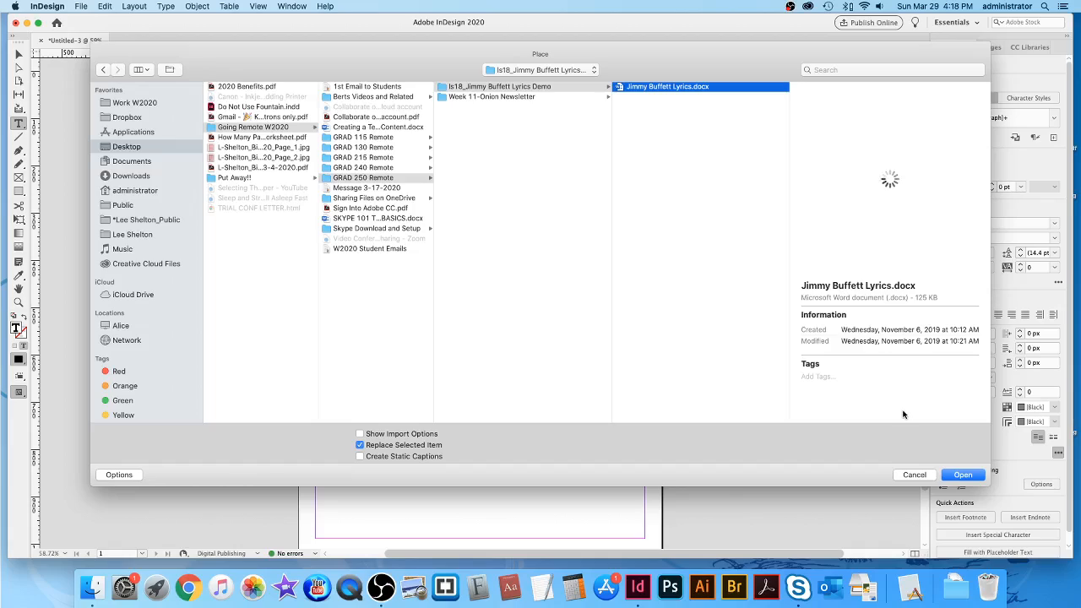
Place Jimmy Buffett Lyrics.docx and check its text flowing across pages 1–3.
left_click(966, 476)
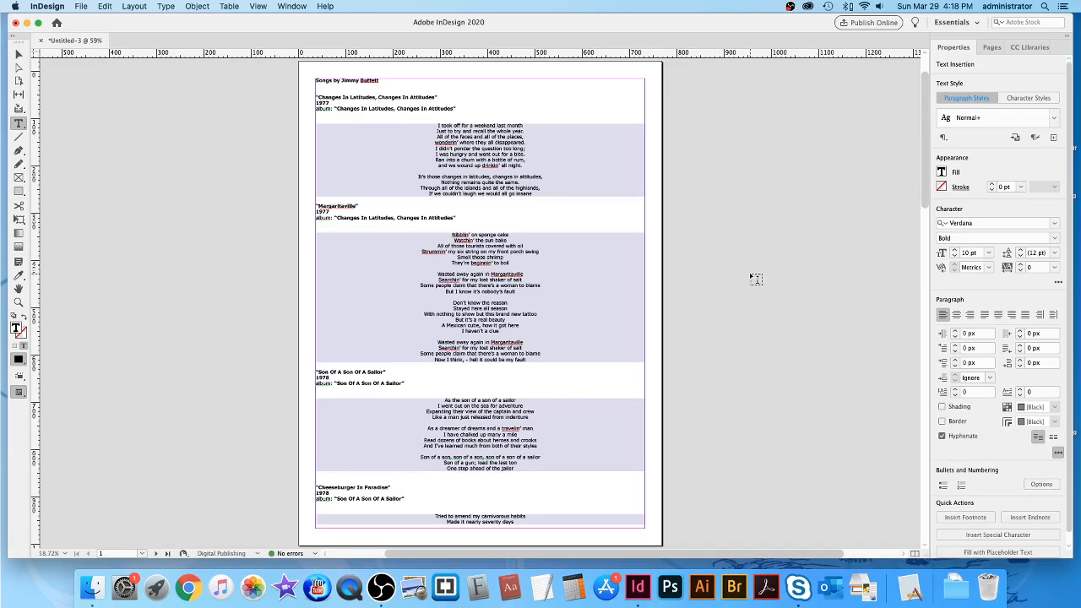
scroll(758, 279, "down", 10)
scroll(756, 278, "down", 15)
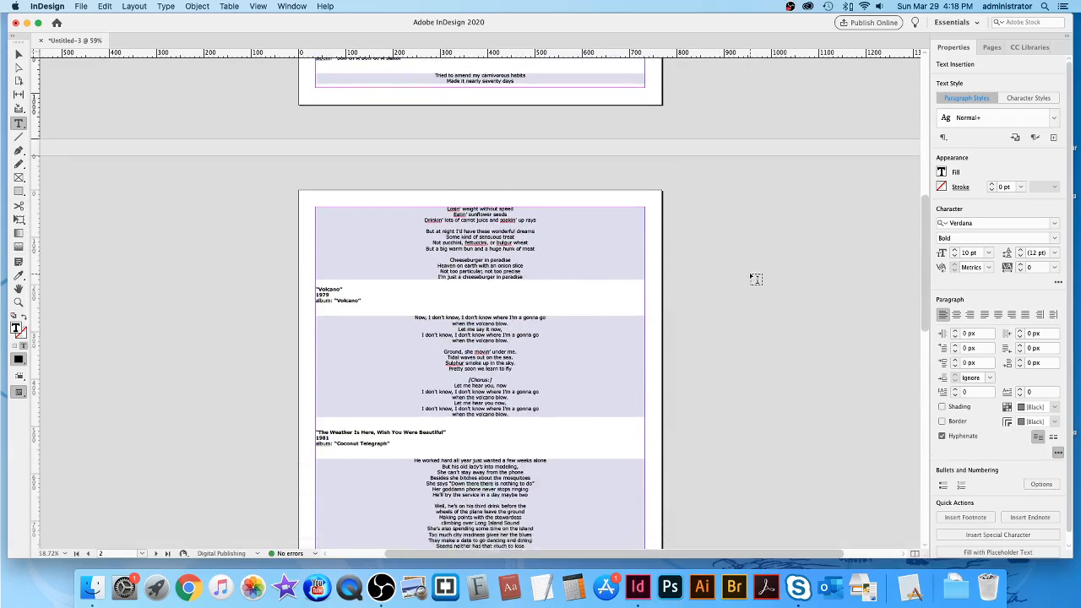
scroll(756, 279, "down", 12)
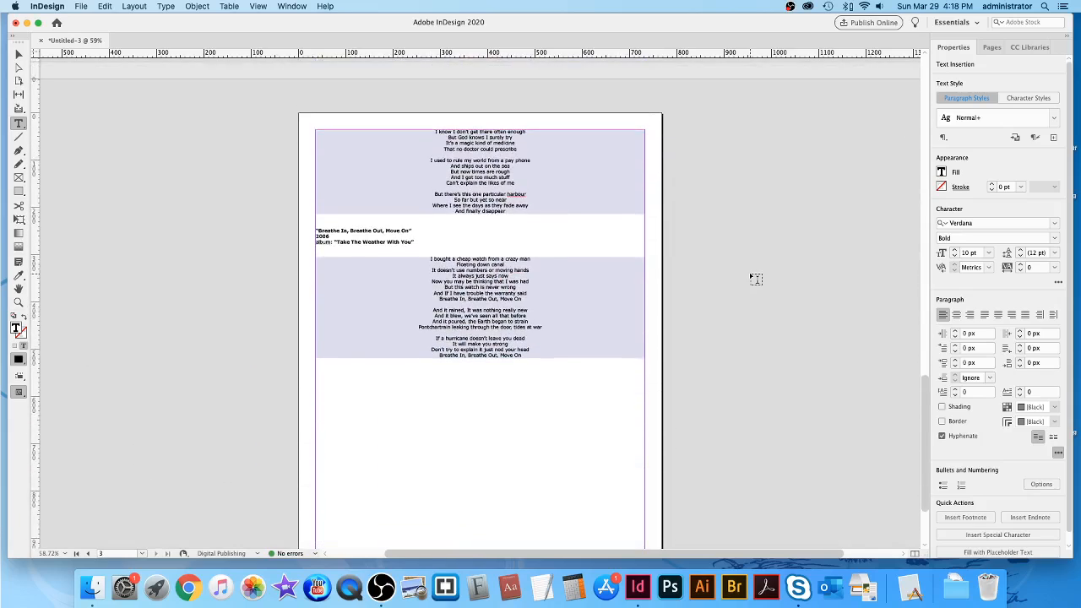
scroll(756, 279, "up", 20)
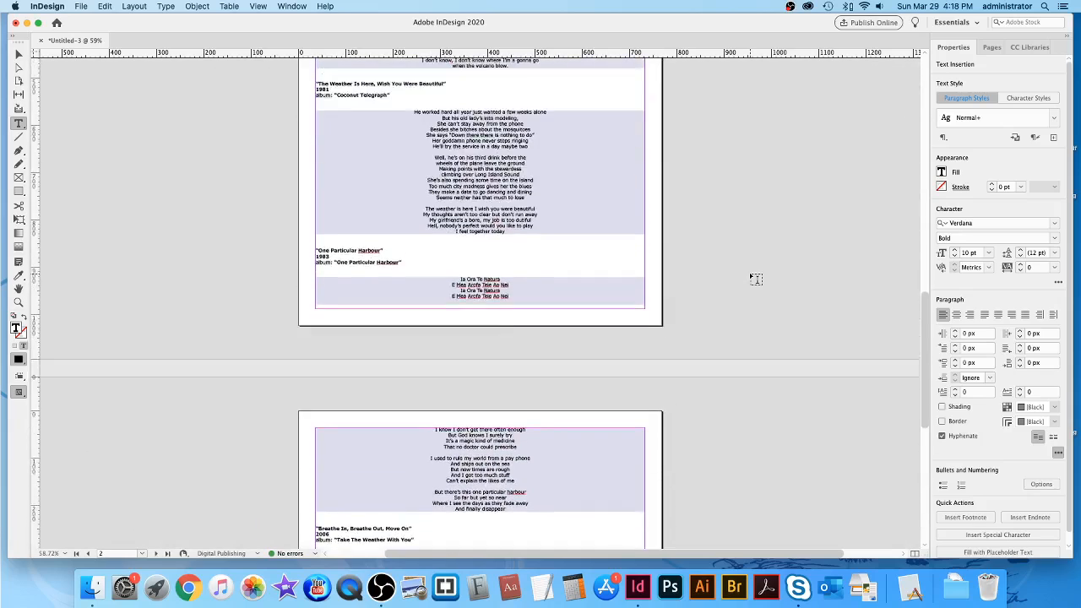
scroll(756, 279, "up", 6)
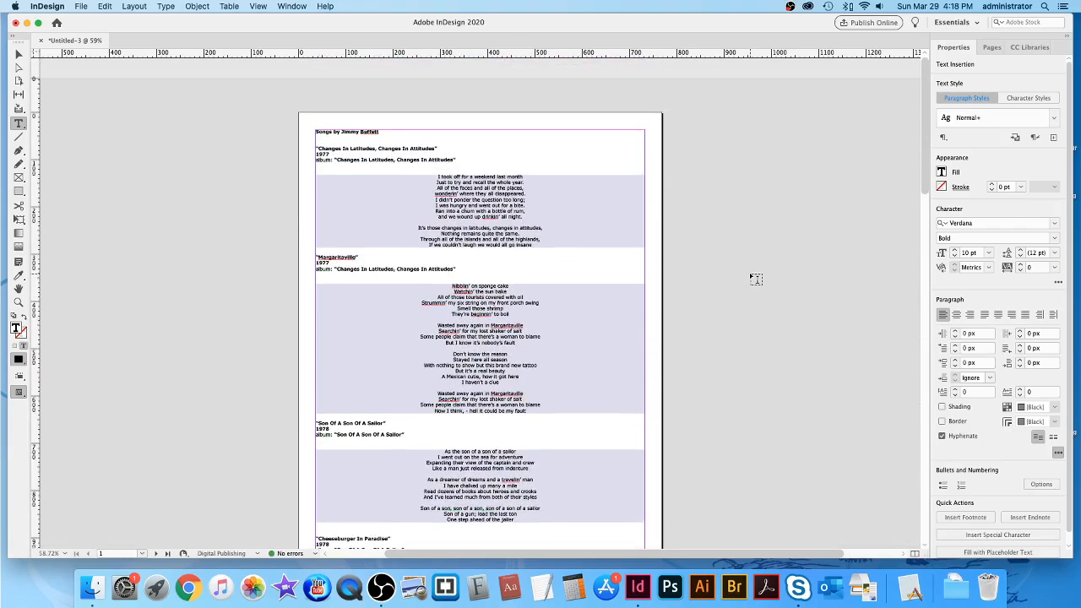
scroll(756, 279, "down", 20)
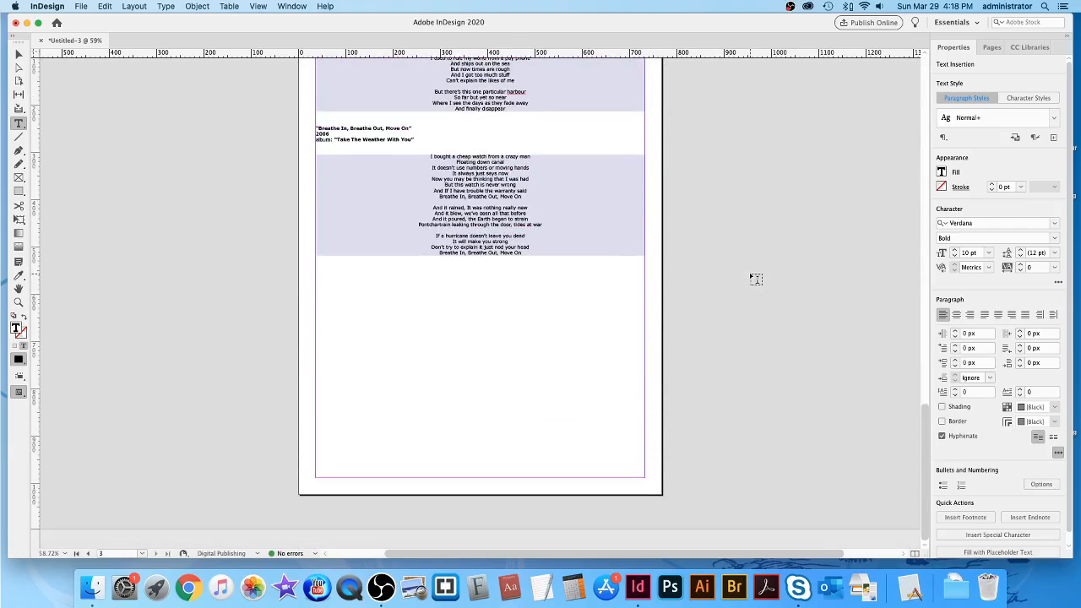
scroll(756, 279, "up", 20)
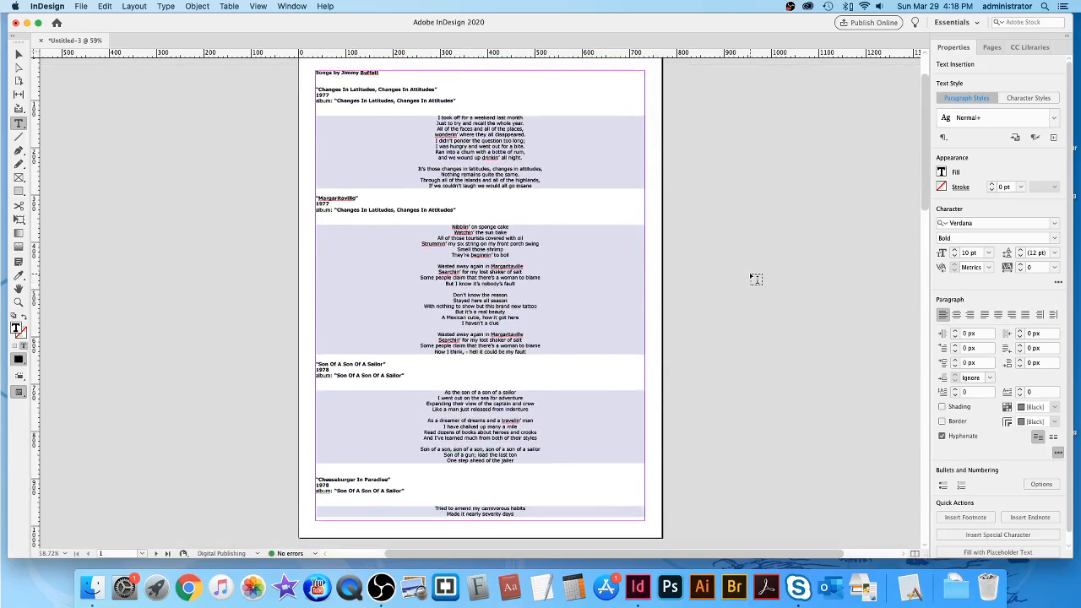
scroll(756, 279, "up", 2)
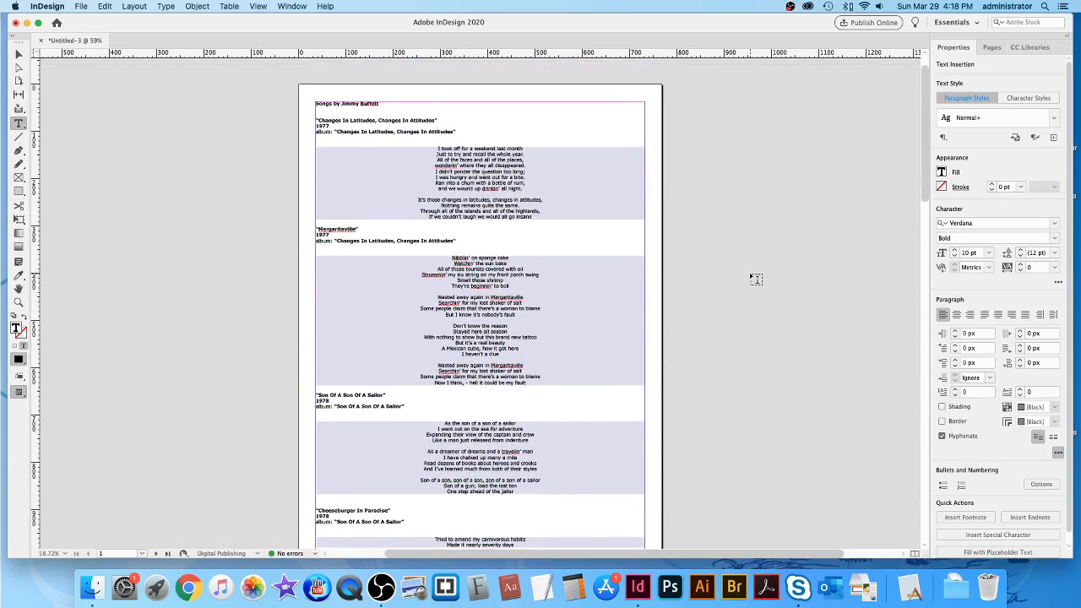
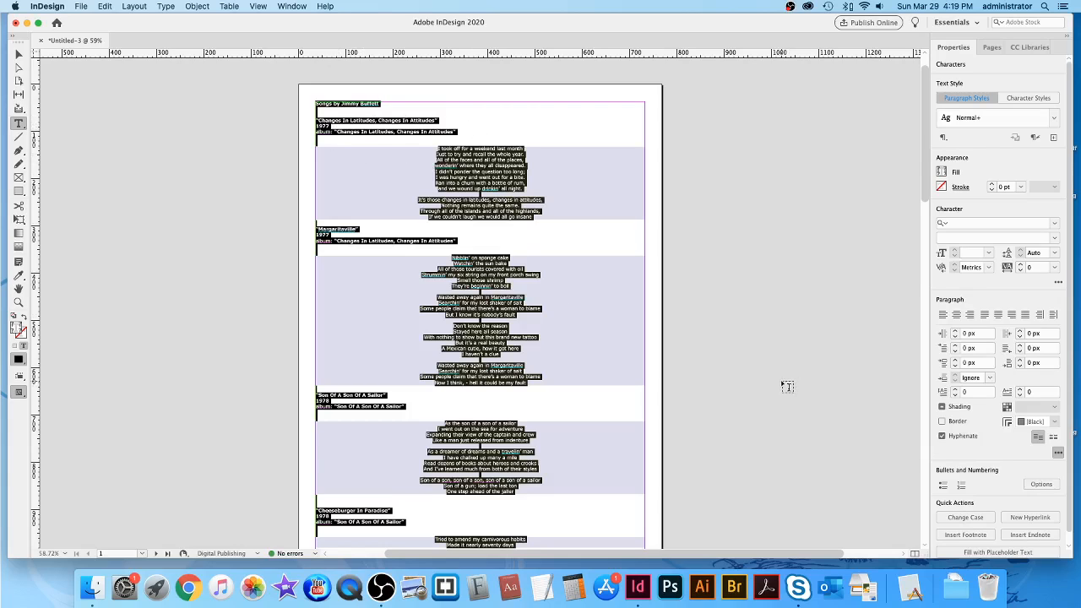
Show the Paragraph Styles panel listing [Basic Paragraph] and Normal+, and move it right of the page.
scroll(788, 386, "down", 5)
scroll(788, 386, "up", 3)
scroll(787, 386, "down", 4)
scroll(787, 386, "up", 7)
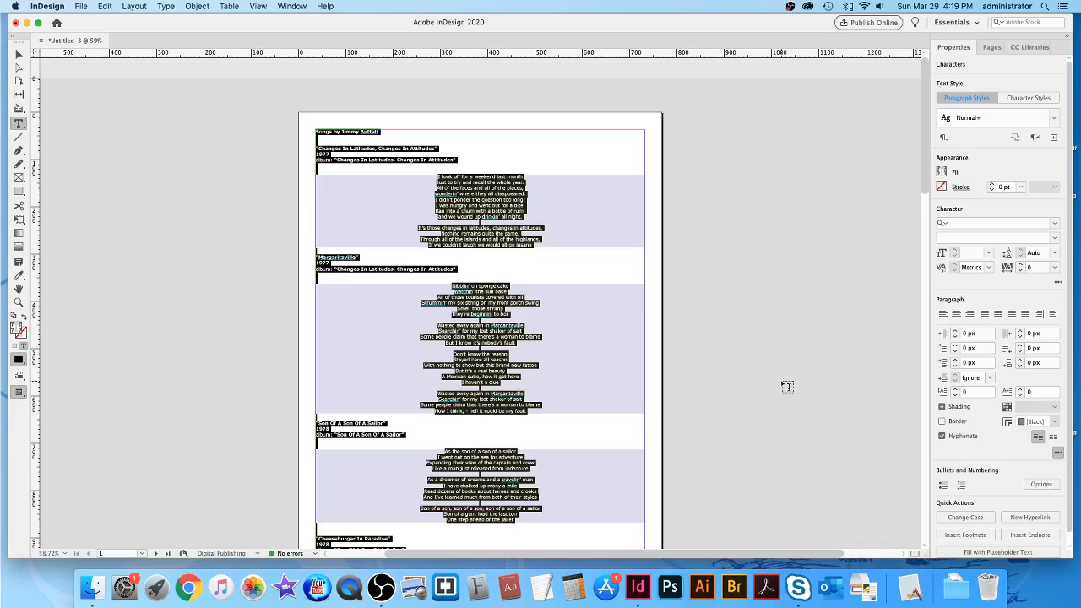
scroll(778, 291, "down", 3)
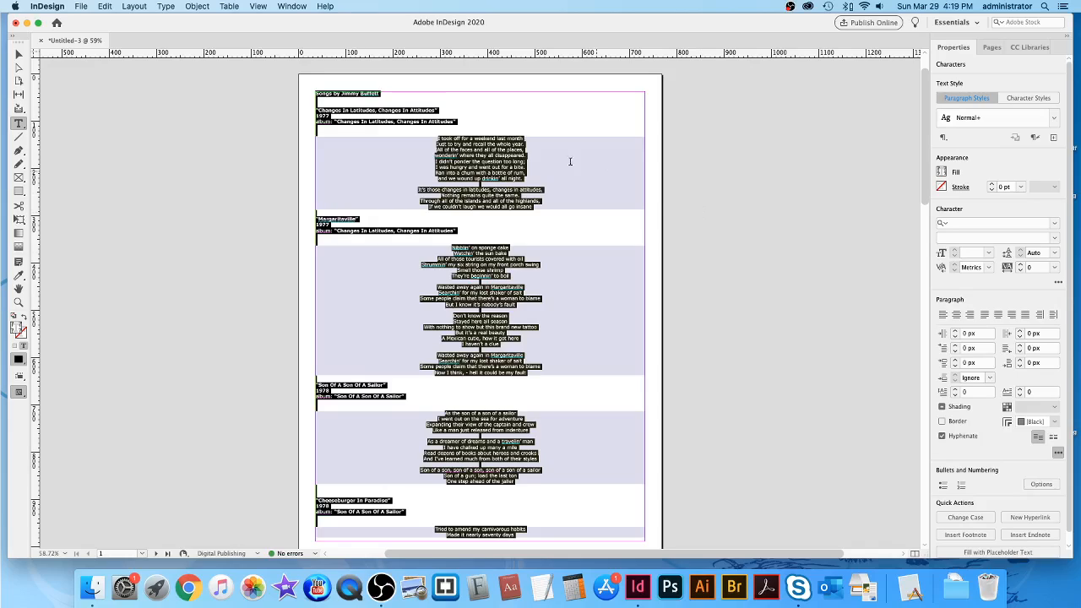
left_click(293, 7)
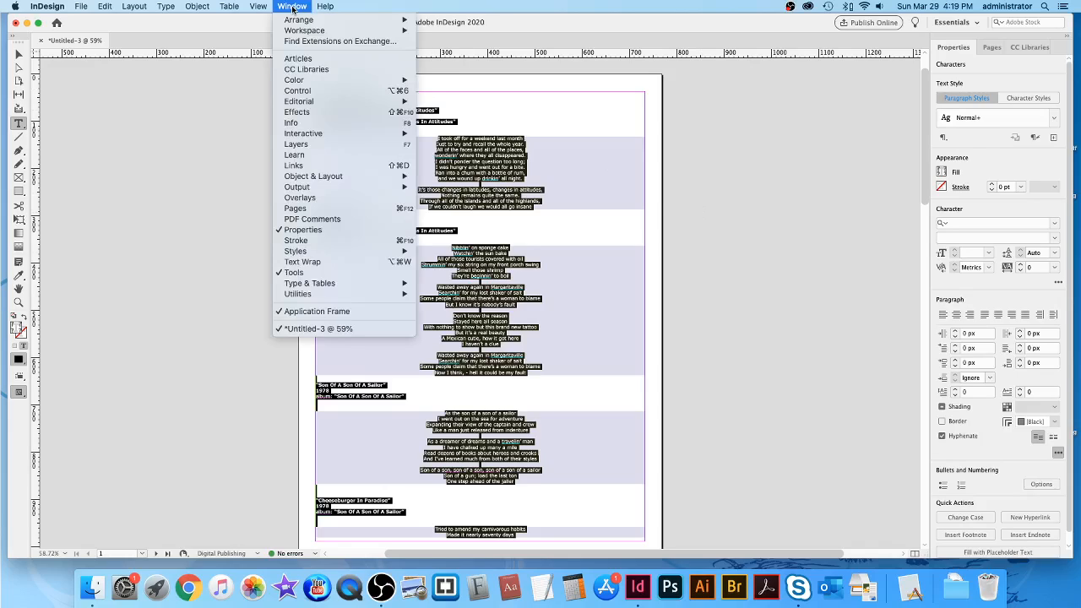
mouse_move(302, 252)
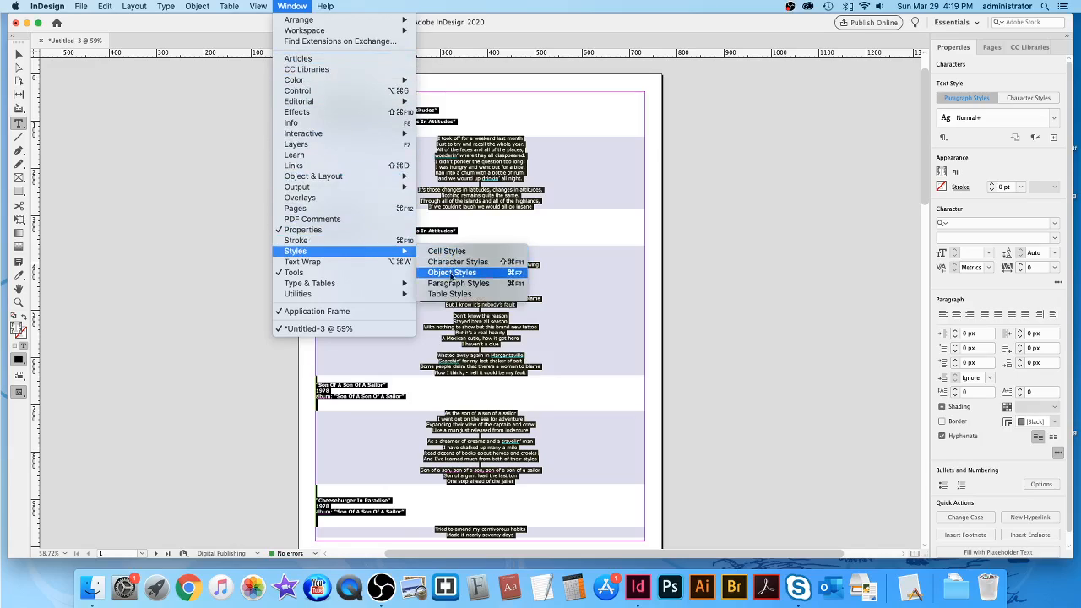
left_click(480, 285)
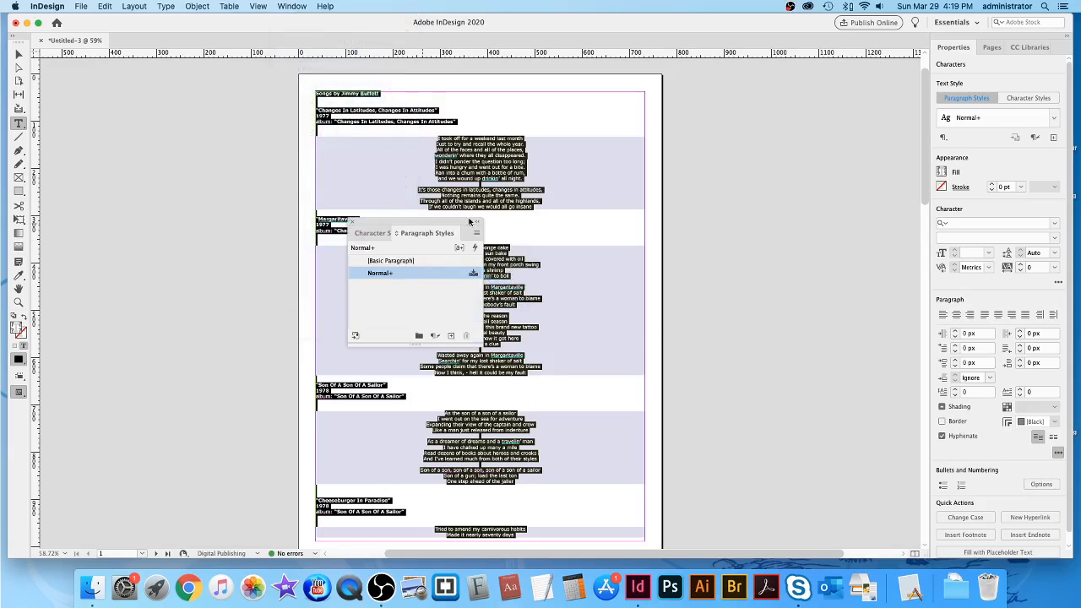
left_click_drag(470, 222, 760, 142)
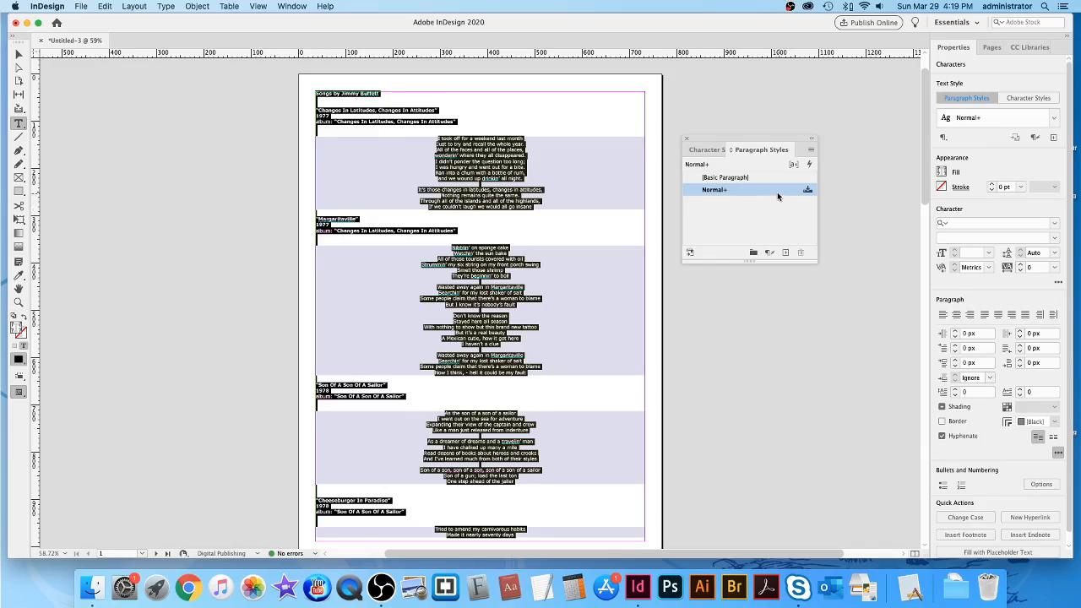
Delete the Normal paragraph style, replacing it with [Basic Paragraph] in the lyrics.
left_click(801, 253)
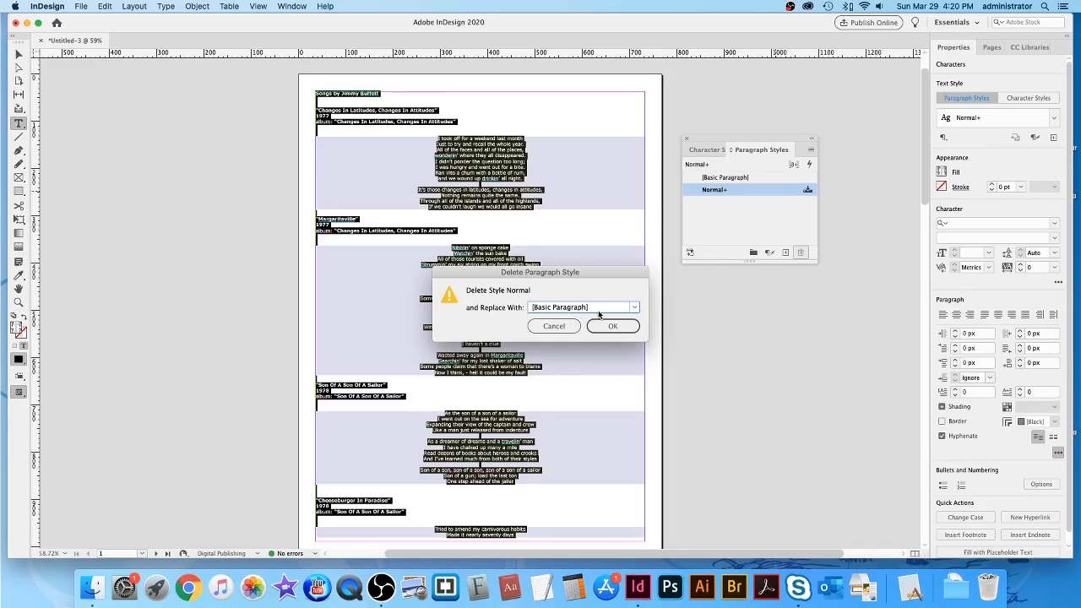
left_click(623, 327)
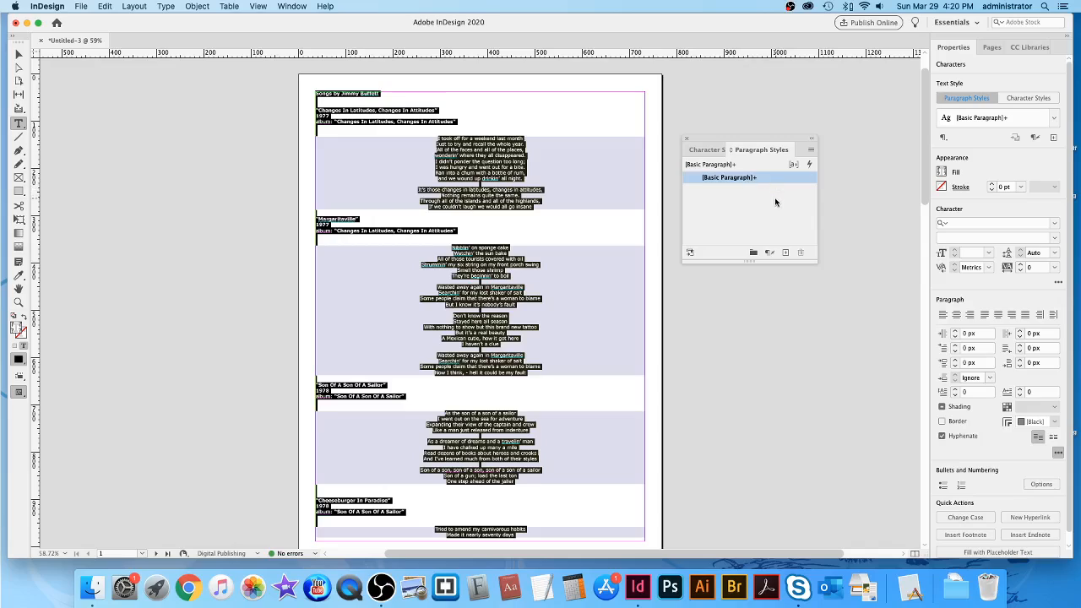
Clear the centred and bold overrides so the lyrics show plain [Basic Paragraph], then deselect.
left_click(811, 151)
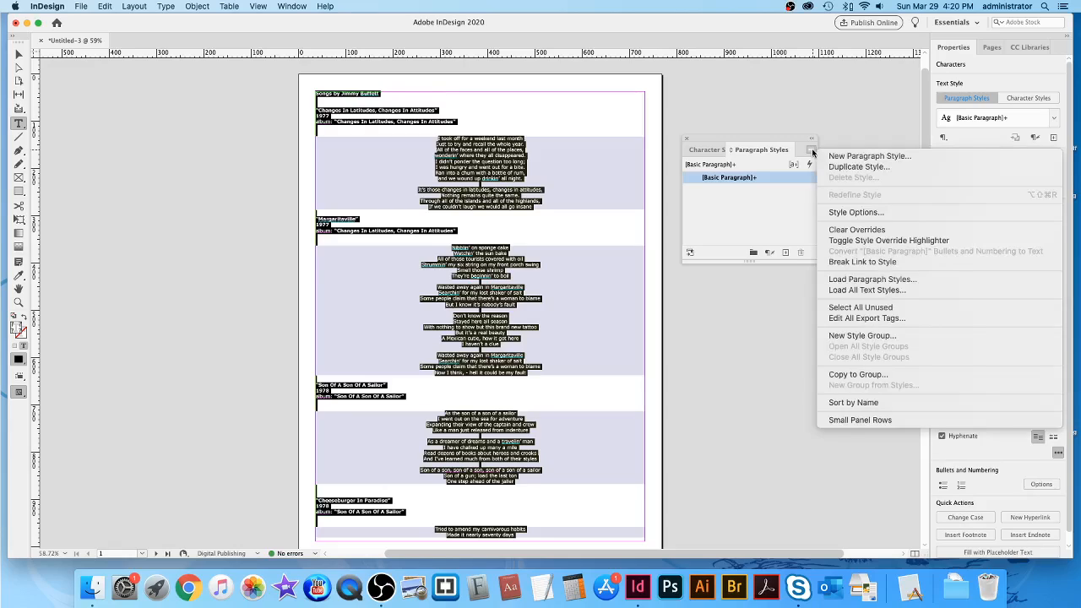
left_click(849, 230)
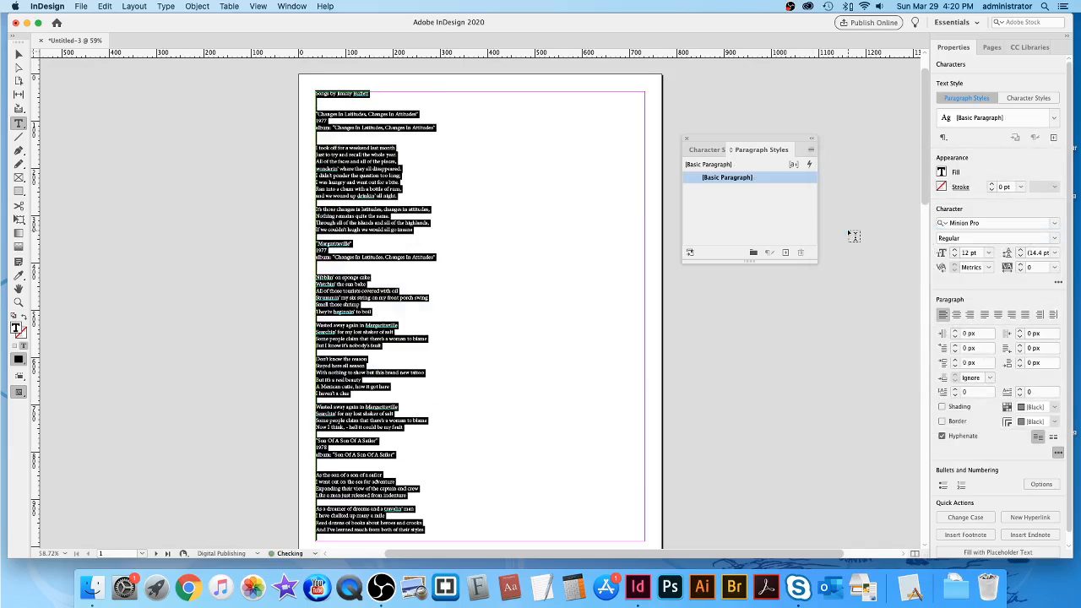
left_click(514, 215)
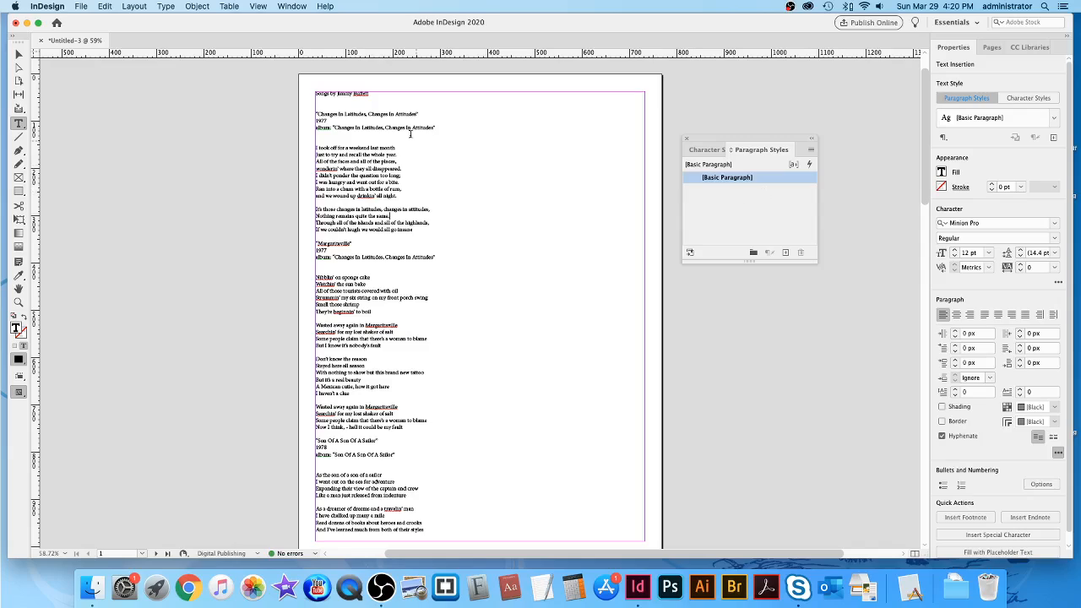
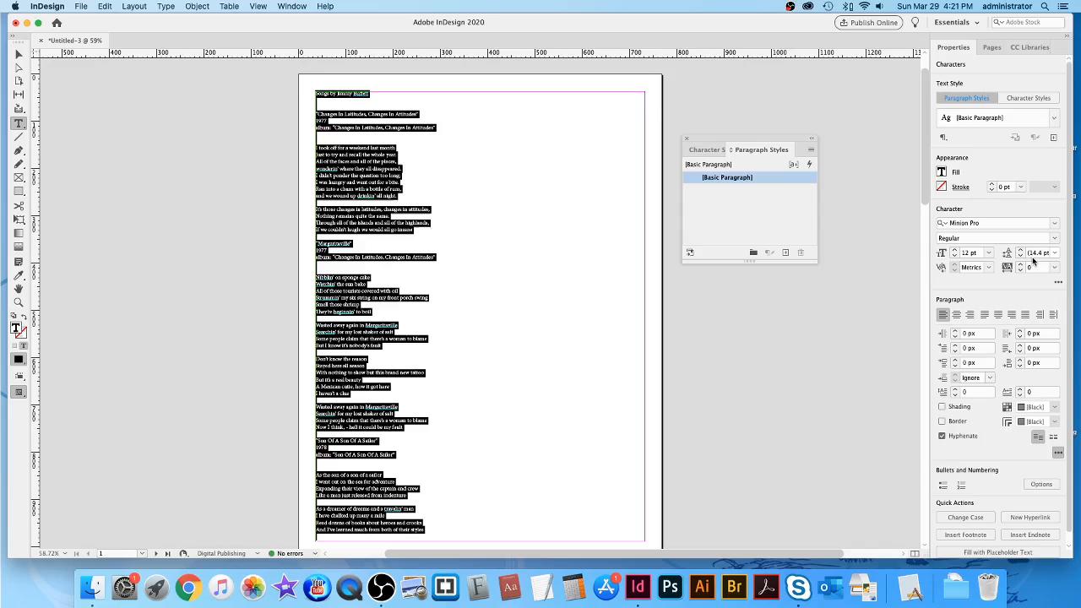
Give all the lyrics text 15 pt leading with hyphenation unchecked, then deselect.
left_click(1020, 252)
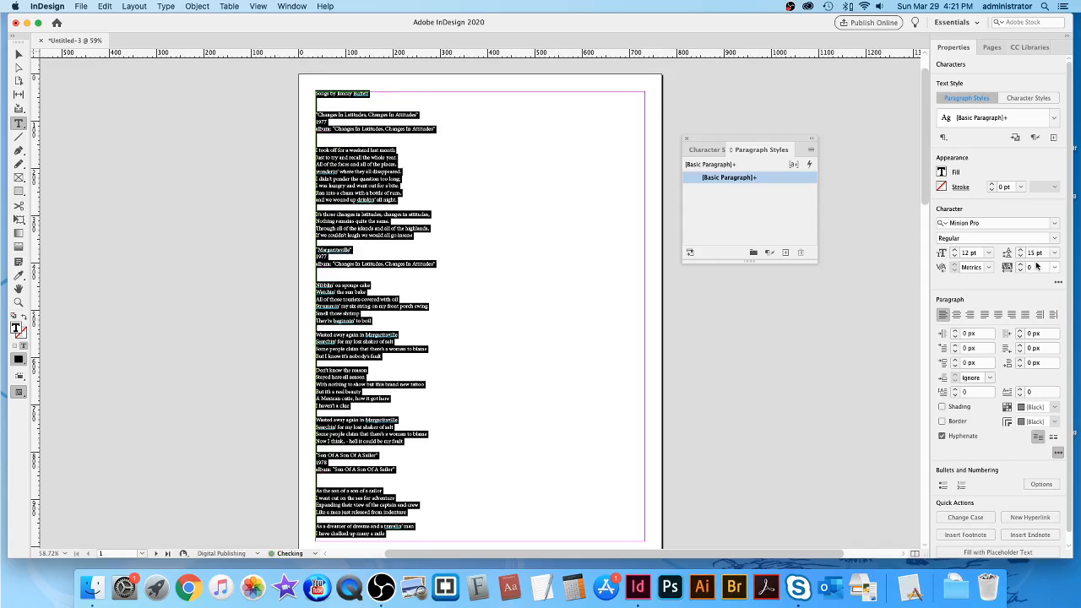
scroll(675, 292, "down", 1)
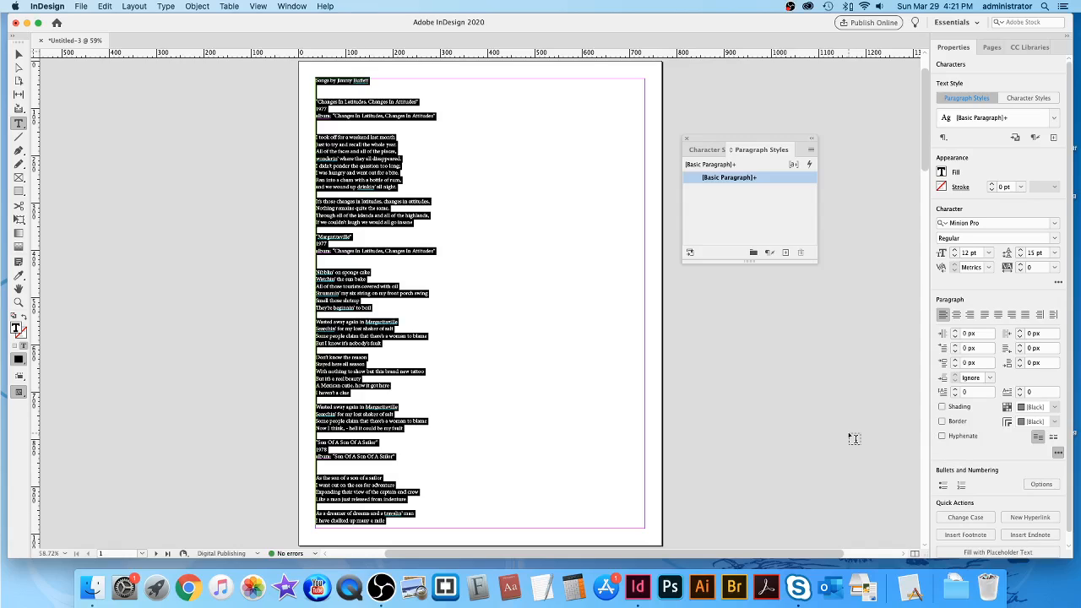
left_click(568, 283)
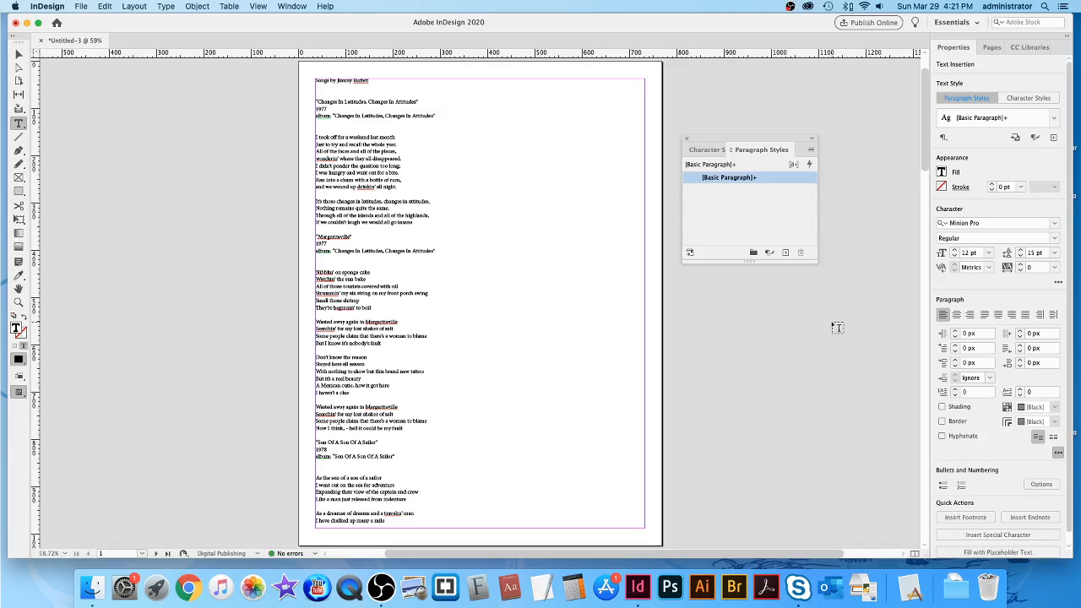
Save As 'ls18_Jimmy Buffet Lyrics Demo' in Desktop > Going Remote W2020 > GRAD 250 Remote > lyrics demo folder.
left_click(81, 6)
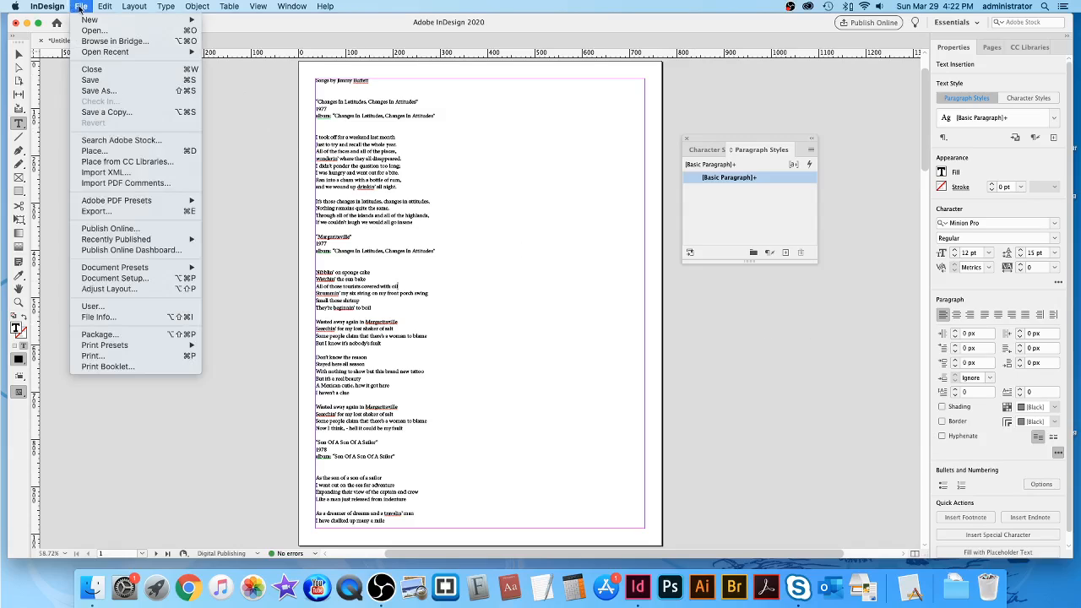
left_click(96, 91)
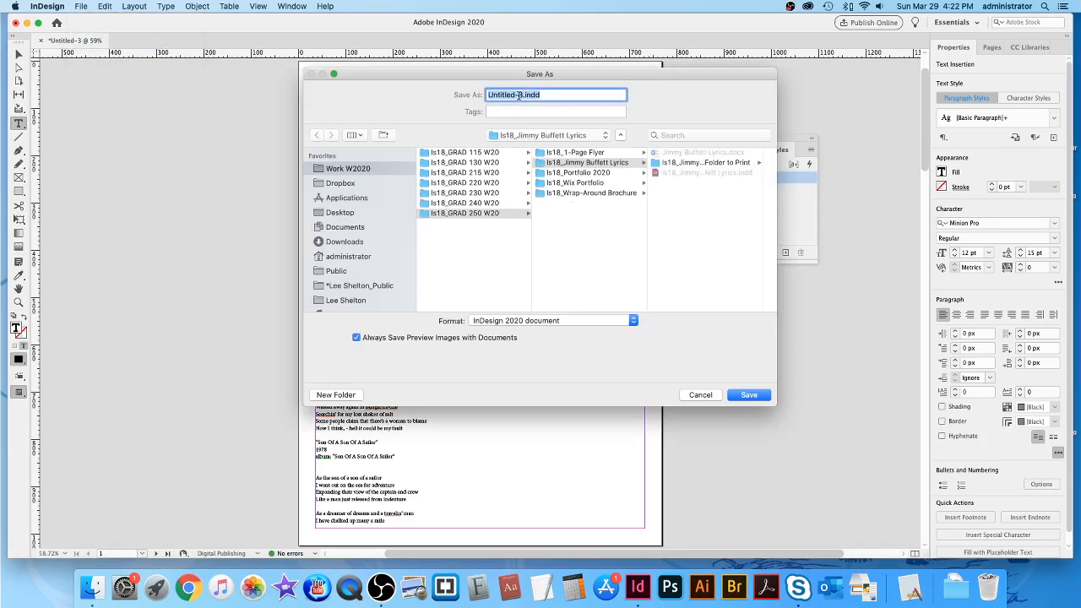
left_click(523, 95)
left_click_drag(523, 95, 485, 95)
type("ls18")
type("_")
type("Jimmy B")
type("uffet L")
type("yrics ")
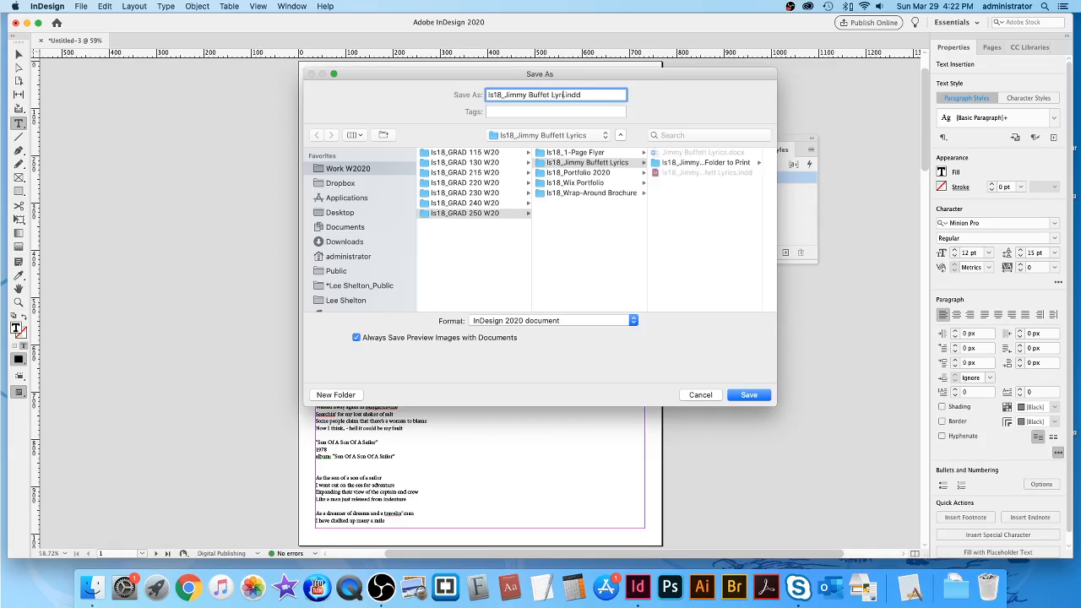
type("Demo")
left_click(343, 214)
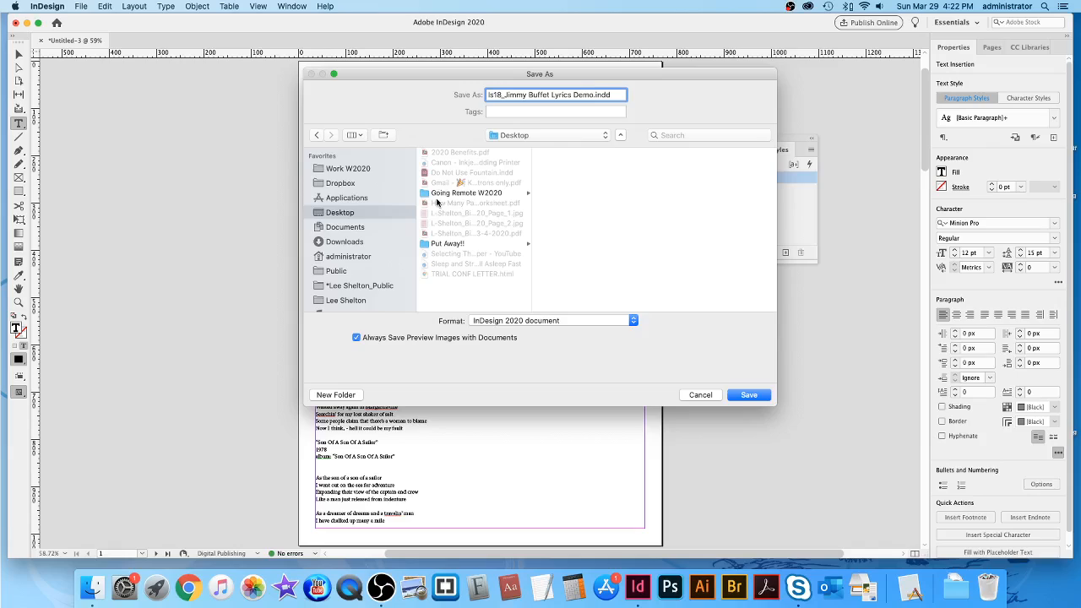
left_click(426, 194)
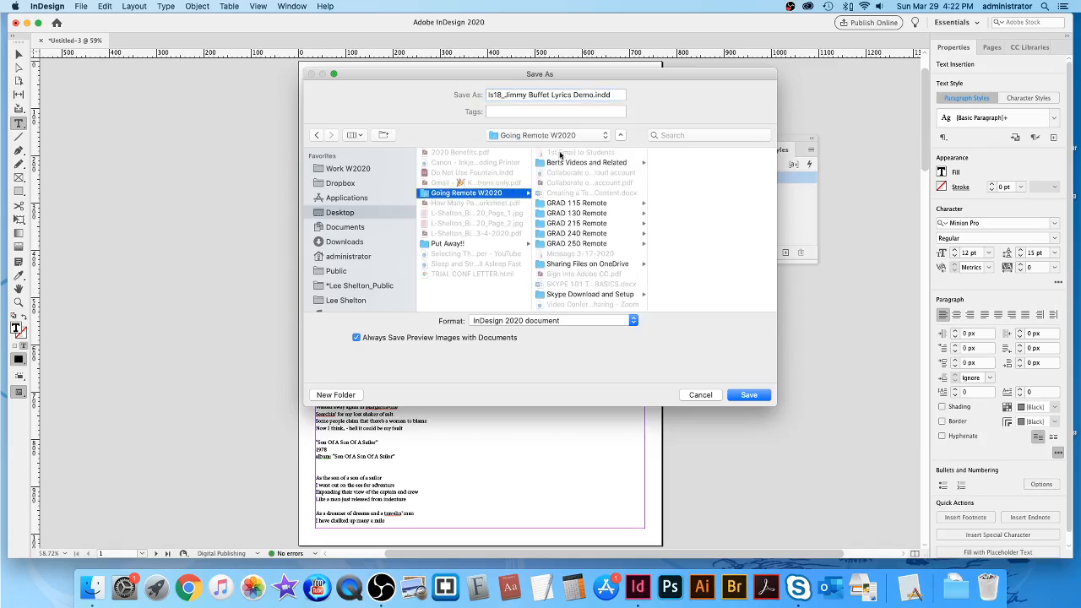
left_click(543, 245)
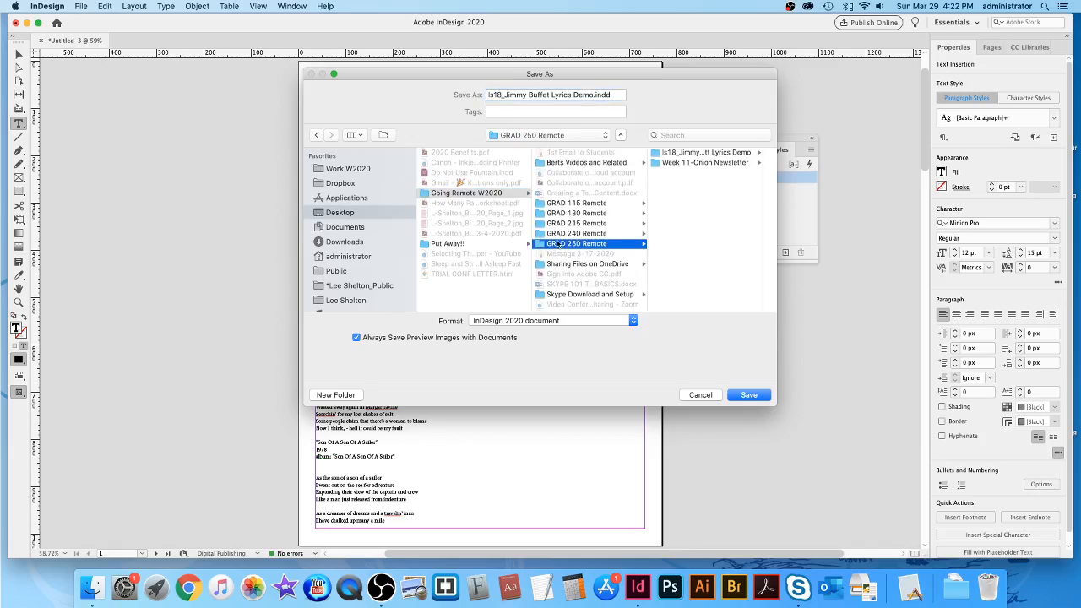
left_click(655, 154)
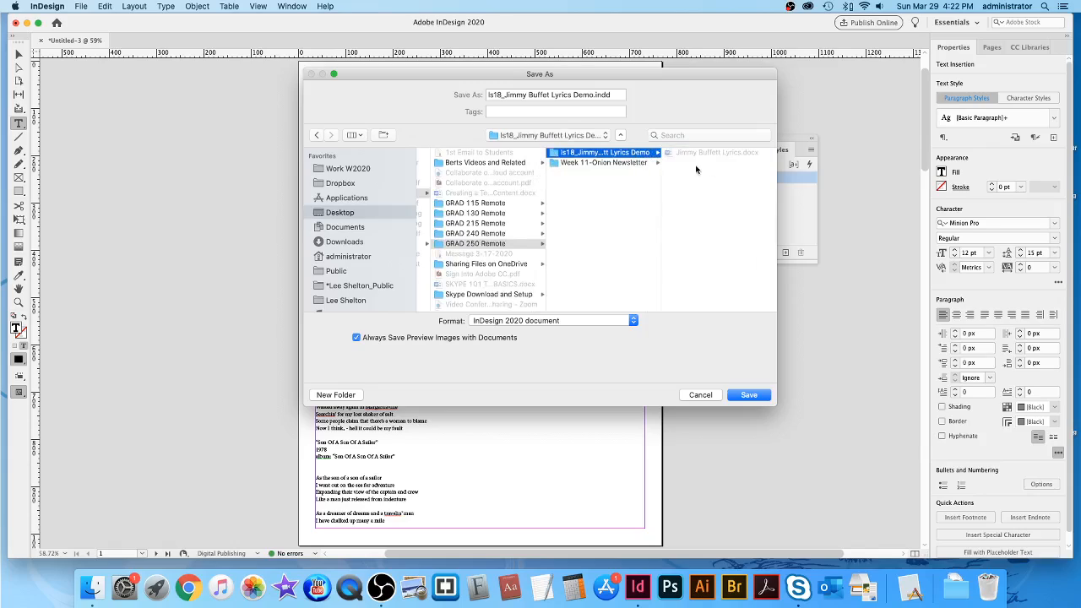
left_click(751, 396)
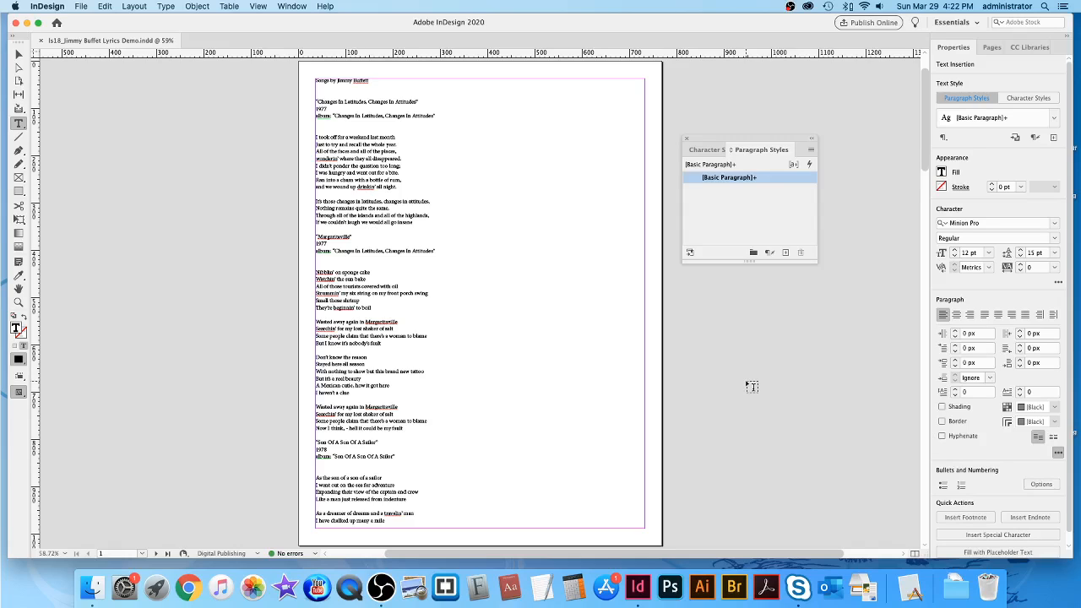
Zoom to 125% and drag the Paragraph Styles panel aside so the lyrics are readable.
key("super+equal")
key("super+equal")
key("super+equal")
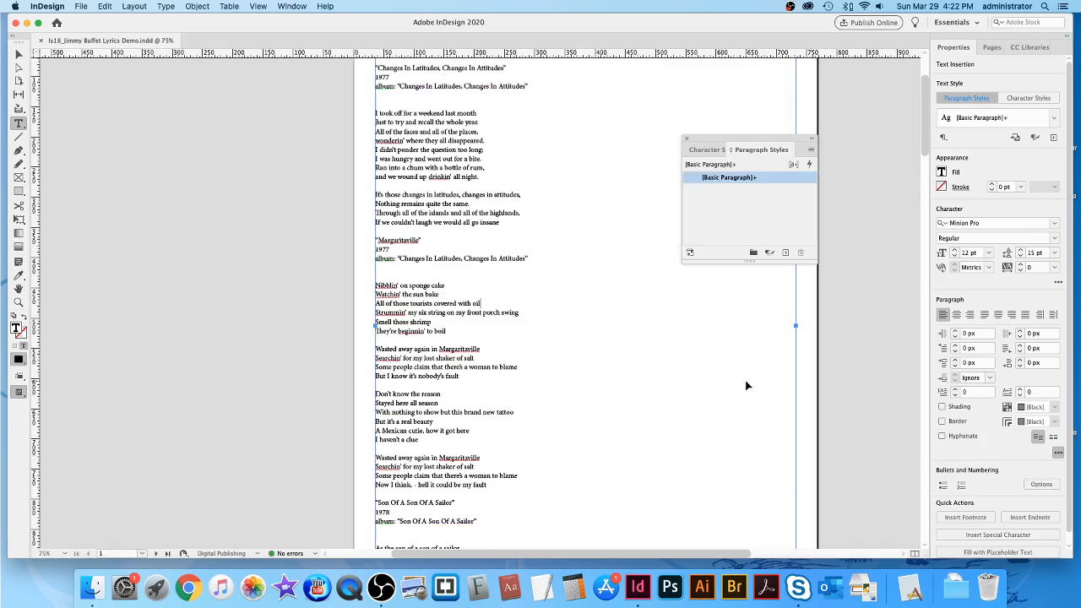
scroll(750, 372, "up", 8)
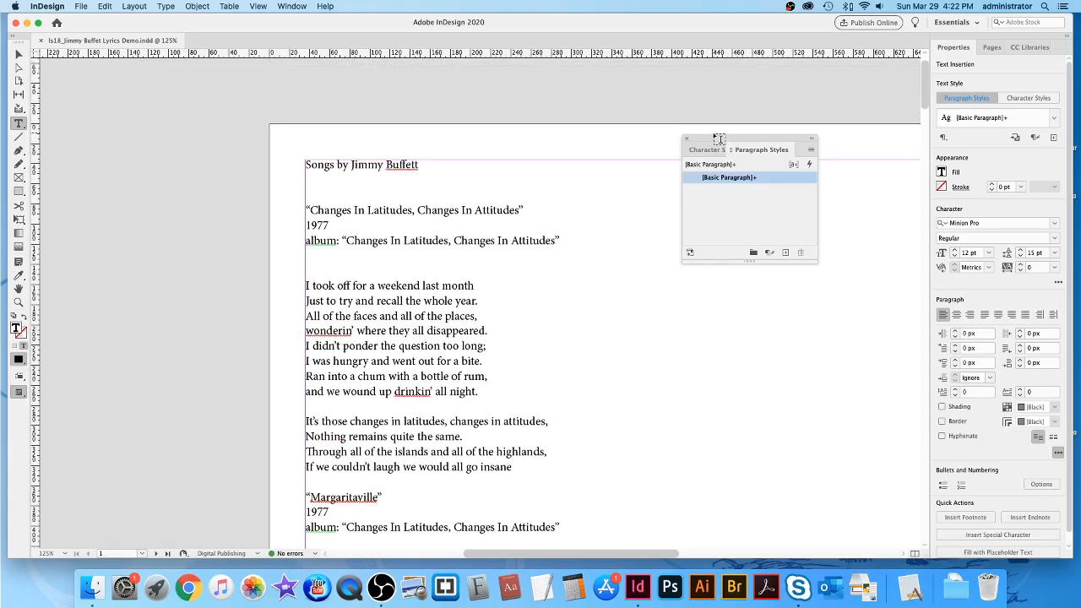
left_click_drag(714, 139, 803, 187)
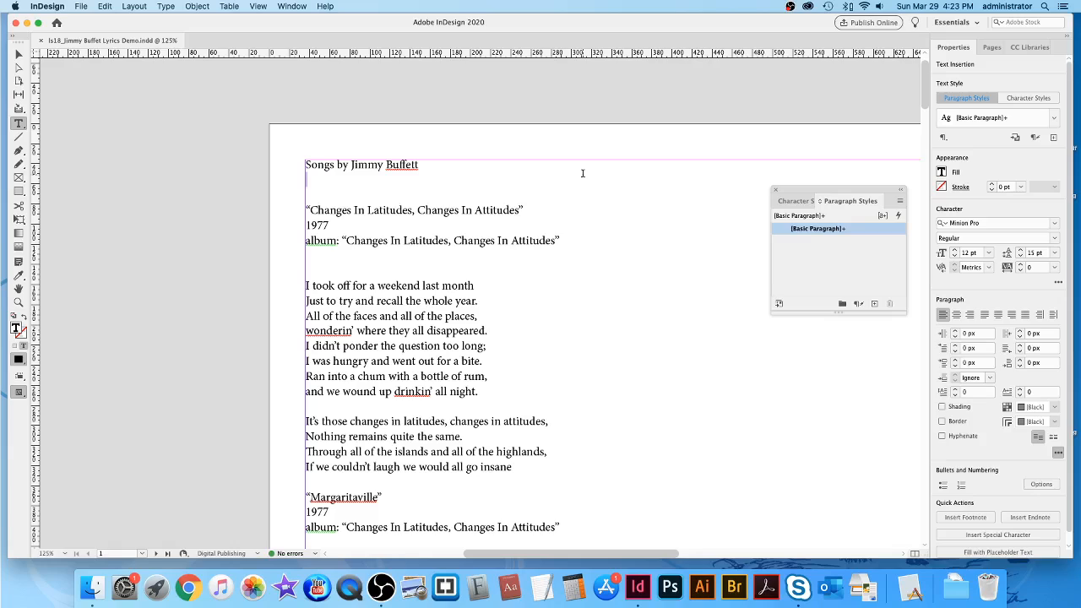
scroll(647, 285, "down", 1)
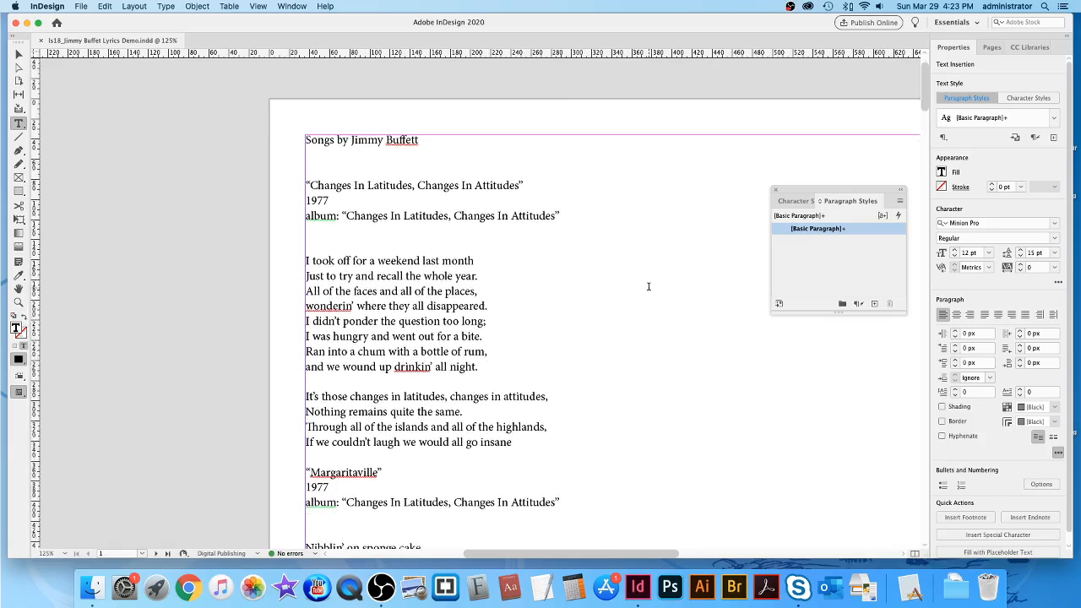
scroll(649, 287, "down", 1)
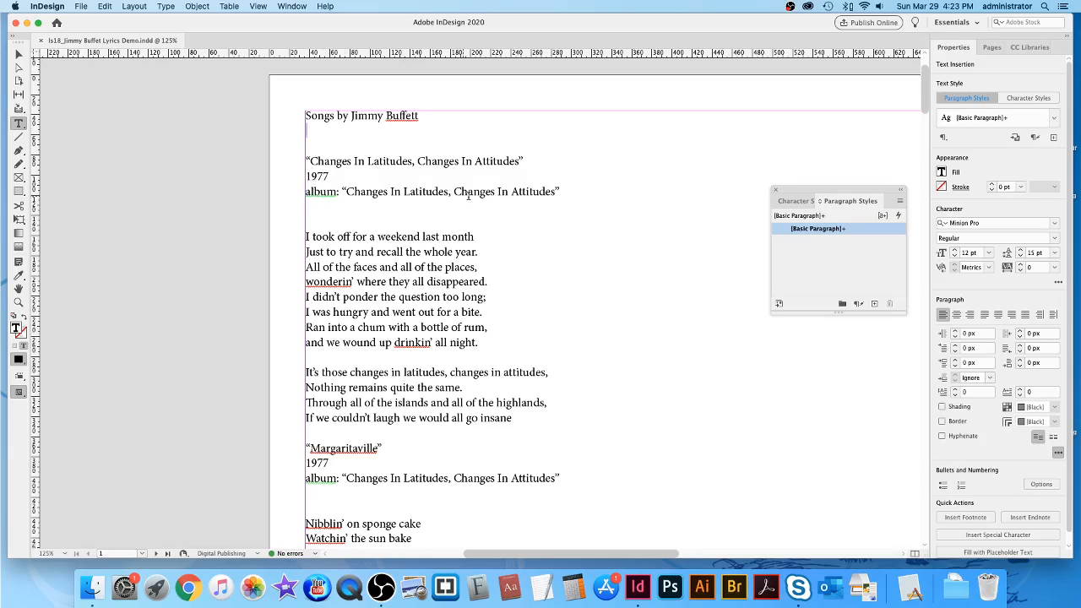
scroll(577, 402, "down", 5)
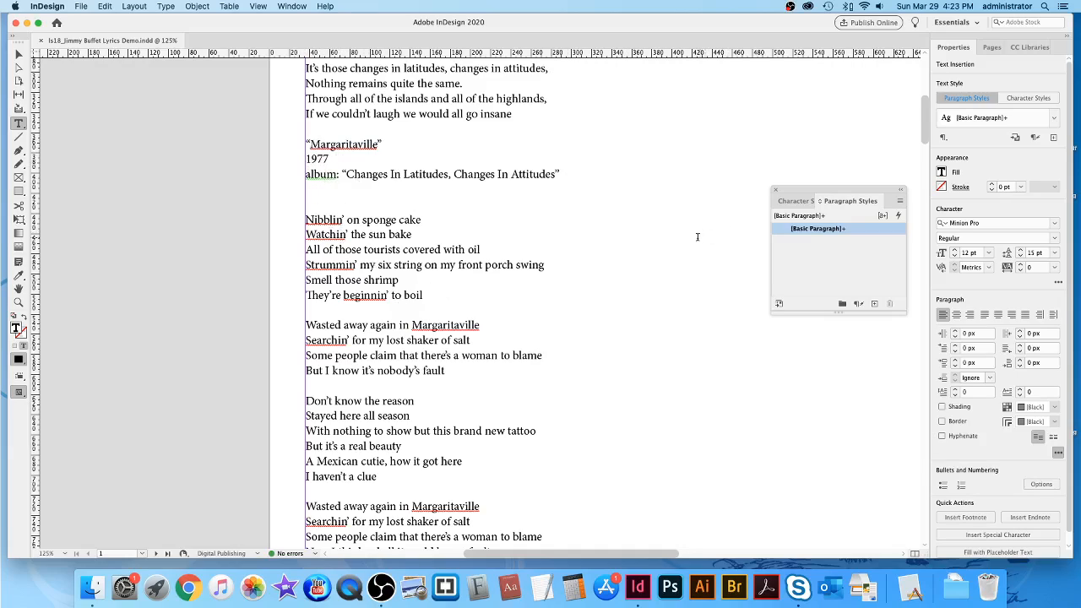
scroll(698, 237, "up", 5)
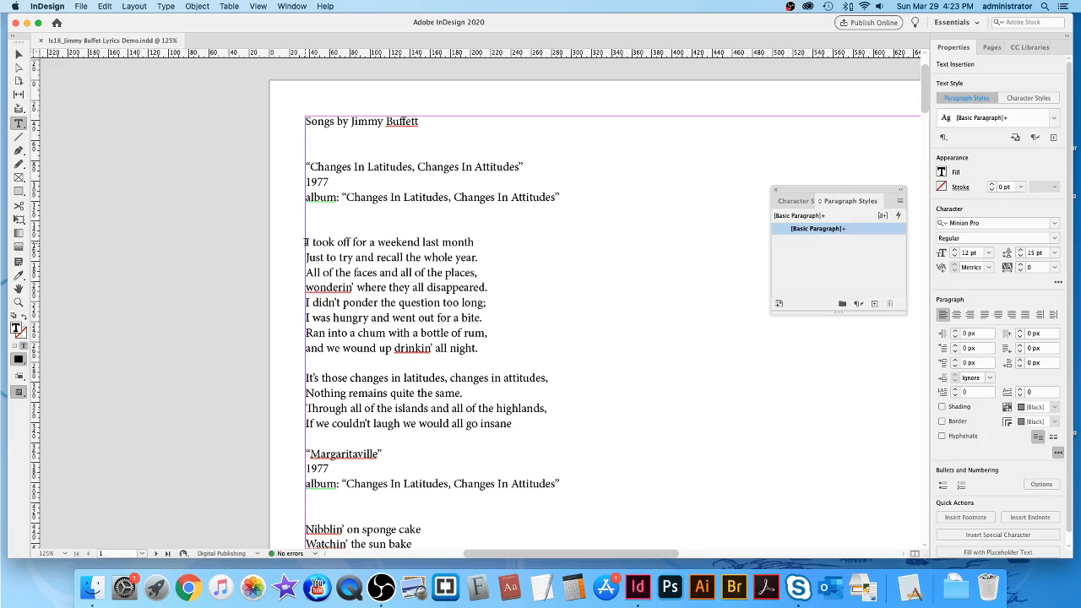
Set the first song's lyrics, 'I took off' through 'go insane', in Avenir Light 10 pt.
left_click_drag(306, 243, 541, 419)
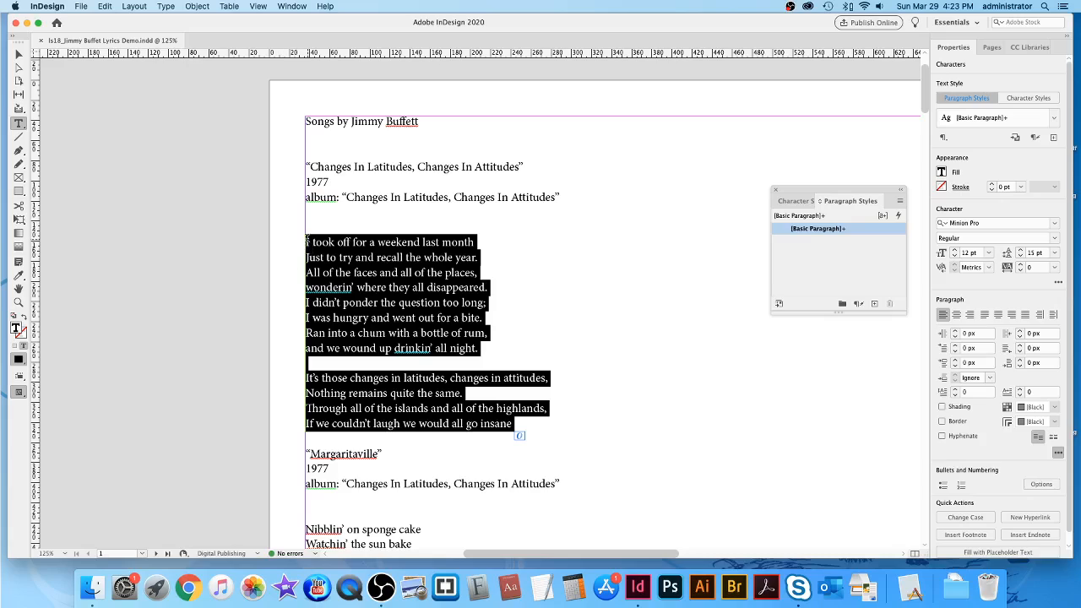
left_click_drag(306, 242, 686, 424)
left_click(990, 225)
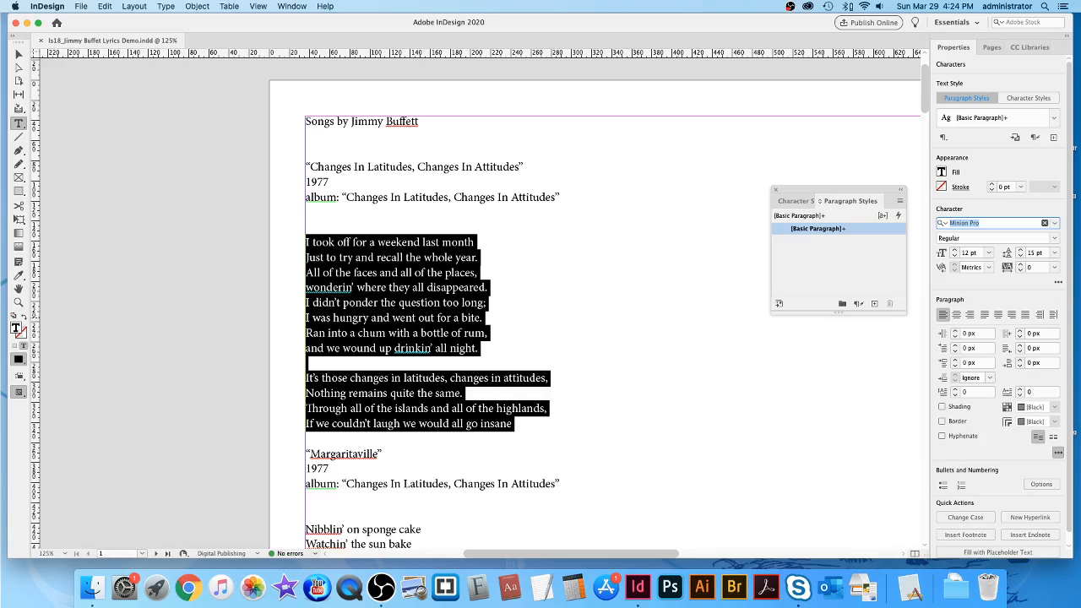
type("aven")
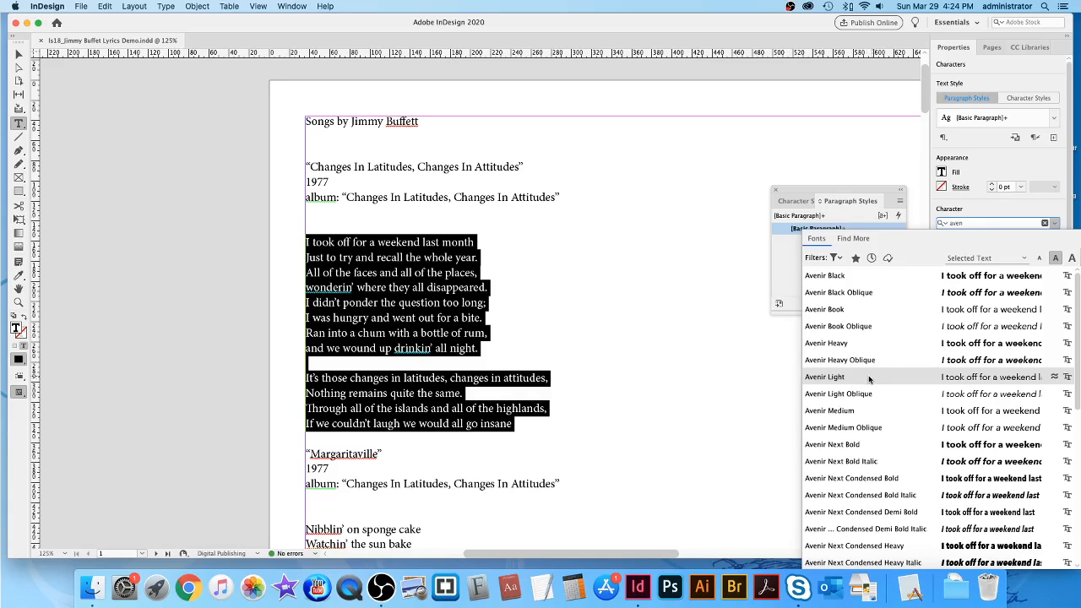
left_click(825, 379)
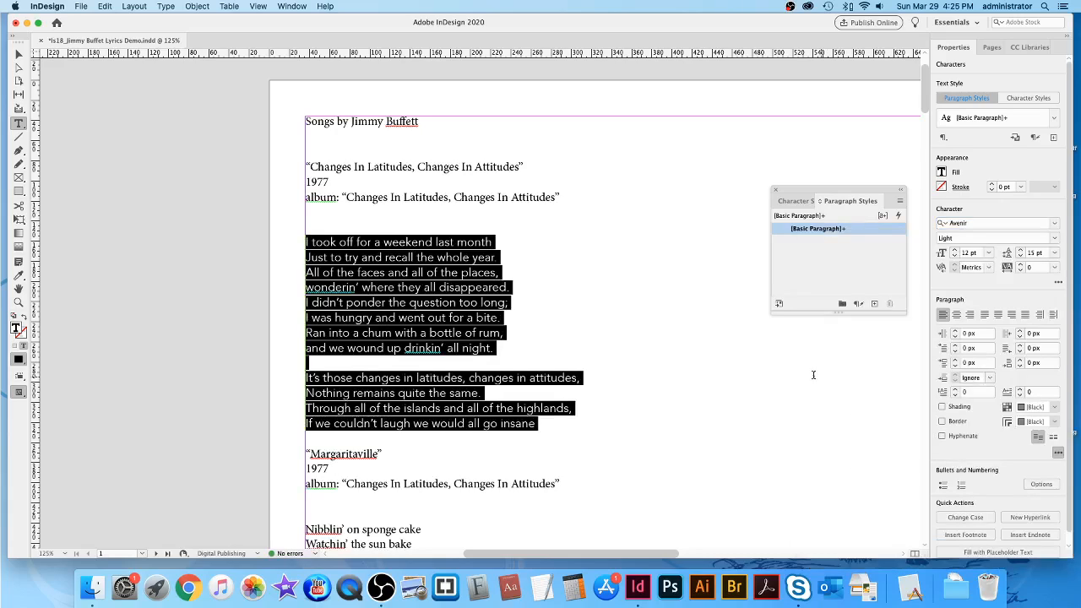
left_click(668, 295)
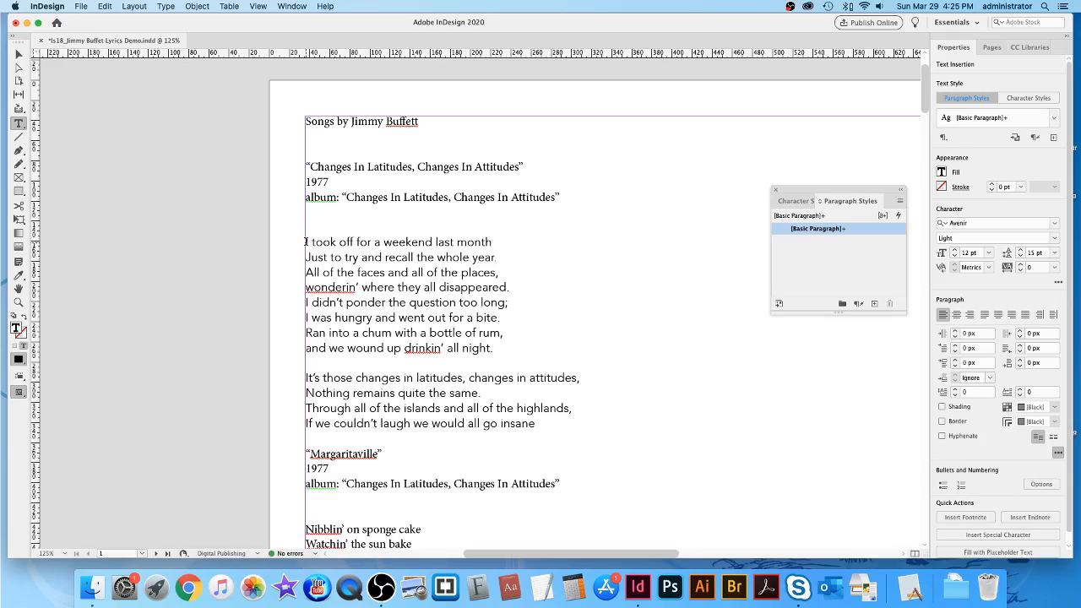
left_click_drag(306, 243, 663, 418)
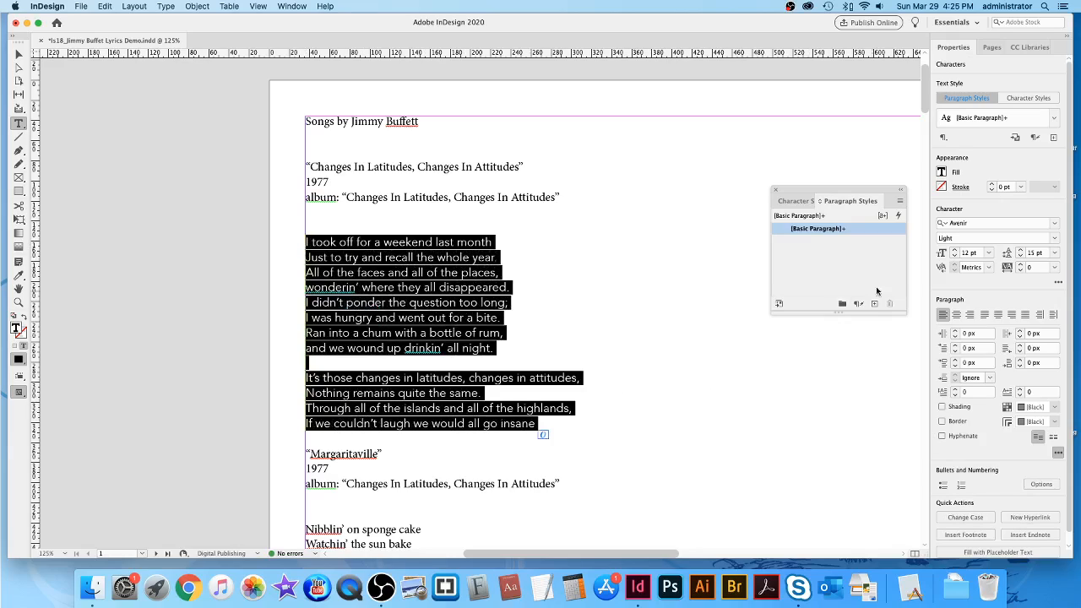
left_click(954, 257)
left_click(955, 257)
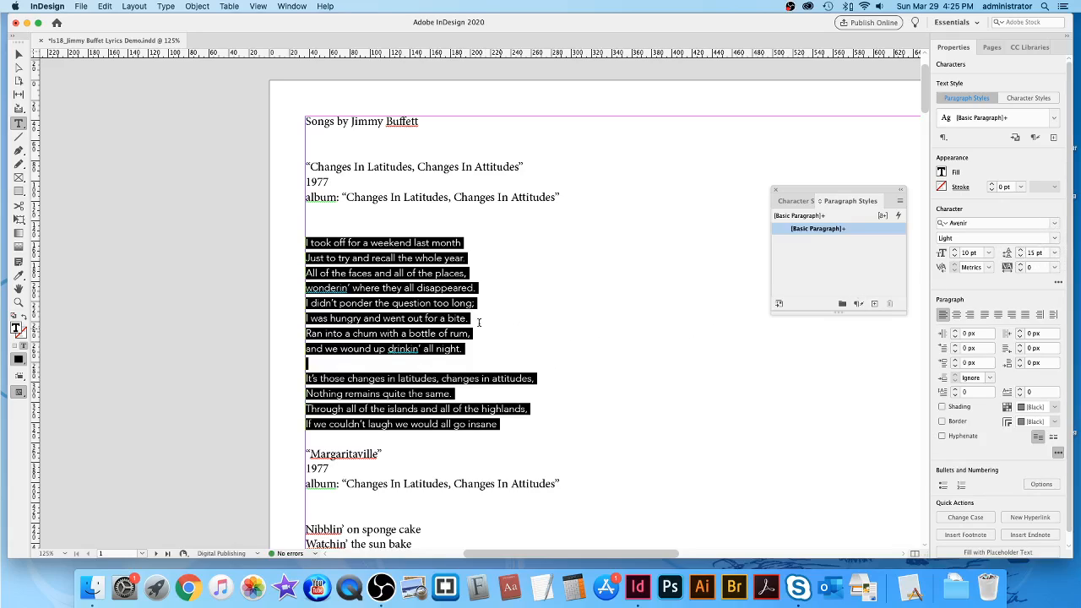
left_click(744, 326)
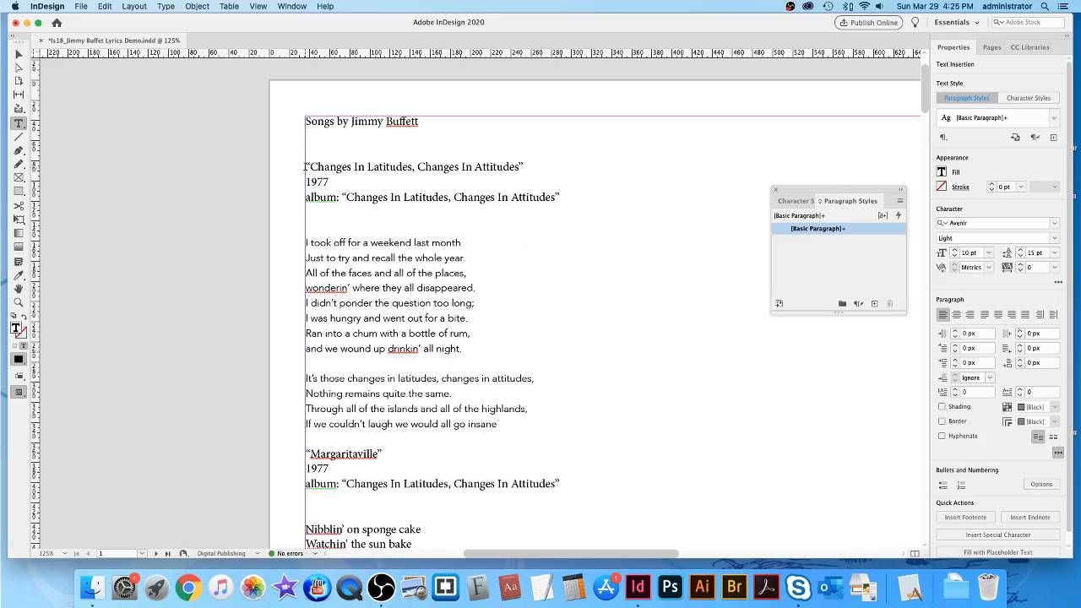
Restyle the release year '1977' in Avenir Heavy Oblique and reduce it to 11 pt.
left_click_drag(306, 166, 599, 162)
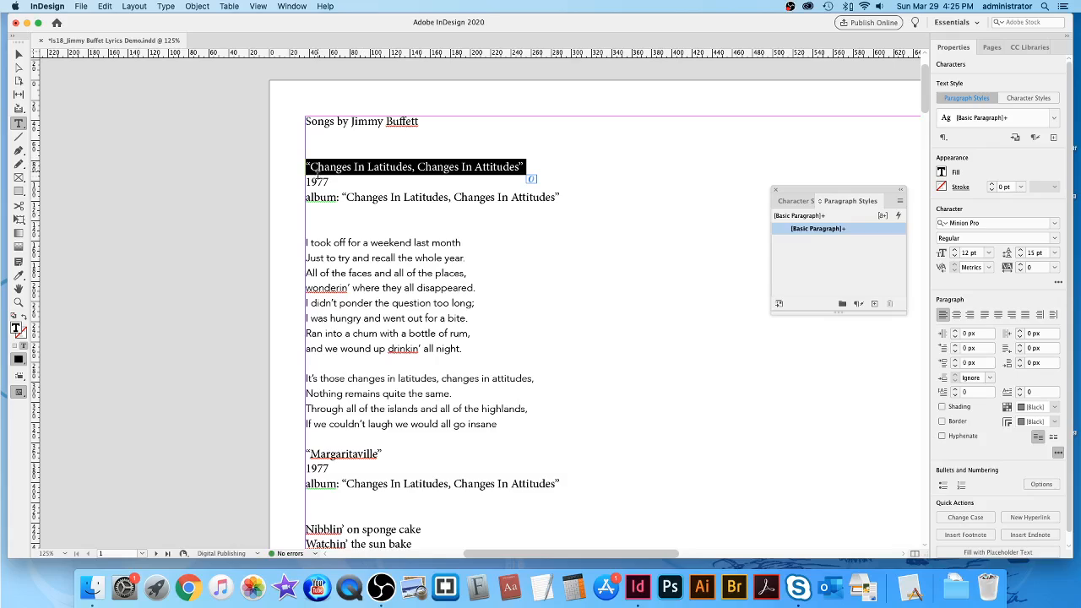
left_click_drag(307, 182, 371, 182)
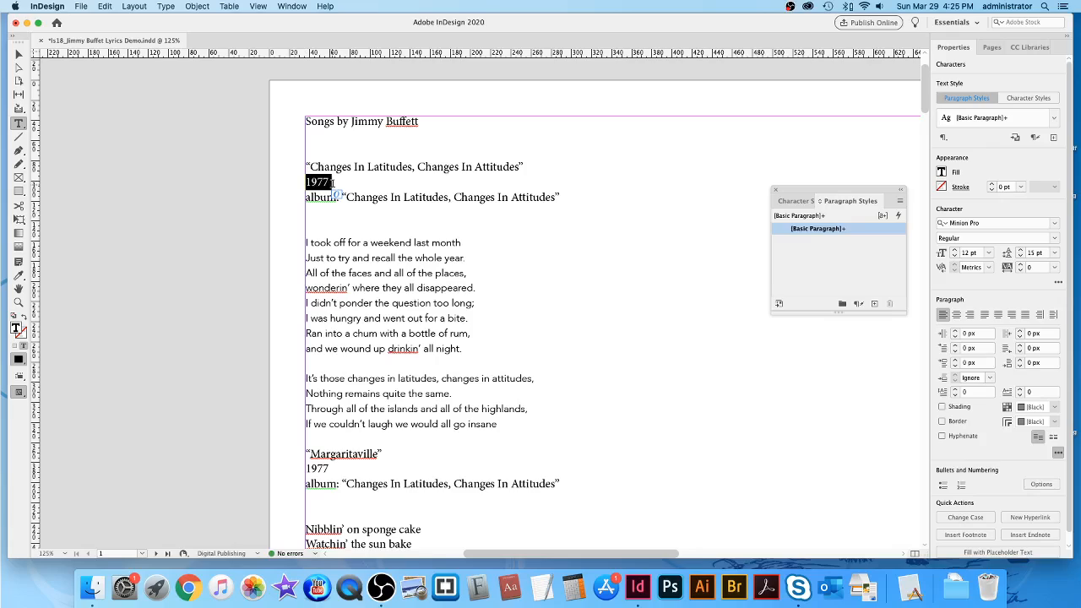
left_click(993, 223)
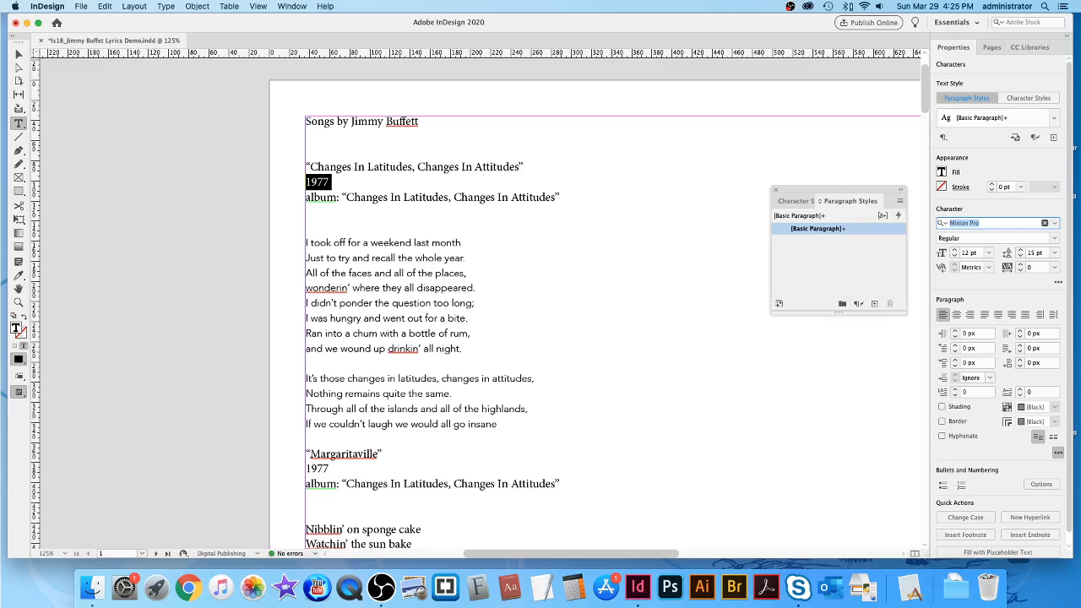
type("avenir")
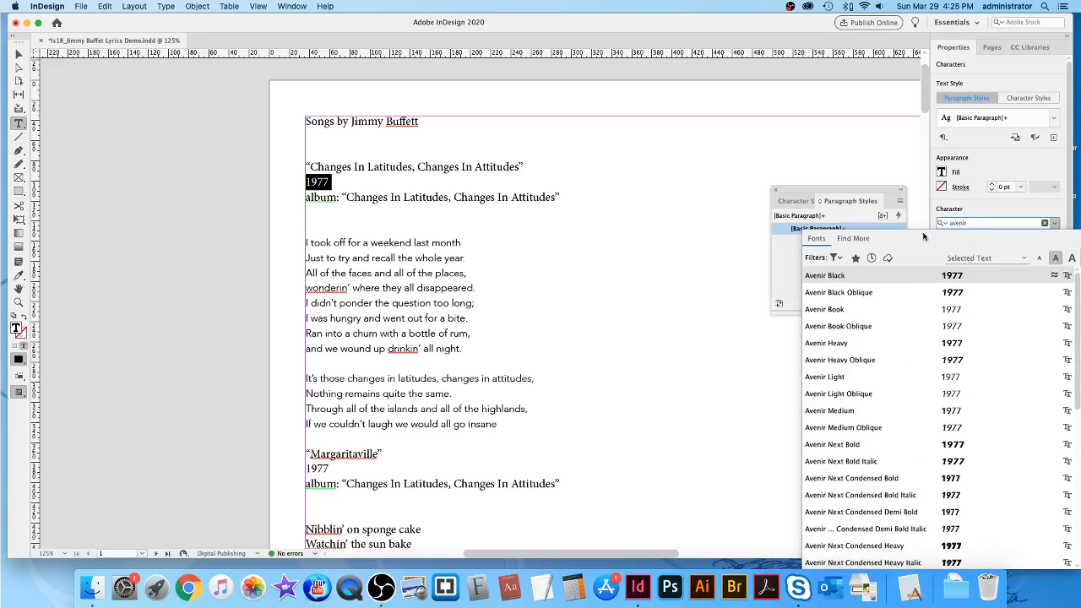
scroll(917, 270, "down", 1)
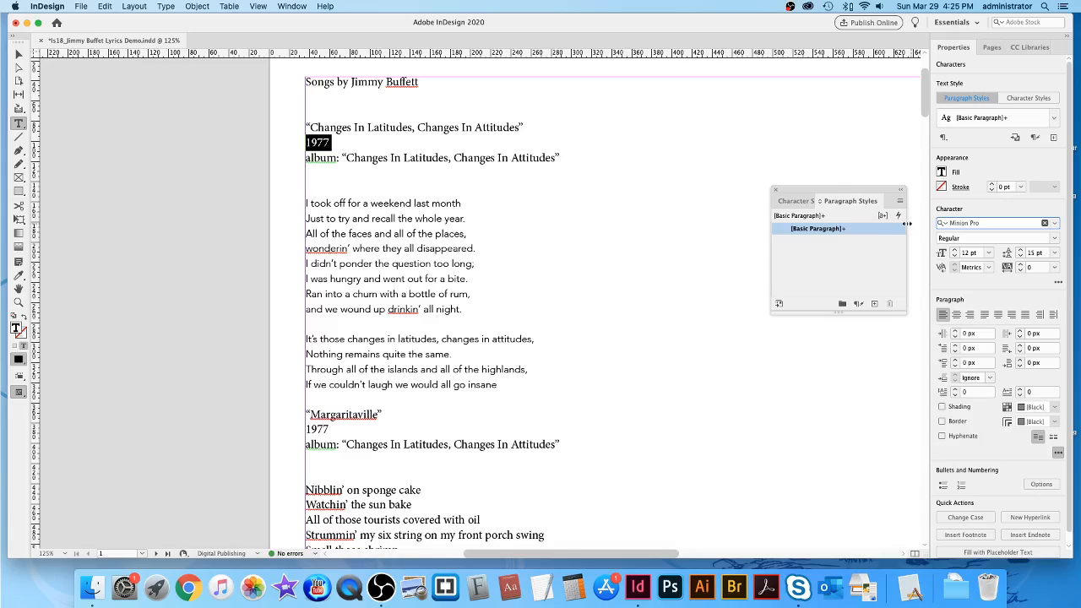
left_click(994, 224)
type("avenir")
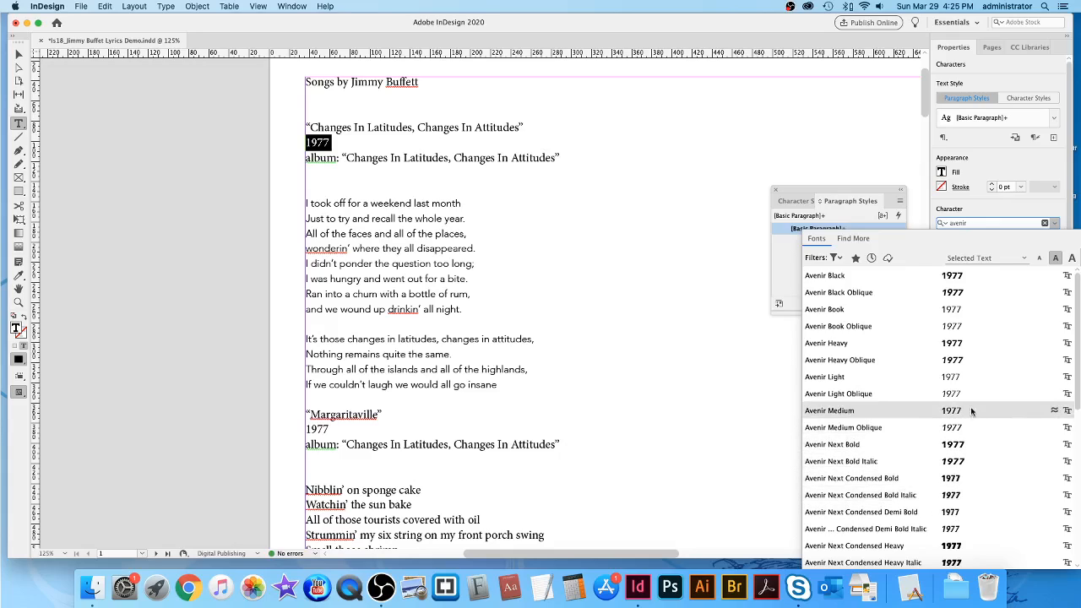
scroll(971, 394, "down", 3)
scroll(970, 391, "down", 4)
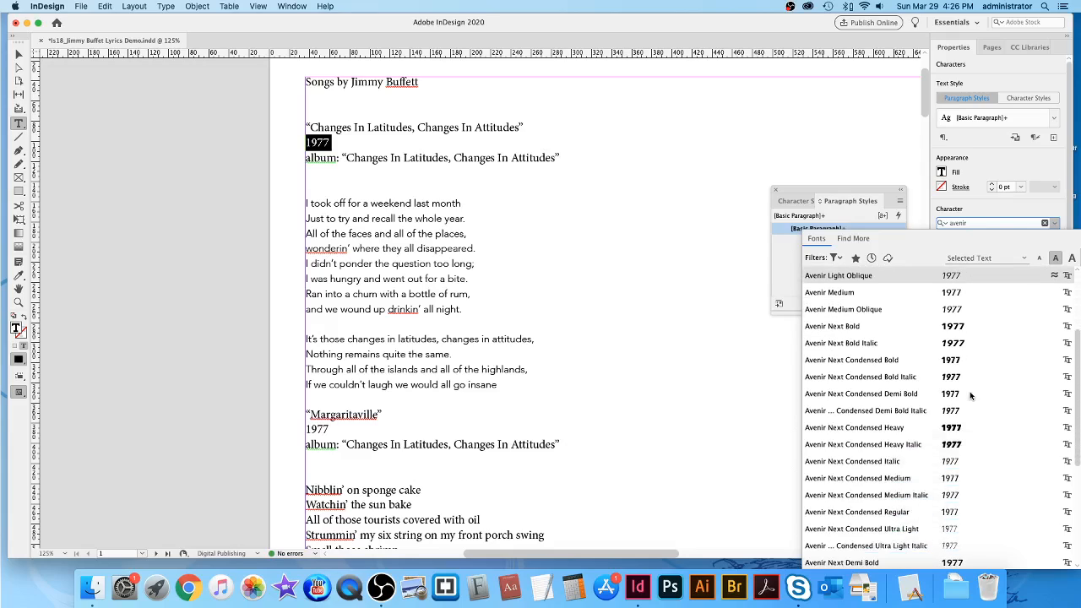
scroll(970, 392, "up", 3)
scroll(970, 391, "up", 4)
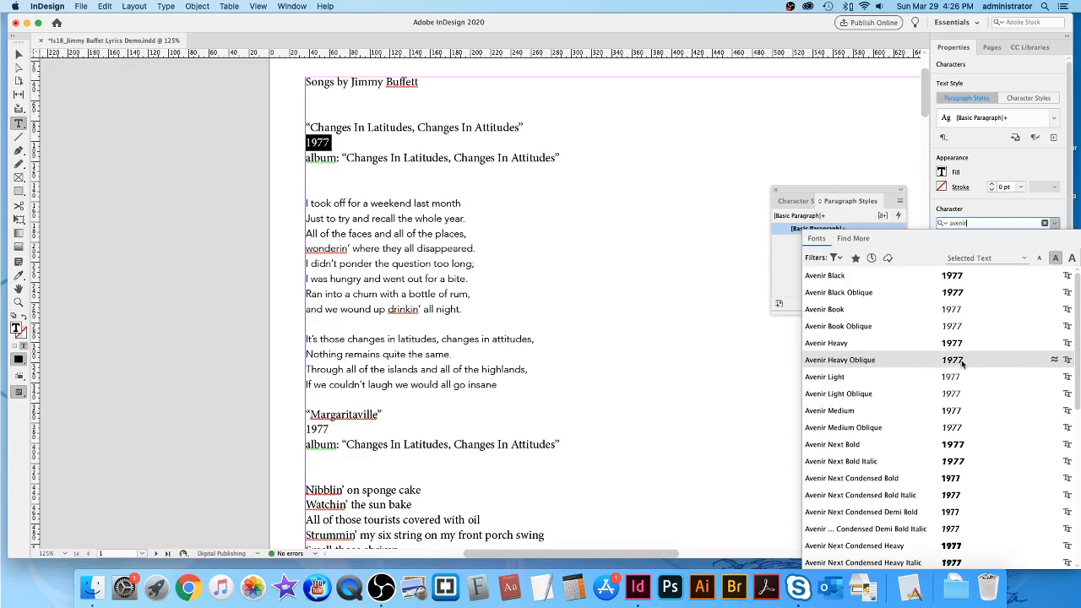
left_click(962, 361)
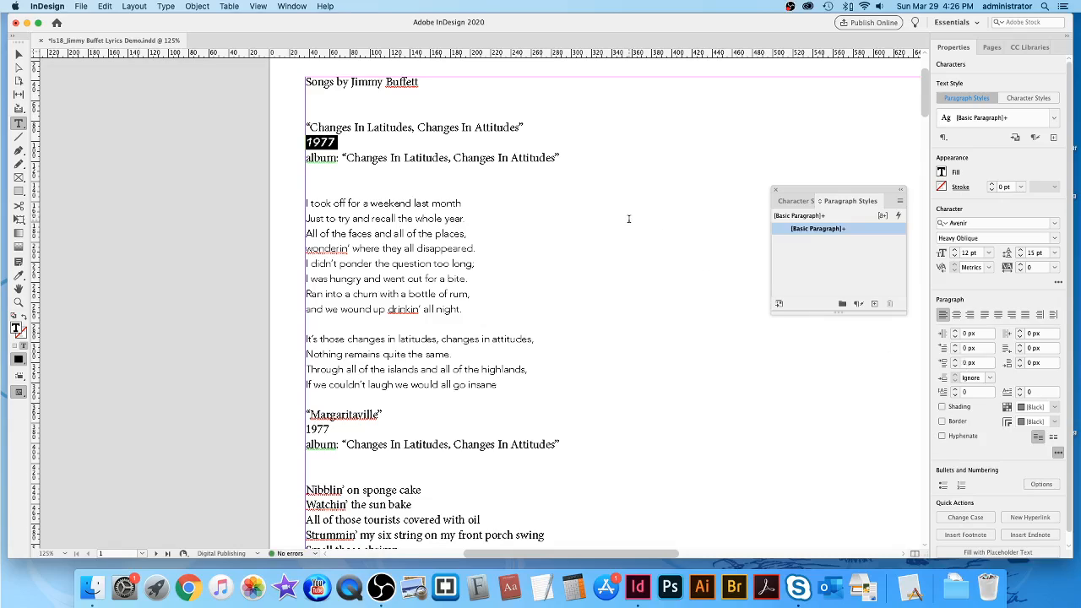
left_click(954, 256)
left_click(618, 163)
Try Goudy Old Style Italic on the first song's album line.
left_click_drag(305, 161, 694, 151)
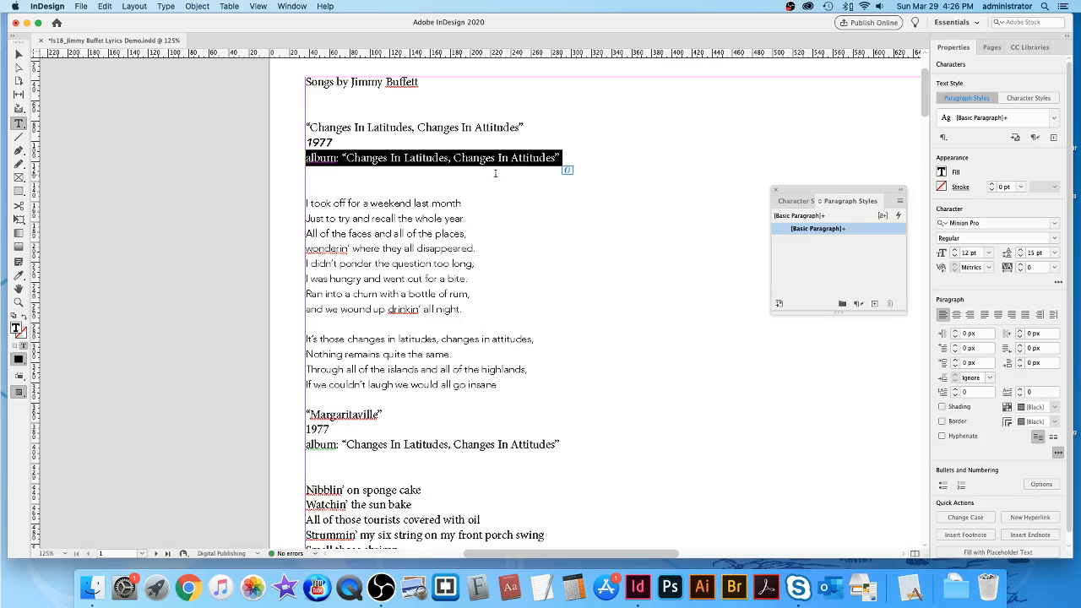
left_click(960, 223)
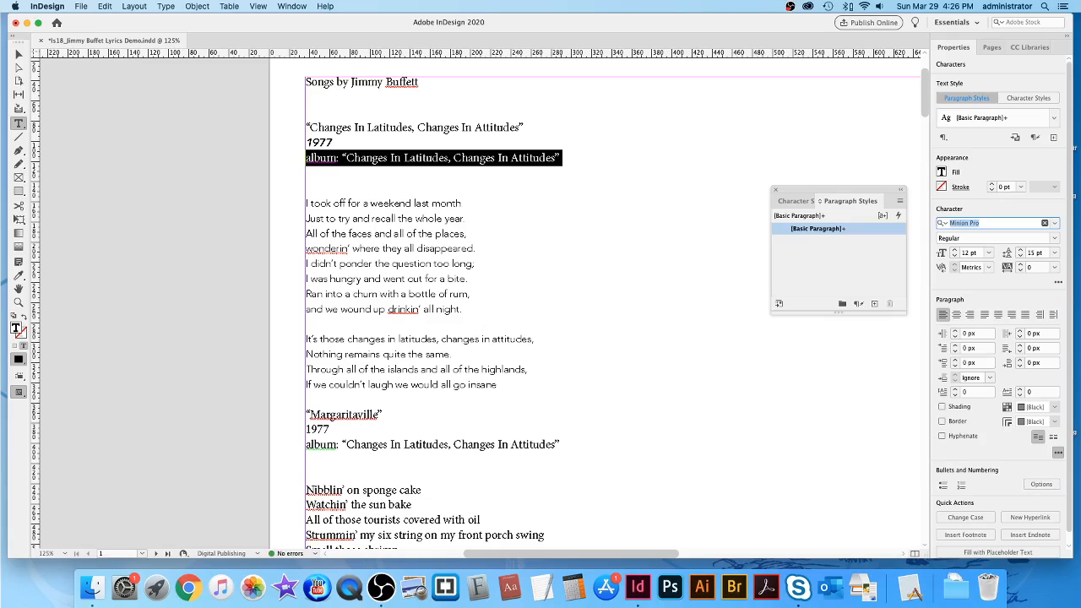
type("goudy")
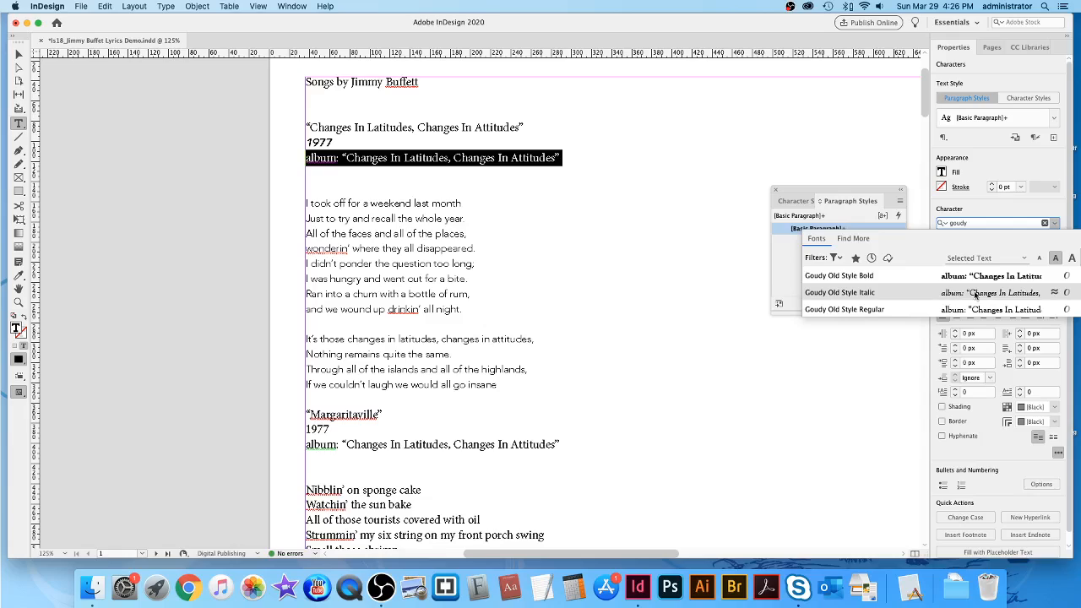
left_click(962, 296)
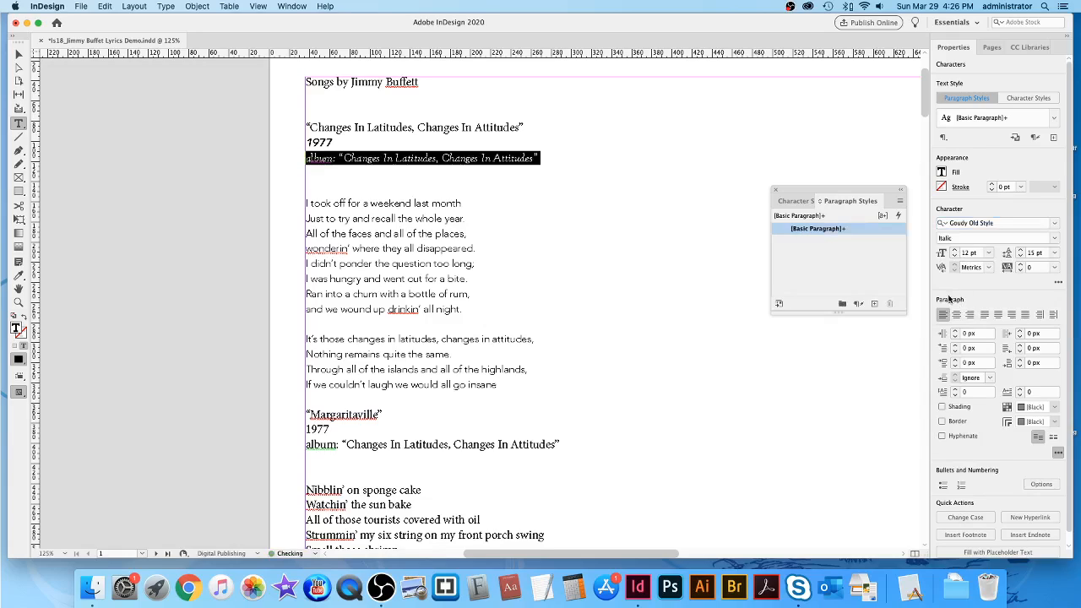
left_click(658, 215)
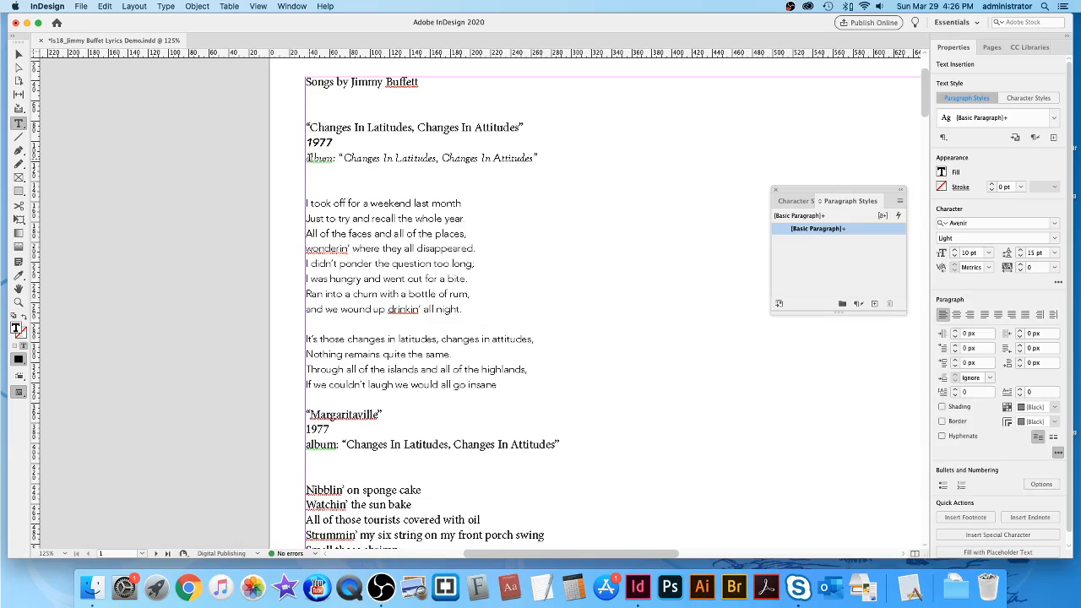
Replace the album line's font with Garamond Premier Pro Semibold Italic.
left_click_drag(308, 158, 541, 159)
left_click(980, 224)
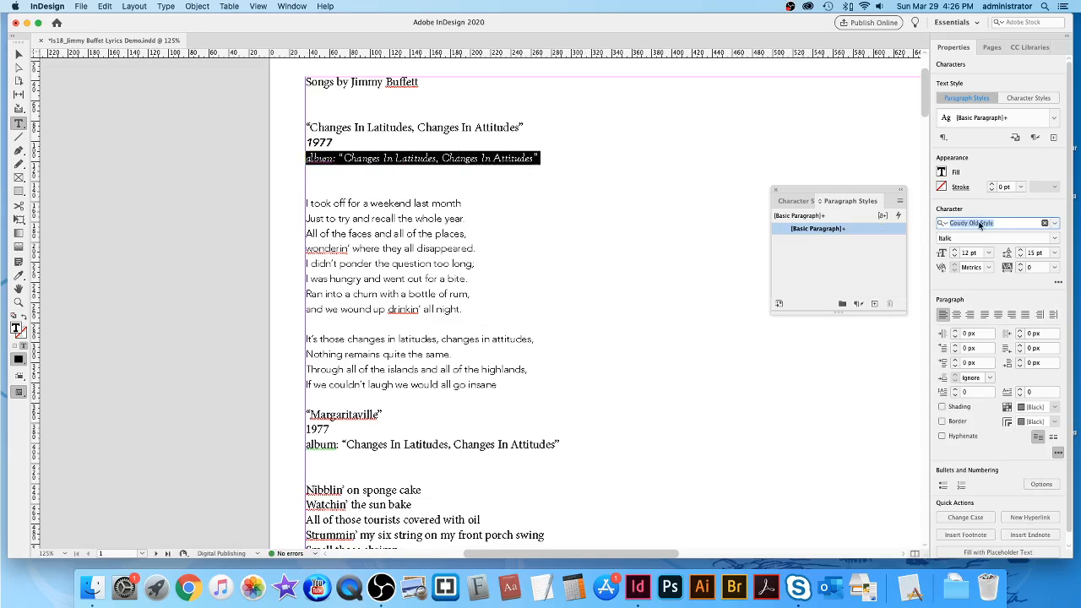
type("garamond")
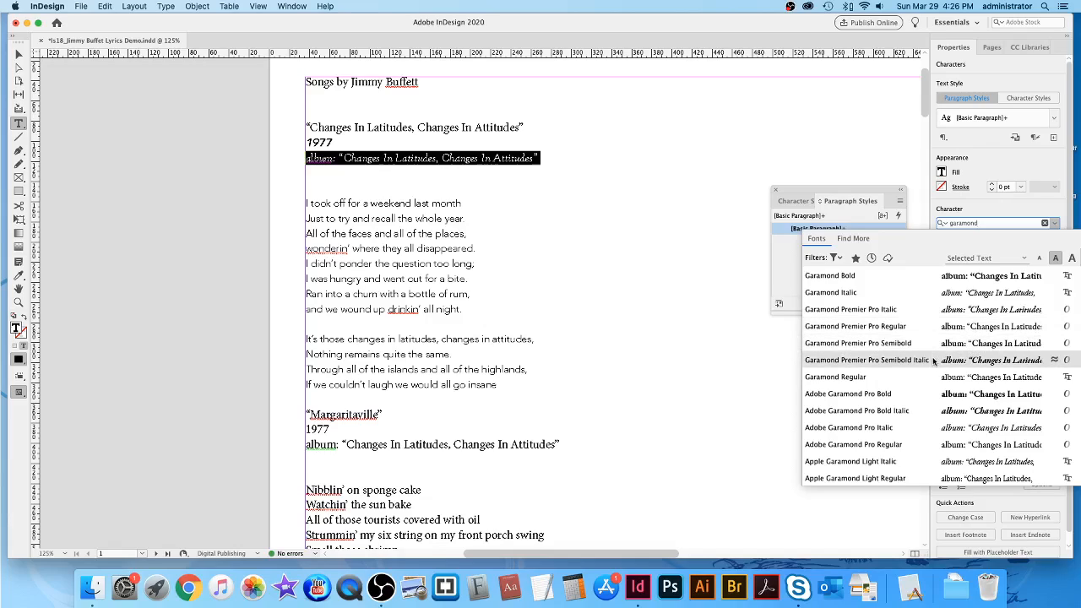
left_click(972, 365)
left_click(724, 274)
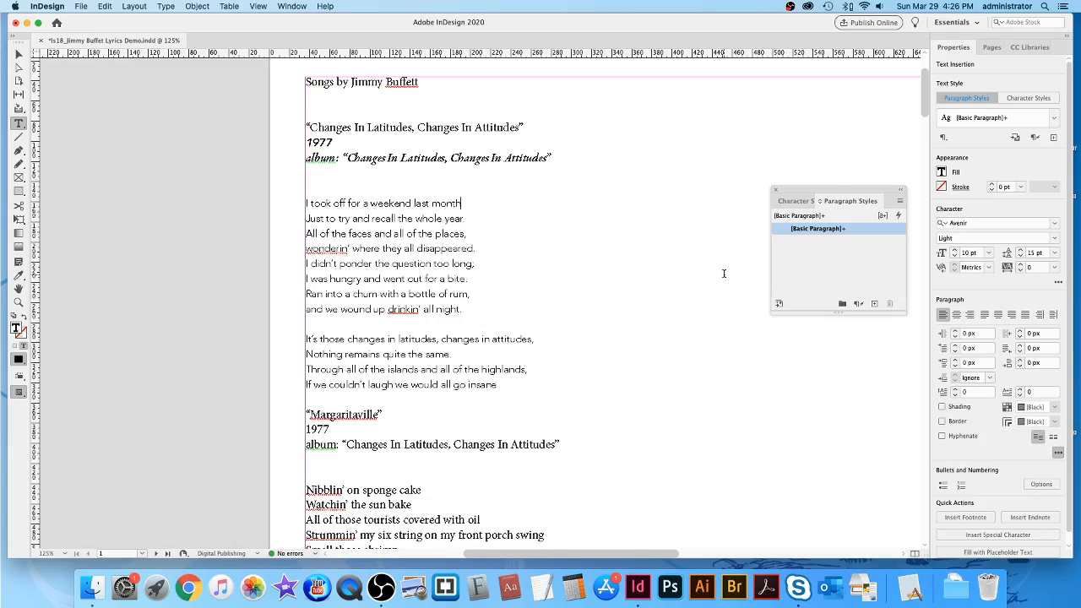
left_click(431, 158)
Set the first song title line in Noteworthy Bold, picked from the full font list.
left_click(325, 188)
left_click_drag(304, 127, 590, 128)
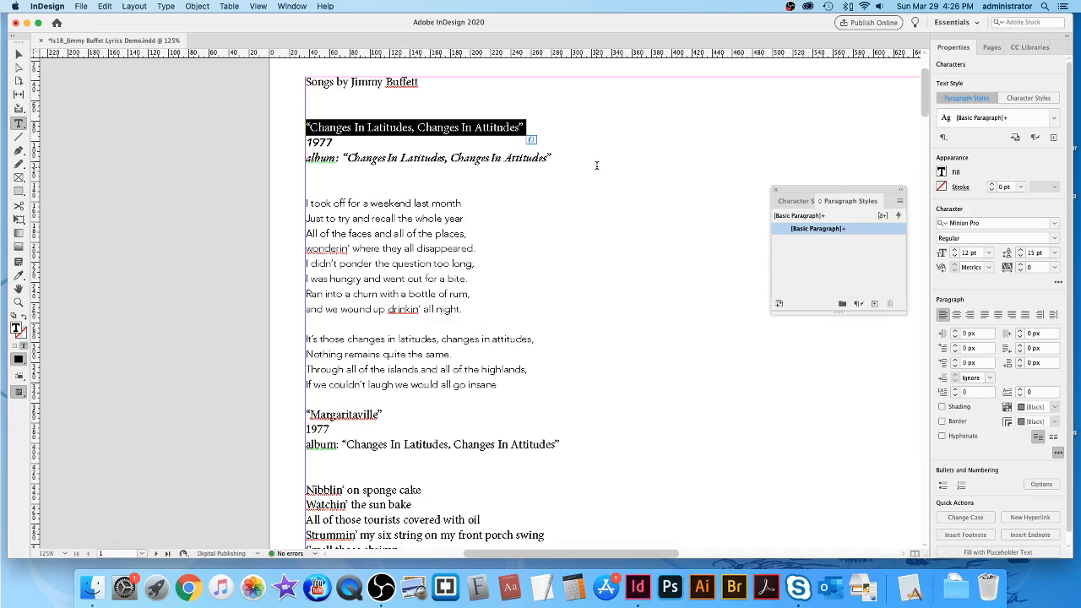
left_click(994, 224)
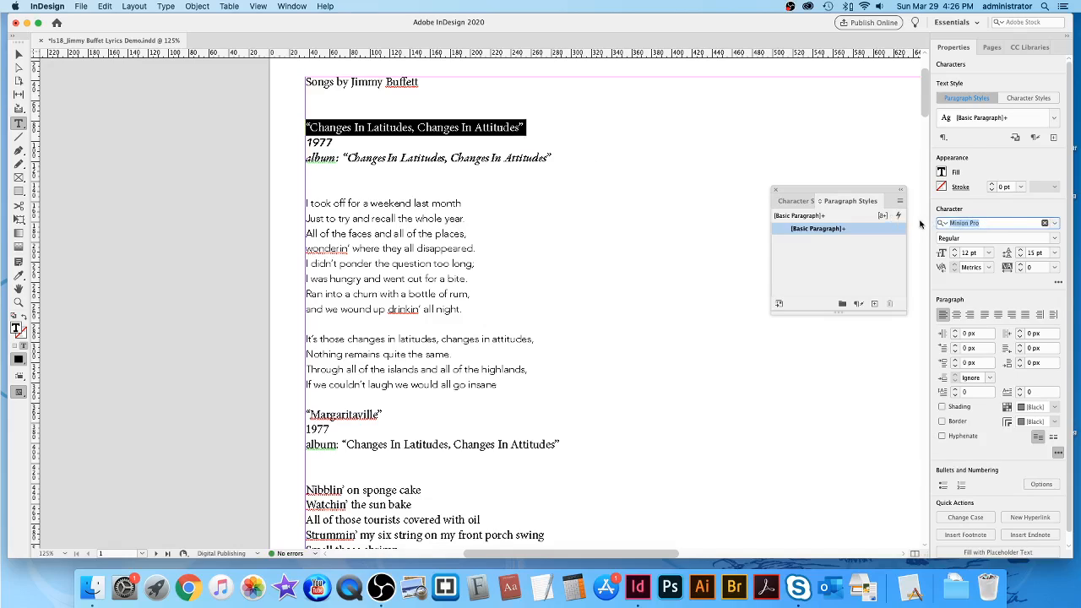
left_click(1056, 224)
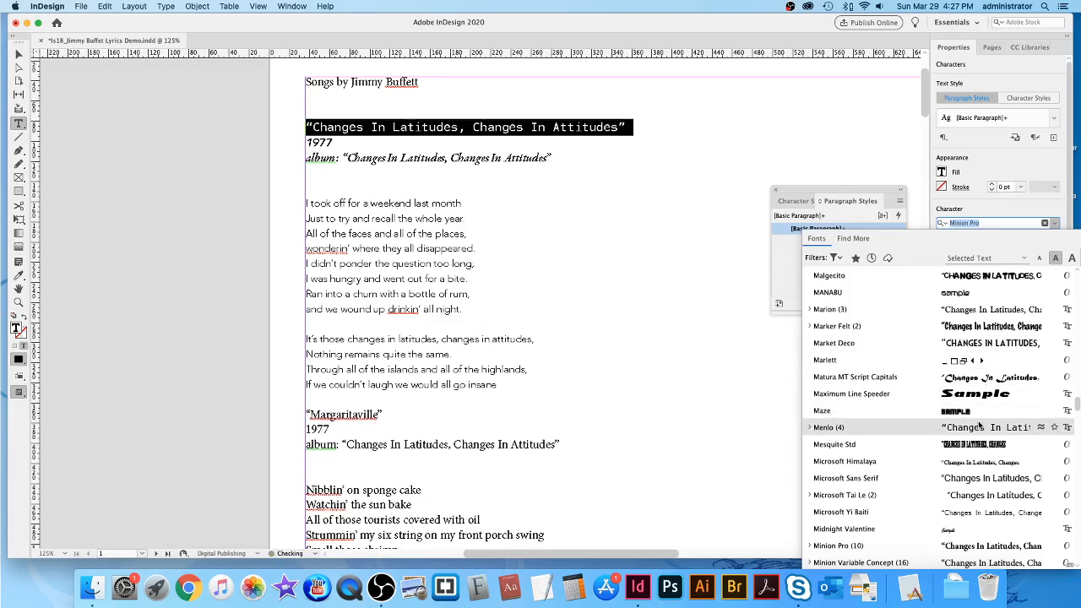
scroll(980, 425, "down", 3)
scroll(980, 425, "down", 7)
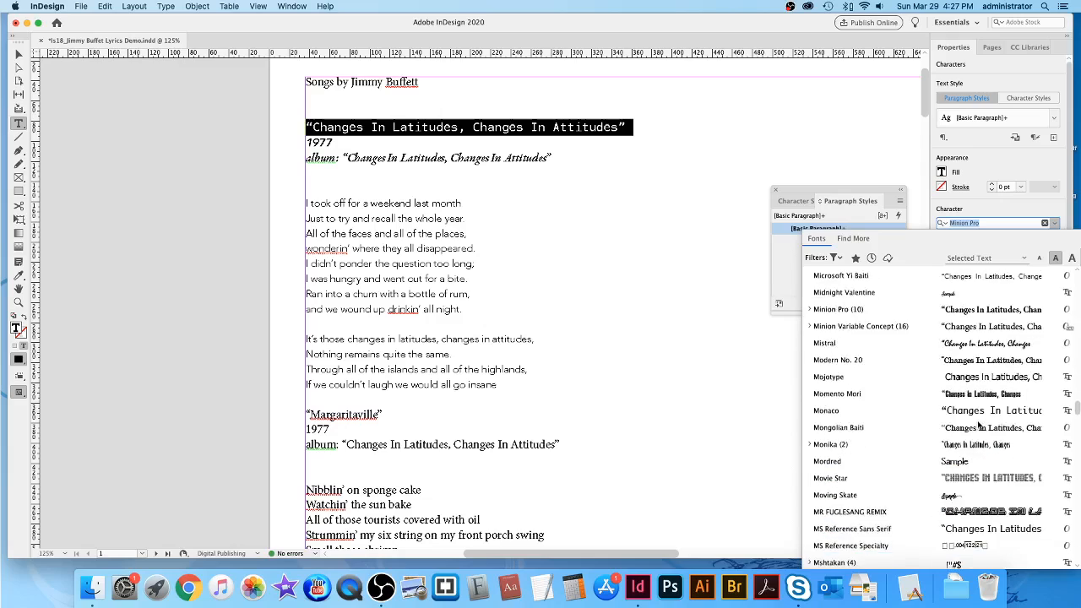
scroll(980, 425, "down", 13)
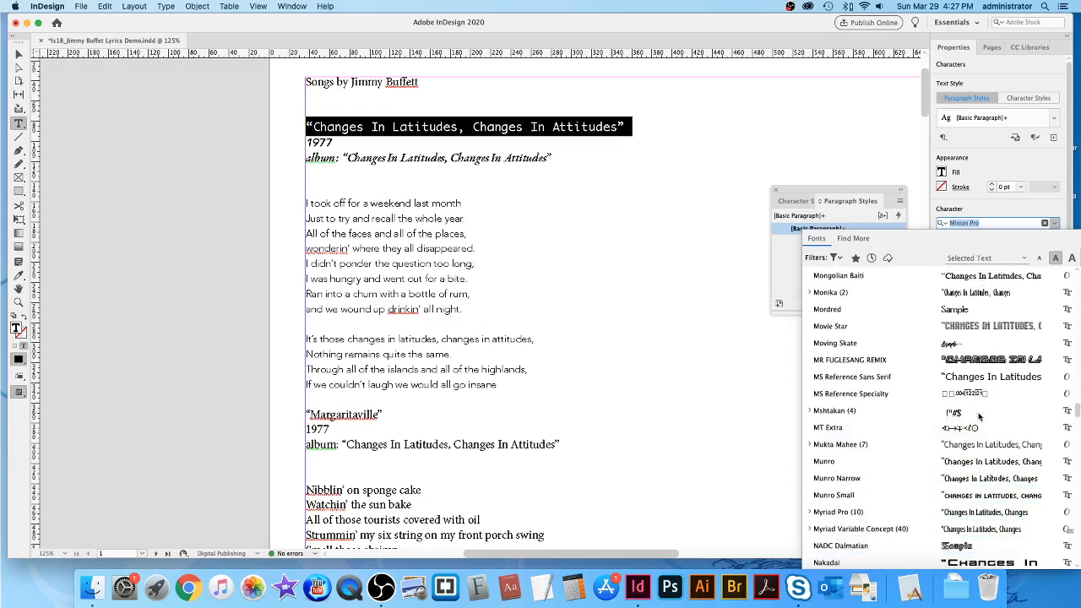
scroll(980, 416, "down", 10)
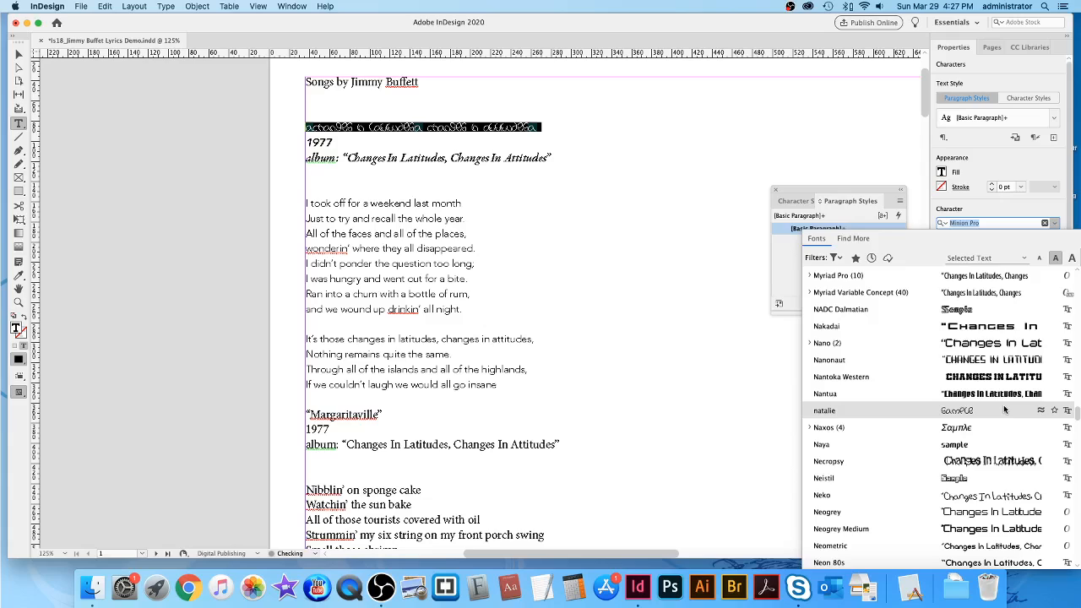
scroll(999, 411, "down", 3)
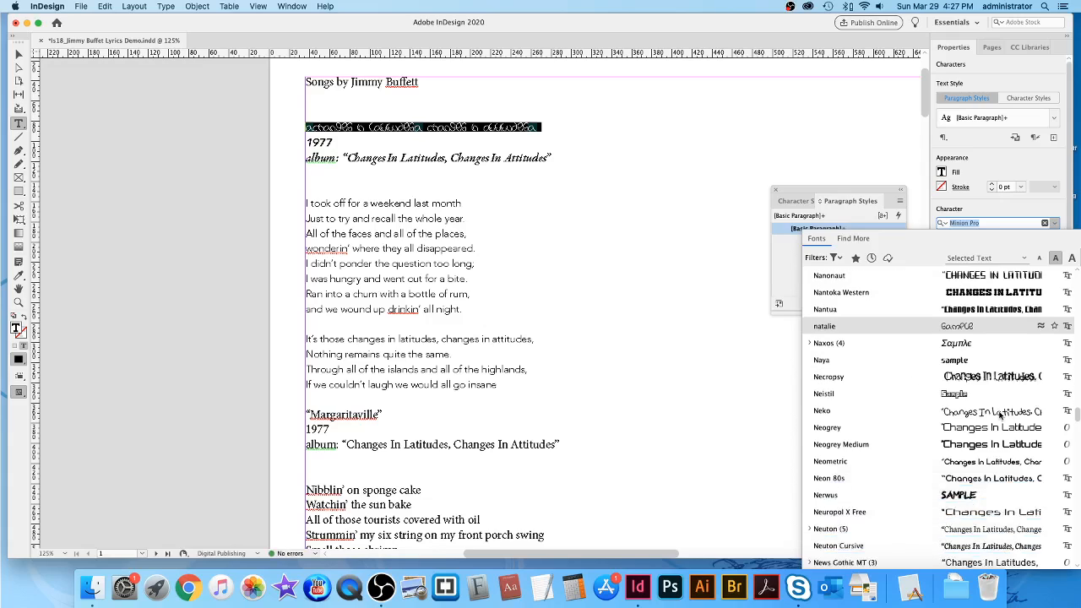
scroll(999, 410, "down", 5)
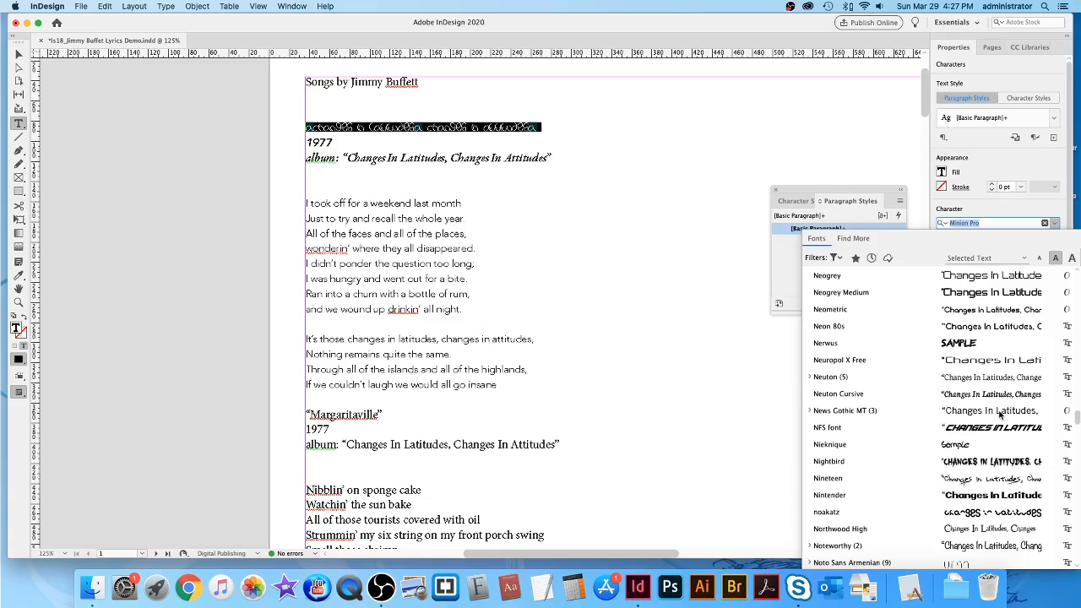
scroll(1000, 411, "down", 4)
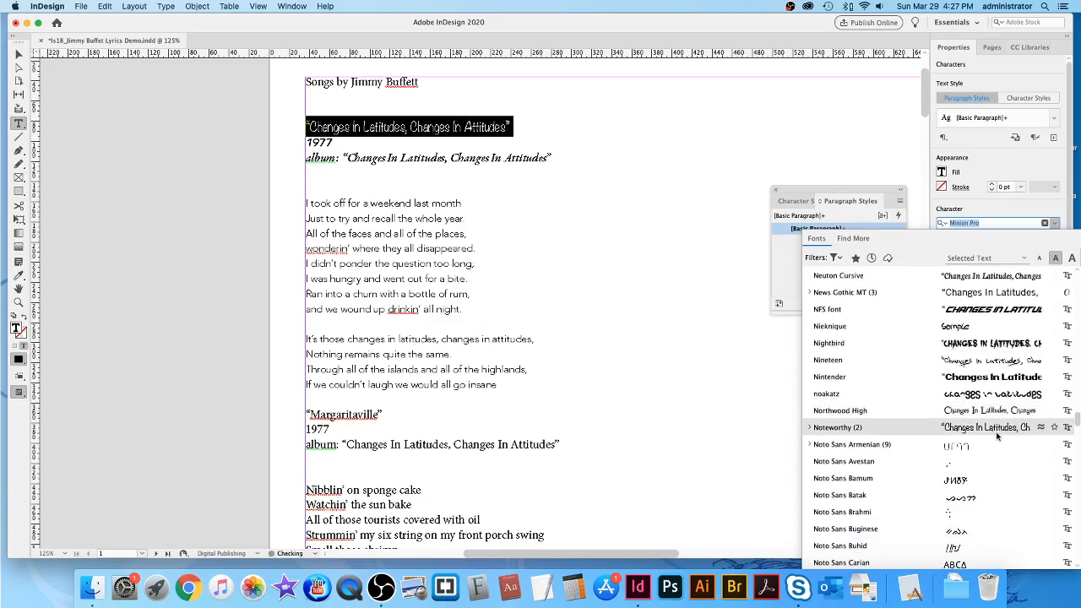
left_click(810, 427)
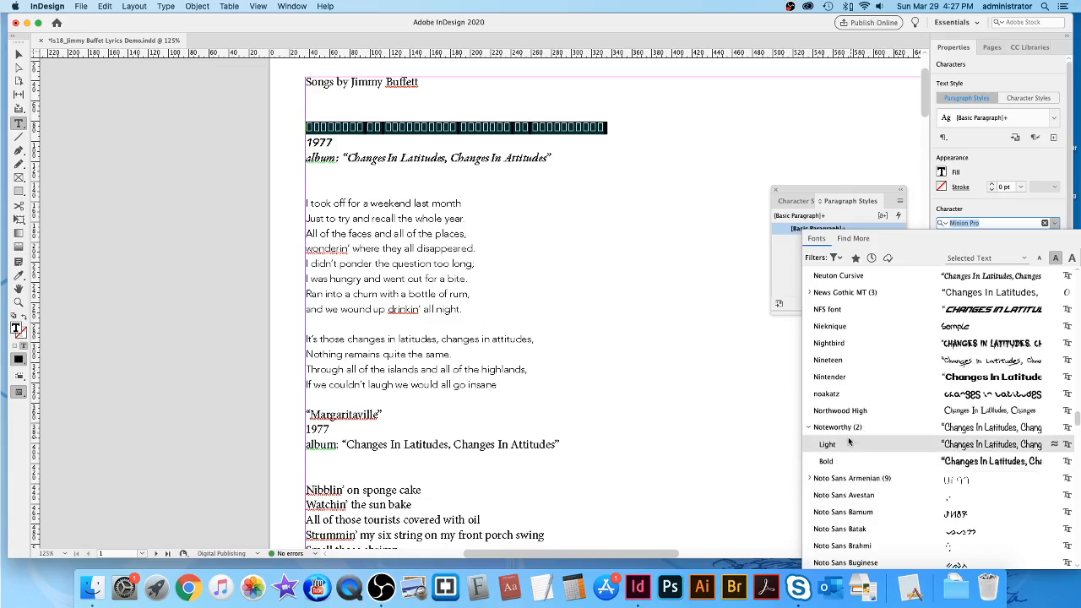
left_click(997, 463)
left_click(472, 127)
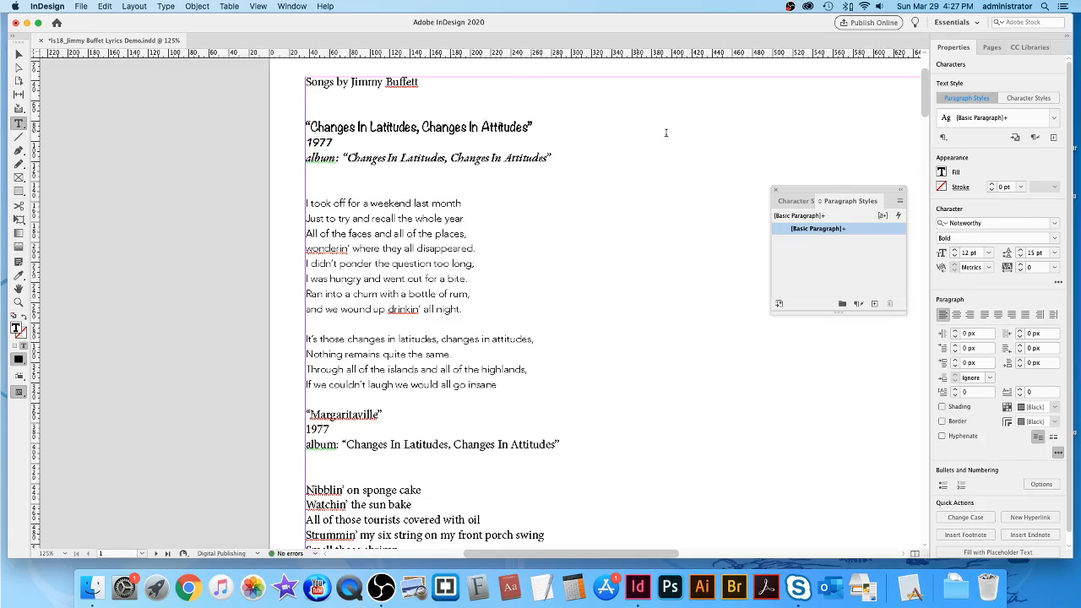
Select the whole first song title line, including the word 'Latitudes'.
triple_click(495, 129)
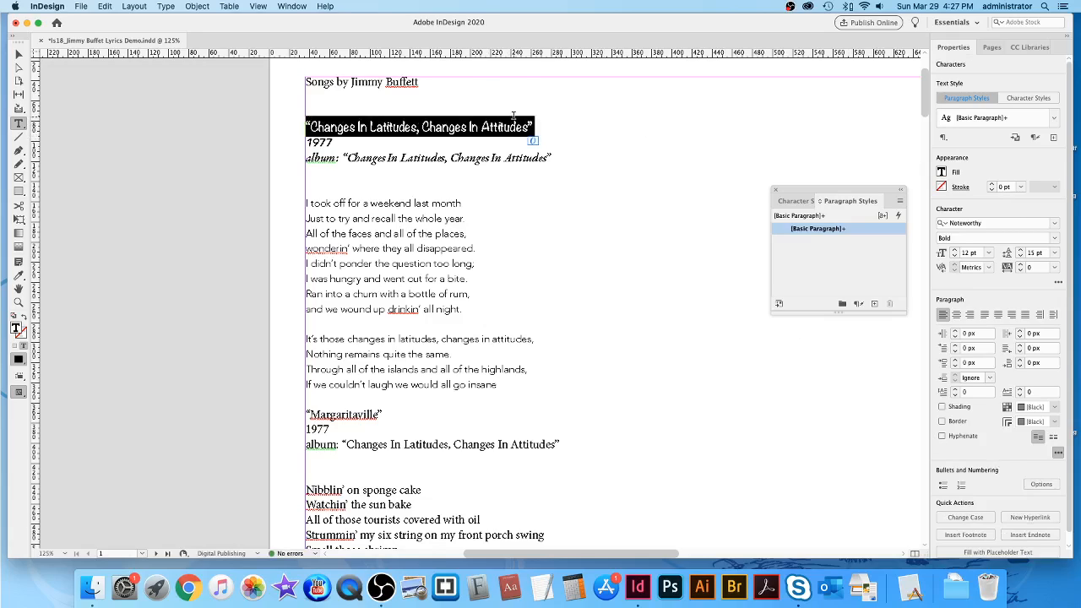
left_click(372, 127)
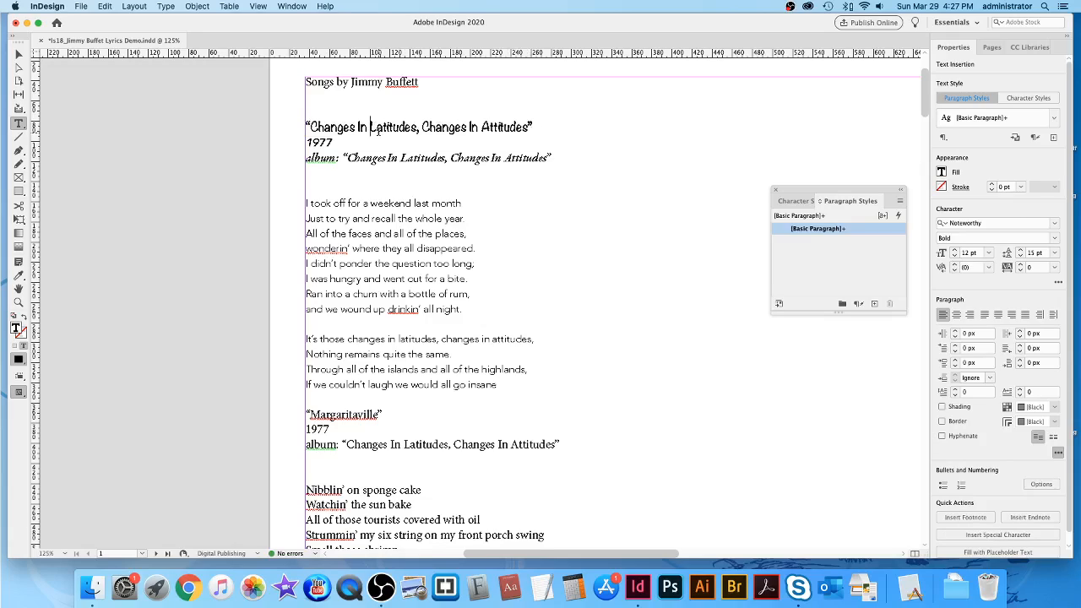
left_click_drag(307, 128, 538, 129)
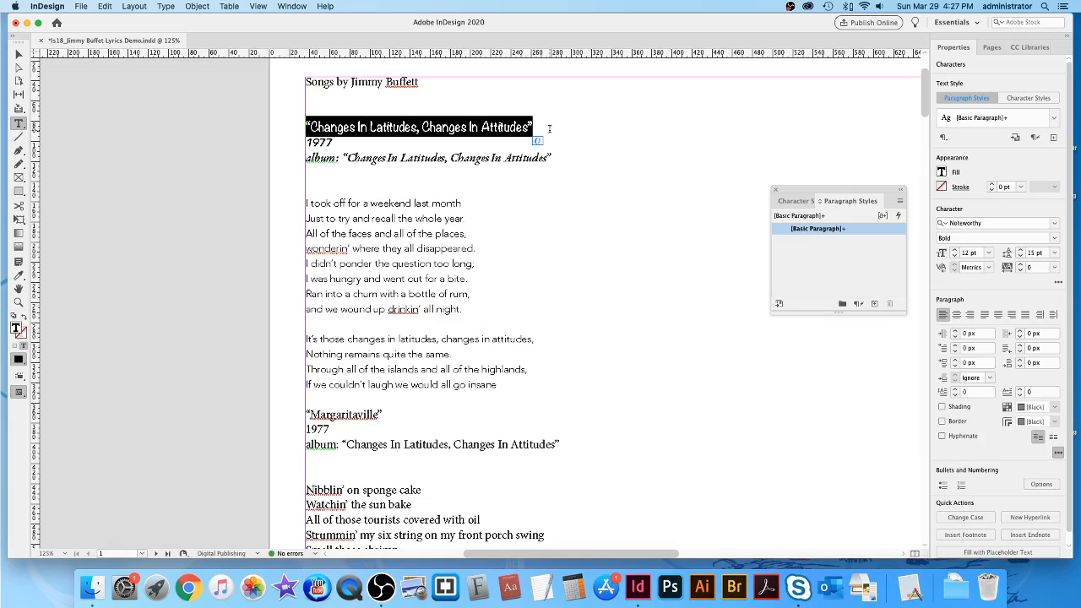
left_click(395, 126)
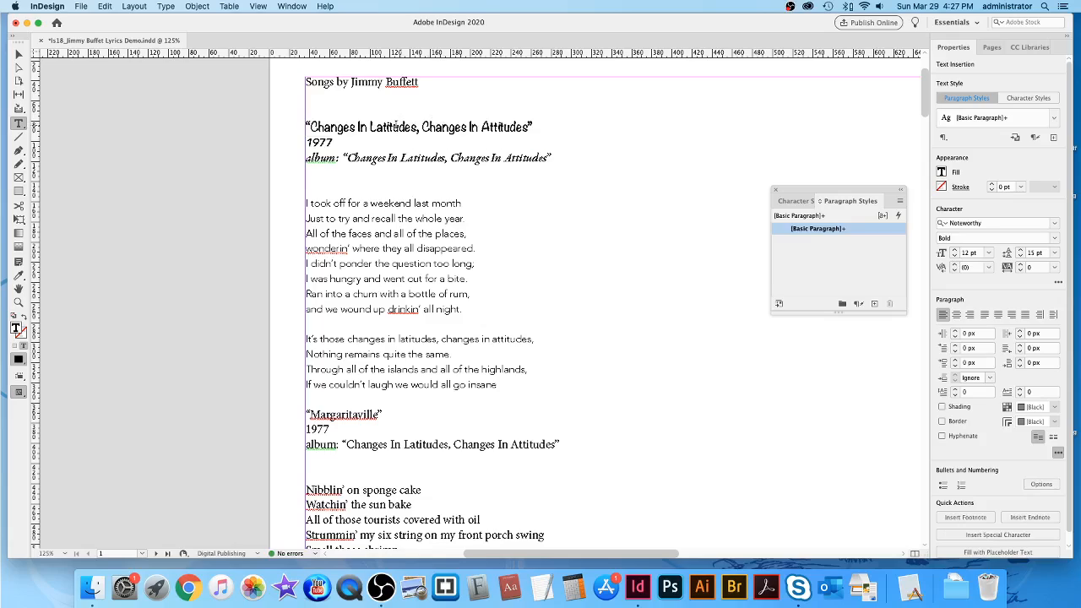
double_click(400, 127)
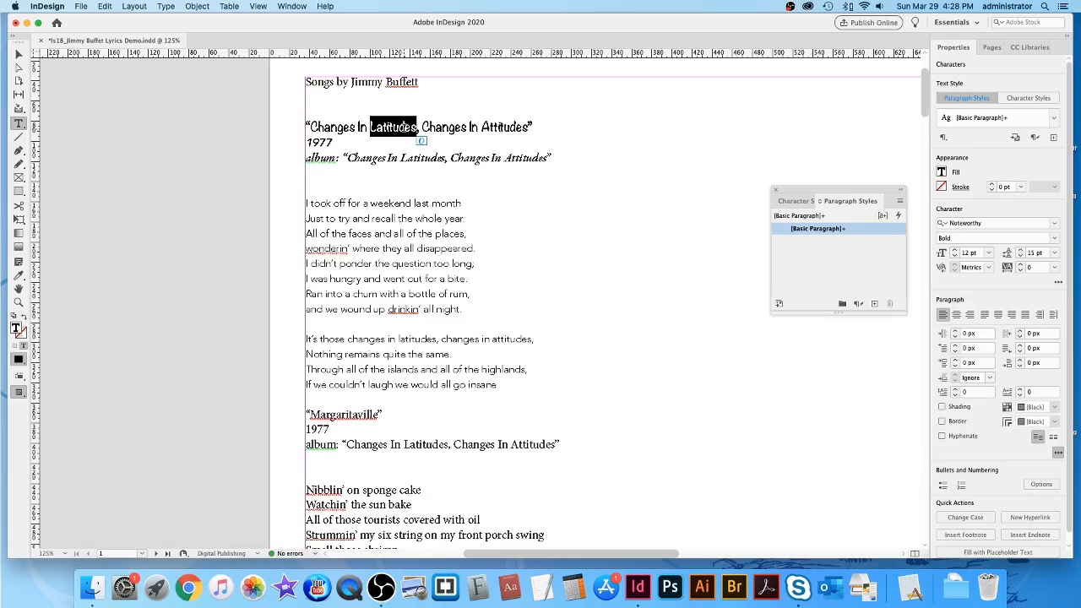
triple_click(400, 127)
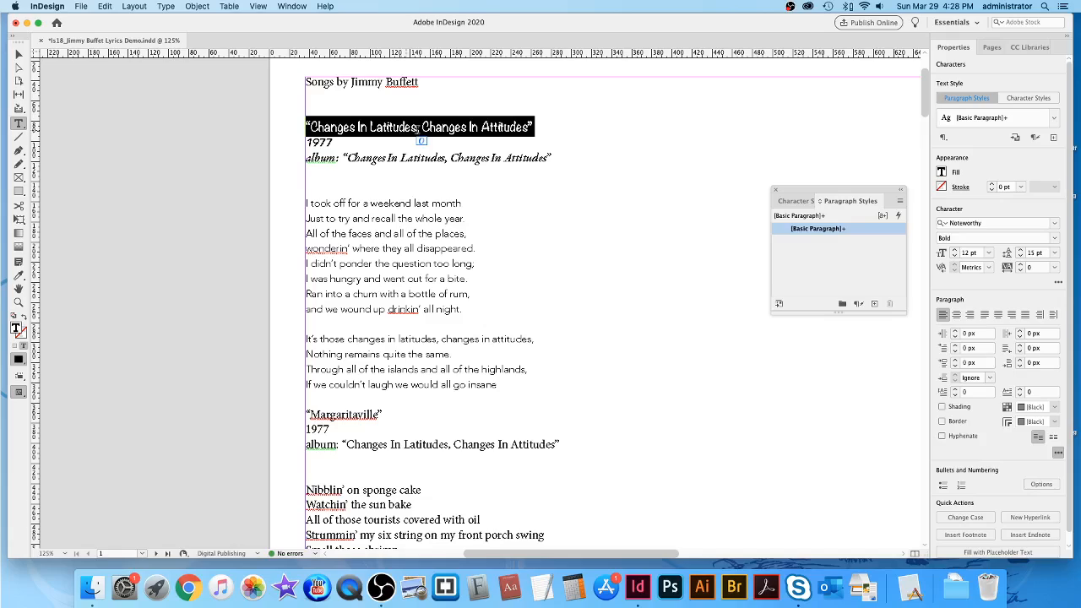
Raise the selected title's font size step by step to 18 pt.
left_click(955, 250)
left_click(955, 251)
left_click(954, 251)
left_click(954, 251)
left_click(955, 251)
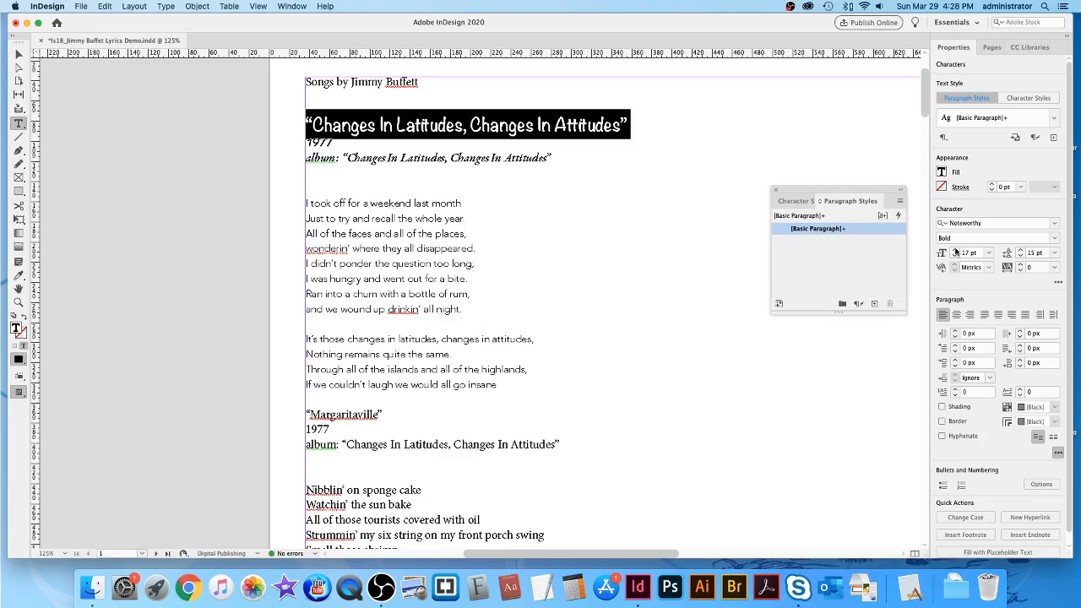
scroll(714, 153, "right", 5)
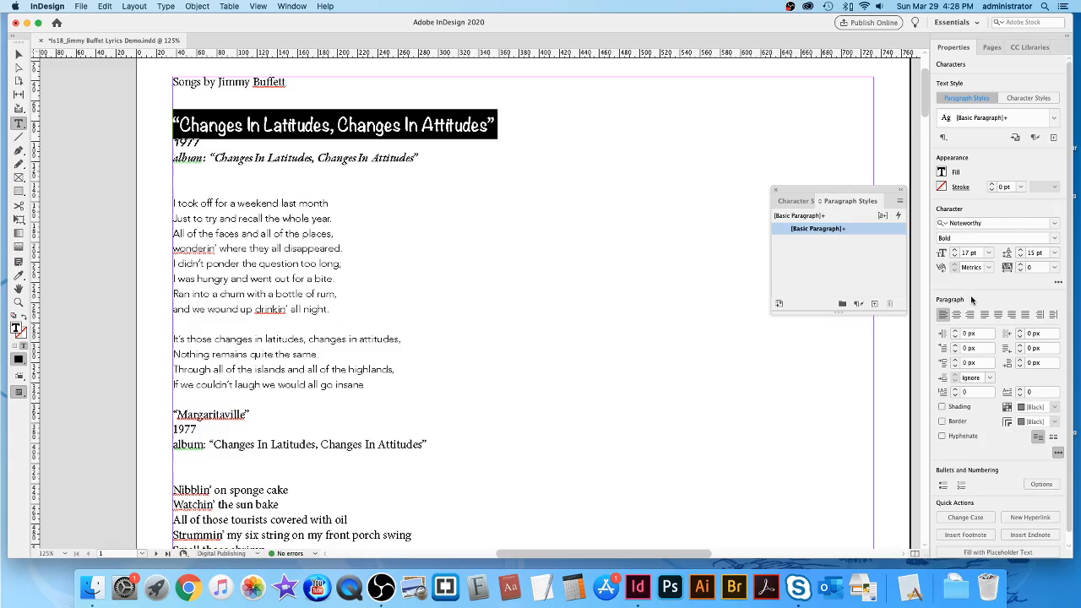
left_click(955, 251)
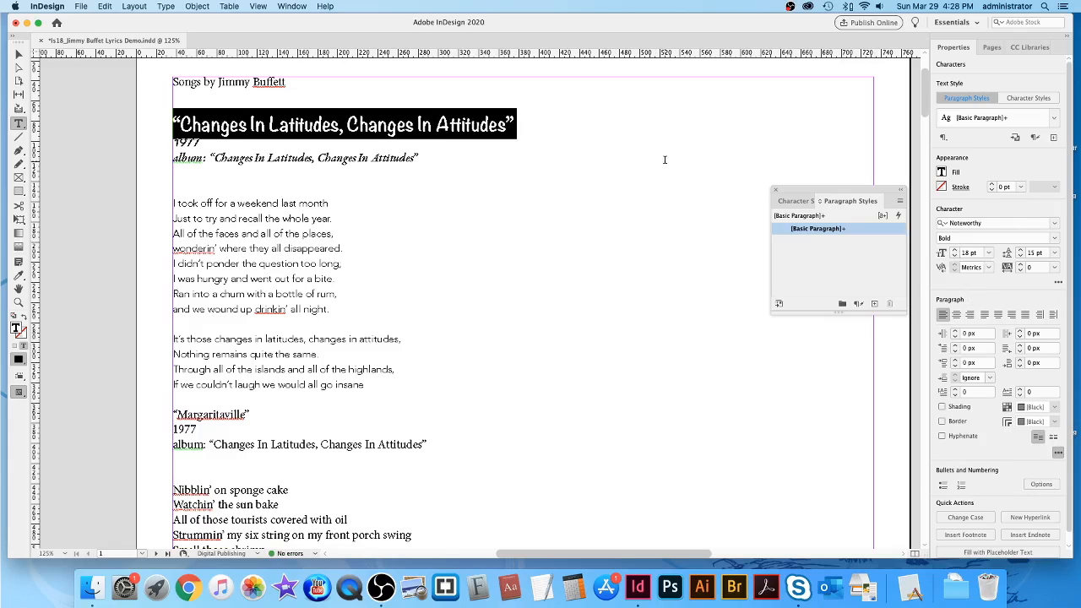
scroll(666, 159, "left", 2)
left_click(484, 128)
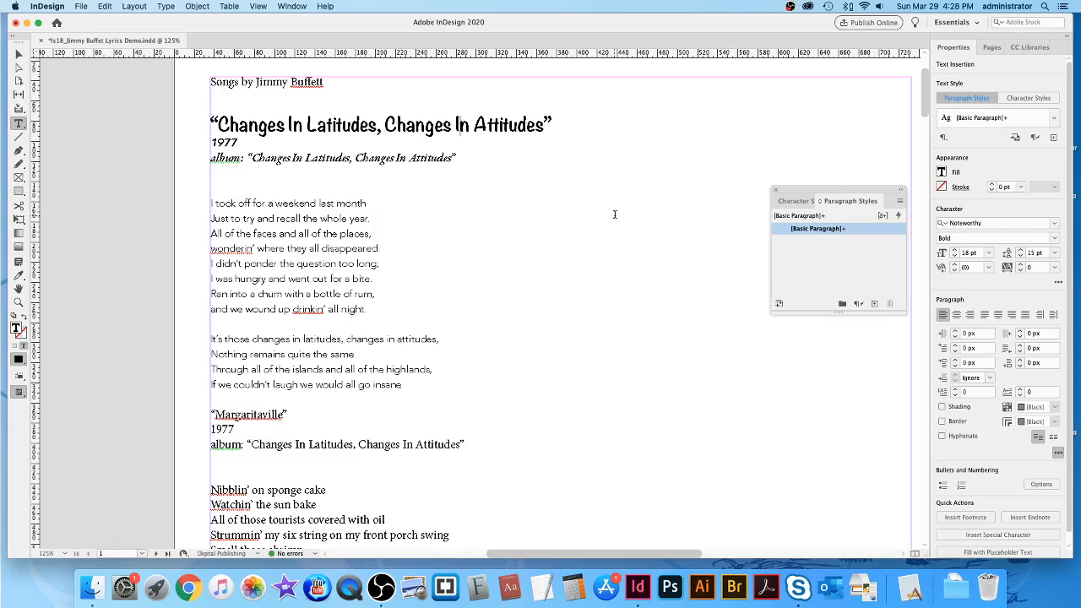
scroll(616, 215, "down", 1)
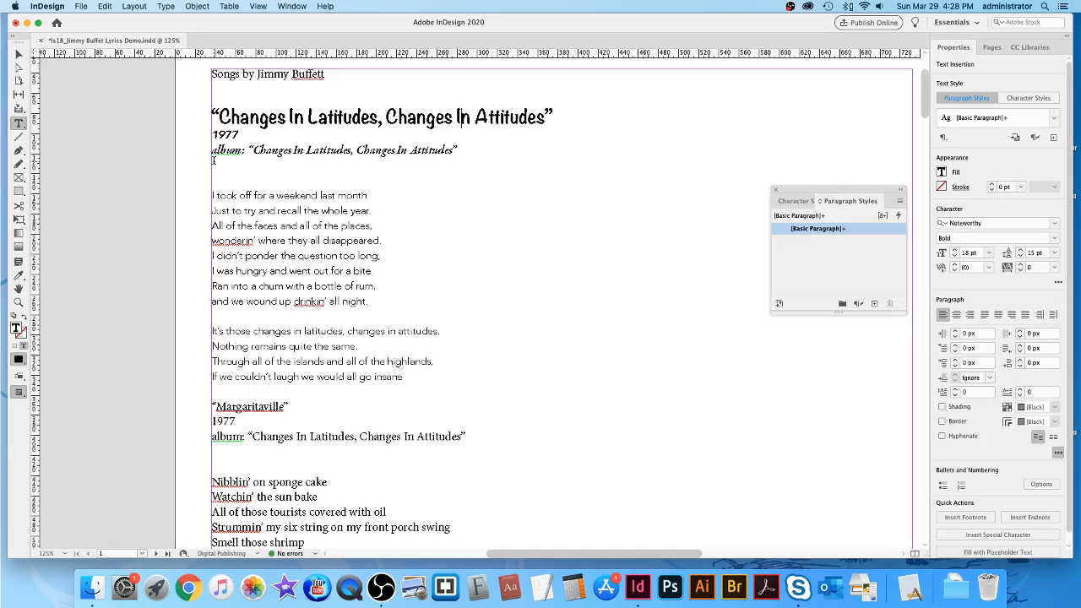
Save the document with Cmd+S and drag the Paragraph Styles panel beside the first song title.
left_click_drag(213, 162, 237, 176)
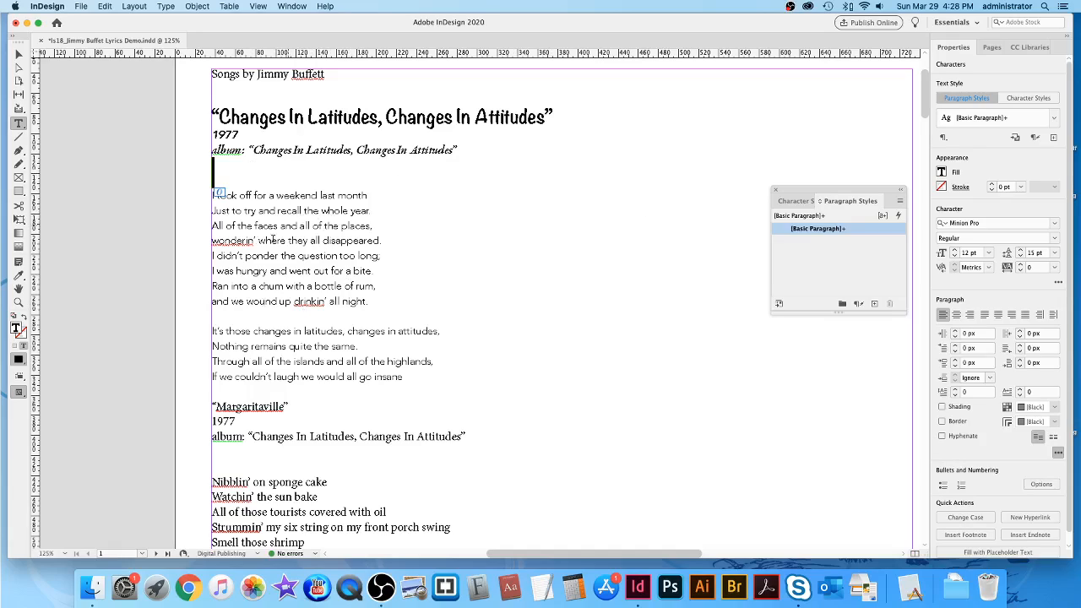
left_click(563, 234)
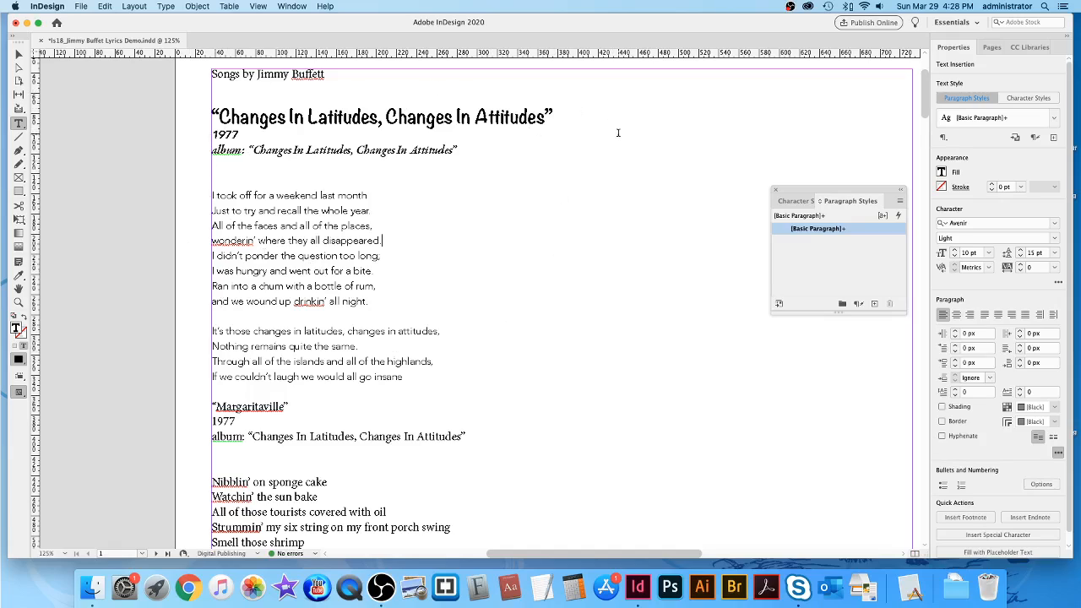
scroll(617, 132, "left", 3)
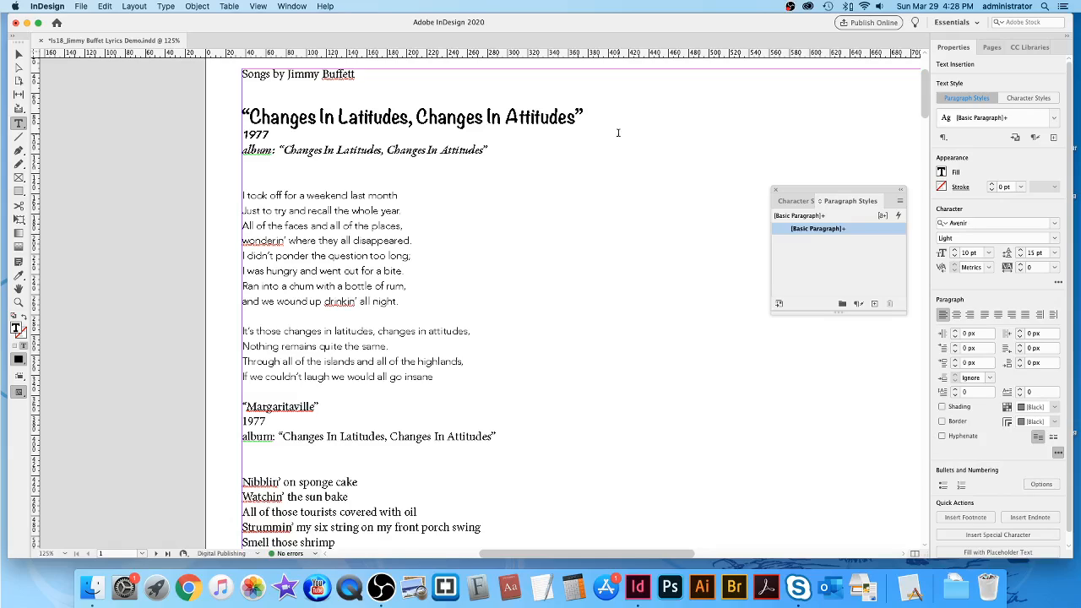
key("super+s")
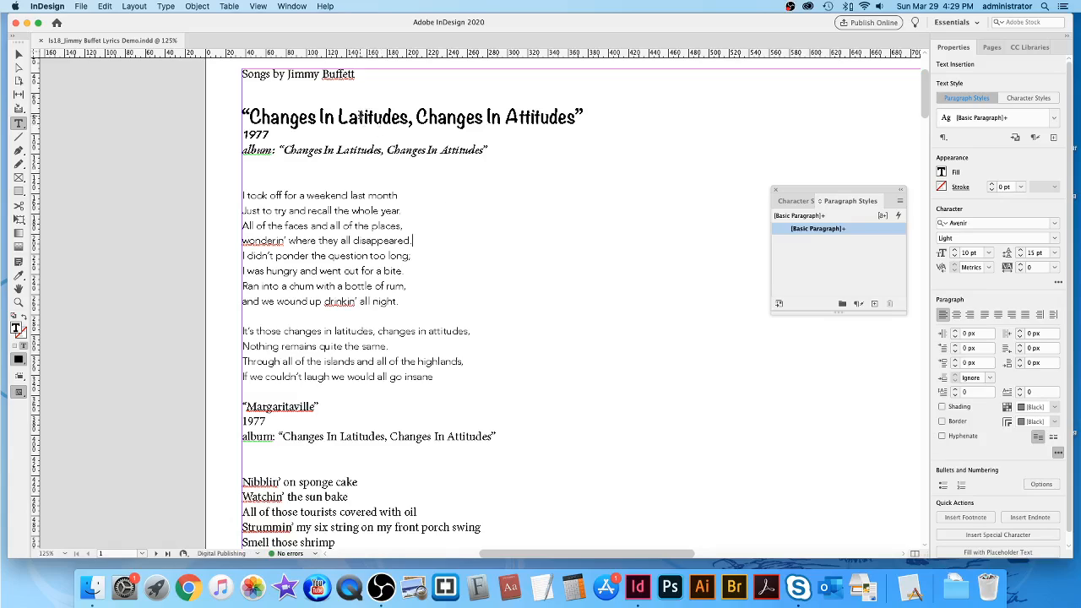
left_click(359, 116)
left_click_drag(843, 191, 578, 158)
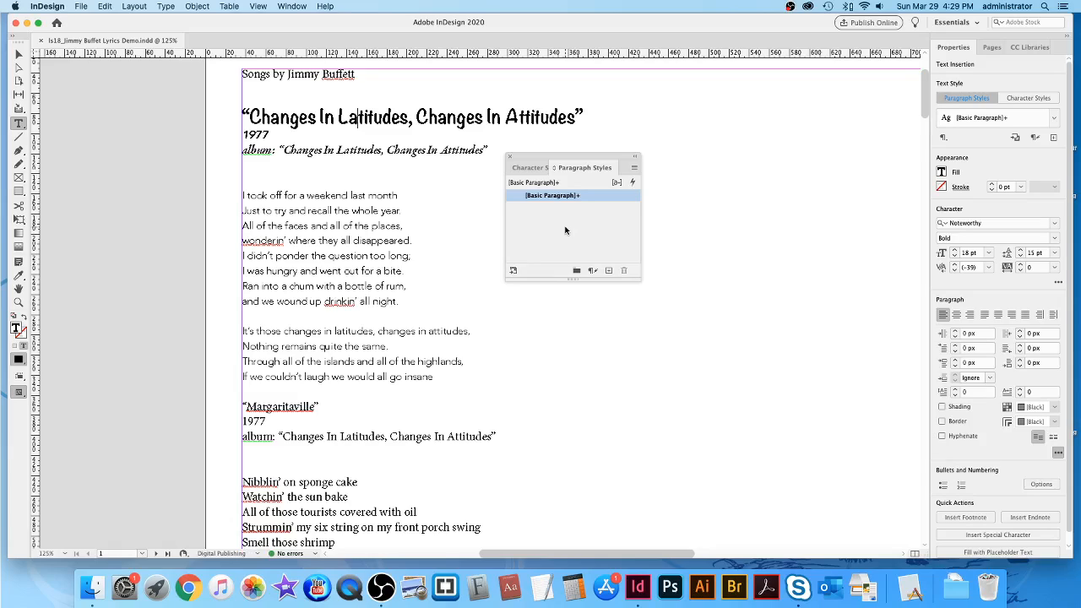
Create Paragraph Style 1 from the title, then delete it, replacing it with [Basic Paragraph].
left_click(635, 169)
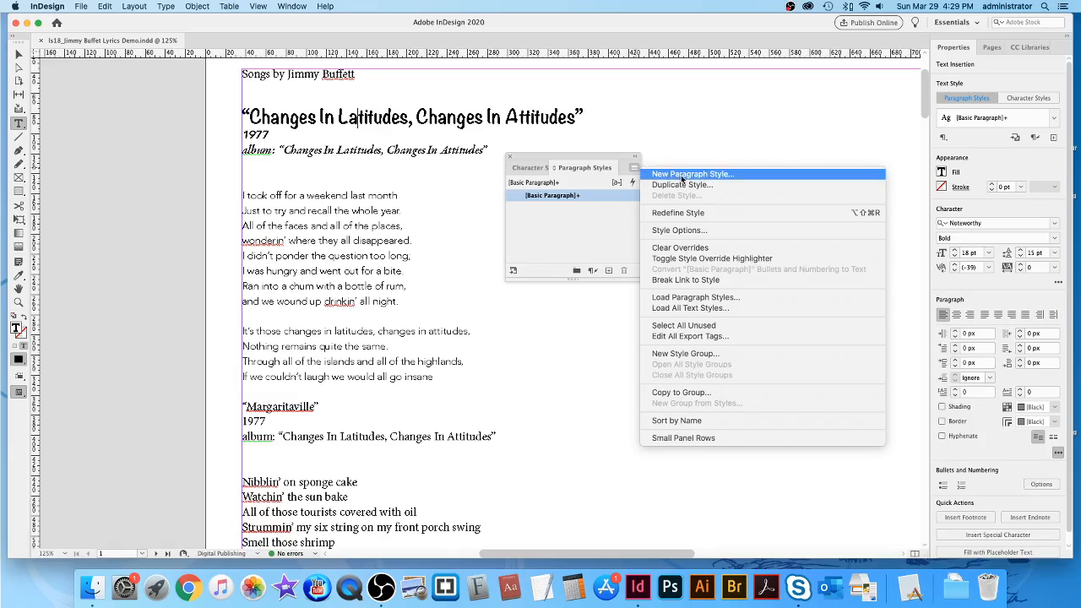
left_click(605, 223)
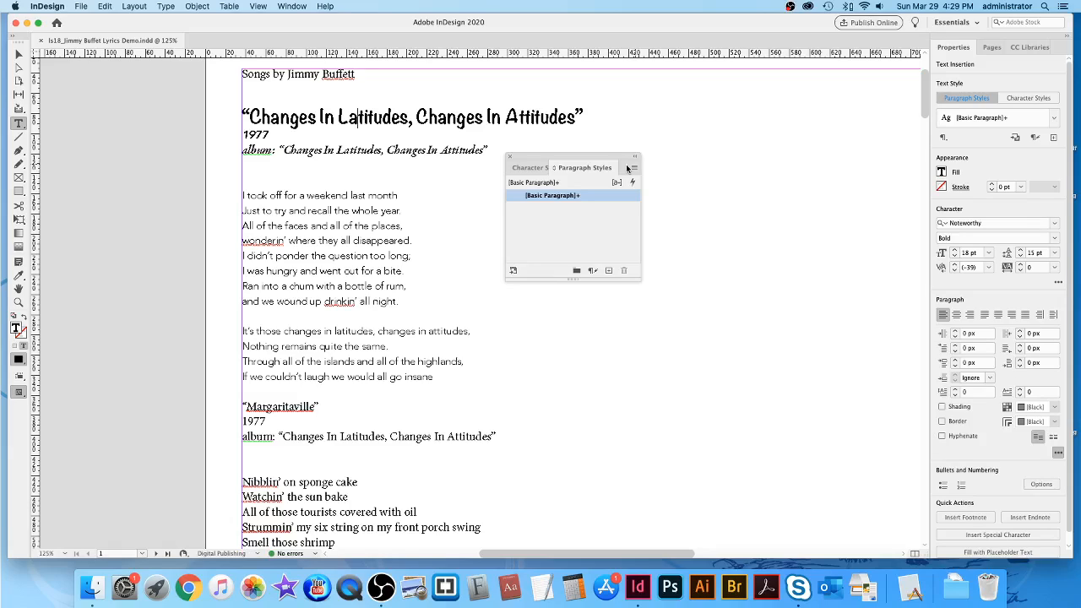
left_click(608, 271)
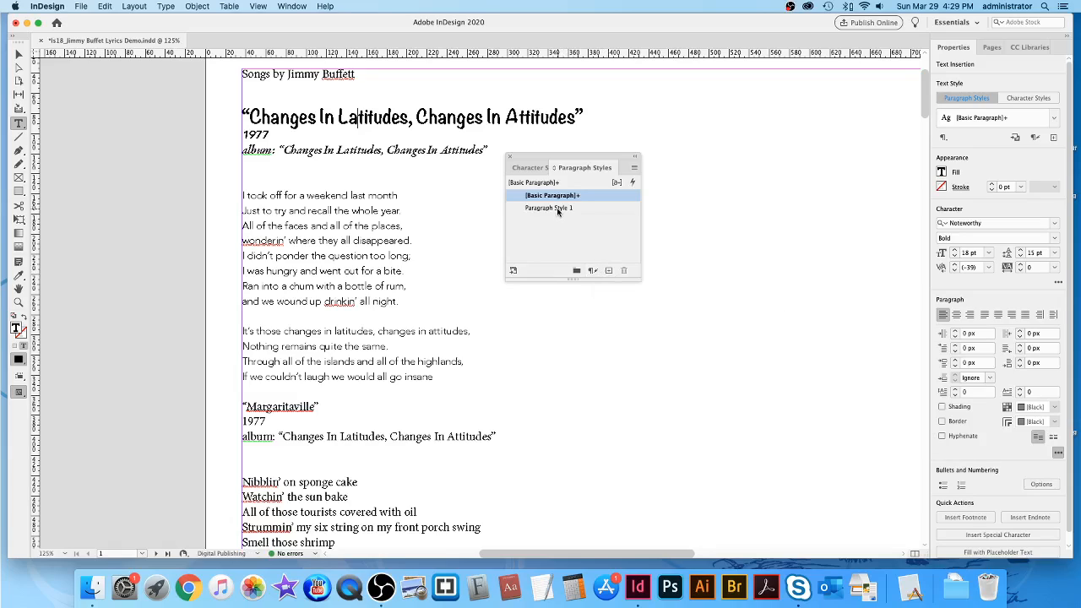
left_click(602, 208)
double_click(604, 210)
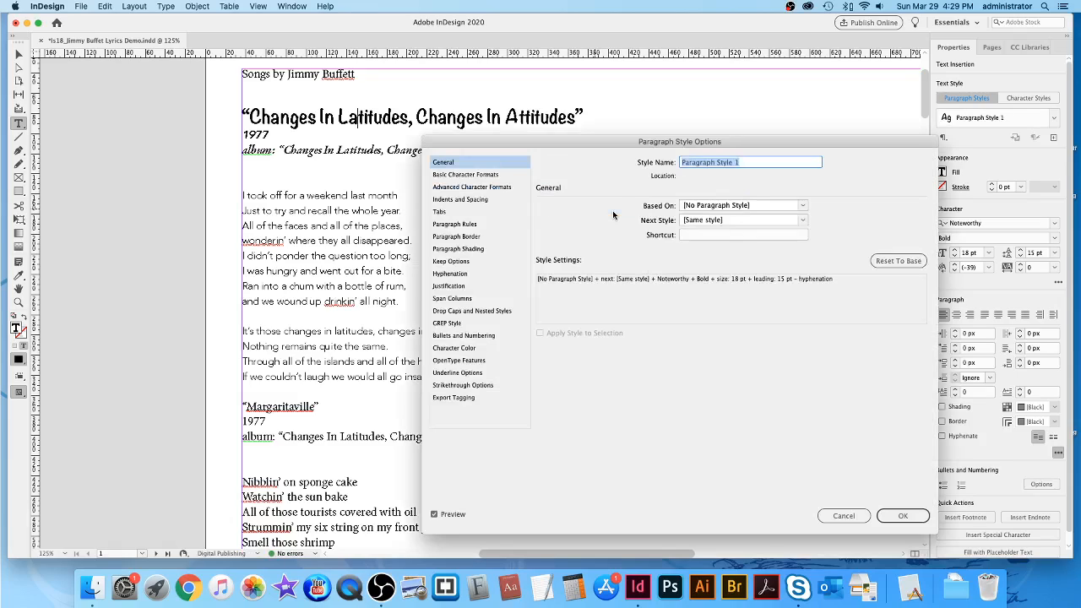
left_click(842, 516)
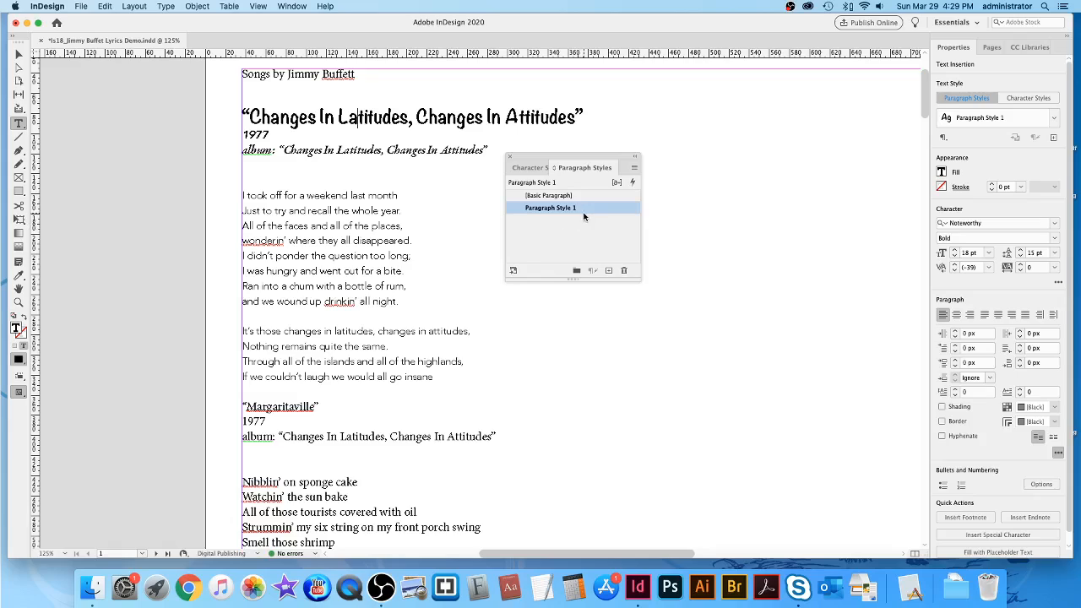
left_click(625, 270)
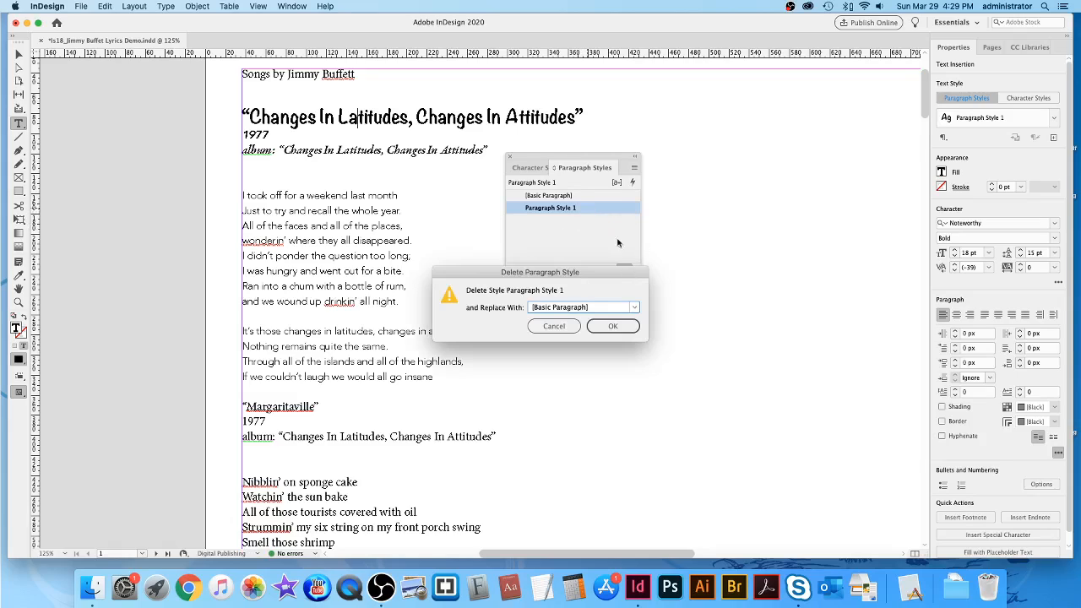
left_click(623, 327)
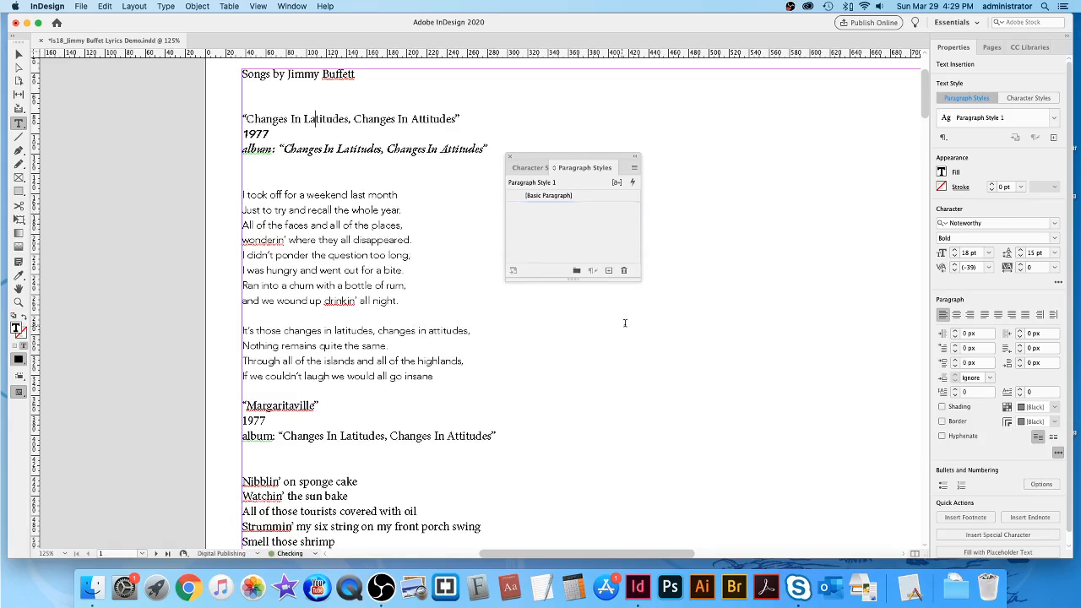
left_click(634, 171)
left_click(683, 176)
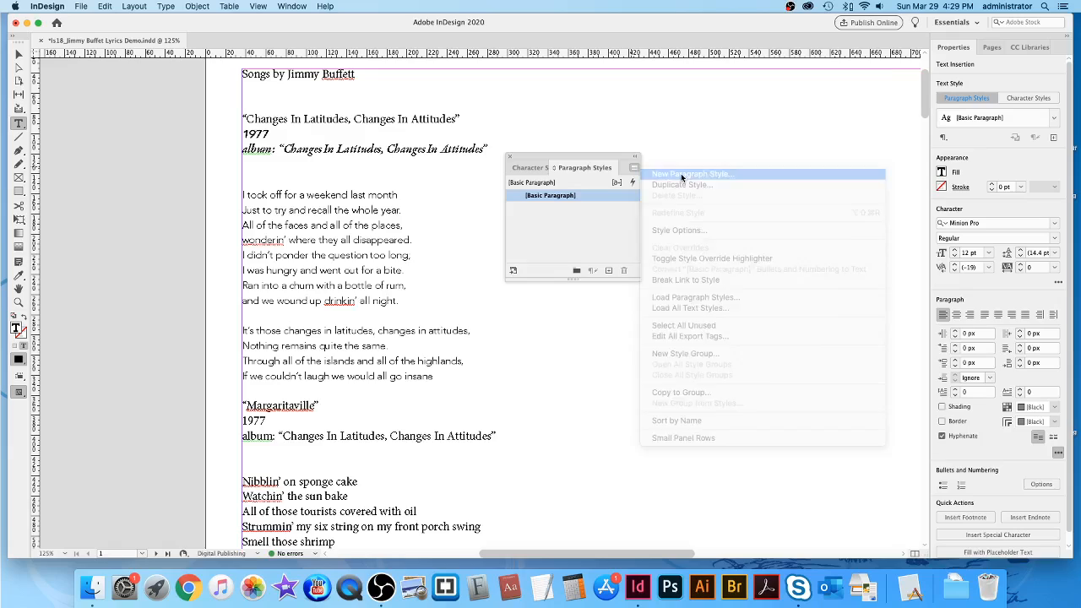
left_click_drag(610, 142, 575, 103)
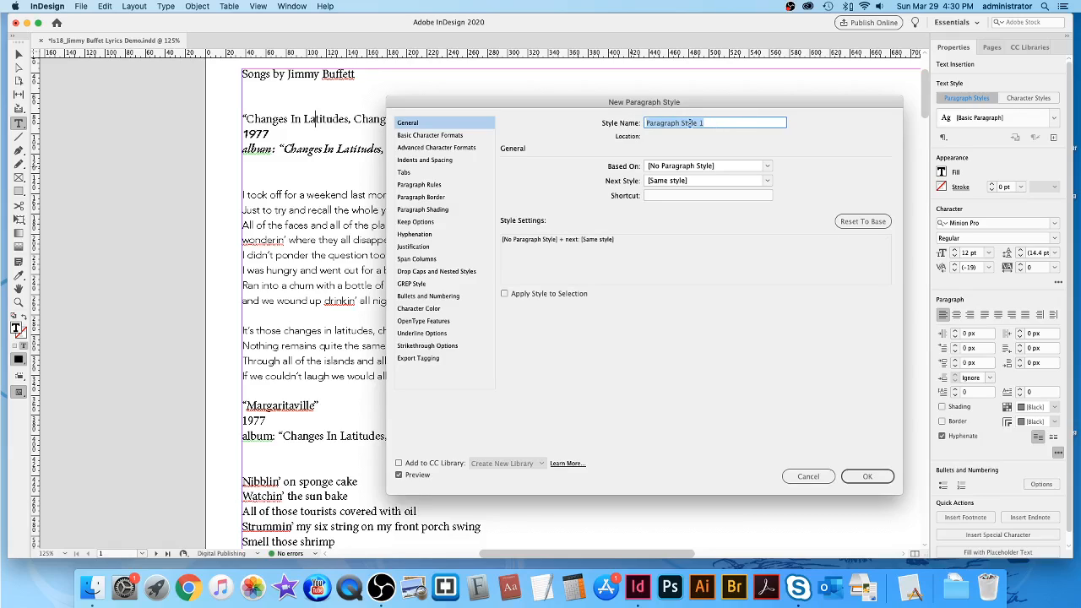
left_click_drag(554, 103, 557, 95)
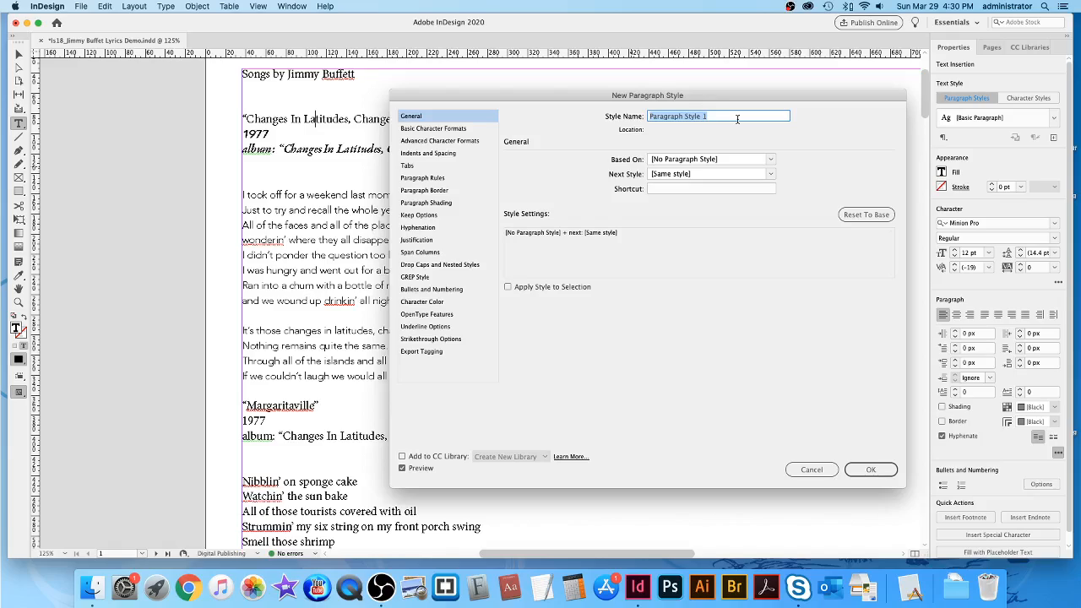
type("Song Title")
left_click_drag(425, 96, 457, 138)
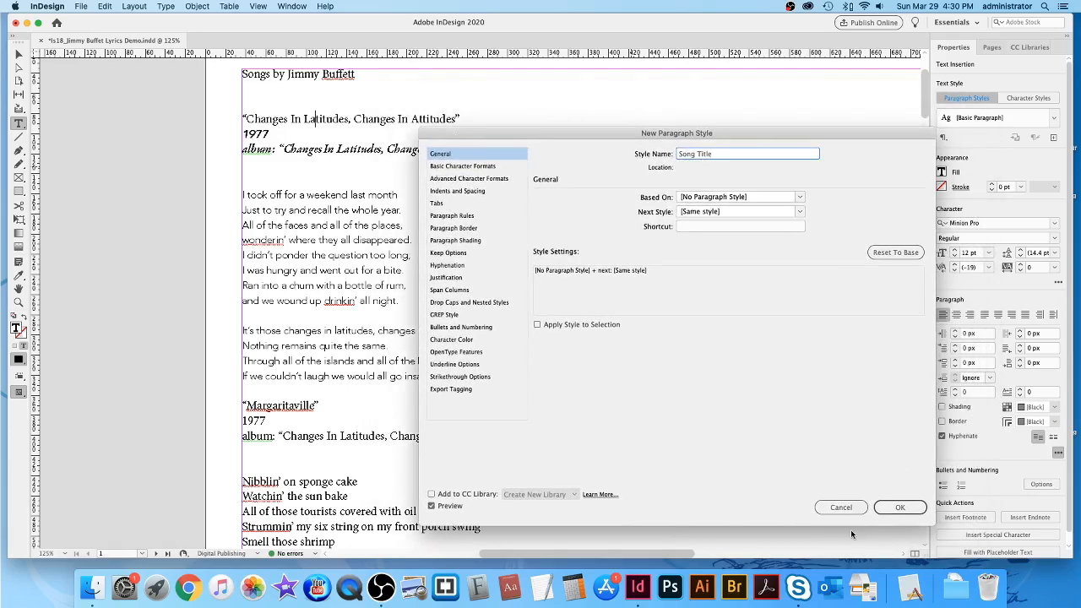
left_click(841, 507)
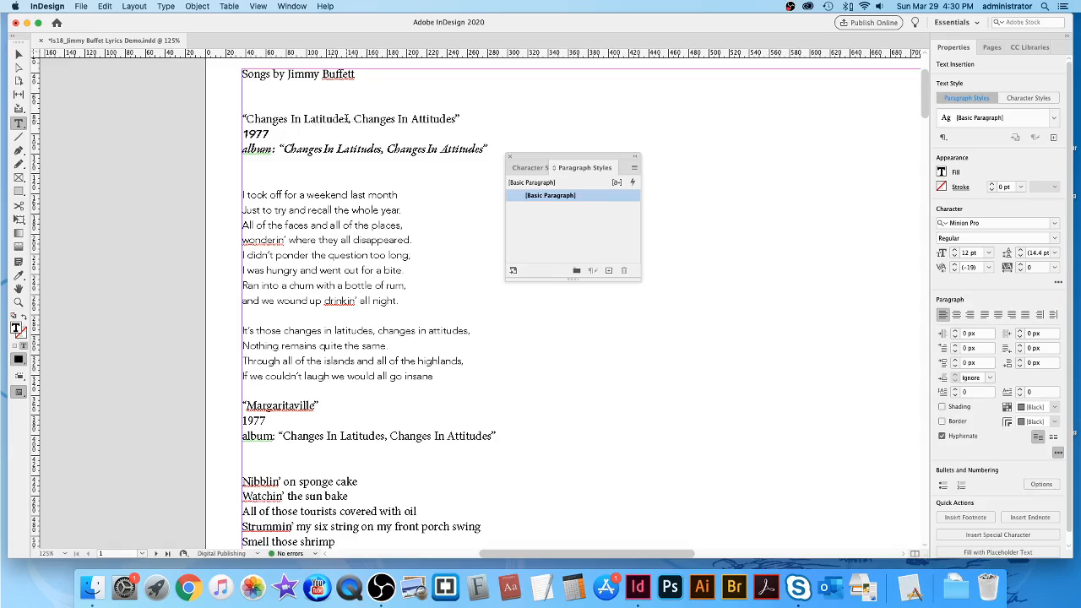
Set the first song title to Noteworthy Bold at 18 pt.
triple_click(347, 118)
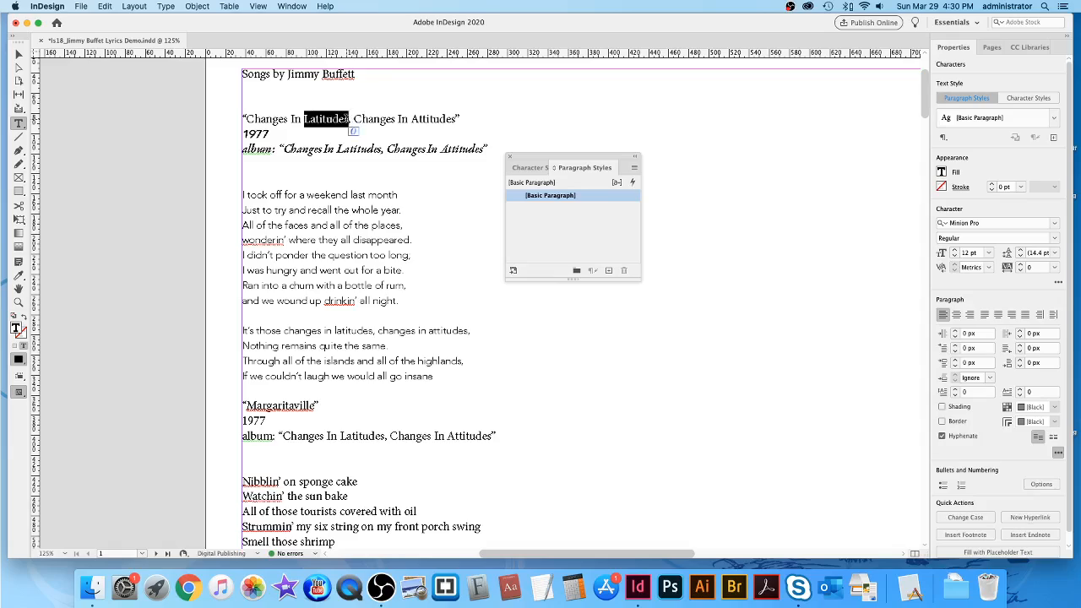
left_click(989, 223)
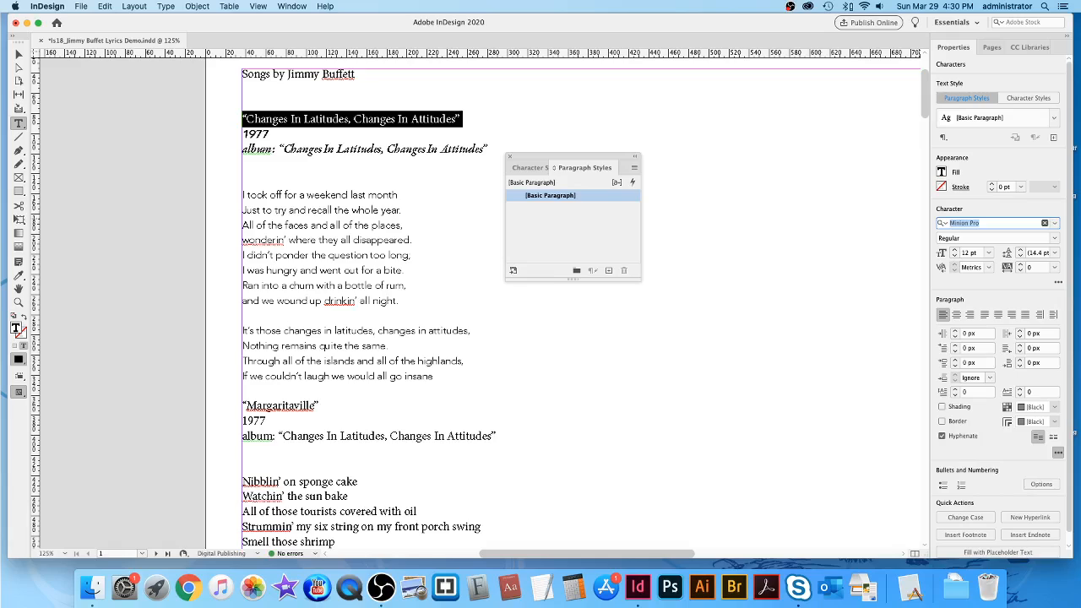
type("note")
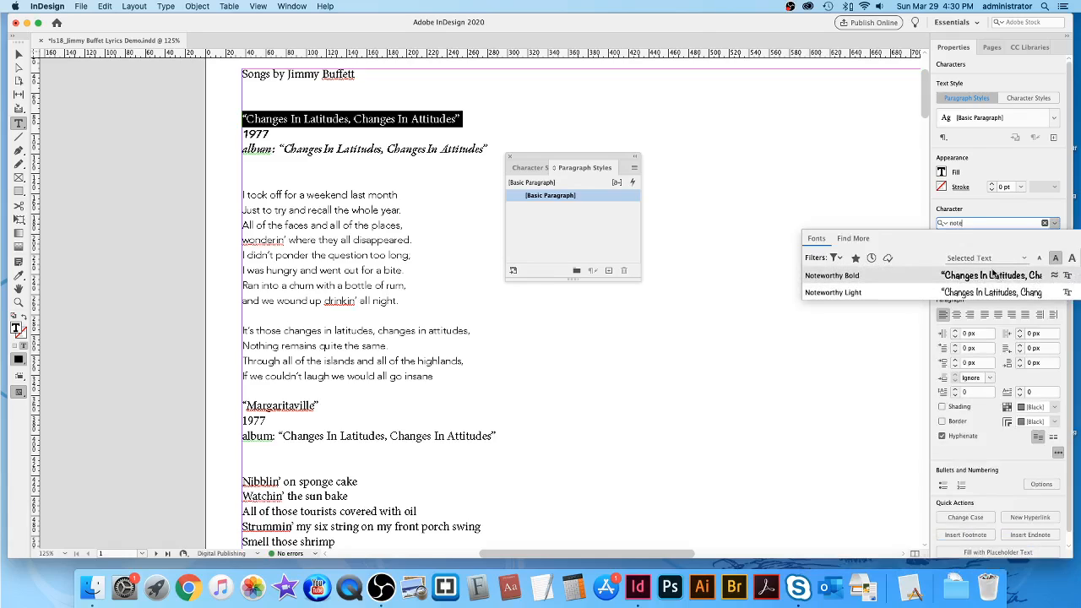
left_click(993, 275)
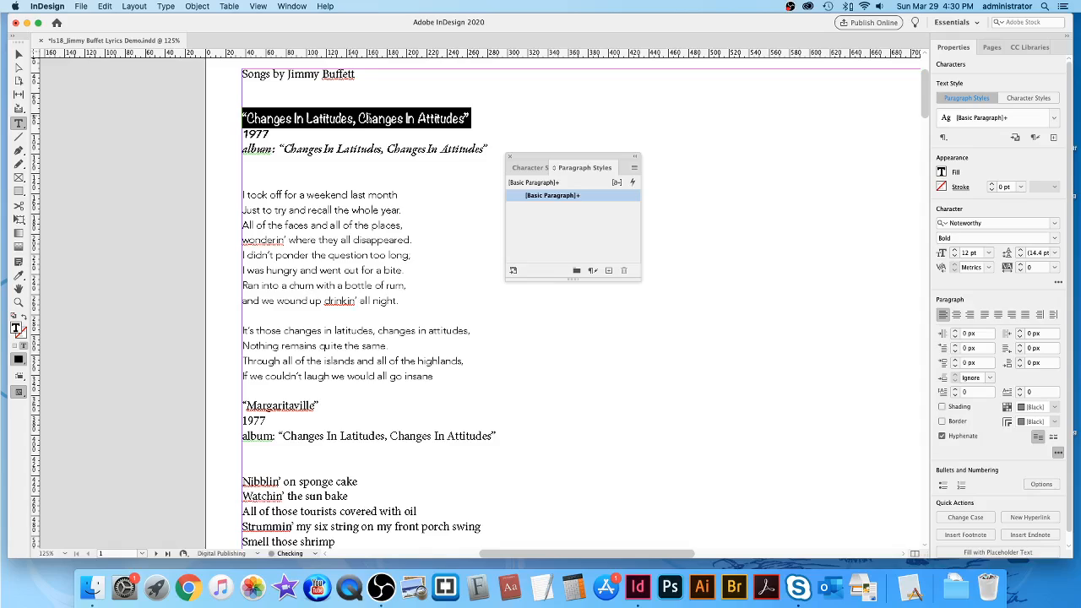
left_click(369, 119)
double_click(370, 118)
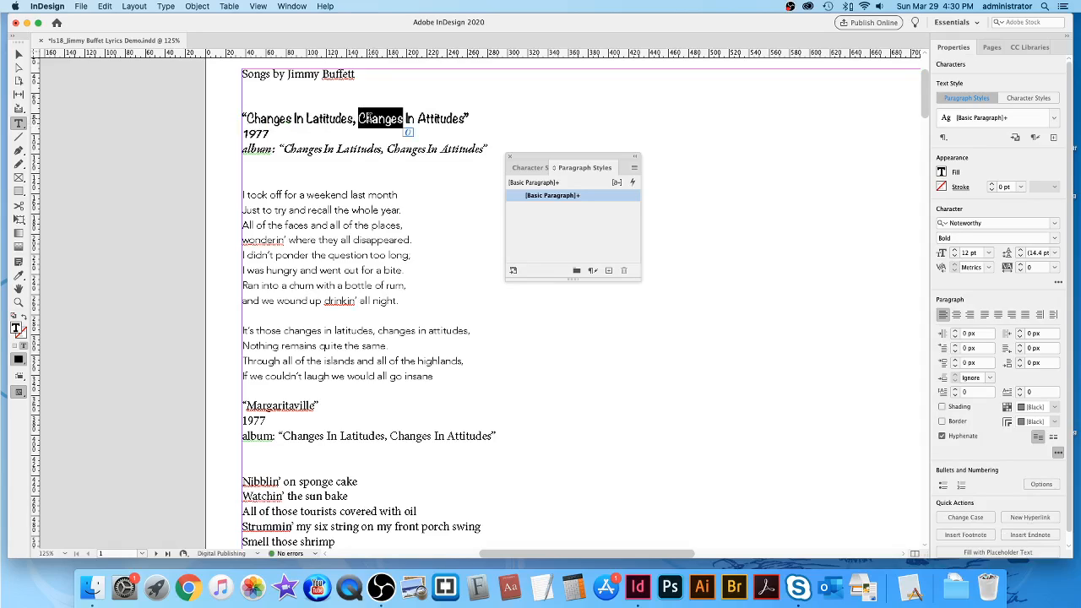
triple_click(370, 118)
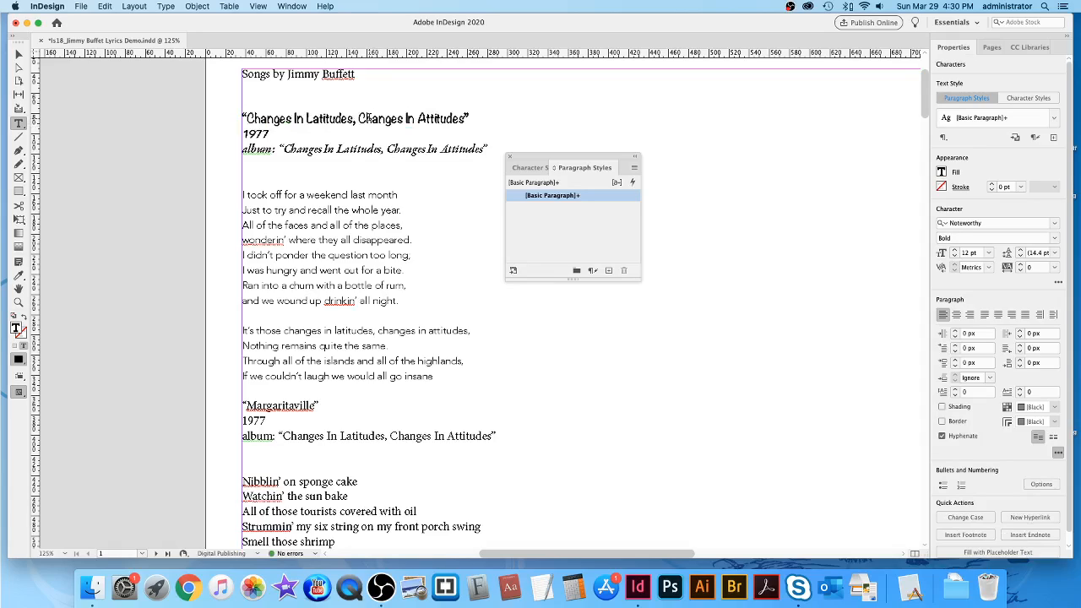
left_click(990, 253)
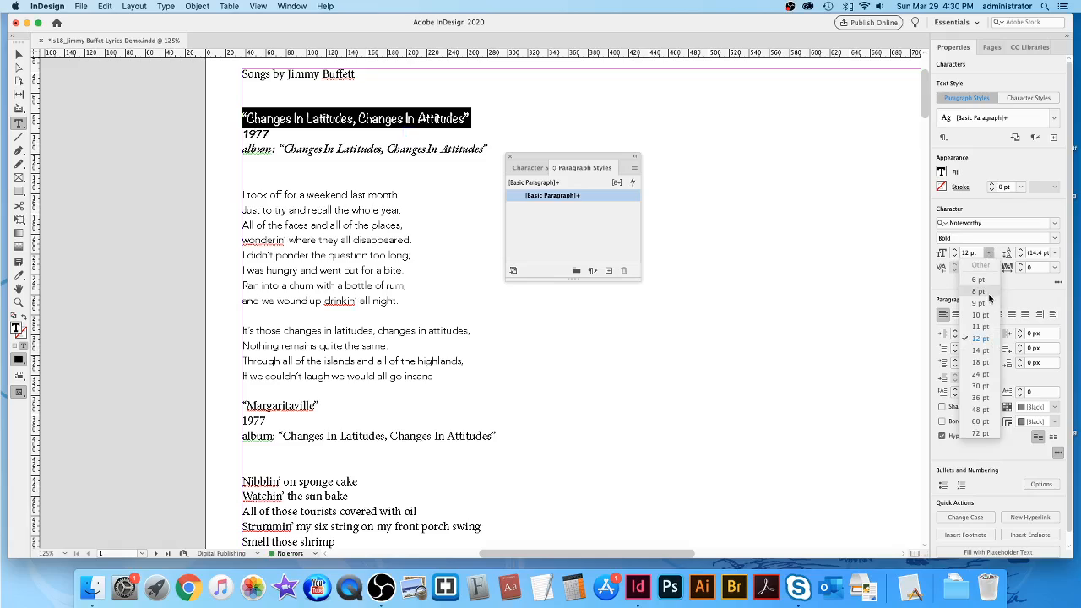
left_click(979, 363)
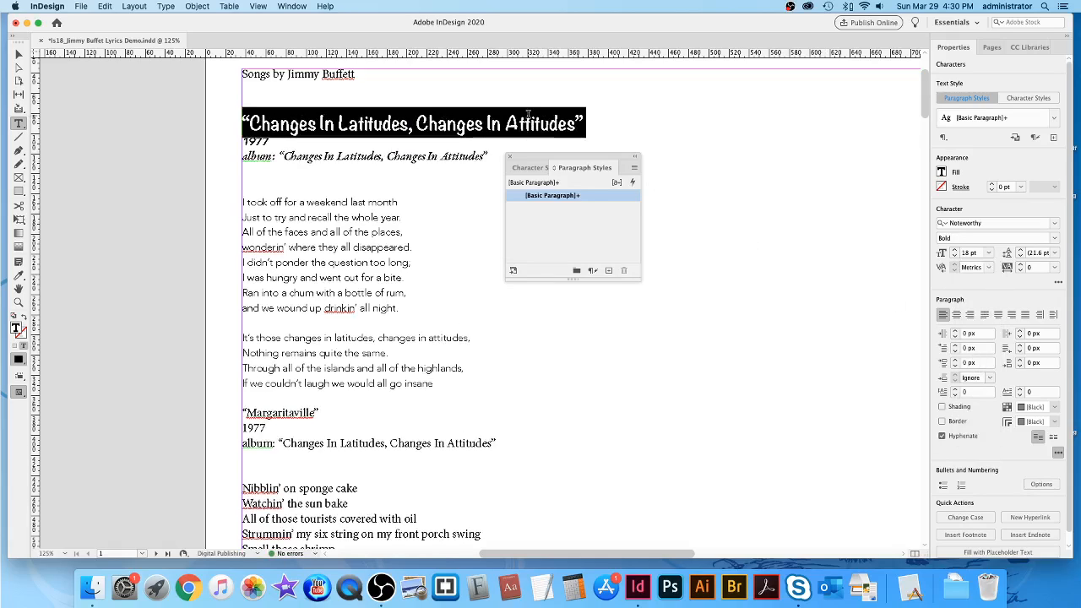
left_click(487, 125)
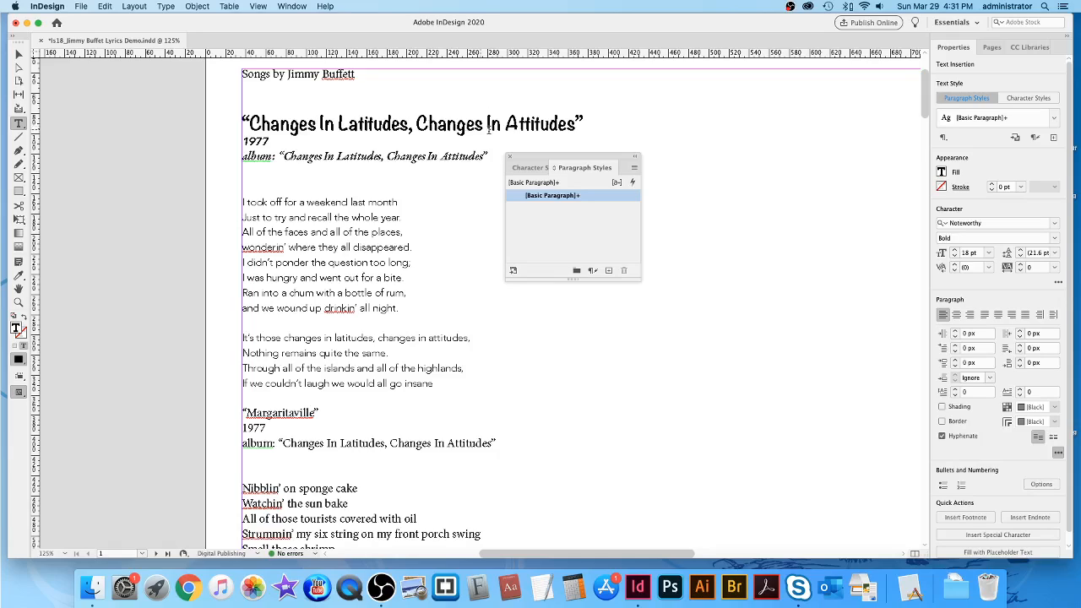
left_click(635, 169)
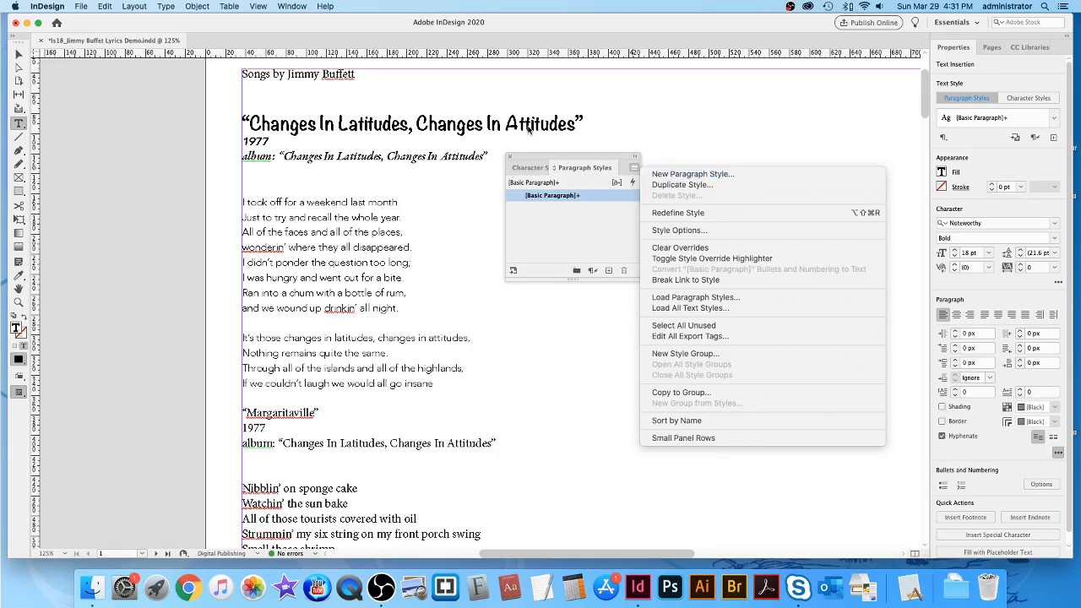
Create a 'Song Title' paragraph style from the formatted title and apply it to that title.
left_click(709, 174)
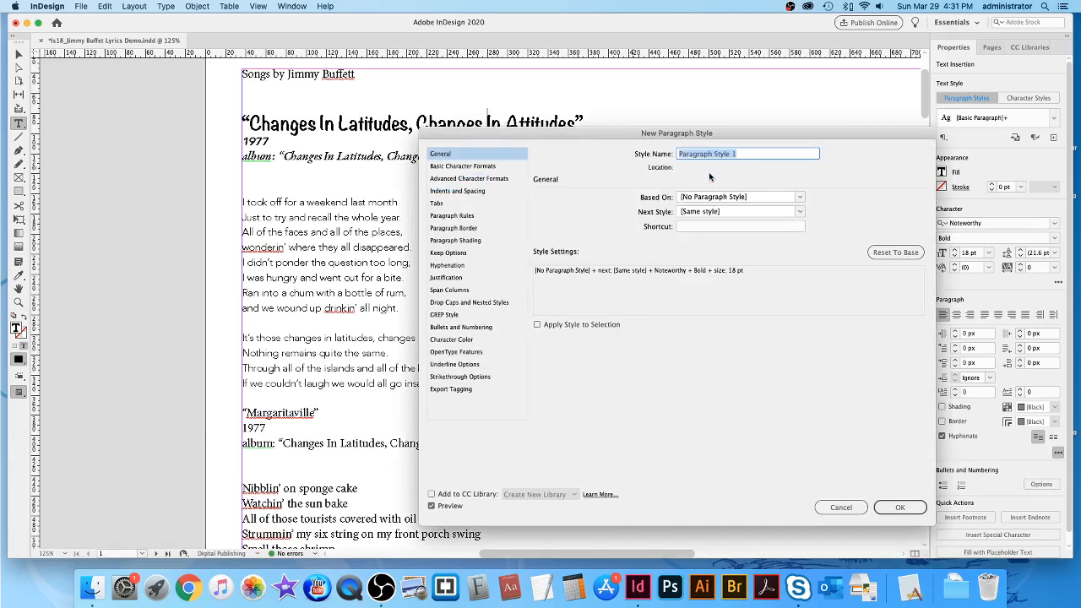
type("Song Title")
left_click(538, 325)
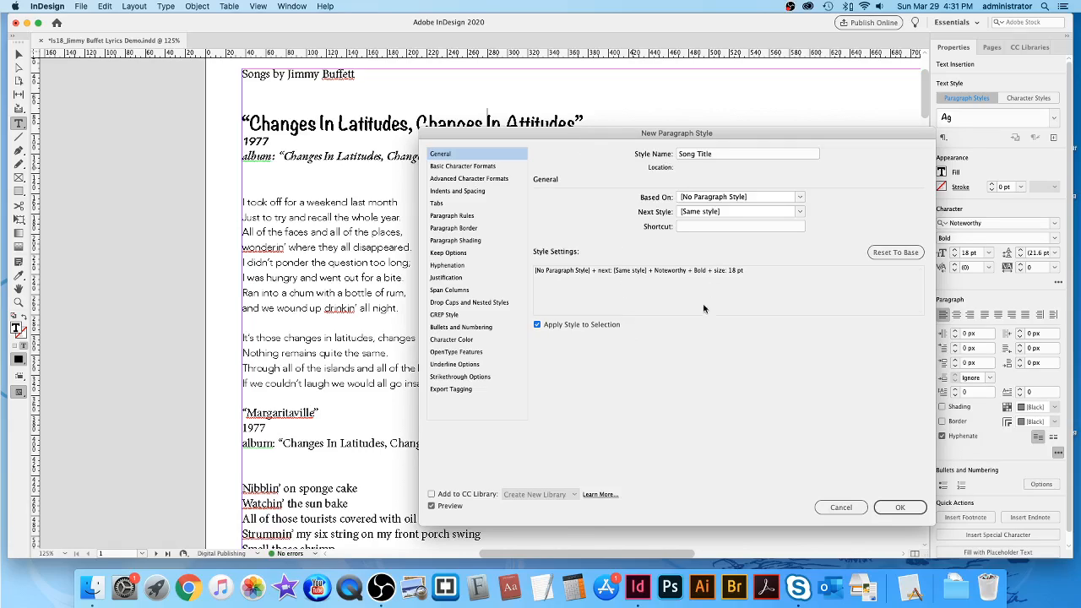
left_click(901, 508)
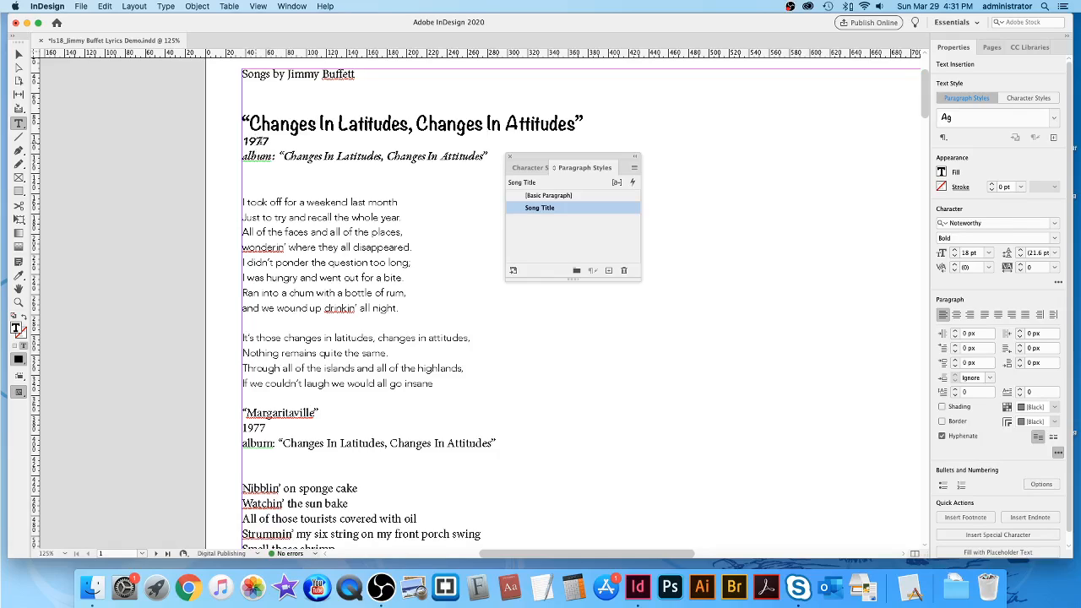
left_click(253, 141)
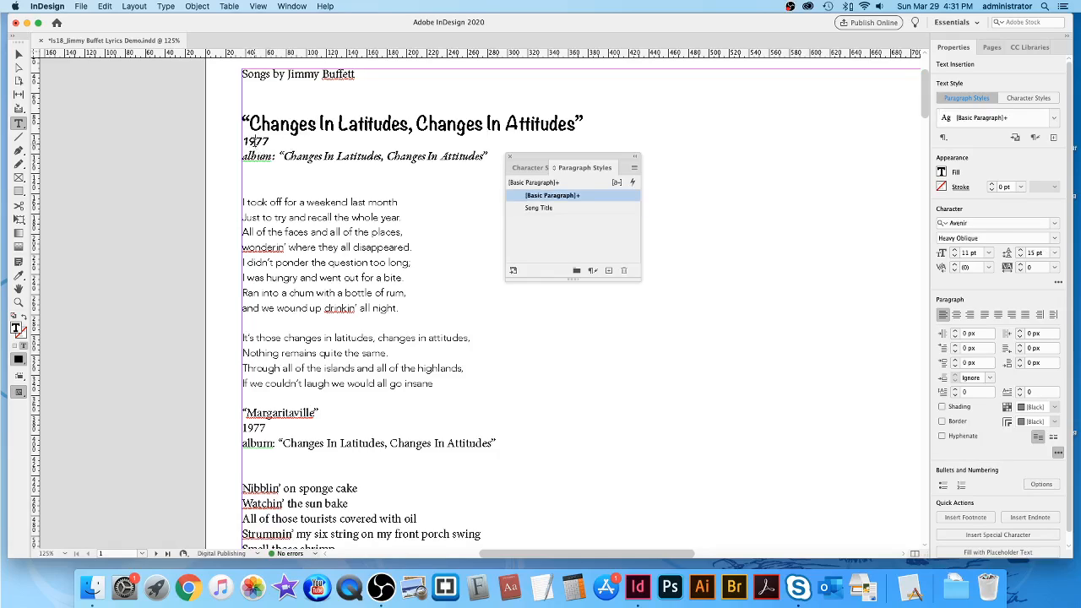
Create a 'Release Date' paragraph style from the 1977 line's formatting.
left_click(635, 167)
left_click(675, 174)
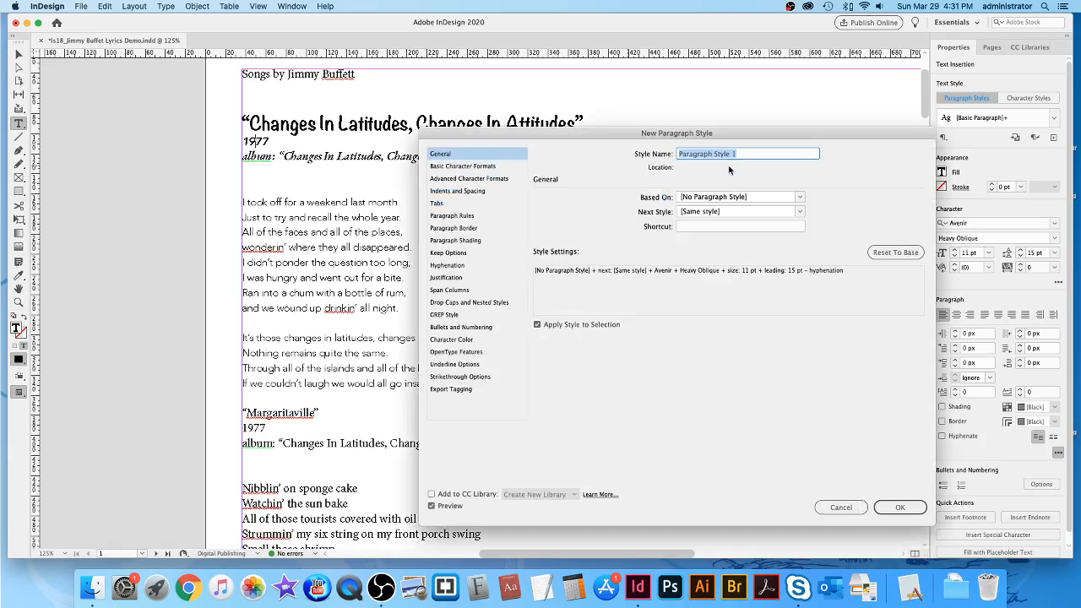
type("Release Date")
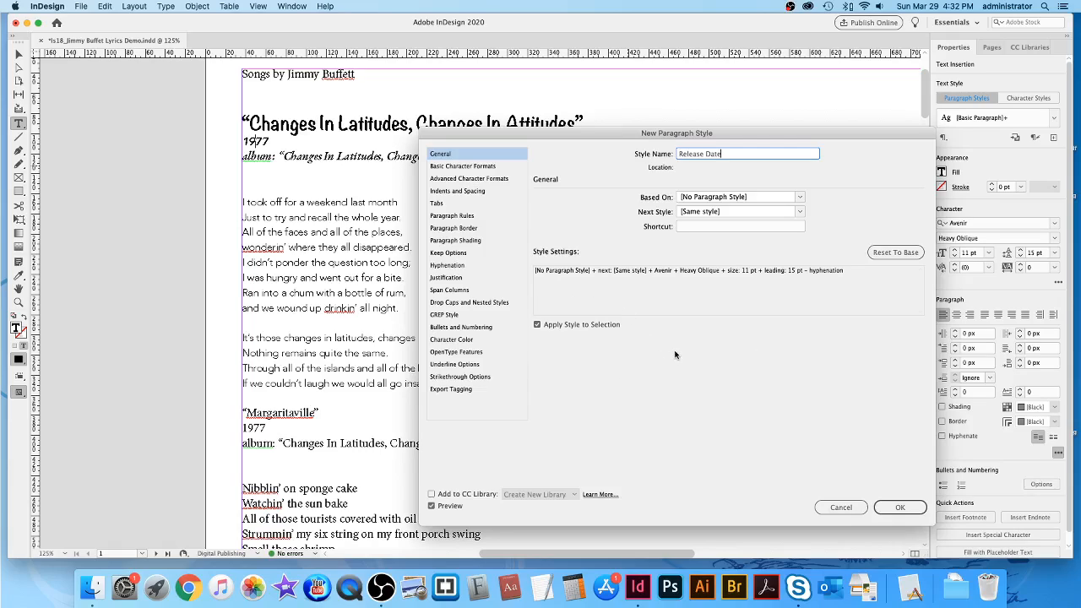
left_click(901, 507)
left_click(317, 158)
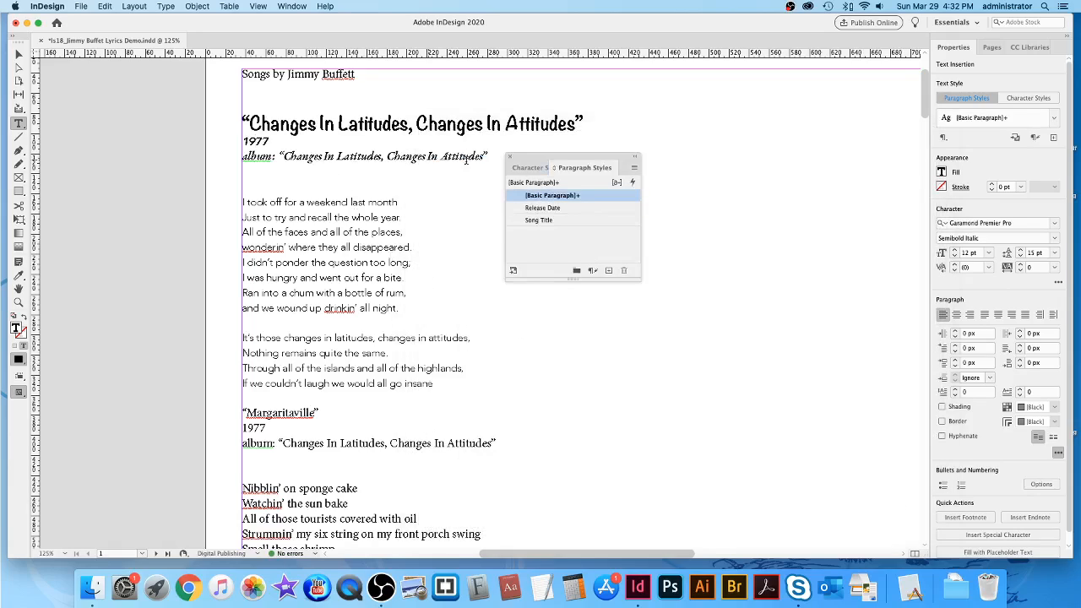
Create an 'Album' paragraph style from the album line's formatting.
left_click(635, 168)
left_click(677, 174)
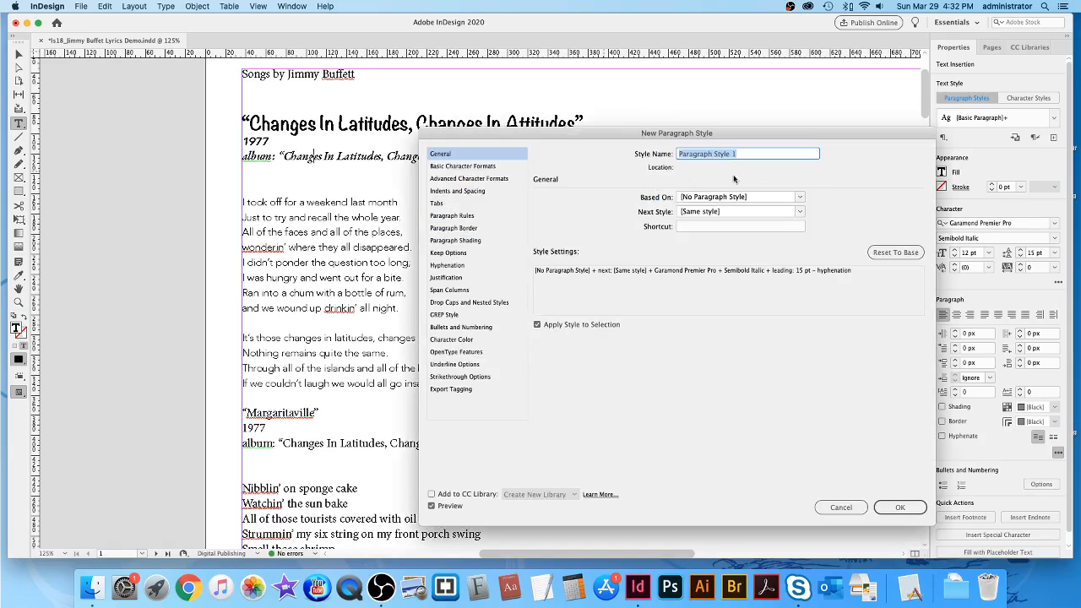
type("Album")
left_click(901, 507)
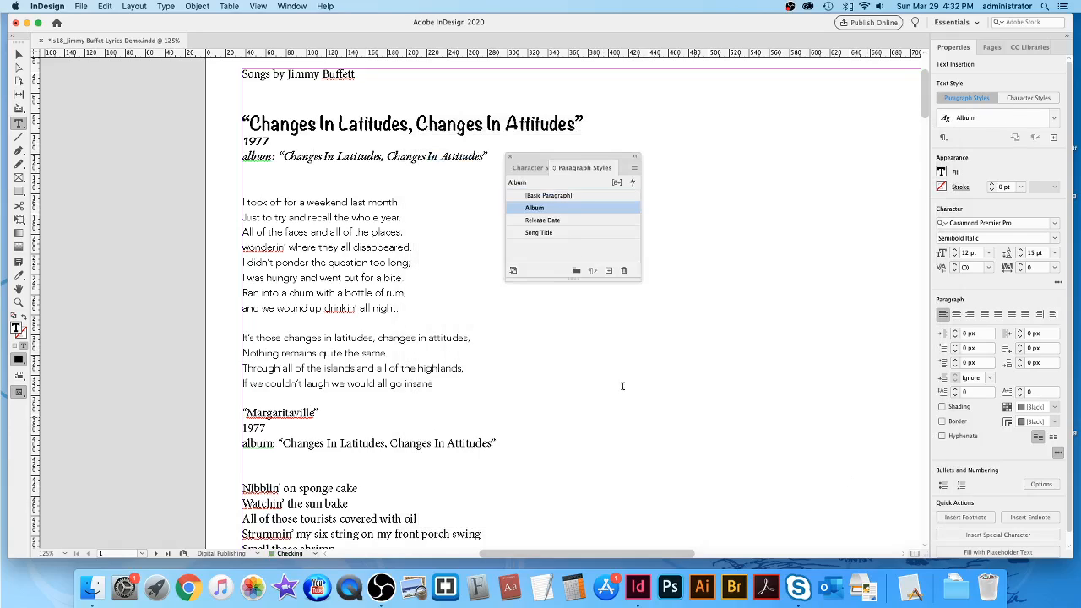
Create a 'Lyrics' paragraph style from the lyric lines' formatting.
left_click(311, 232)
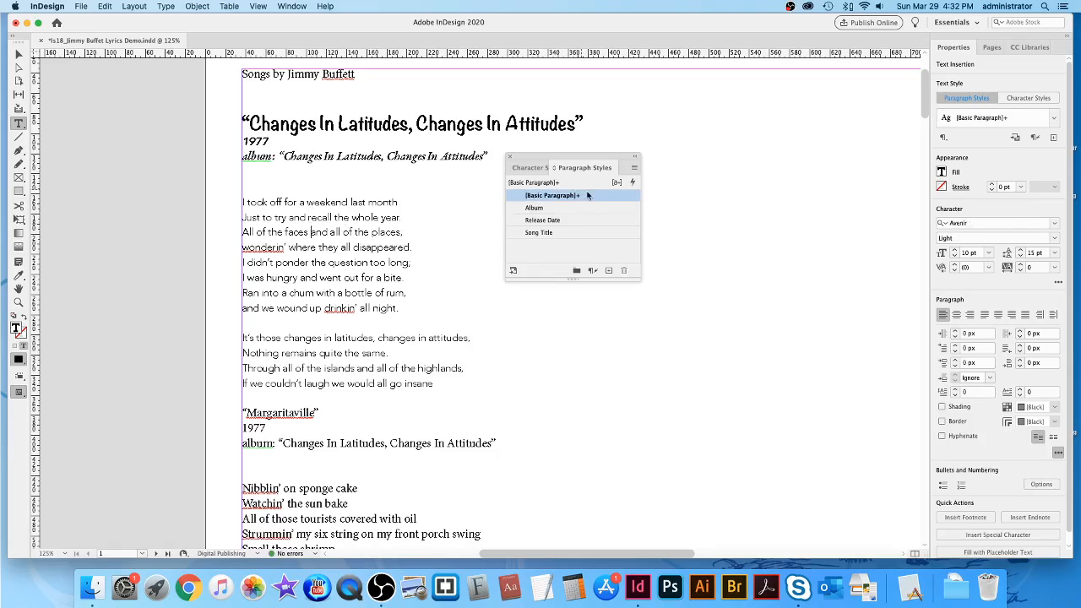
left_click(635, 167)
left_click(682, 174)
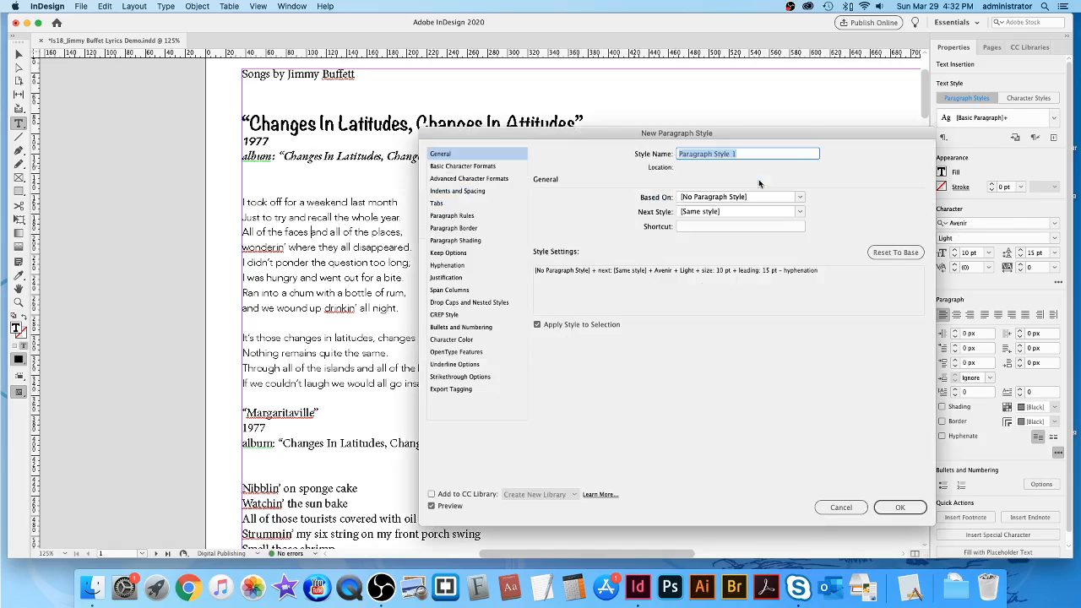
type("Lyrics")
left_click(909, 506)
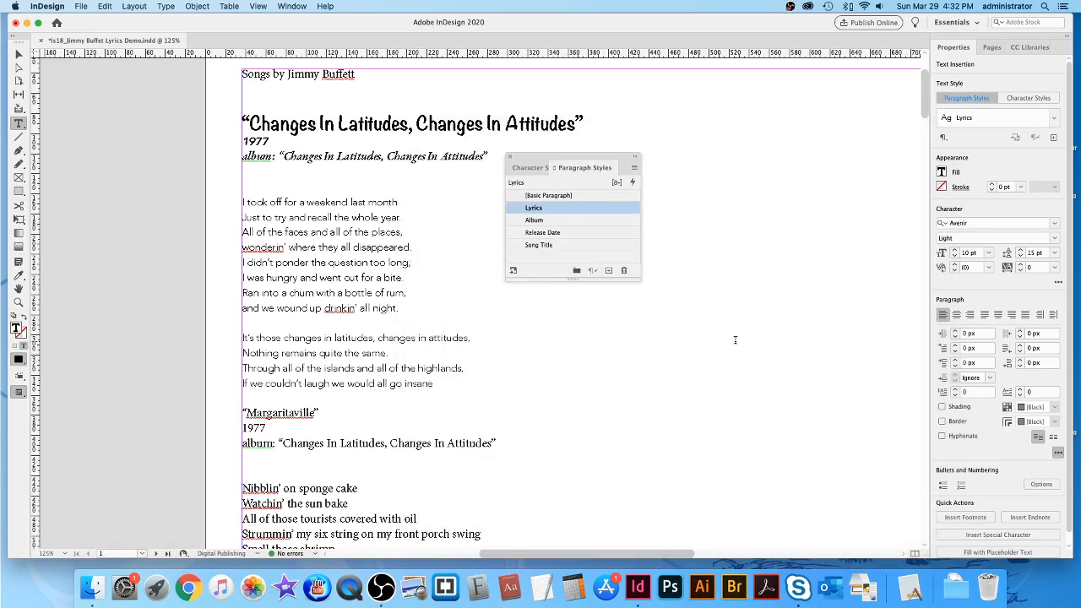
Save the document, then apply Song Title, Release Date and Album to Margaritaville's title, 1977 and album lines.
left_click_drag(571, 160, 706, 150)
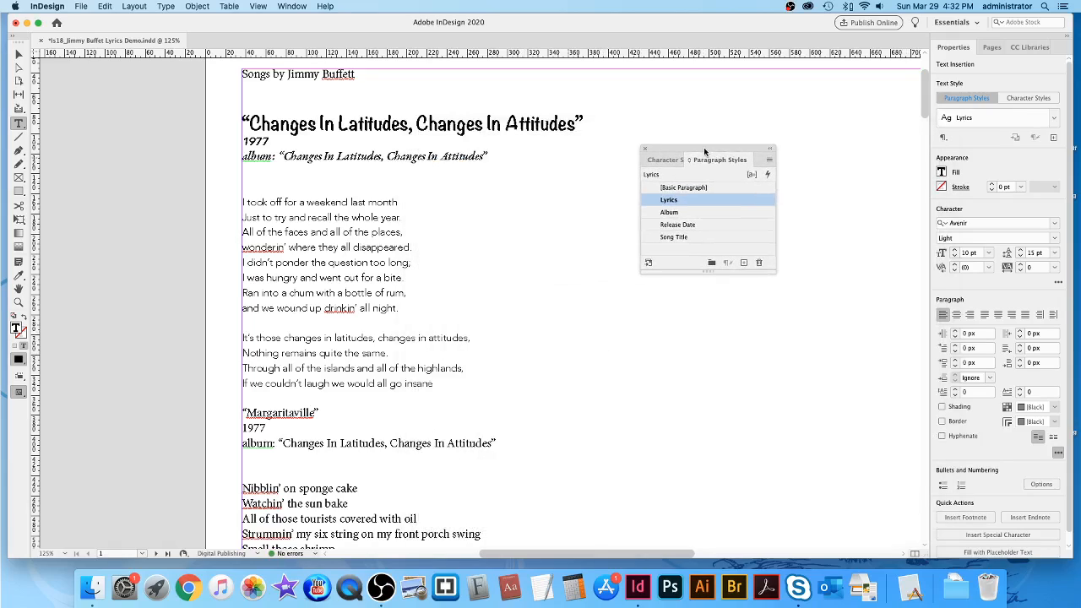
key("super+s")
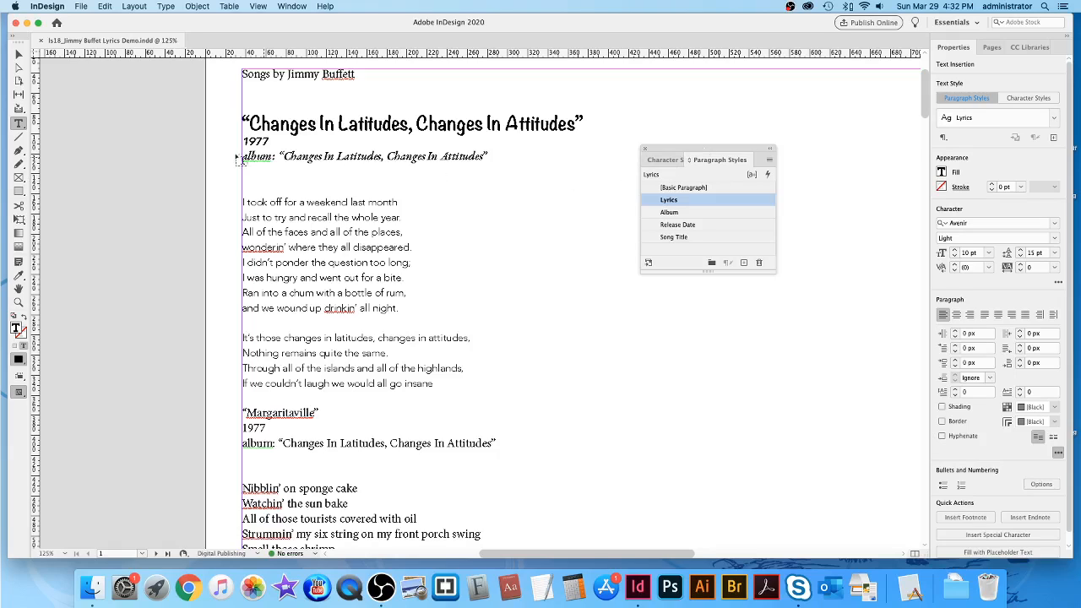
scroll(618, 327, "down", 5)
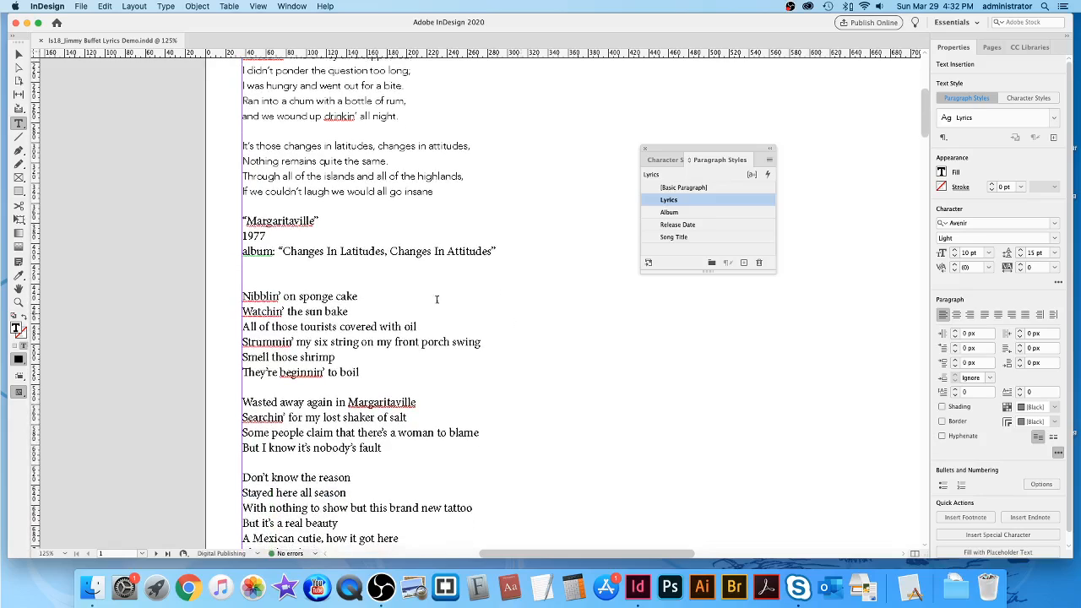
left_click(280, 220)
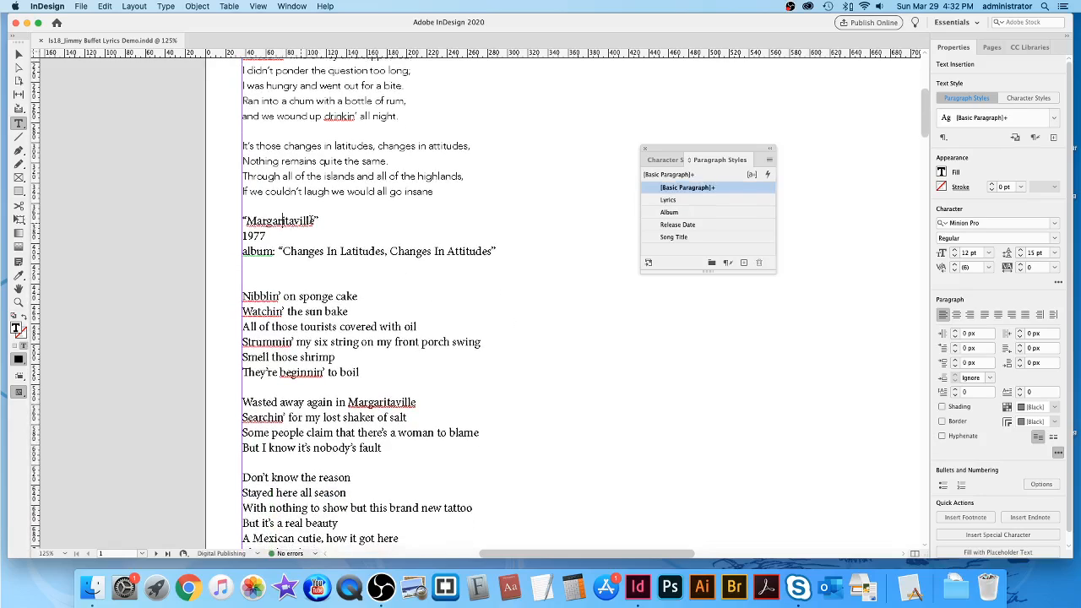
scroll(603, 224, "down", 1)
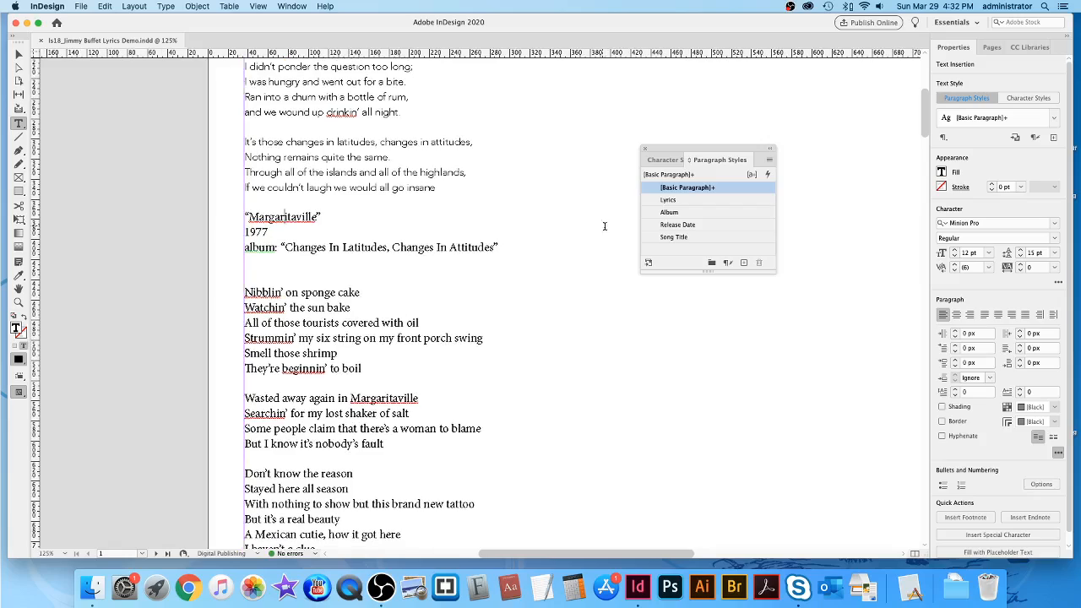
left_click(708, 239)
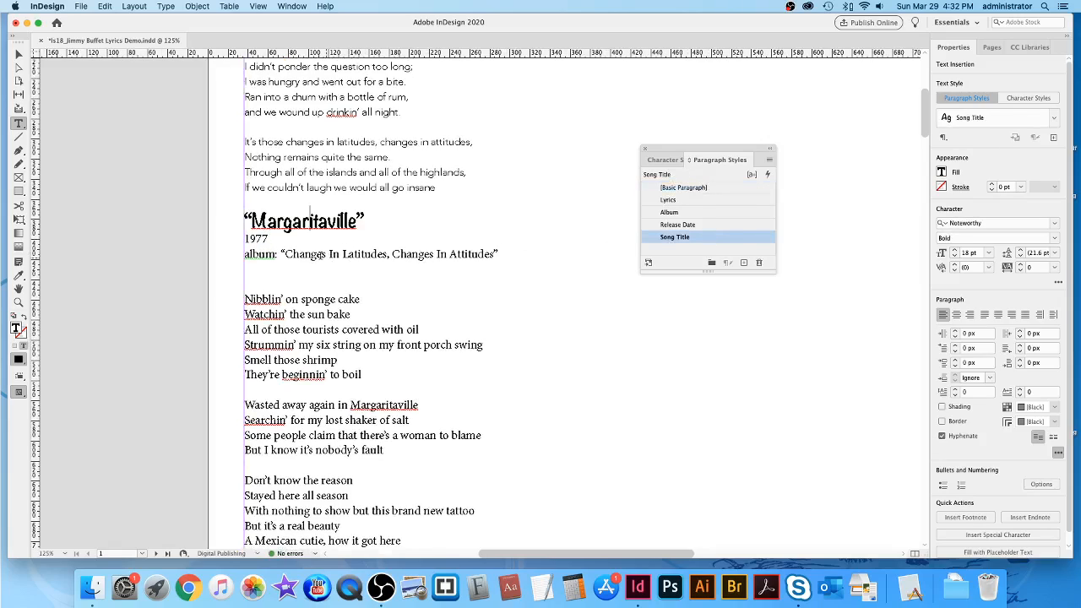
left_click(256, 240)
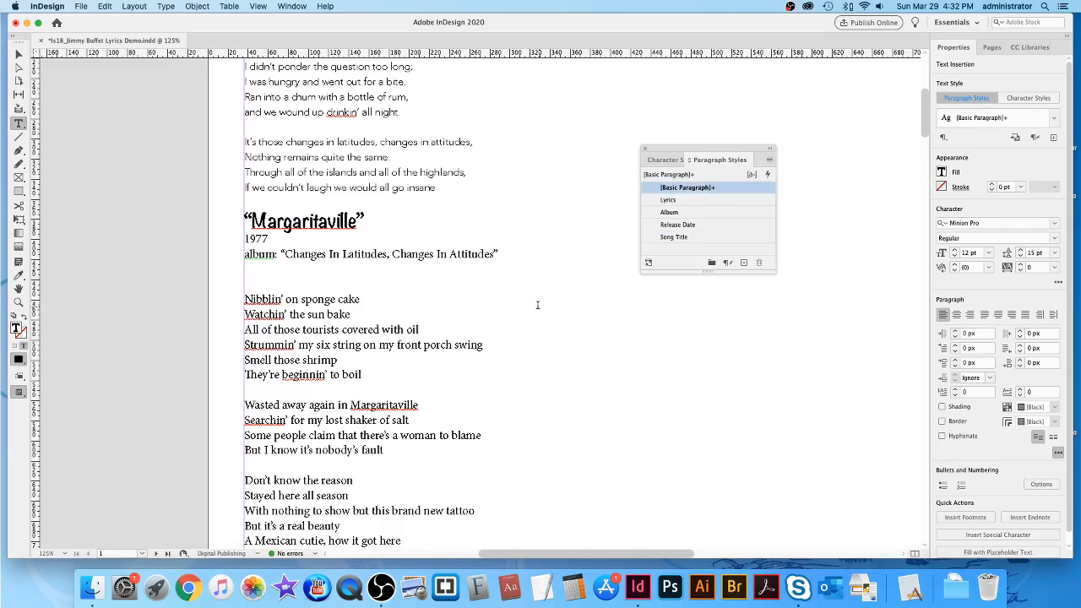
left_click(714, 225)
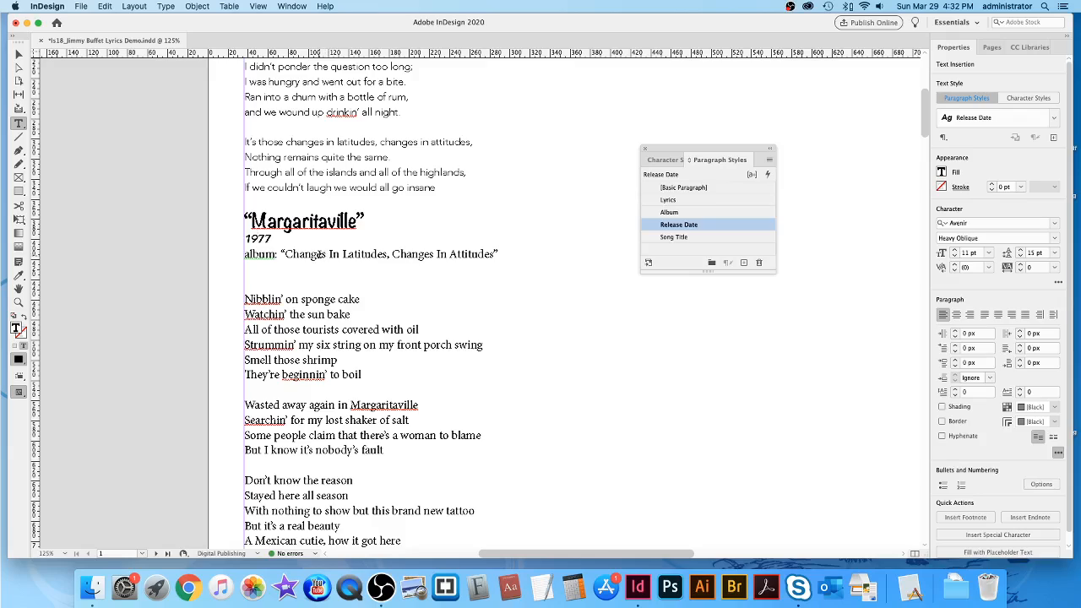
left_click(541, 297)
left_click(695, 211)
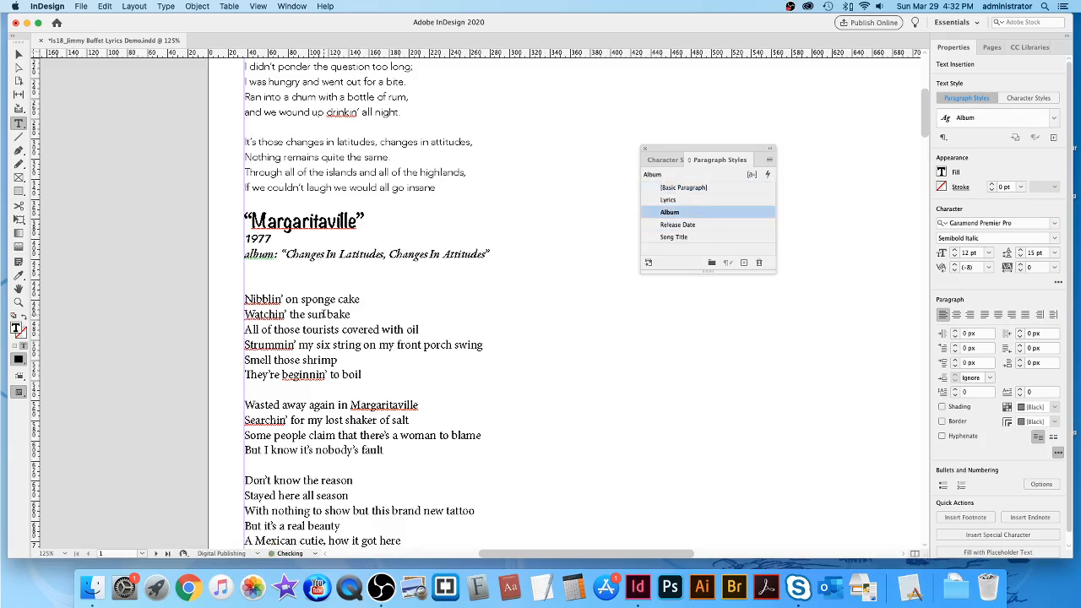
Apply the Lyrics style to all of the Margaritaville lyrics.
scroll(566, 309, "down", 4)
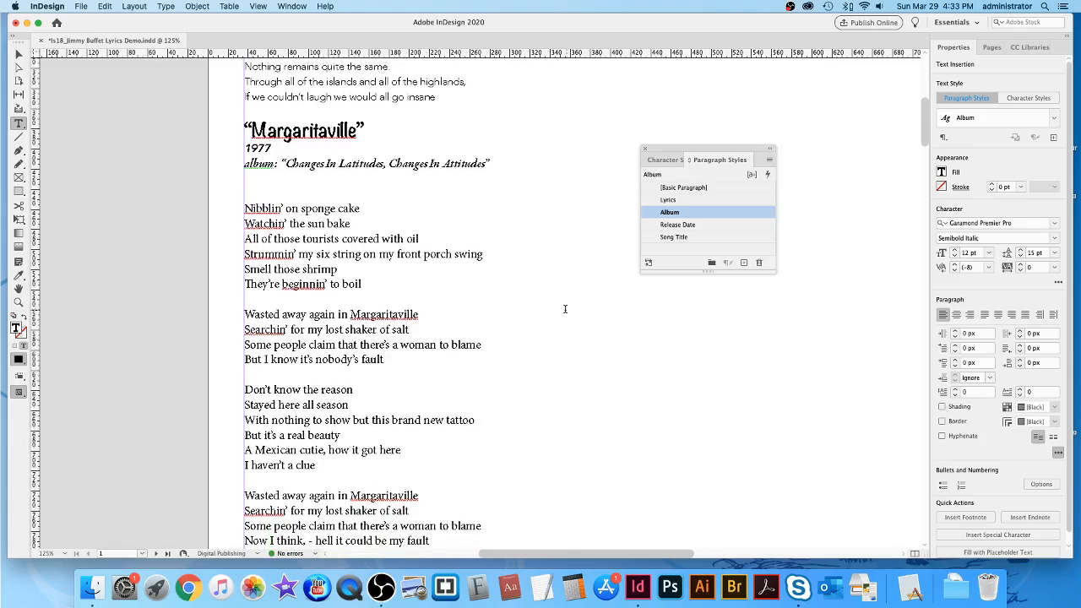
scroll(569, 370, "down", 4)
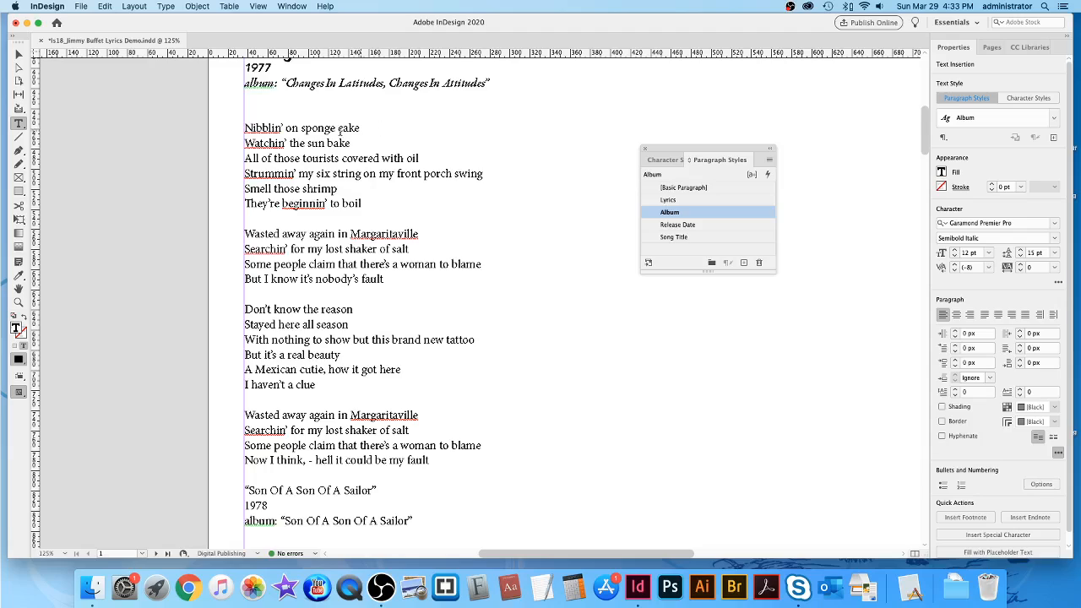
left_click_drag(243, 128, 756, 462)
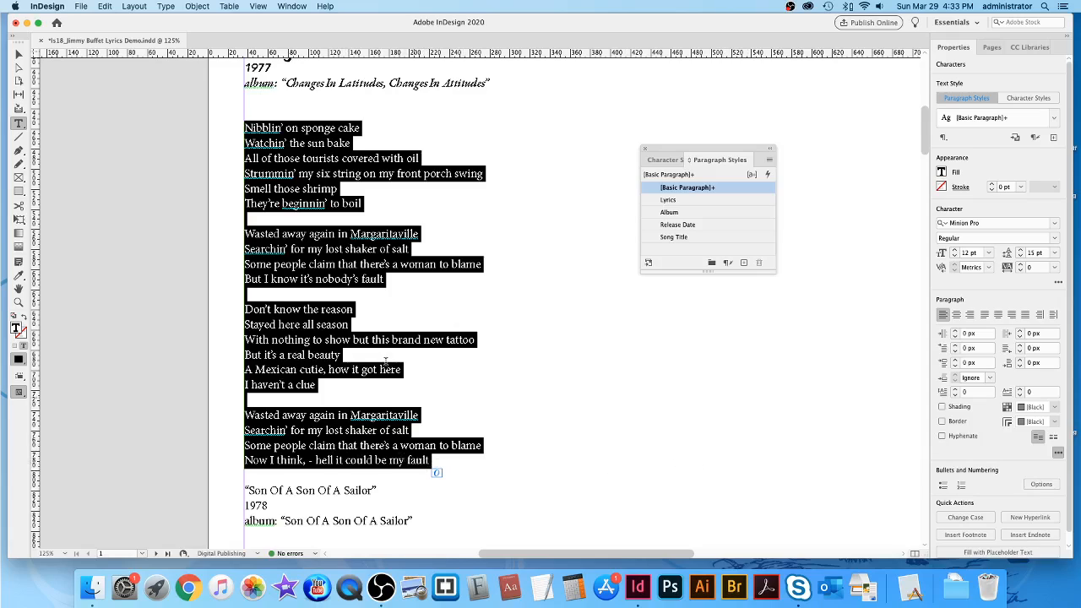
left_click_drag(245, 127, 734, 458)
left_click(685, 202)
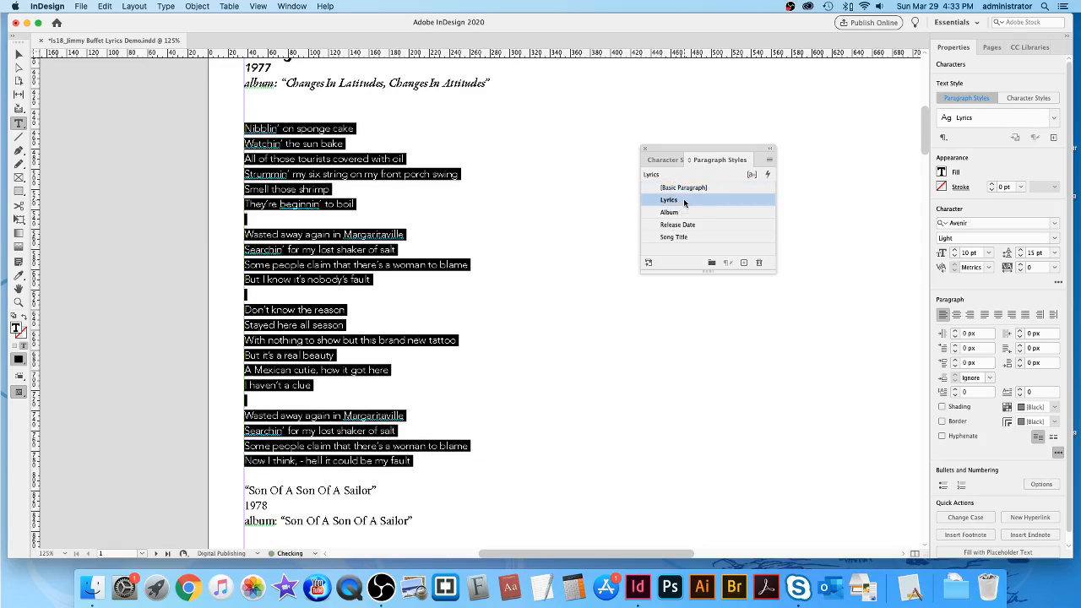
left_click(563, 211)
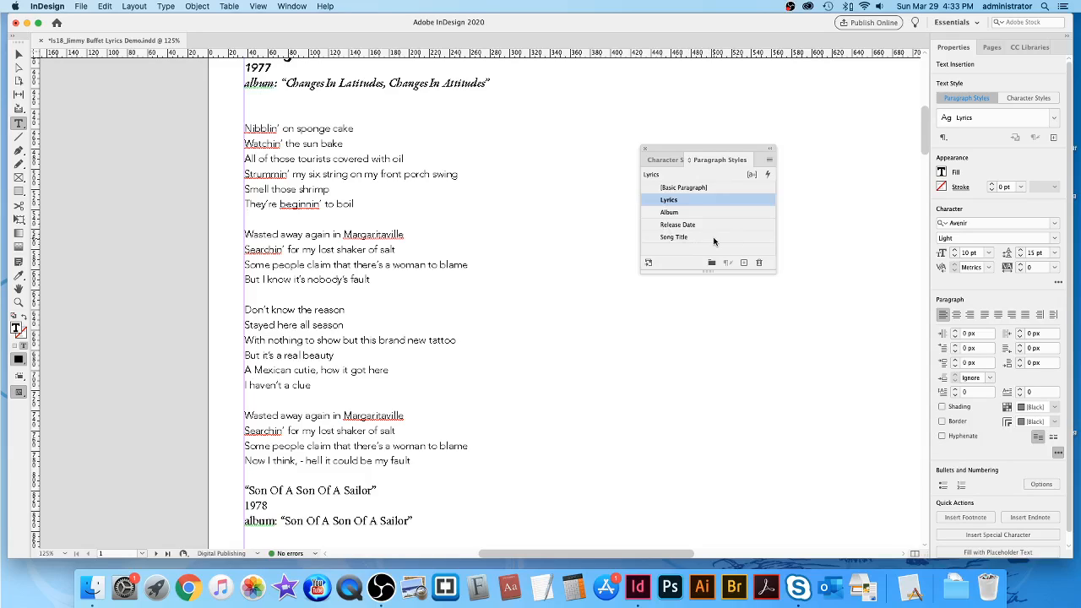
Move Song Title to the top of the style list with Release Date right after it.
left_click_drag(696, 240, 706, 198)
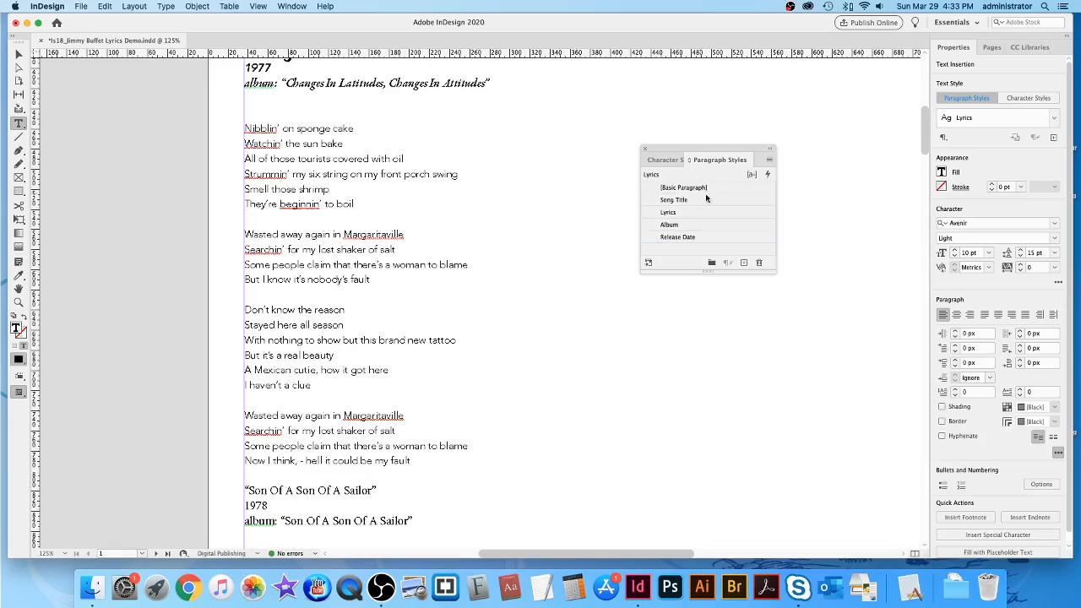
left_click(708, 238)
left_click_drag(708, 208, 691, 240)
scroll(783, 348, "down", 10)
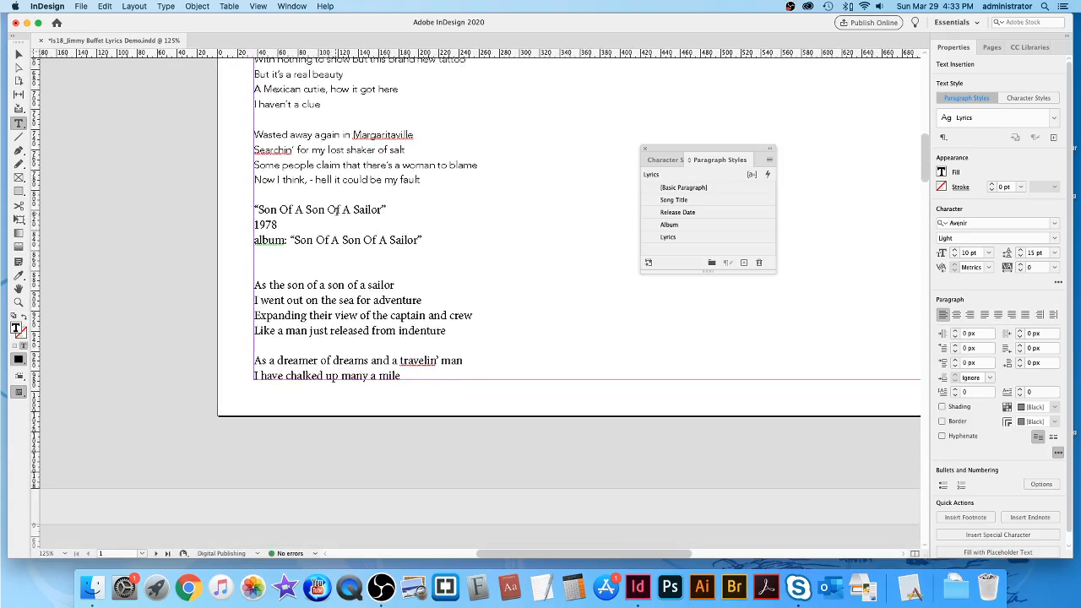
Apply Song Title, Release Date (1978), Album and Lyrics styles to Son Of A Son Of A Sailor.
left_click(521, 228)
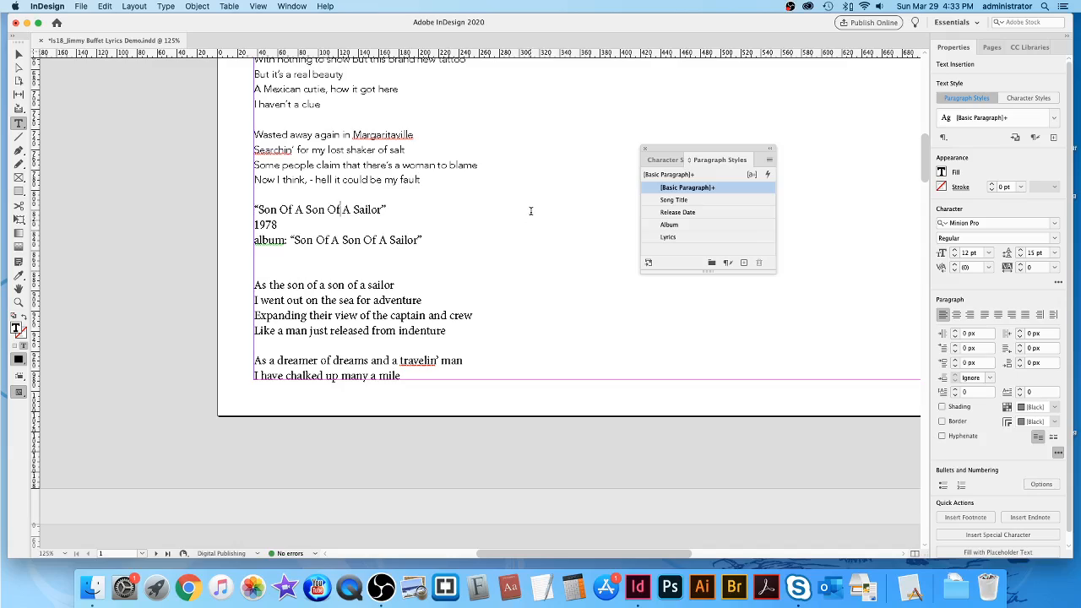
left_click(697, 201)
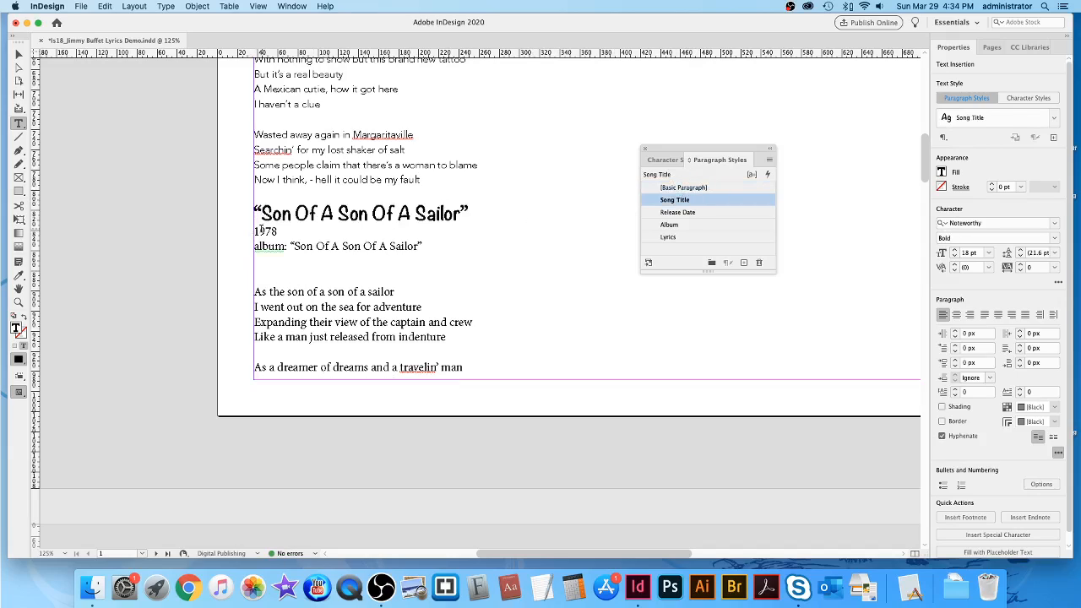
left_click(341, 230)
left_click(702, 213)
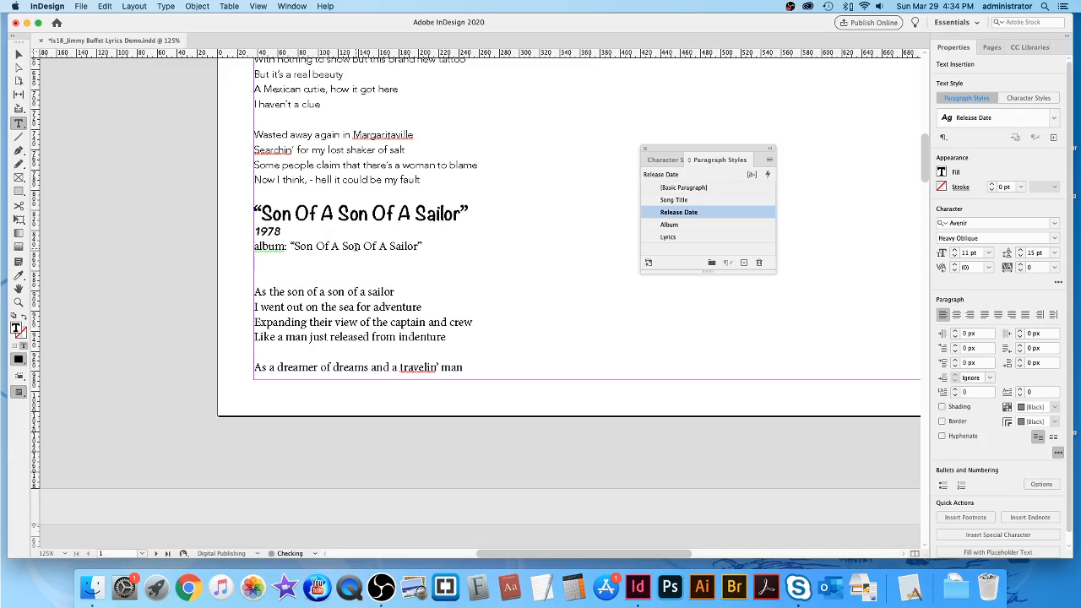
left_click(356, 249)
left_click(691, 225)
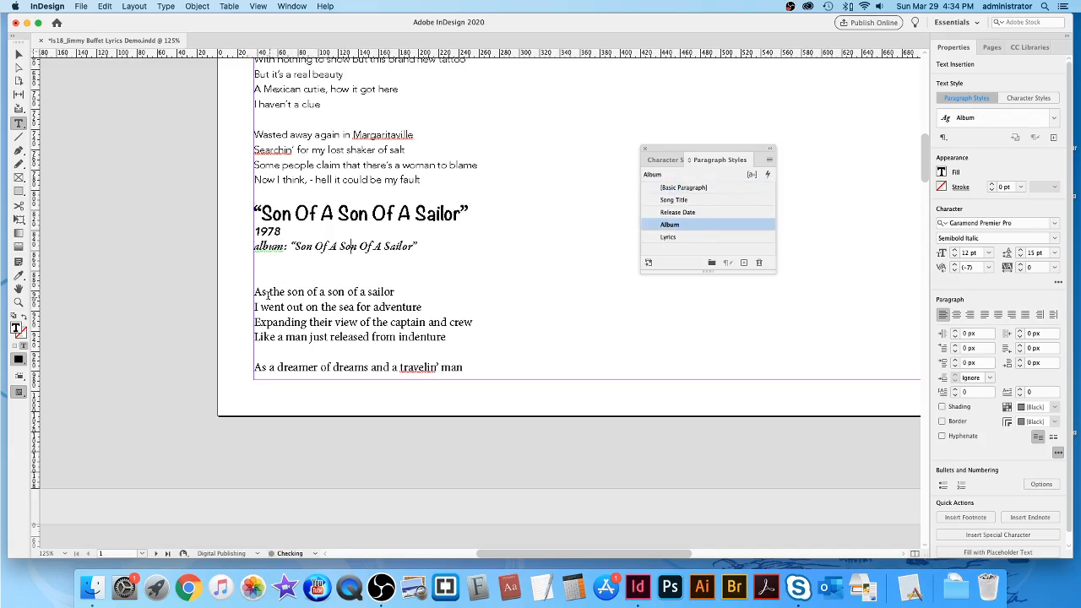
left_click_drag(255, 292, 566, 385)
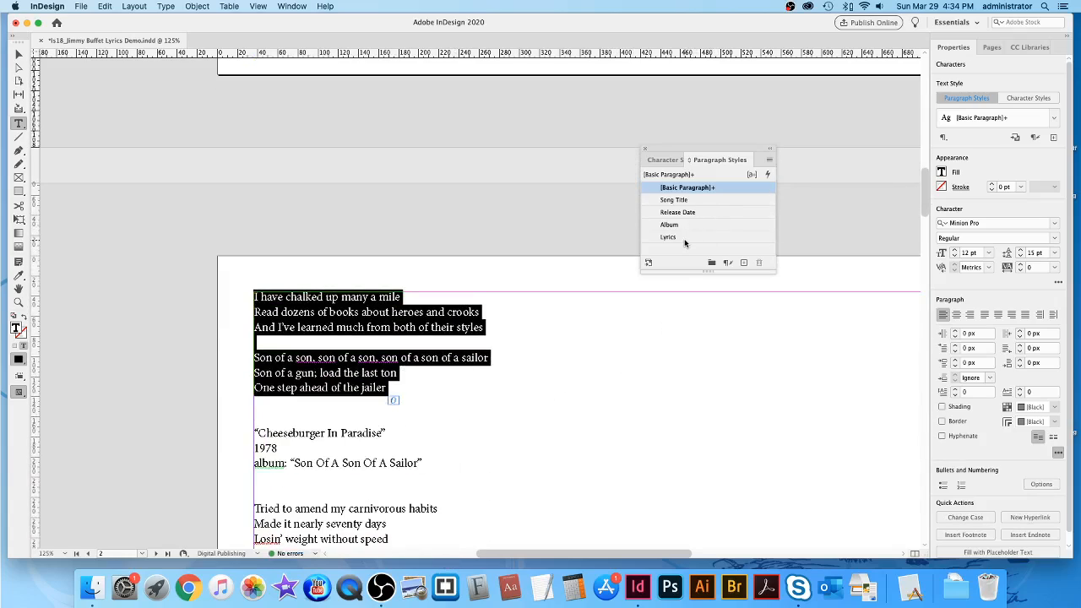
left_click(685, 238)
Apply Song Title, Release Date (1978), Album and Lyrics styles to Cheeseburger In Paradise.
scroll(667, 396, "down", 5)
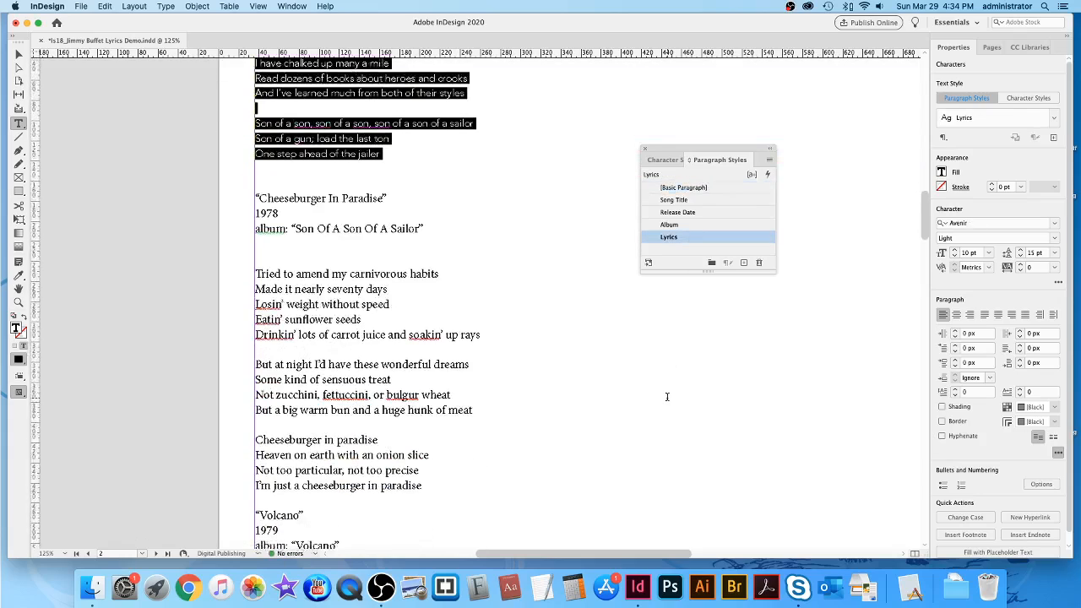
left_click(321, 175)
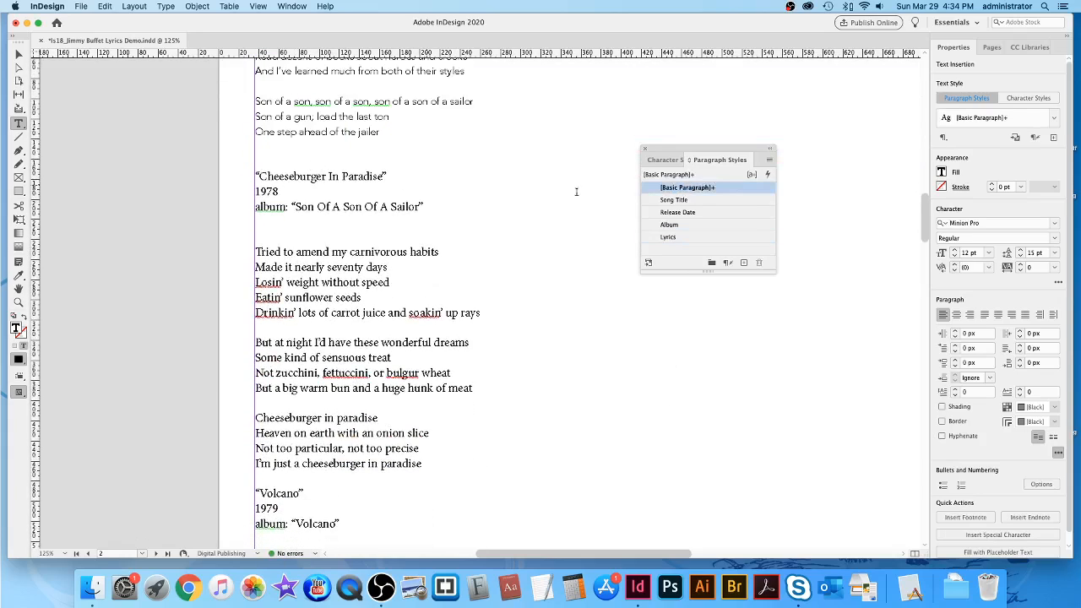
left_click(695, 201)
key("Down")
left_click(674, 212)
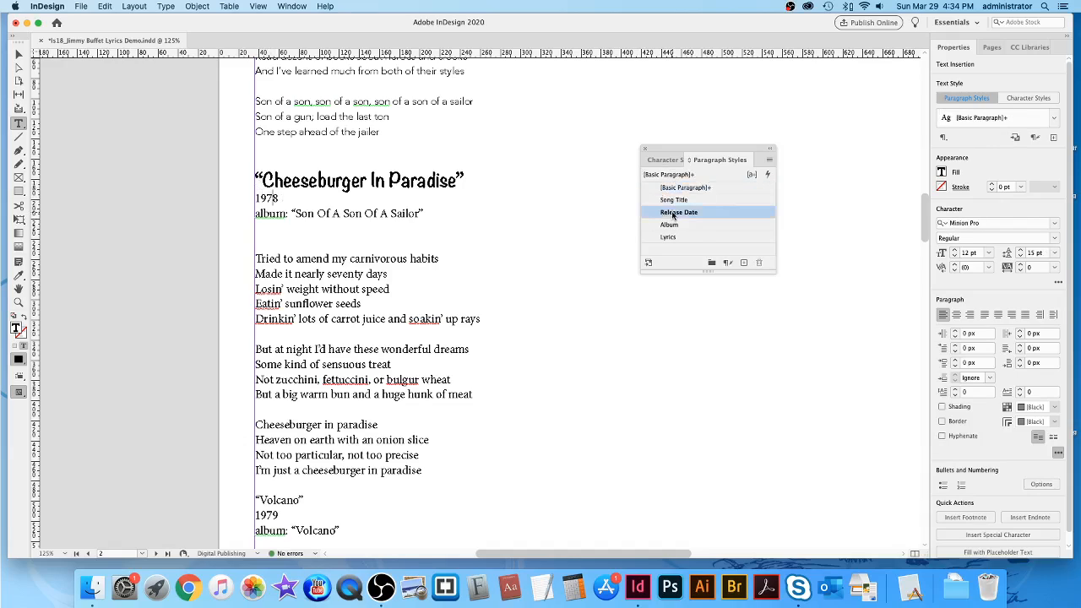
left_click(289, 215)
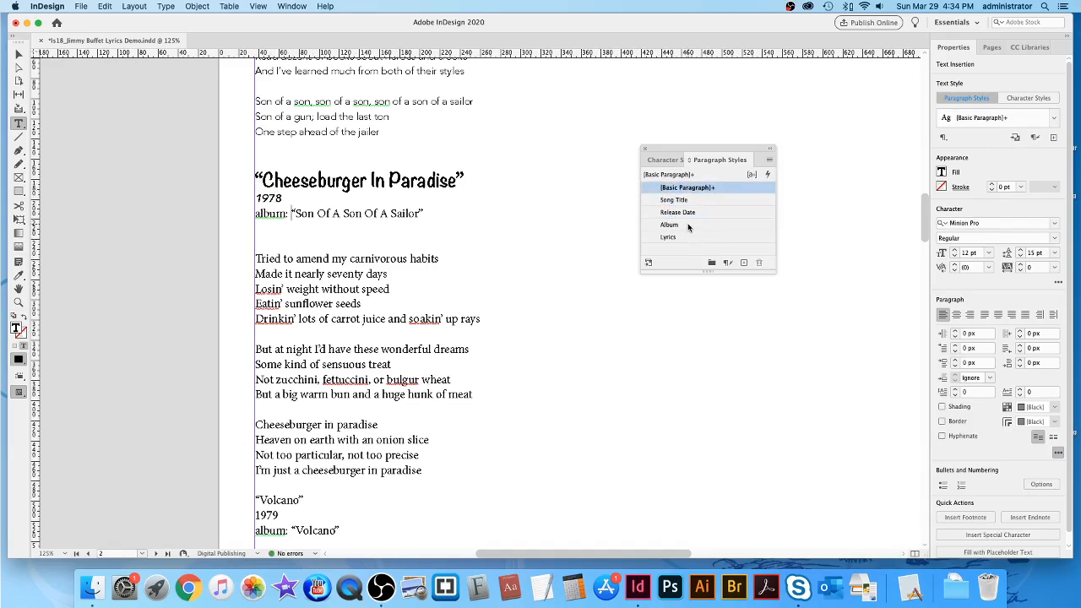
left_click(688, 224)
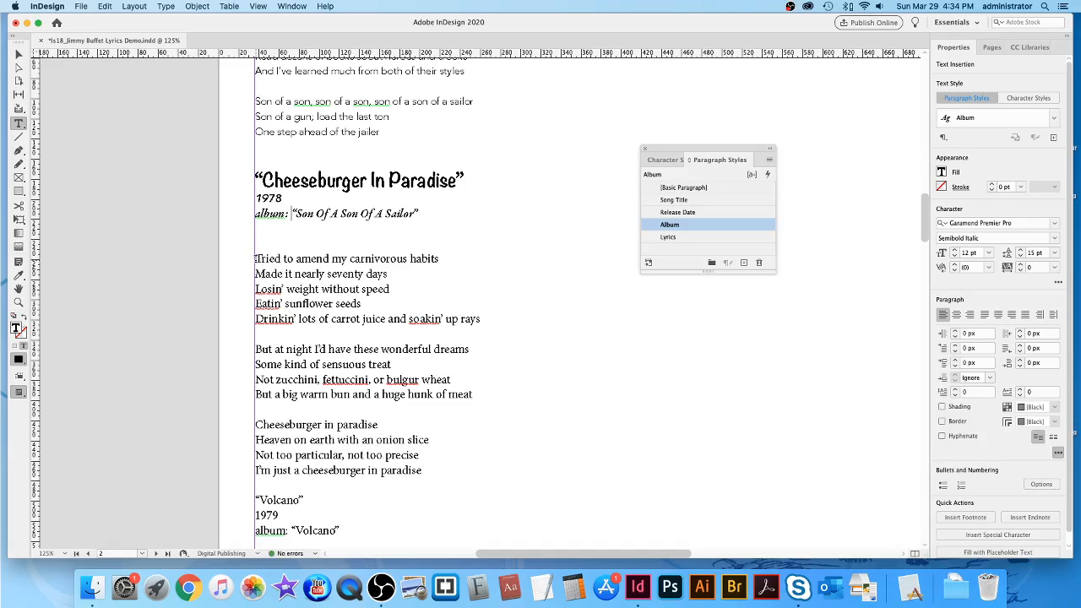
left_click_drag(256, 258, 661, 462)
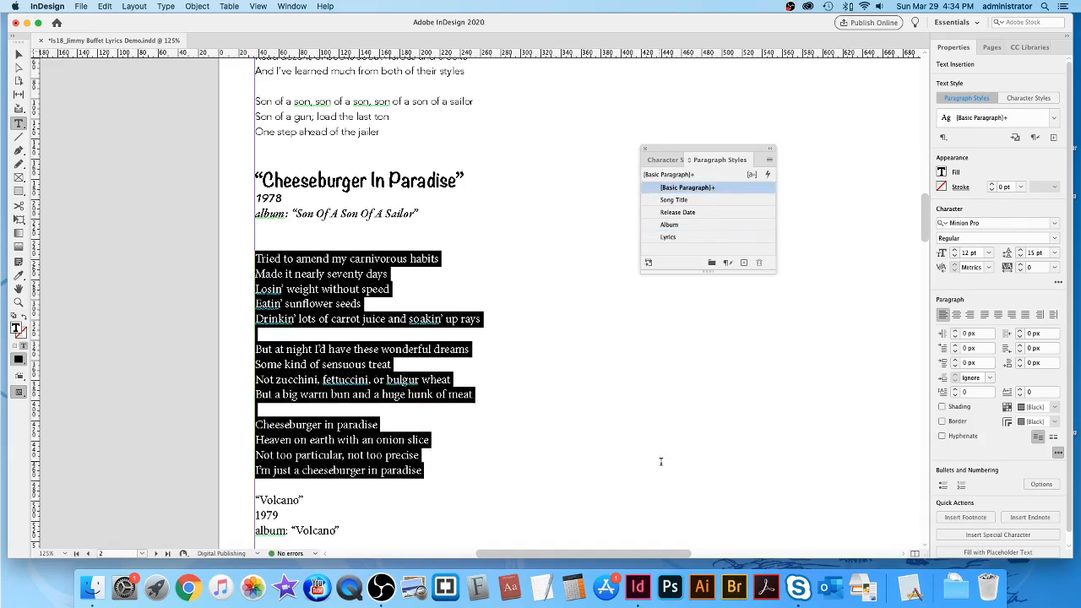
left_click(701, 238)
Apply Song Title, Release Date (1979), Album and Lyrics styles to Volcano.
scroll(707, 364, "down", 10)
scroll(710, 412, "up", 3)
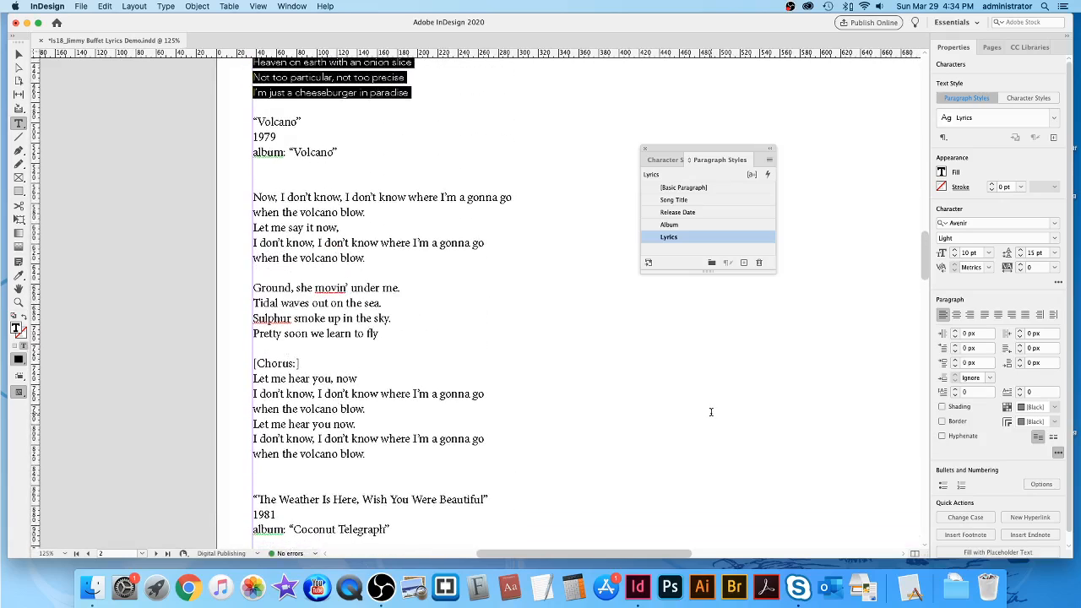
left_click(280, 135)
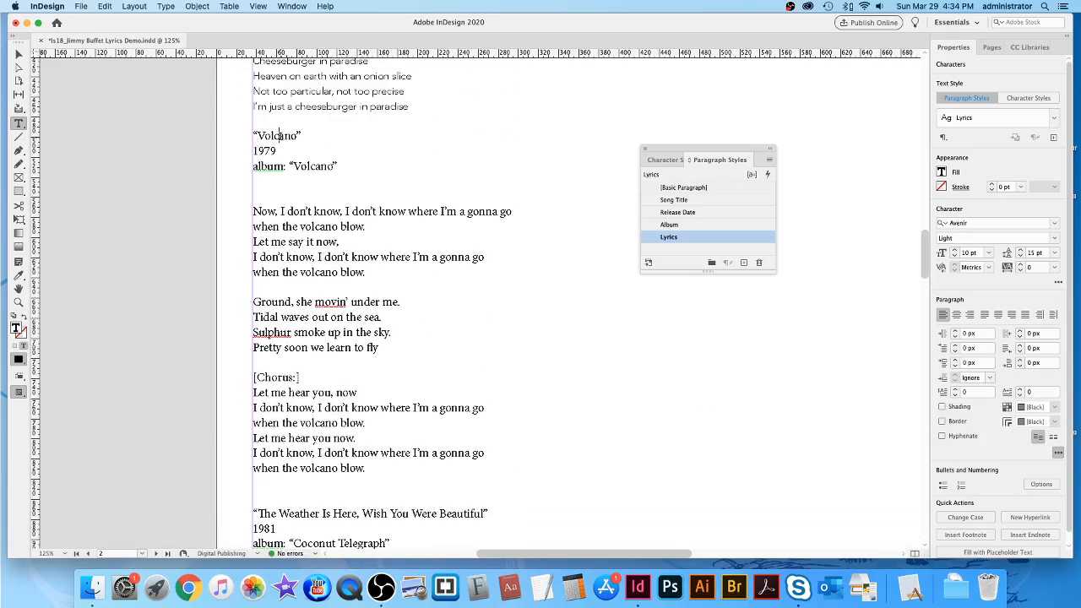
left_click(690, 202)
left_click(267, 158)
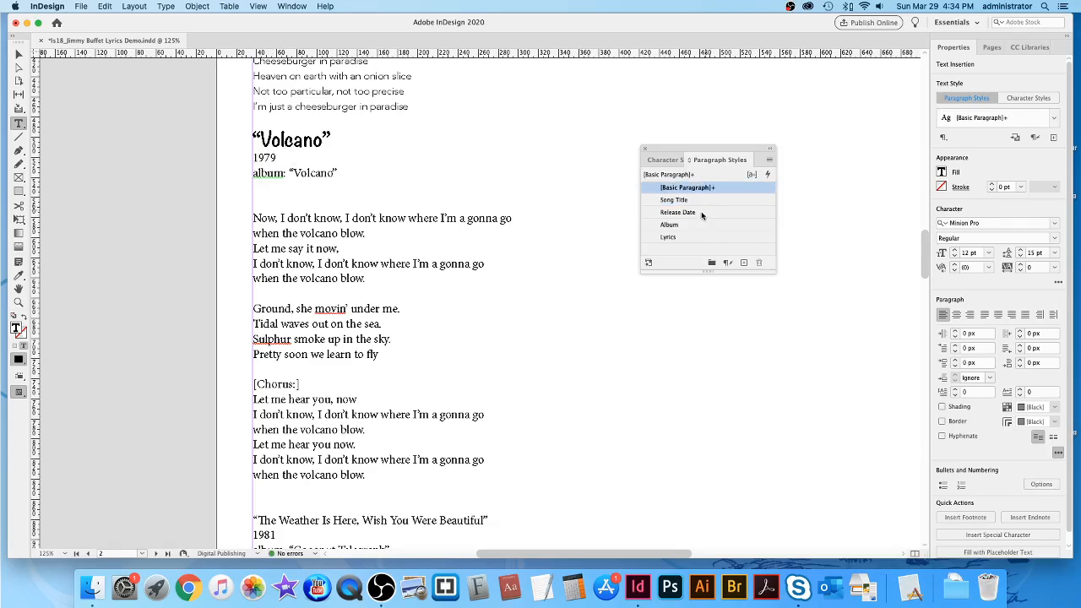
left_click(677, 212)
left_click(669, 225)
left_click_drag(253, 218, 712, 471)
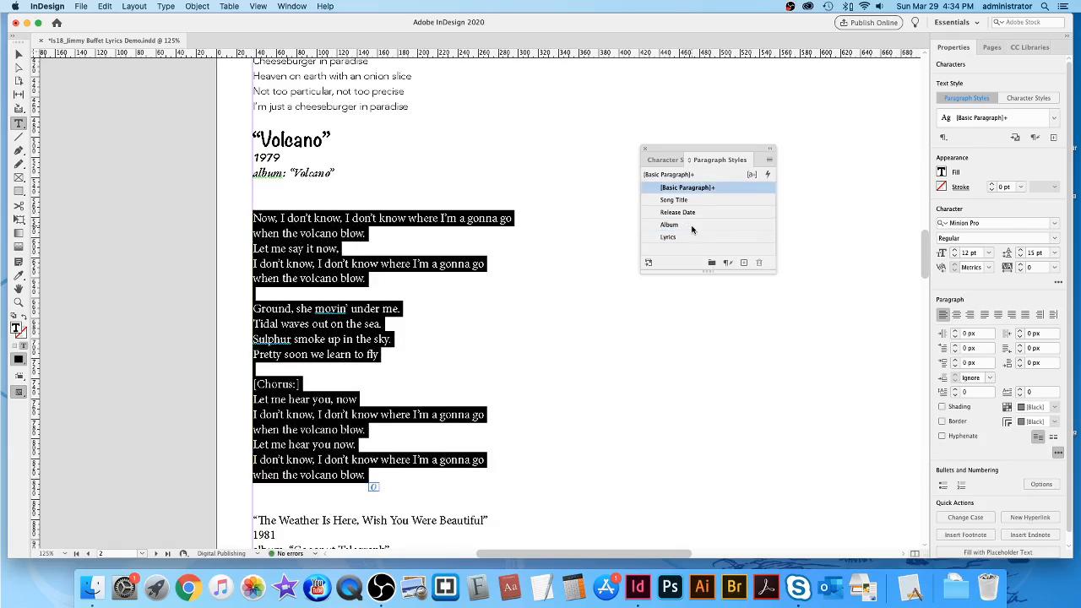
left_click(685, 236)
scroll(700, 403, "down", 5)
scroll(706, 409, "up", 1)
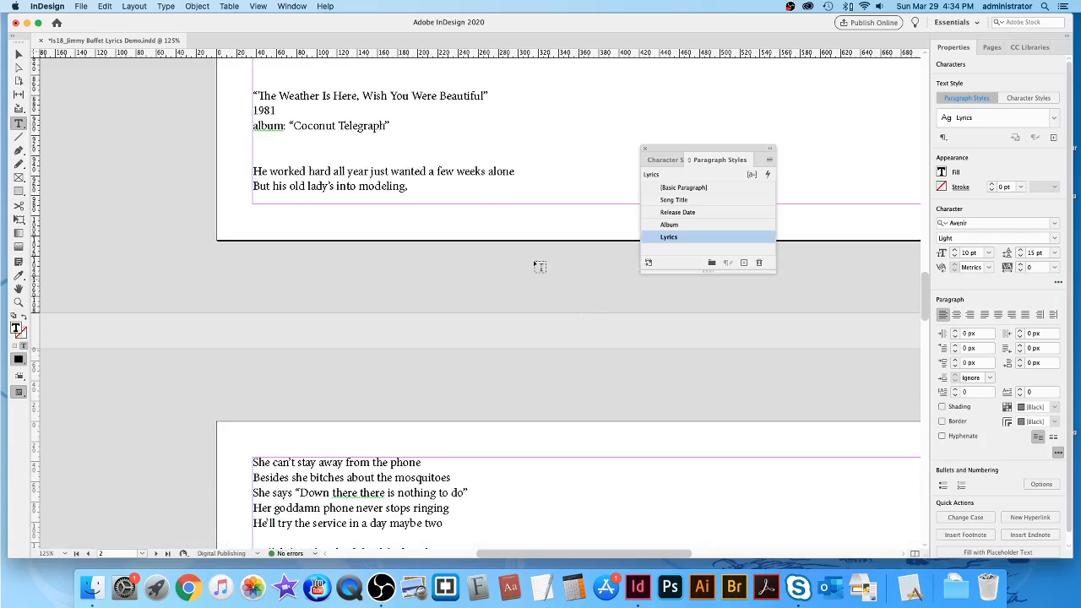
Apply Song Title, Release Date (1981), Album and Lyrics styles to the weather song.
left_click(391, 96)
left_click(691, 201)
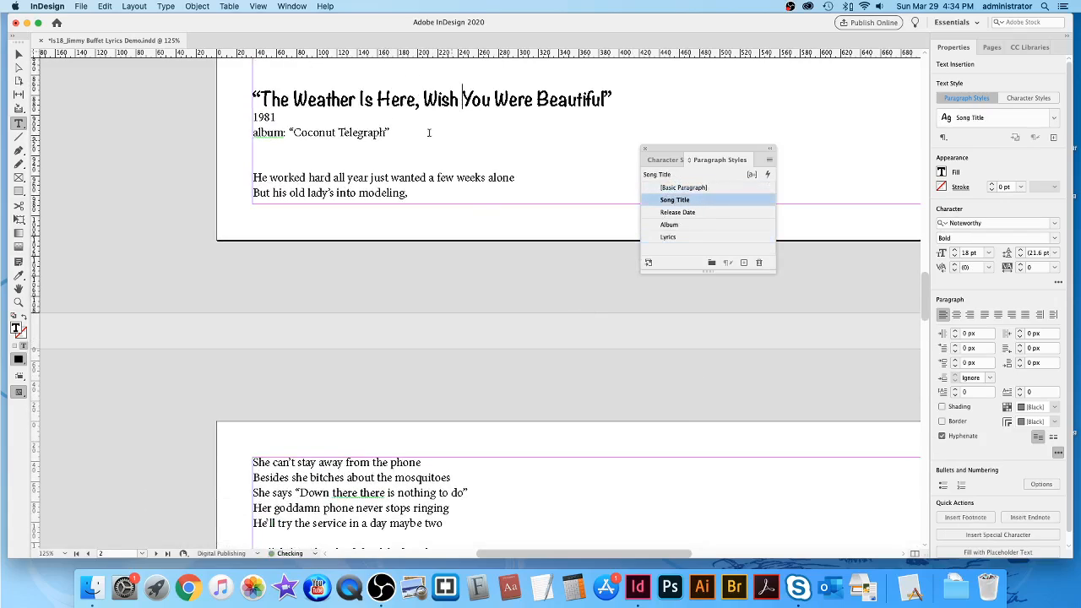
key("Down")
left_click(685, 213)
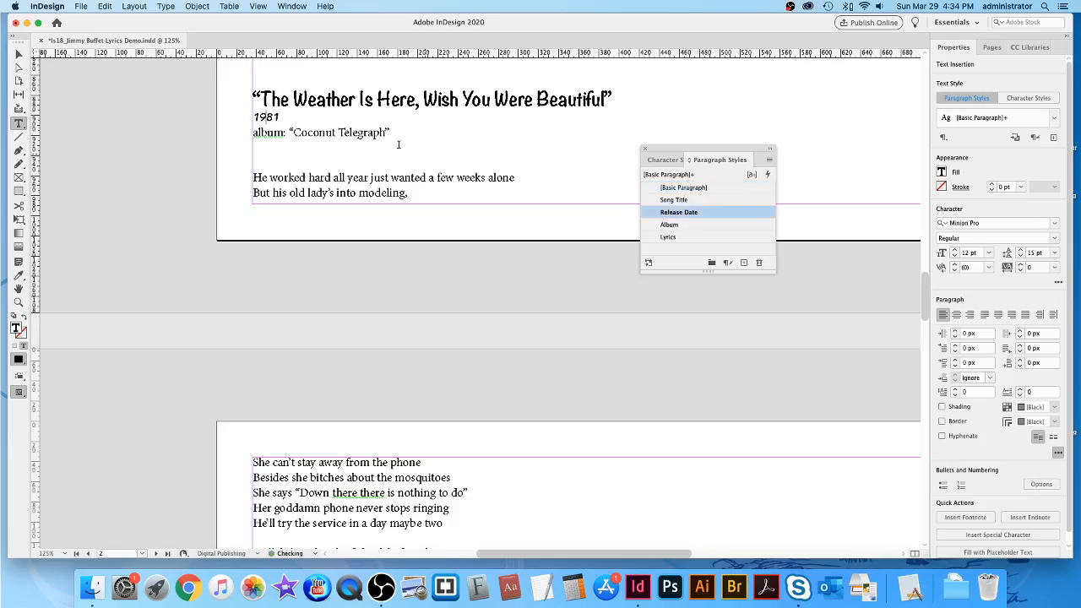
key("Down")
left_click(693, 225)
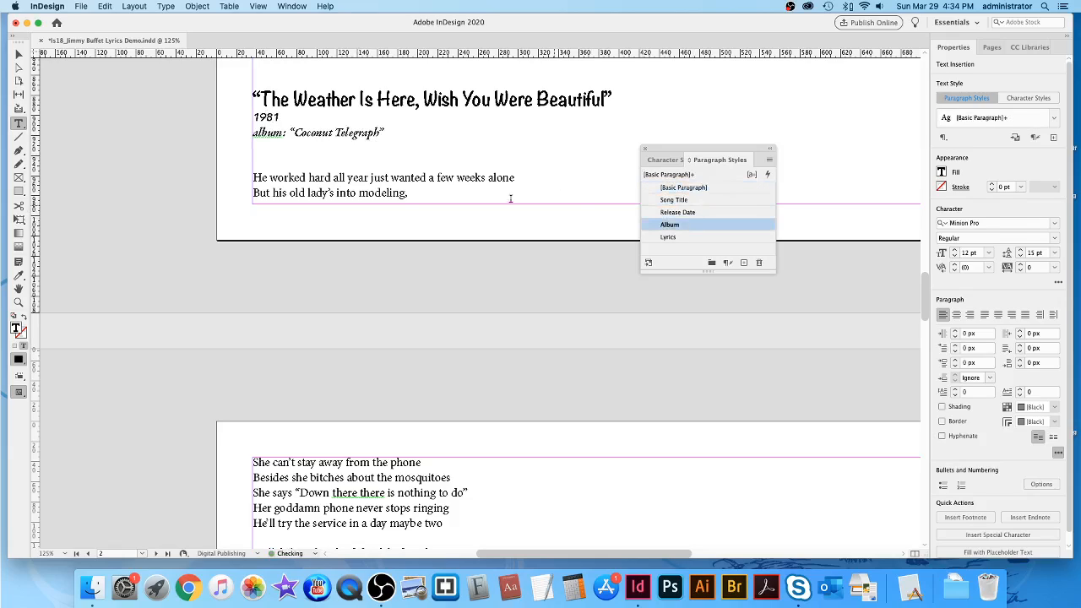
left_click_drag(302, 210, 501, 335)
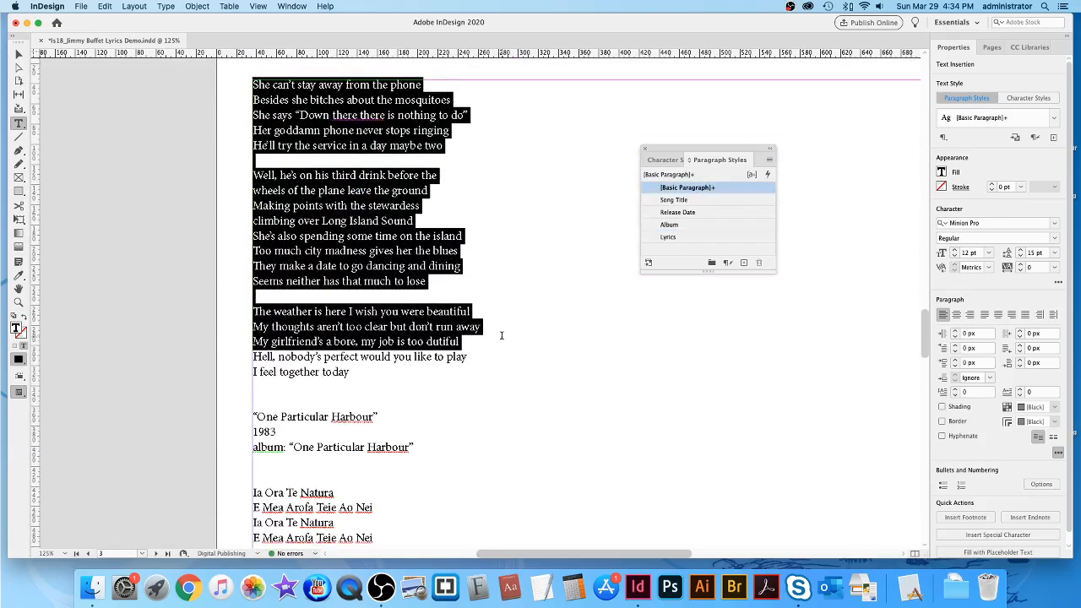
left_click_drag(577, 338, 656, 369)
left_click(669, 237)
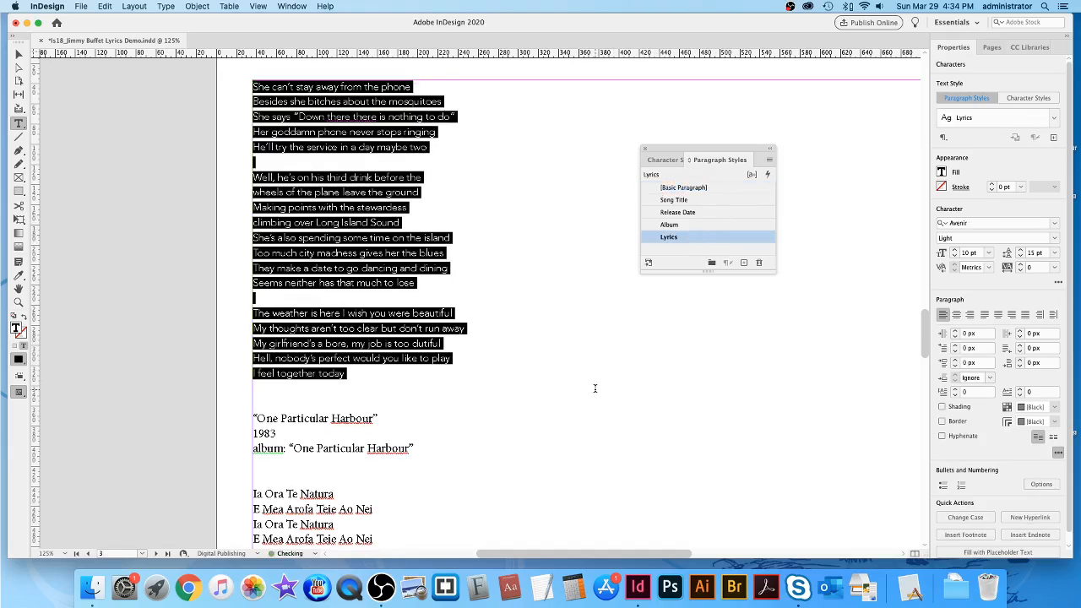
Apply Song Title, Release Date (1983), Album and Lyrics styles to One Particular Harbour.
scroll(526, 386, "down", 5)
left_click(324, 235)
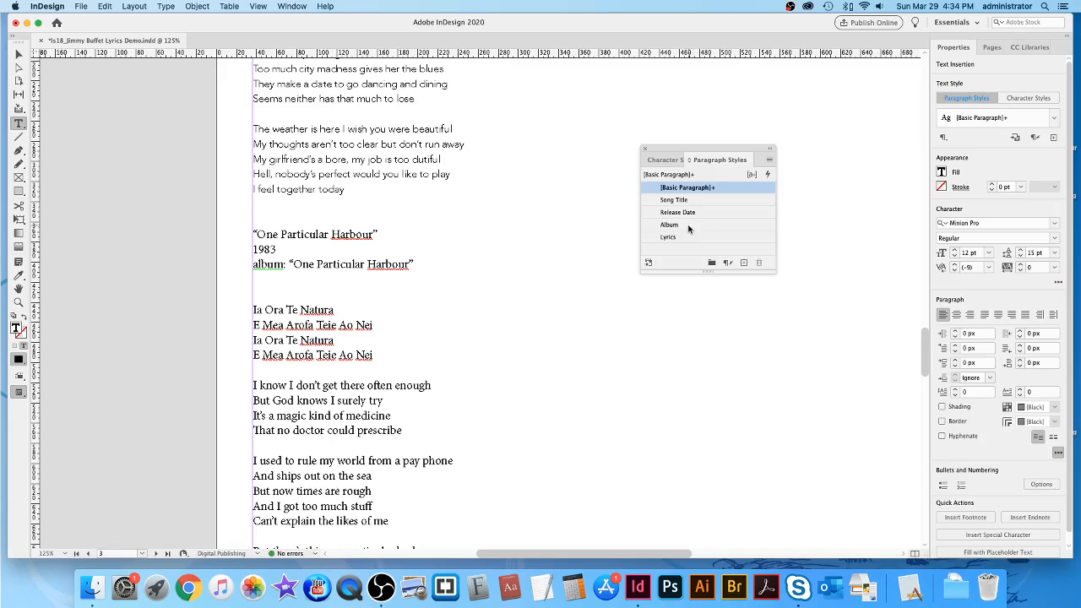
left_click(674, 200)
left_click(274, 256)
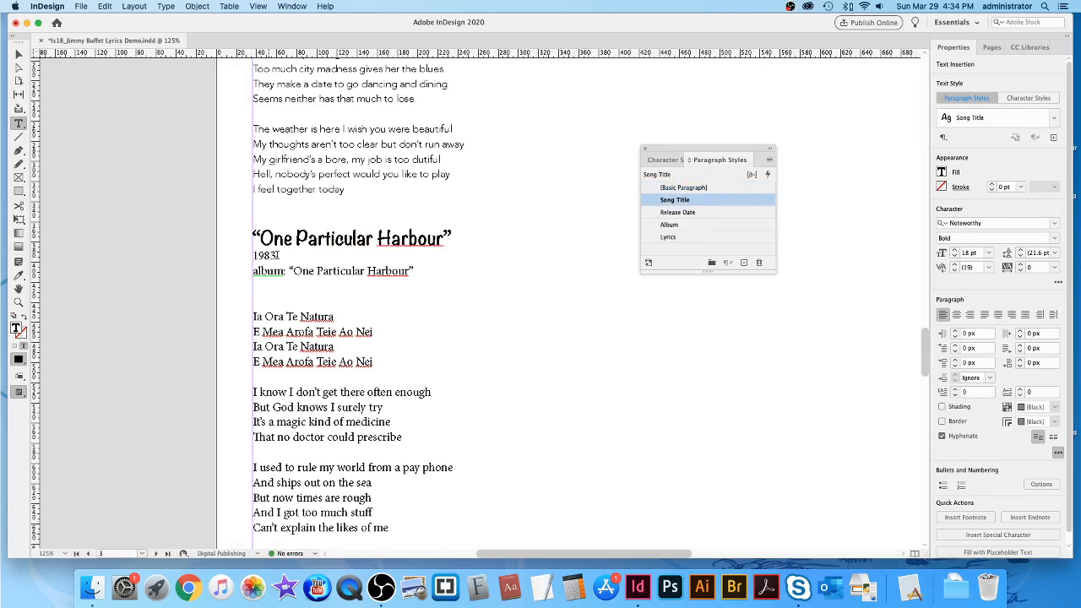
left_click(679, 213)
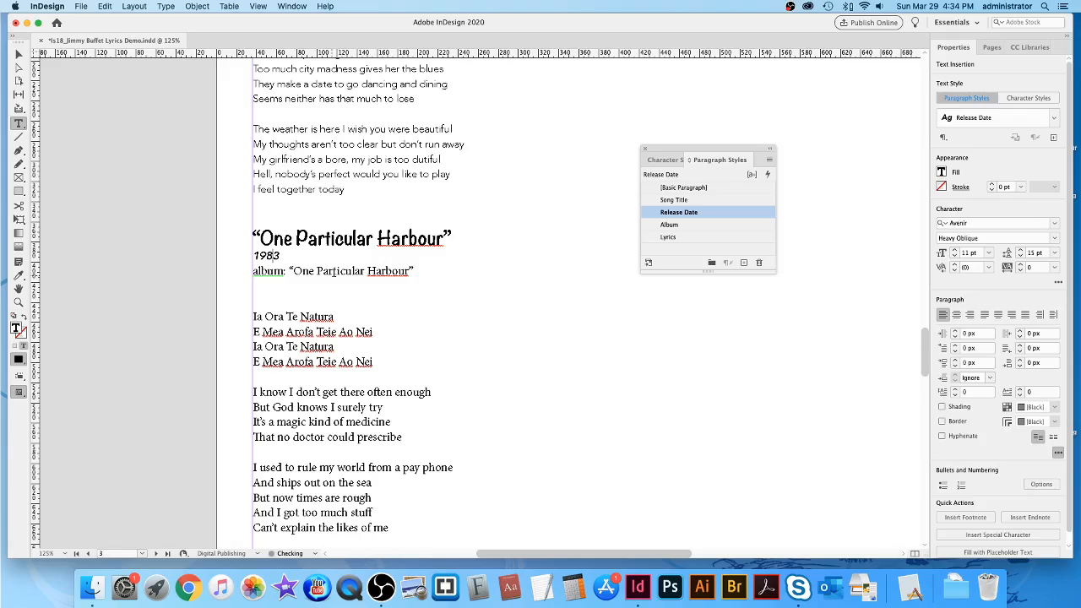
left_click(388, 269)
left_click(669, 225)
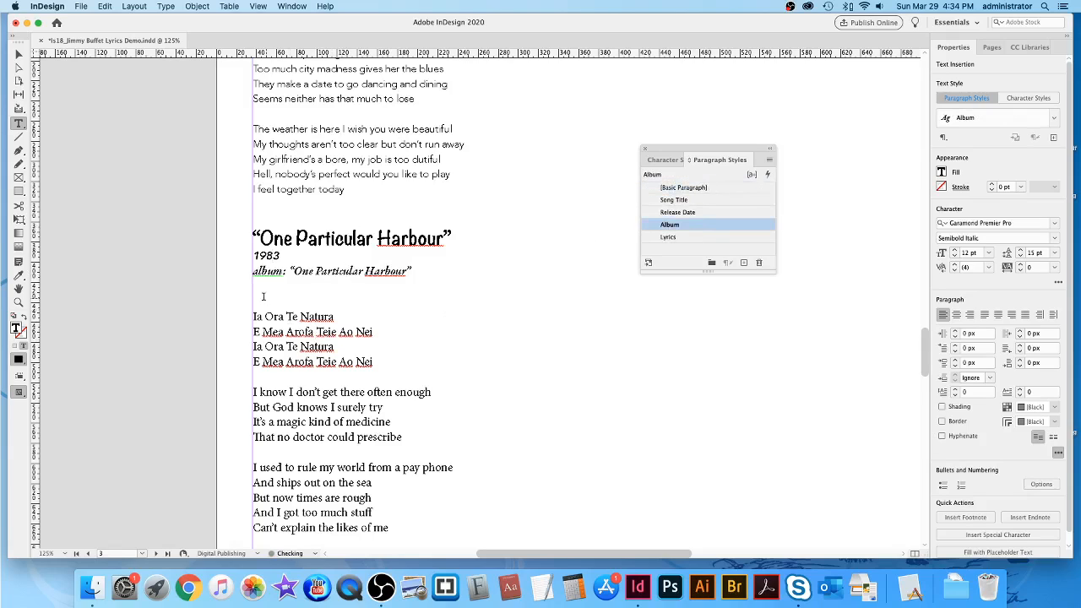
left_click_drag(253, 317, 531, 315)
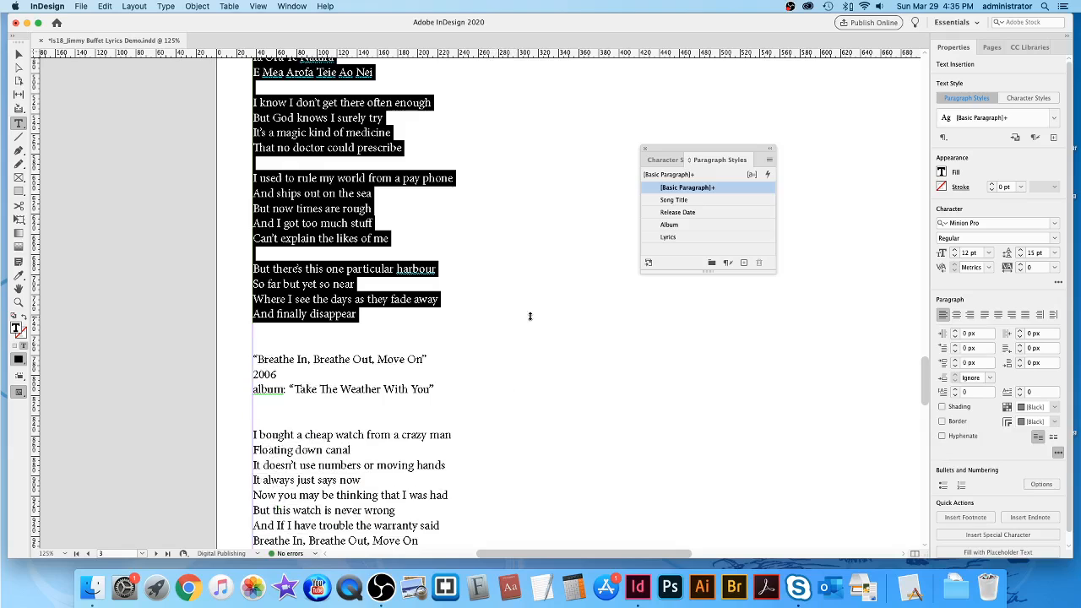
left_click(688, 237)
Apply Song Title, Release Date (2006) and Album styles to Breathe In, Breathe Out, Move On.
scroll(531, 399, "down", 2)
scroll(531, 399, "down", 2)
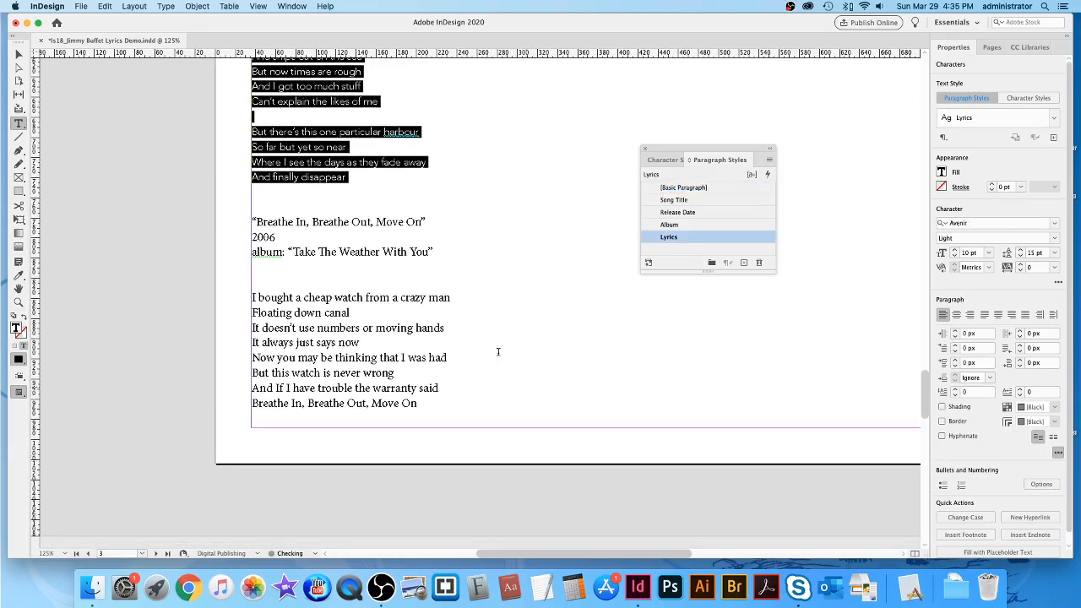
left_click(351, 222)
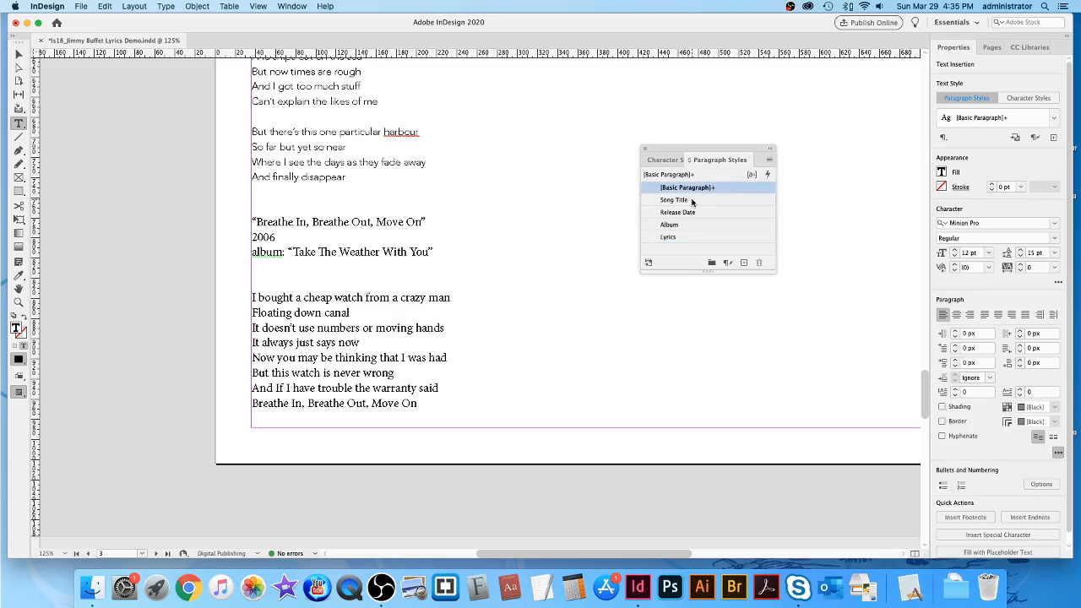
left_click(679, 202)
left_click(262, 243)
left_click(680, 213)
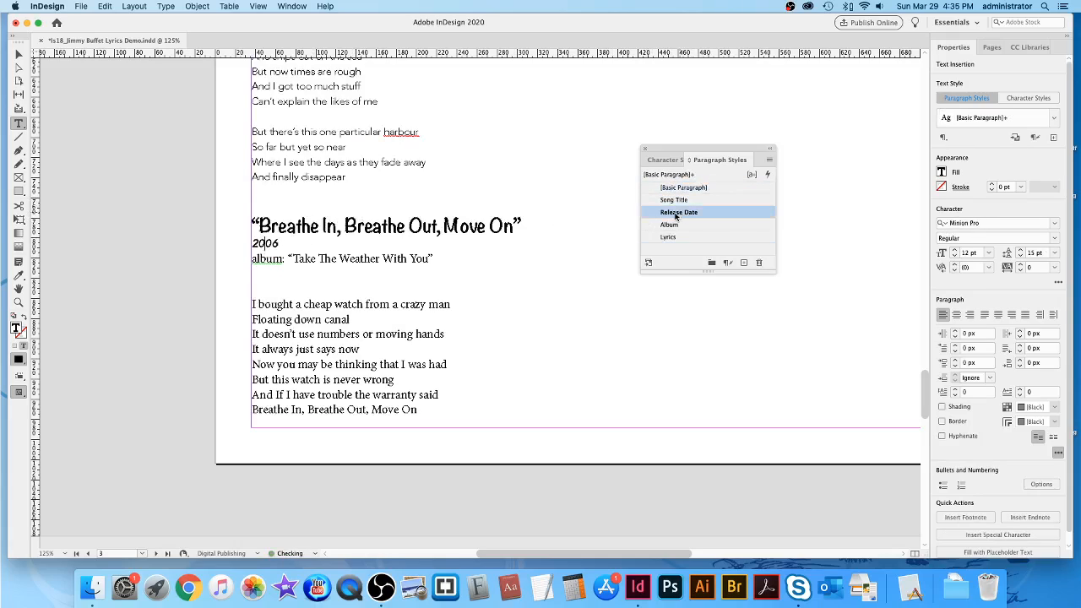
left_click(318, 259)
left_click(702, 224)
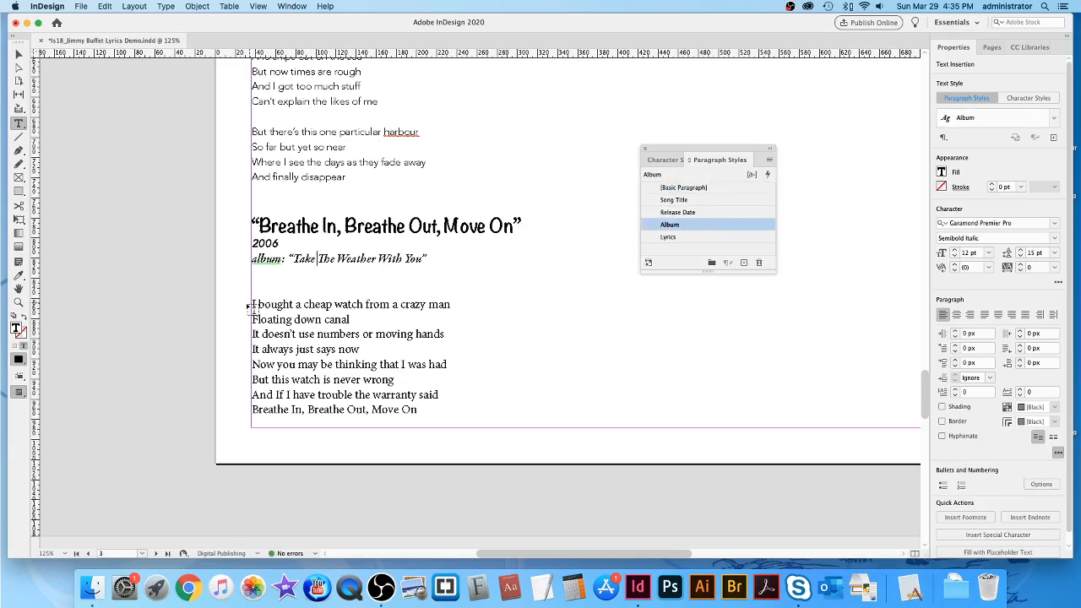
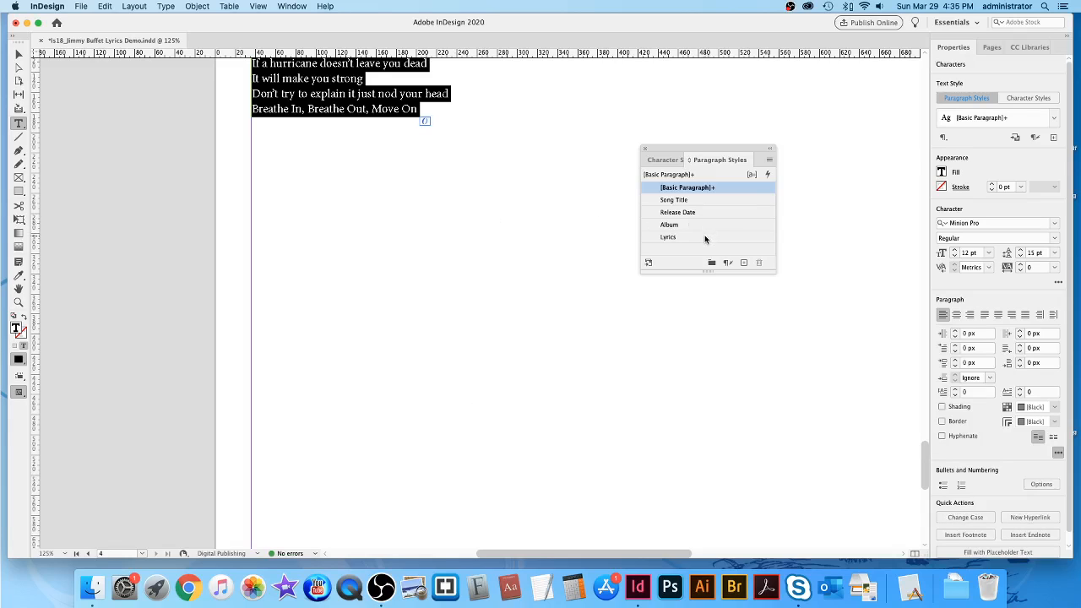
Apply the Lyrics style to the closing verse of Breathe In, Breathe Out, Move On and save.
left_click(704, 238)
scroll(611, 203, "up", 3)
scroll(611, 203, "up", 15)
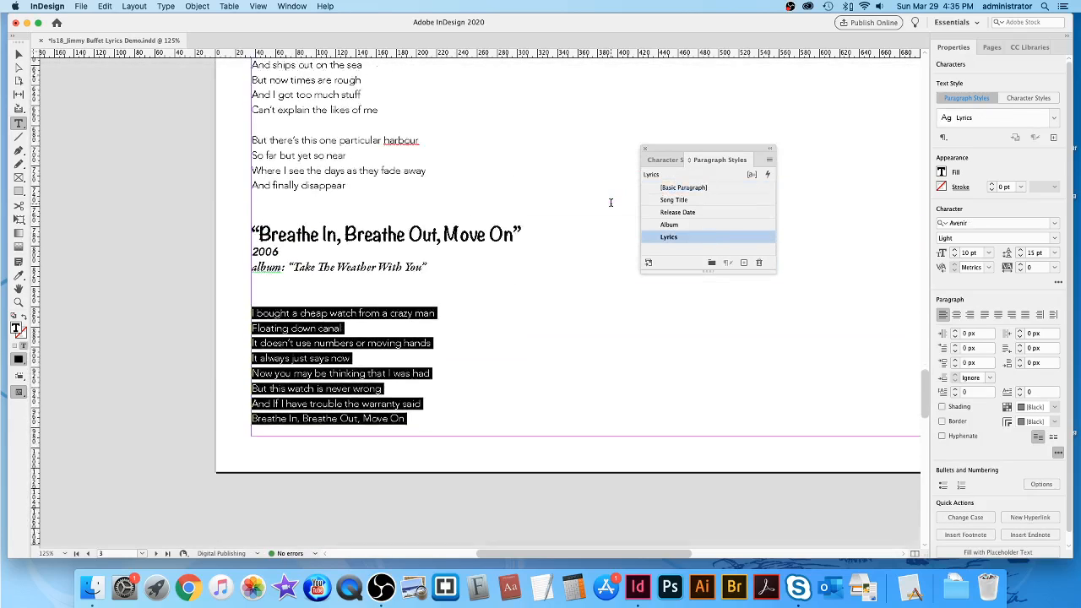
scroll(610, 202, "up", 15)
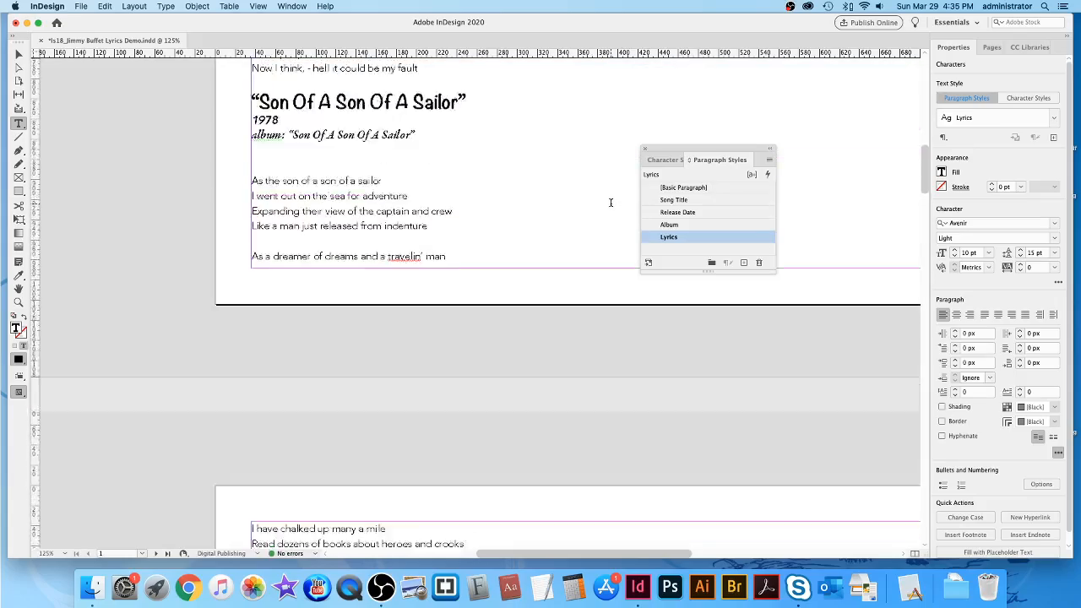
key("super+s")
scroll(611, 203, "up", 10)
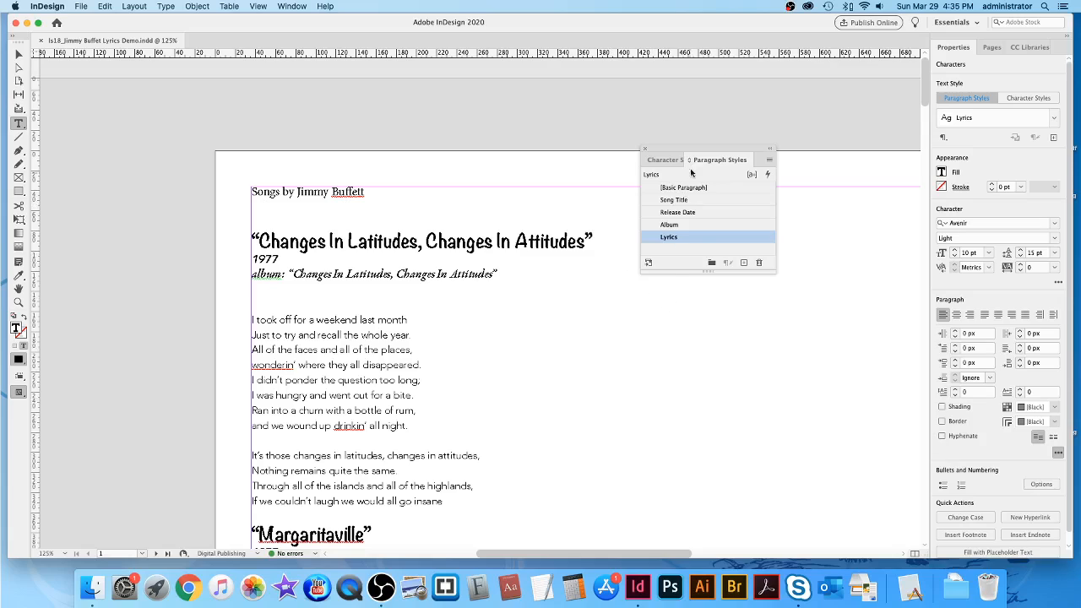
Give Lyrics style to the blank lines under the first album line and above Margaritaville.
left_click_drag(701, 149, 774, 181)
scroll(630, 238, "down", 5)
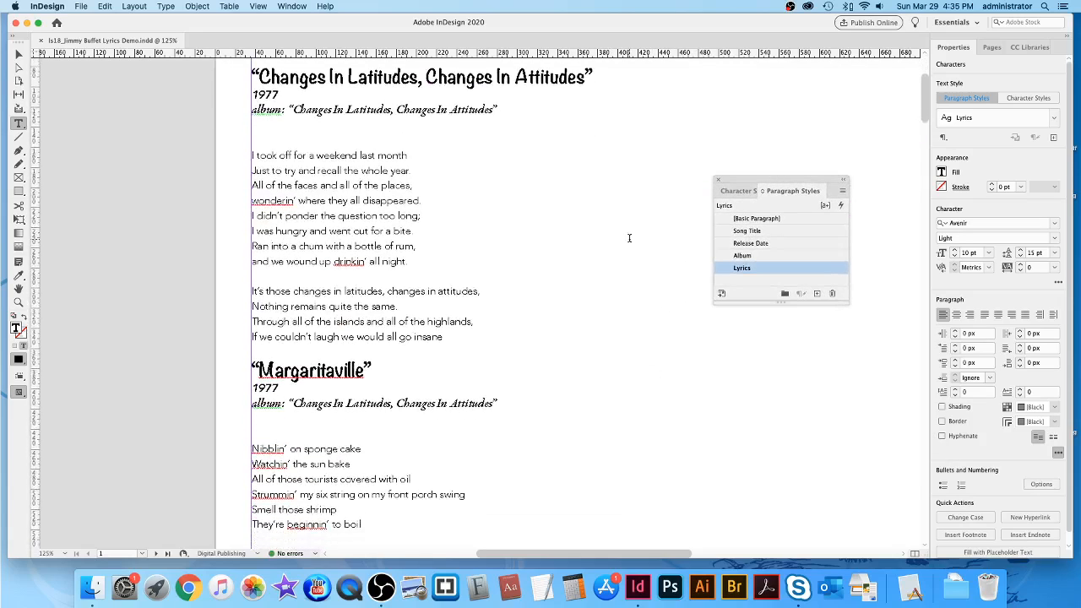
scroll(629, 239, "down", 1)
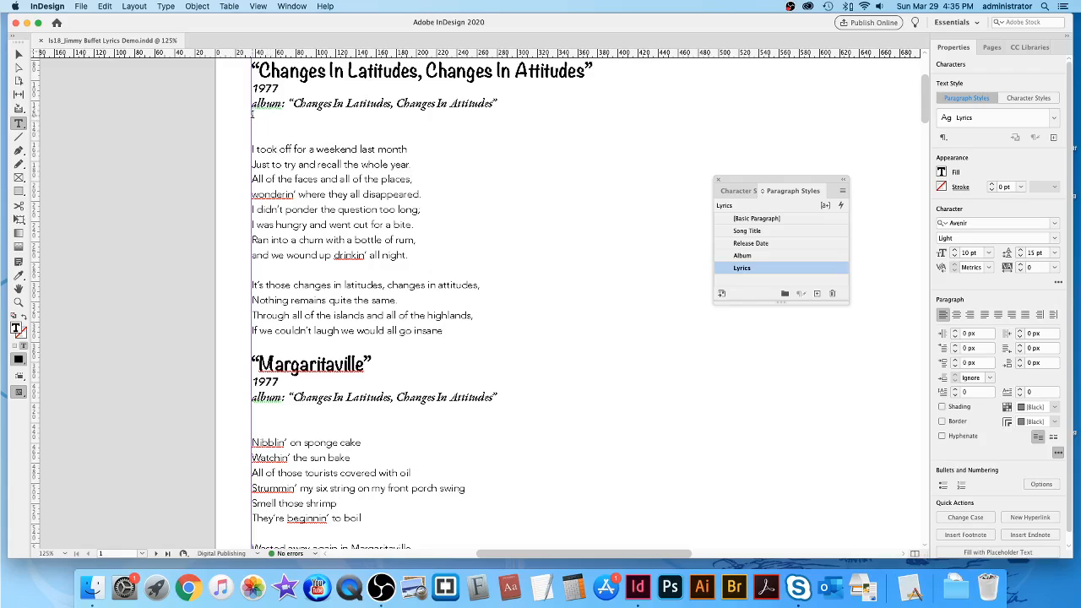
left_click(279, 132)
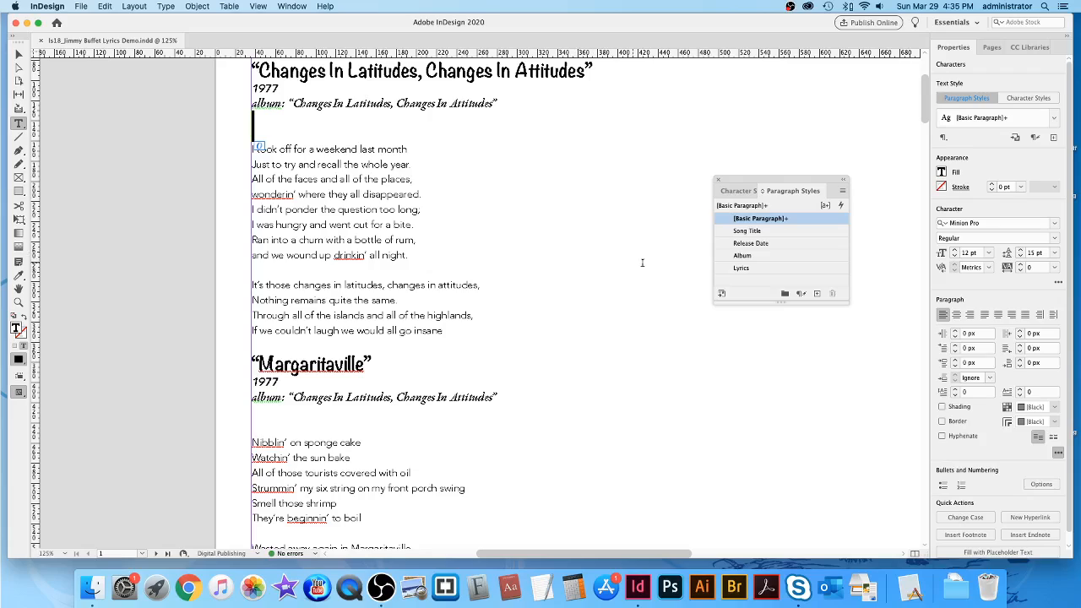
left_click(757, 269)
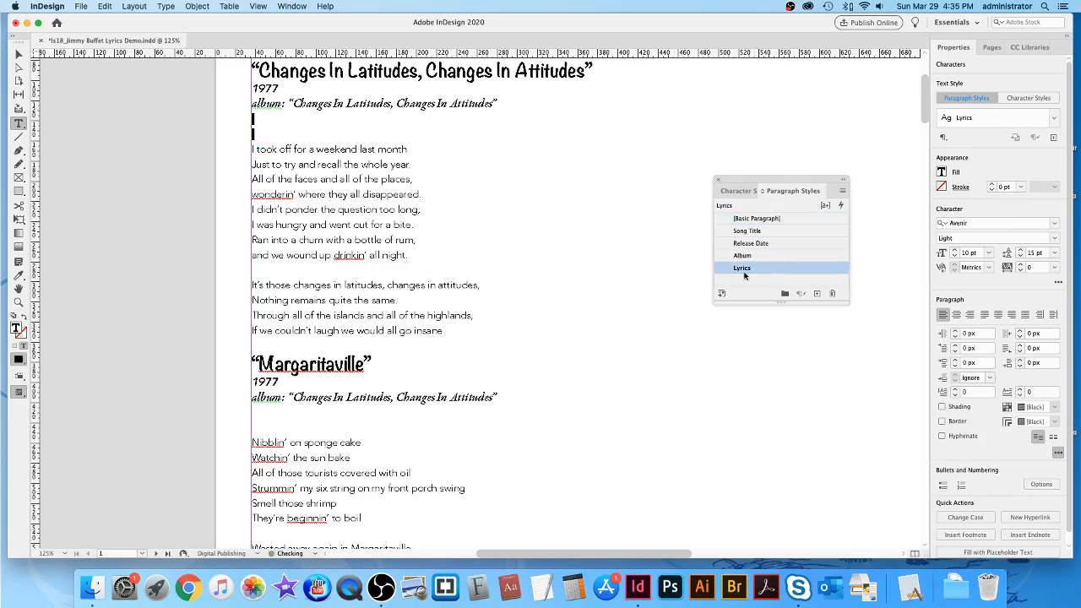
left_click(254, 344)
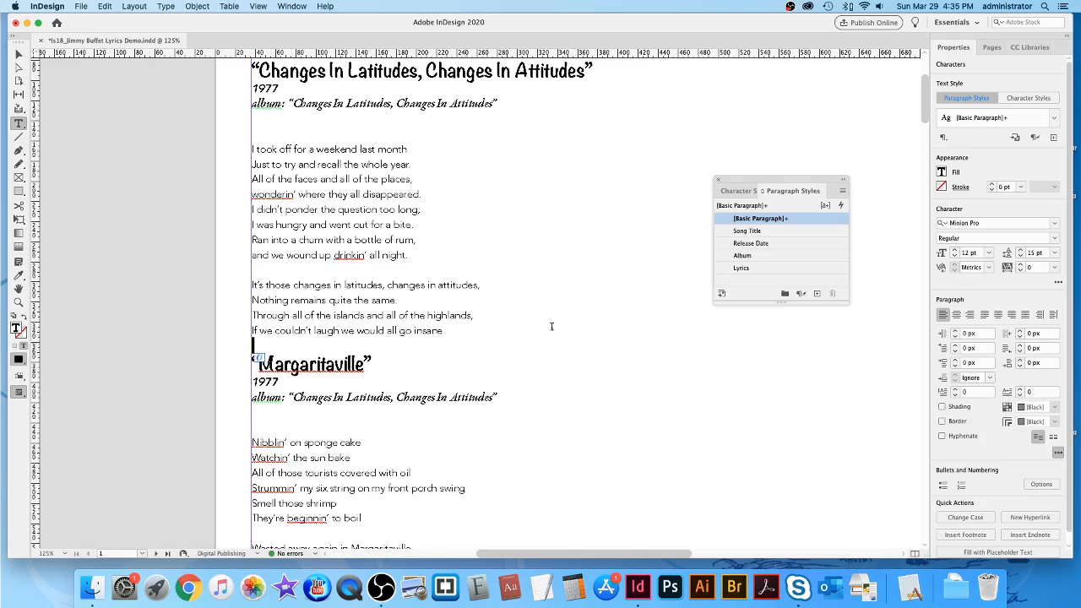
left_click(789, 269)
Style the spacer lines below Margaritaville and around Son Of A Son Of A Sailor as Lyrics.
scroll(727, 374, "down", 5)
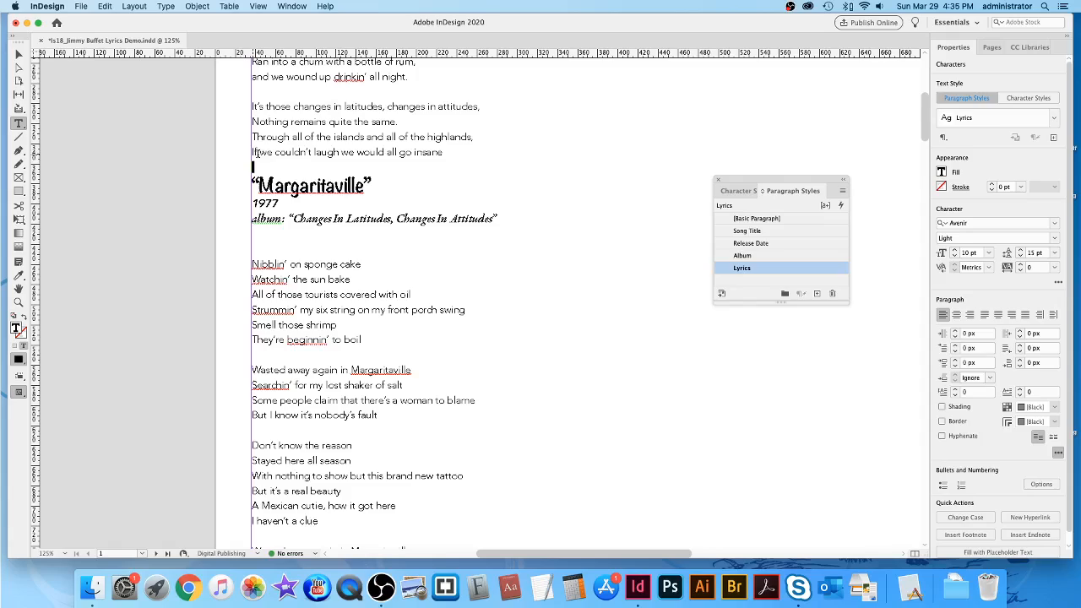
left_click(253, 230)
scroll(616, 384, "down", 10)
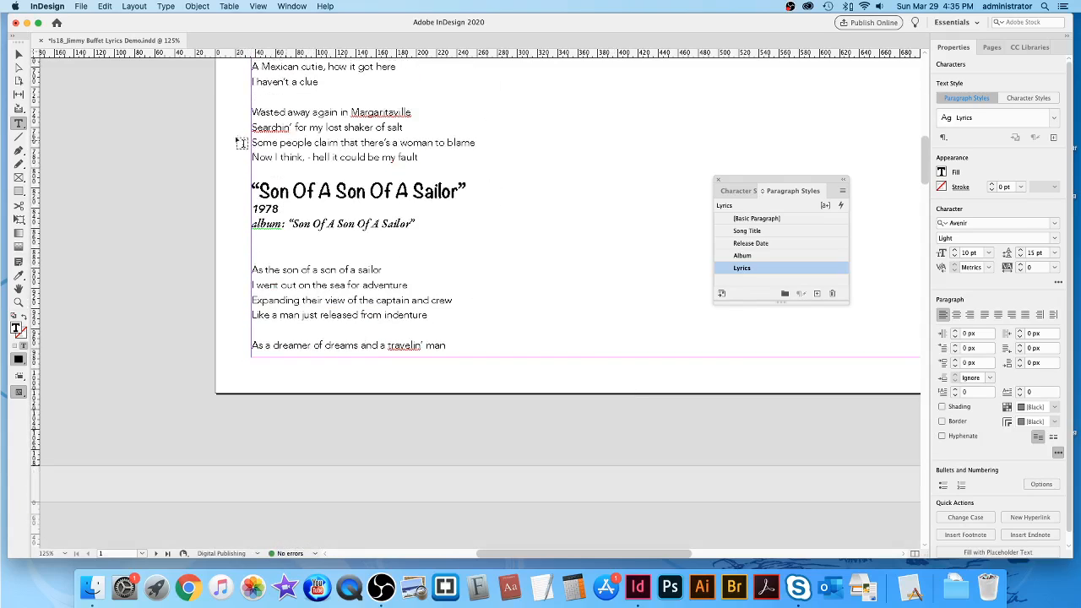
left_click_drag(253, 169, 280, 168)
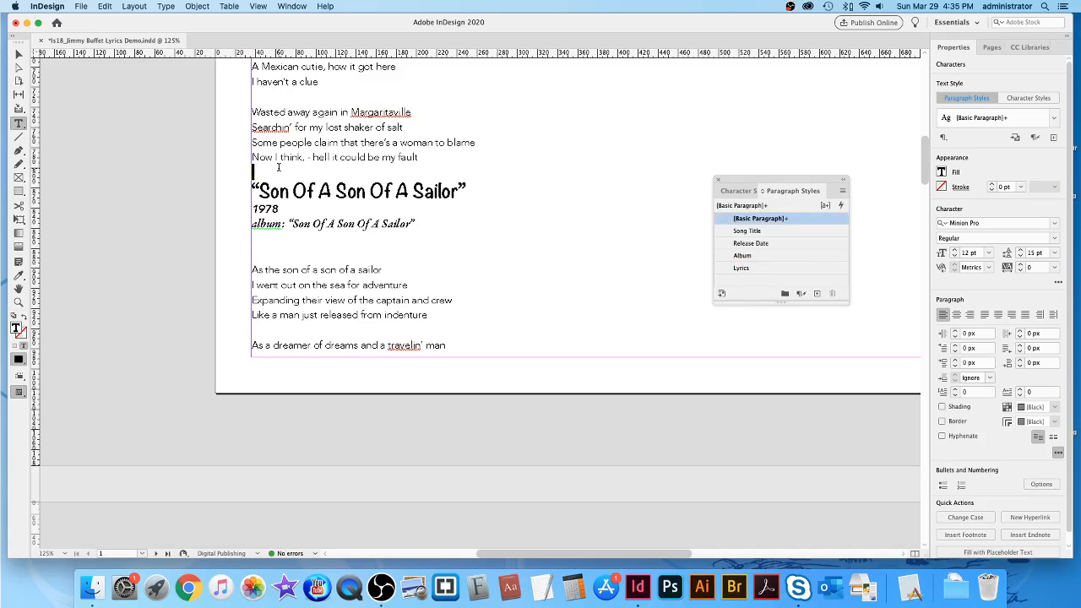
left_click(744, 268)
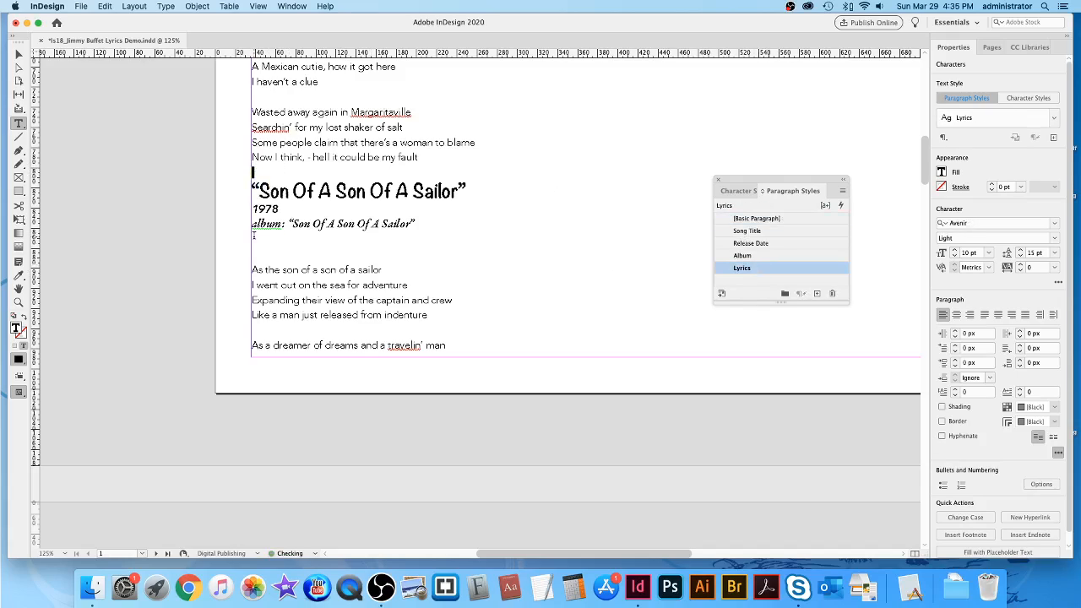
left_click_drag(254, 237, 254, 255)
left_click(763, 269)
Apply Lyrics to the blank lines above and below the Cheeseburger In Paradise title block.
scroll(648, 336, "down", 10)
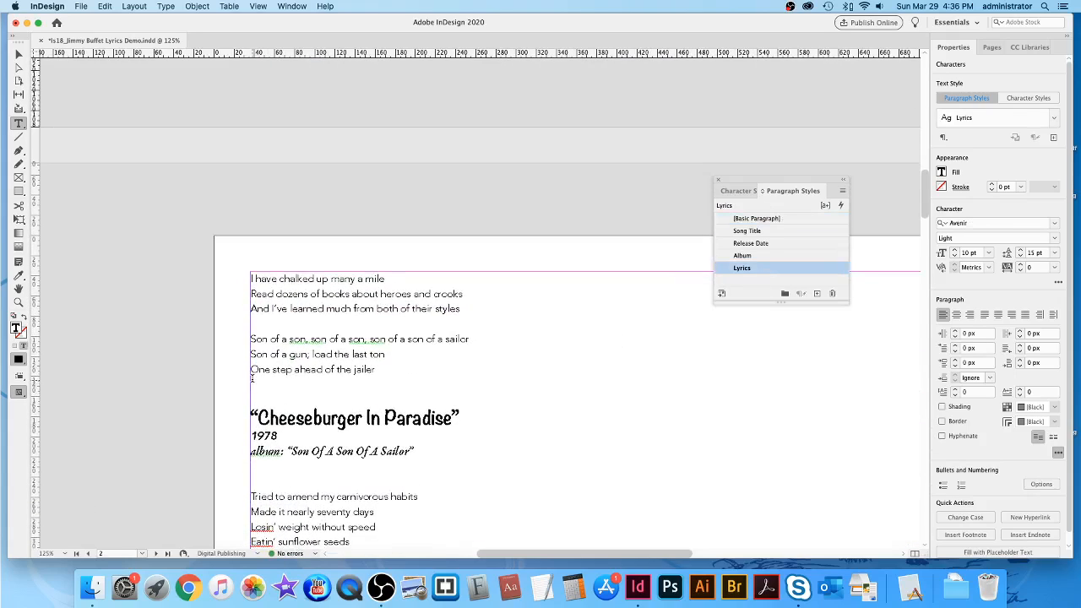
left_click(253, 381)
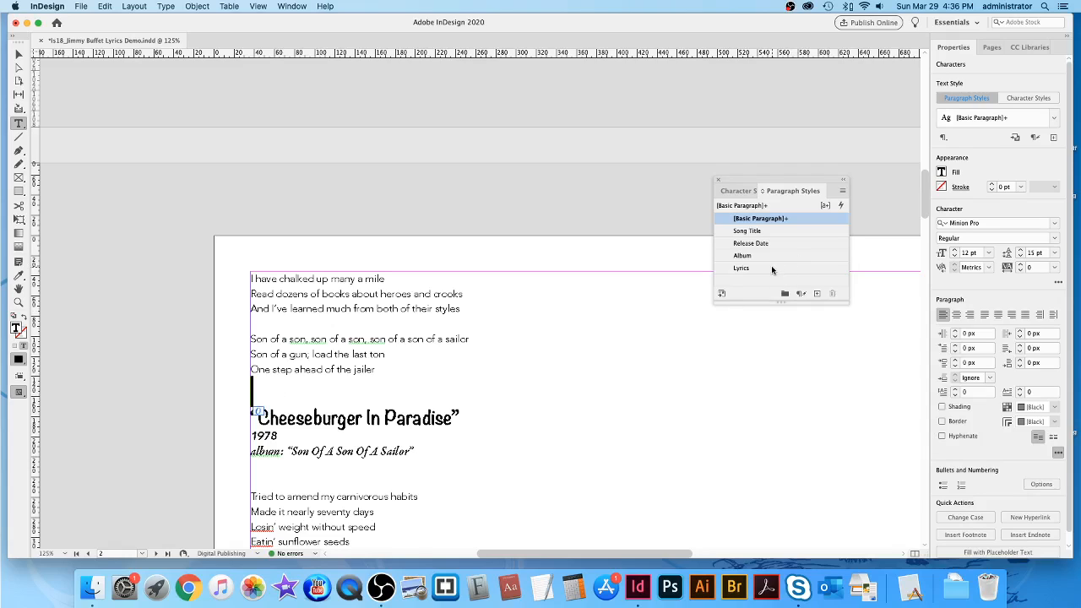
left_click(765, 268)
scroll(662, 374, "down", 5)
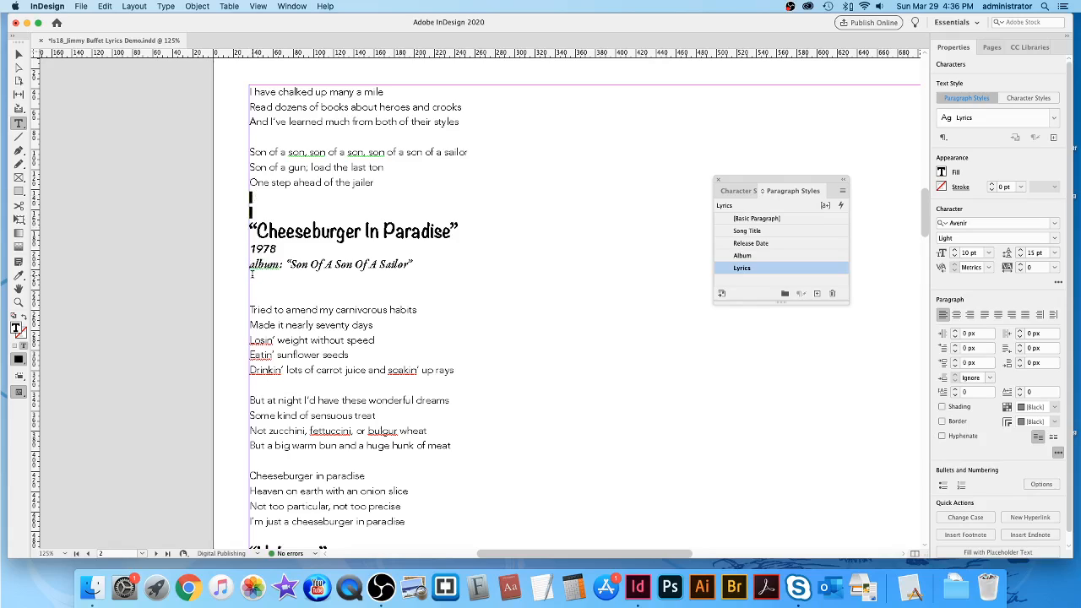
left_click(252, 287)
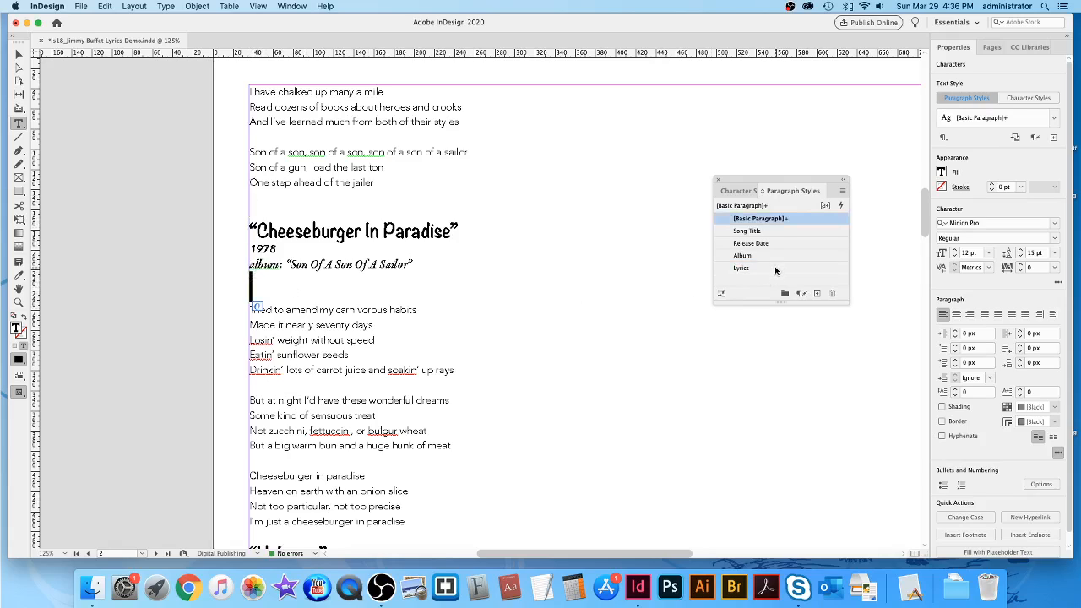
left_click(776, 268)
scroll(625, 375, "down", 5)
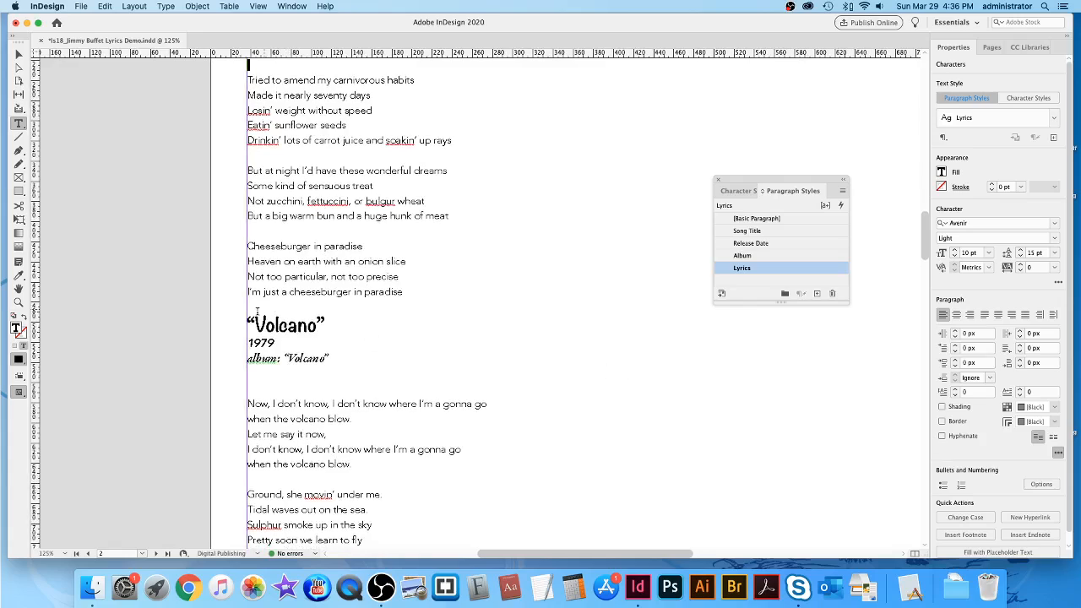
Apply Lyrics to the spacer lines around Volcano and Coconut Telegraph.
left_click(248, 304)
left_click(774, 269)
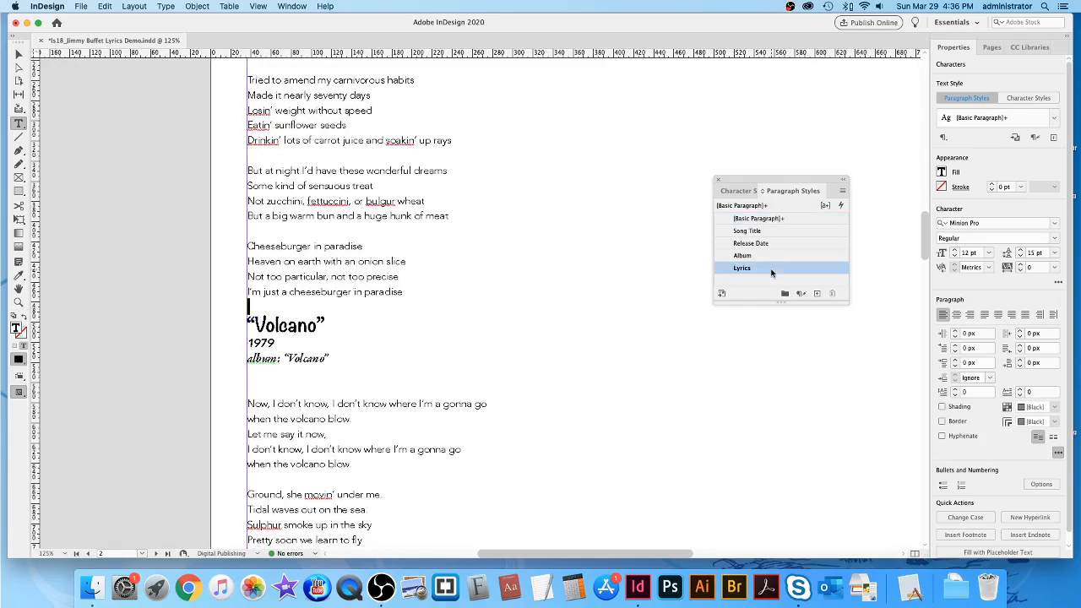
left_click(248, 372)
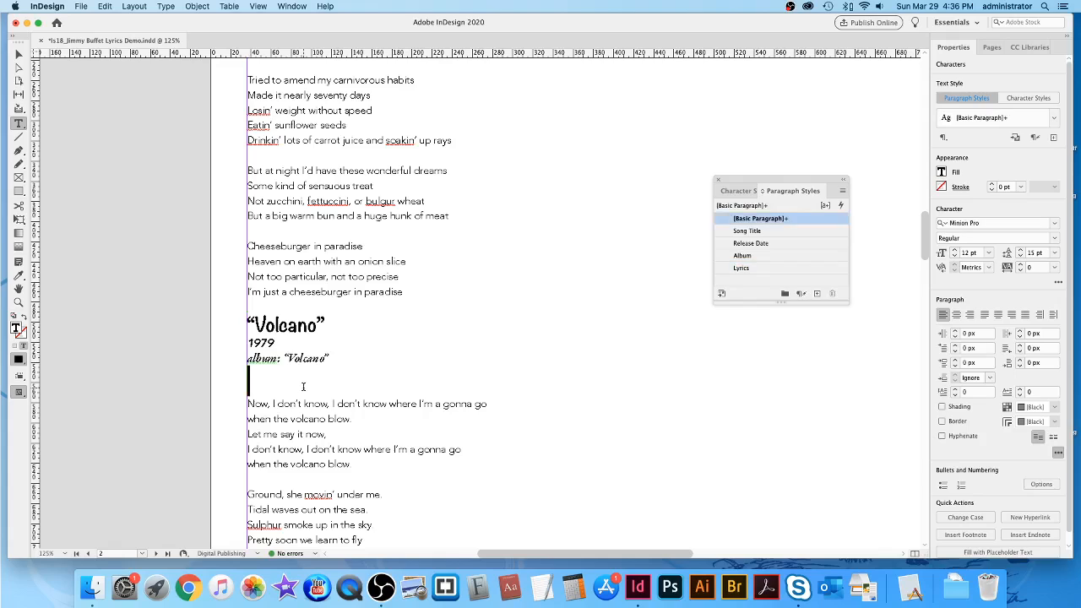
left_click(770, 265)
scroll(570, 387, "down", 12)
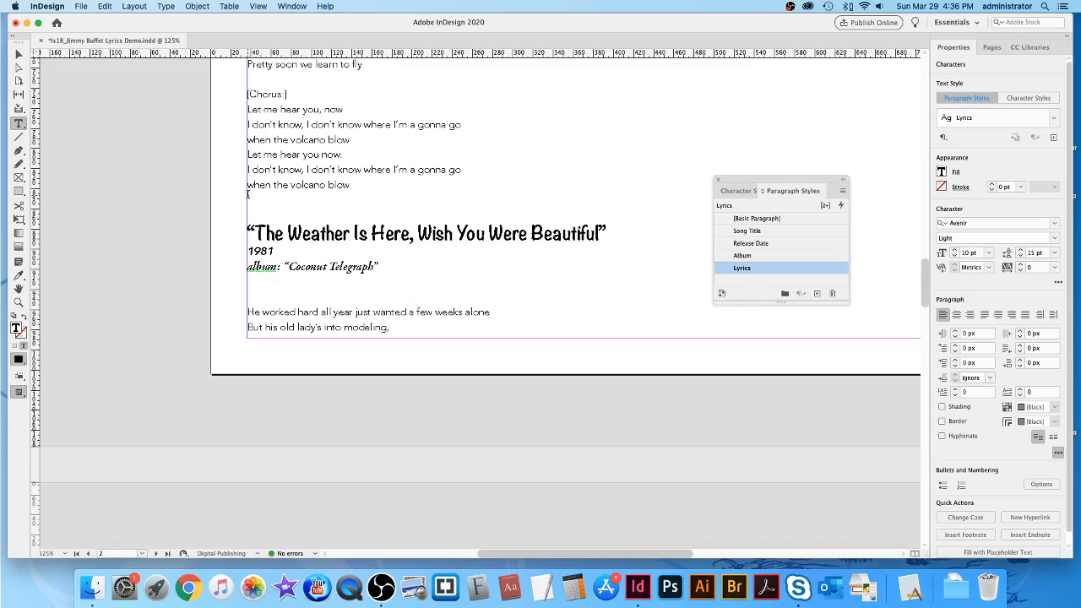
left_click(248, 199)
left_click(770, 267)
left_click(246, 280)
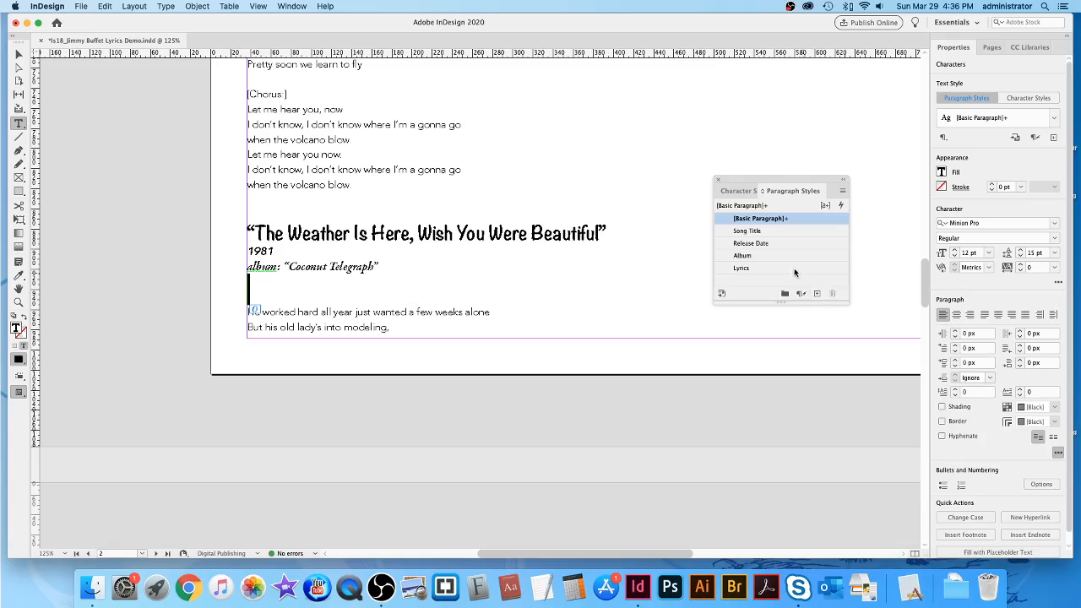
left_click(782, 269)
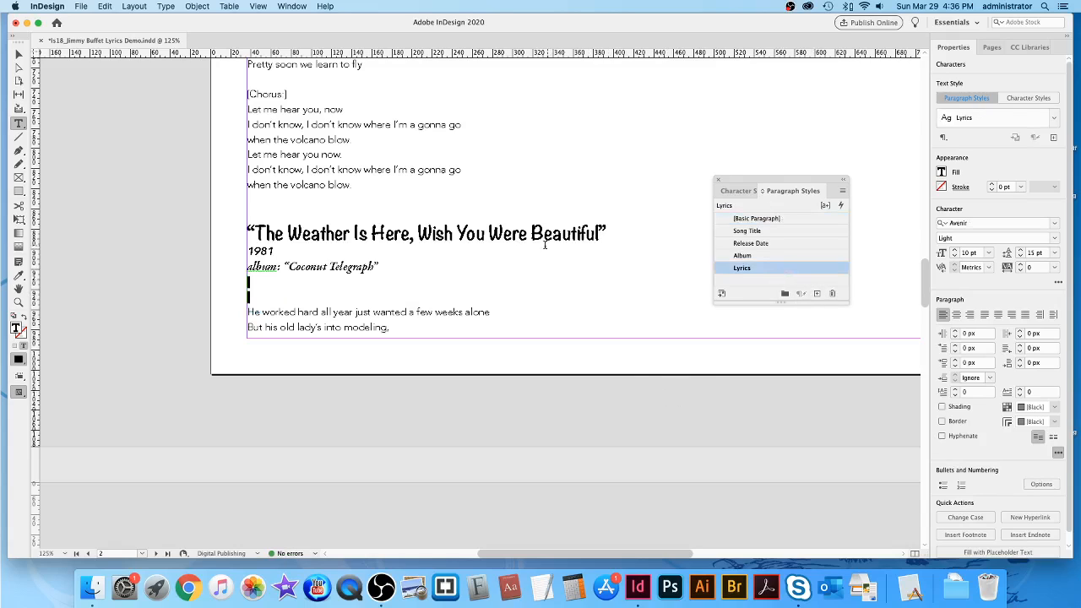
Apply Lyrics to the spacer lines around One Particular Harbour and Breathe In, Breathe Out, Move On.
scroll(688, 357, "down", 15)
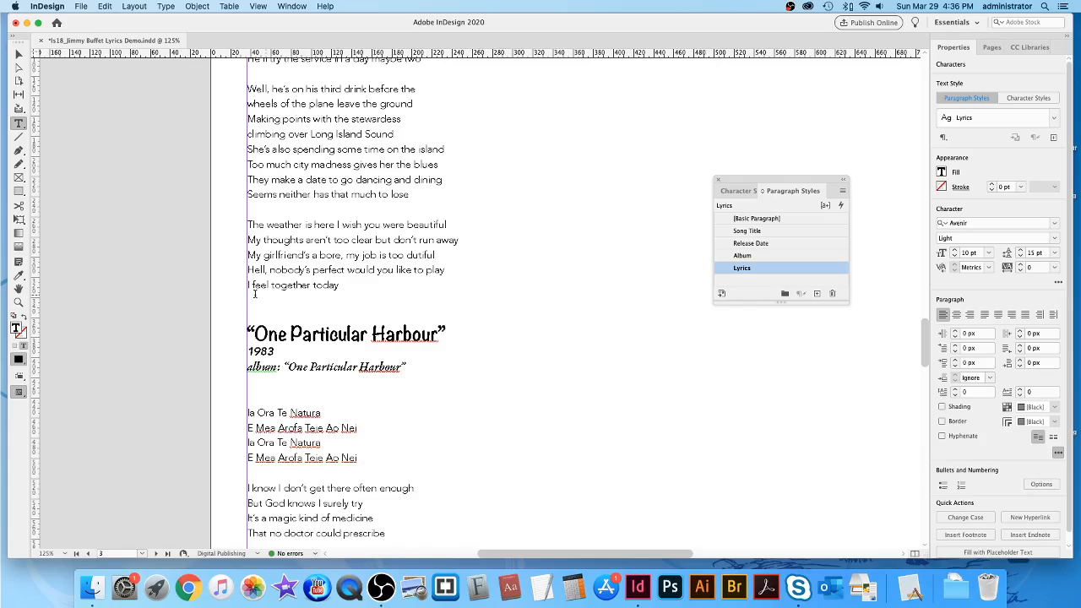
left_click(248, 297)
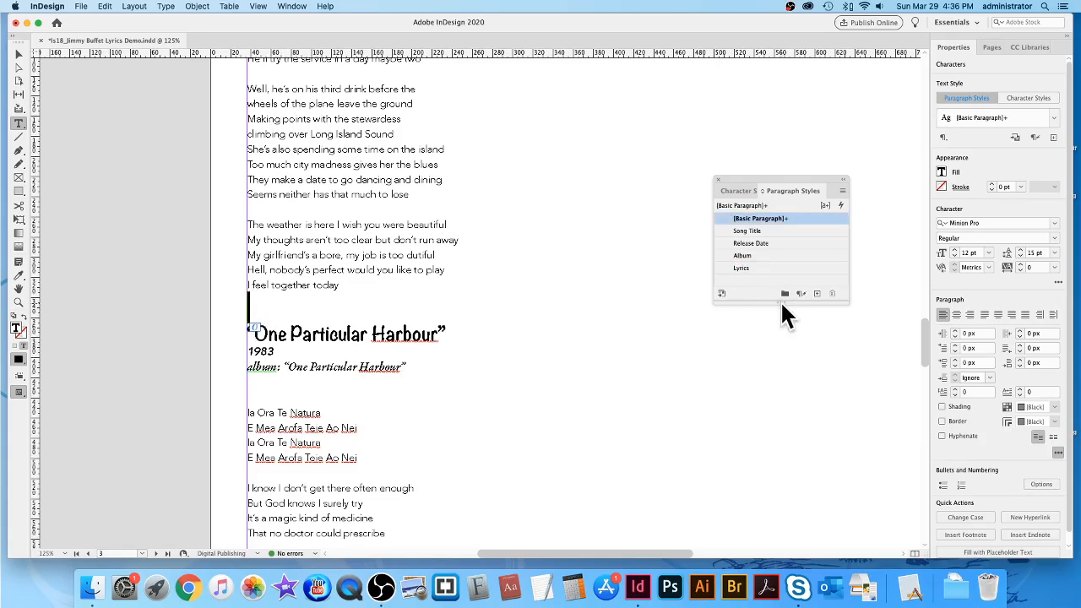
left_click(767, 267)
left_click(284, 389)
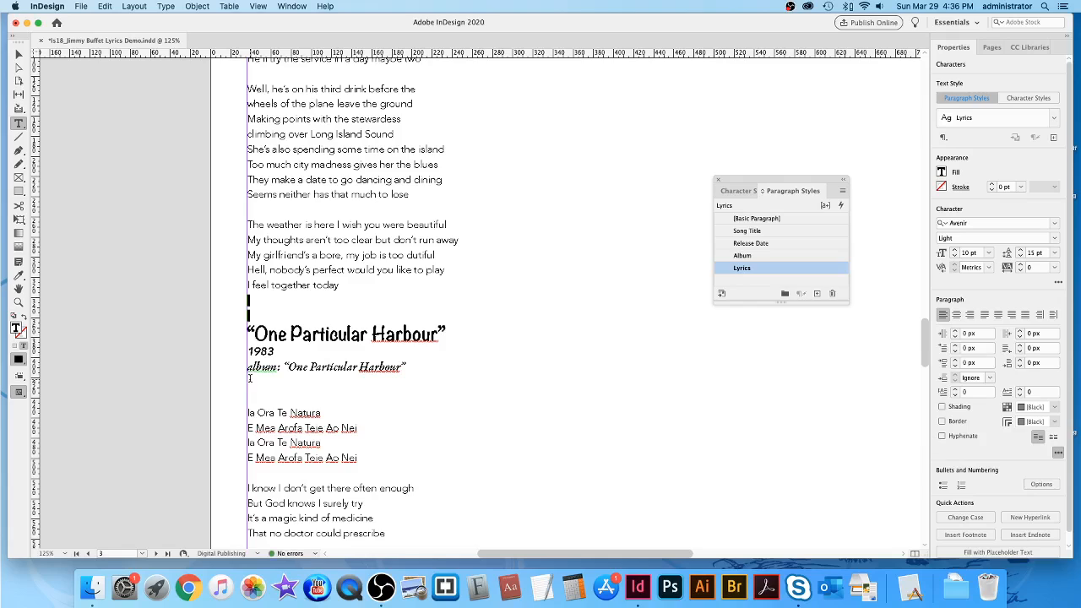
left_click(764, 267)
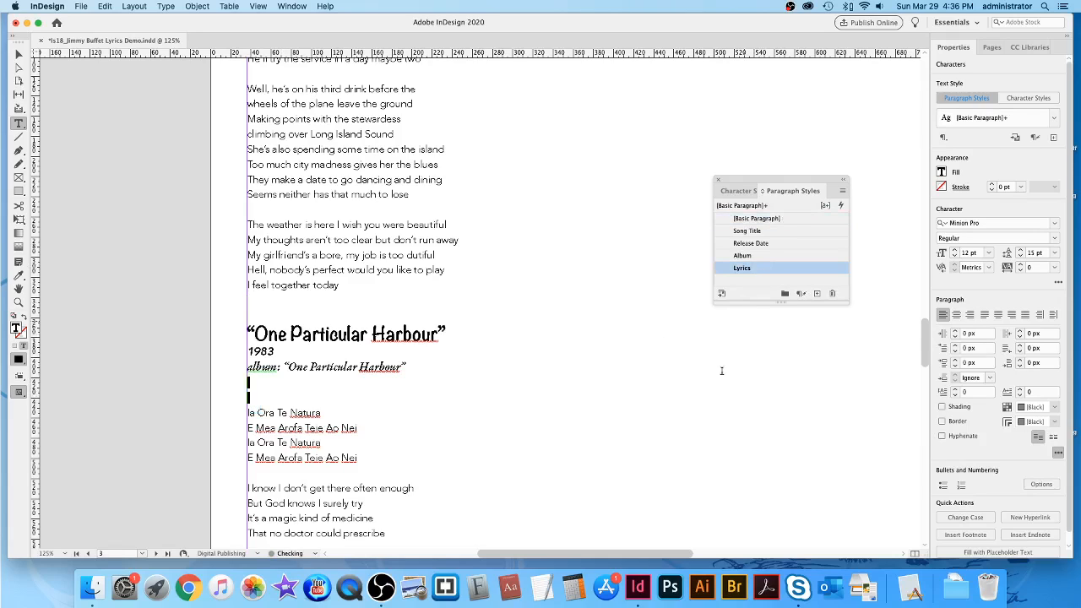
scroll(317, 199, "down", 15)
left_click(277, 185)
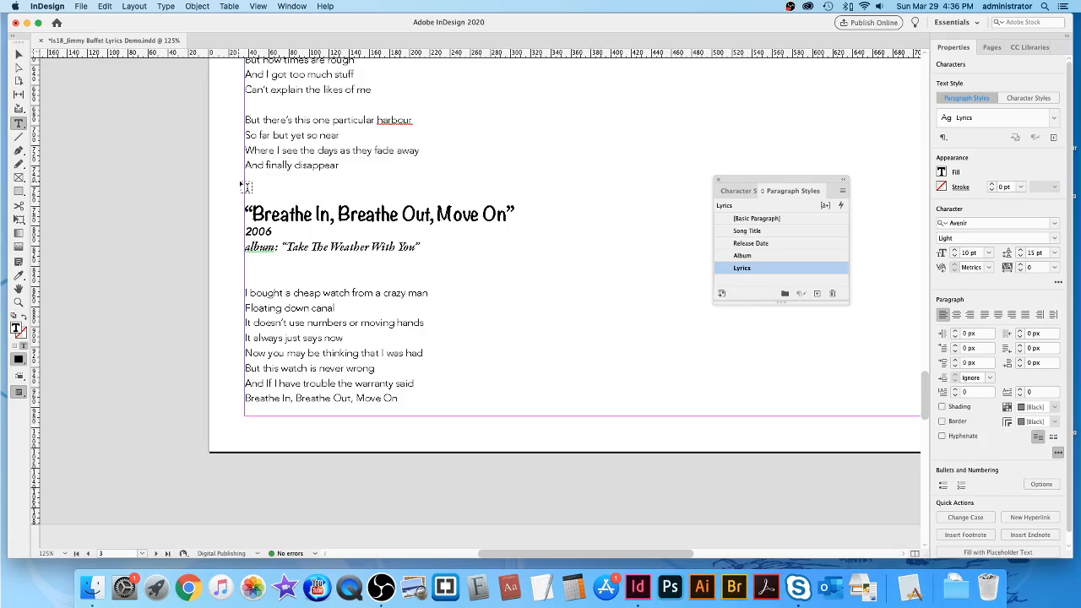
left_click(776, 269)
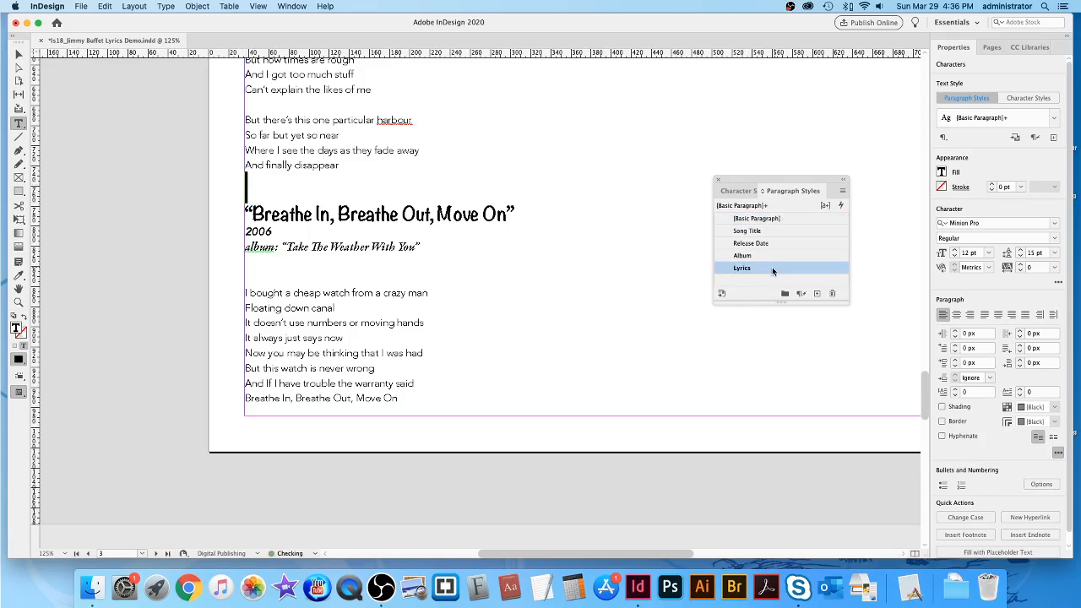
left_click(245, 263)
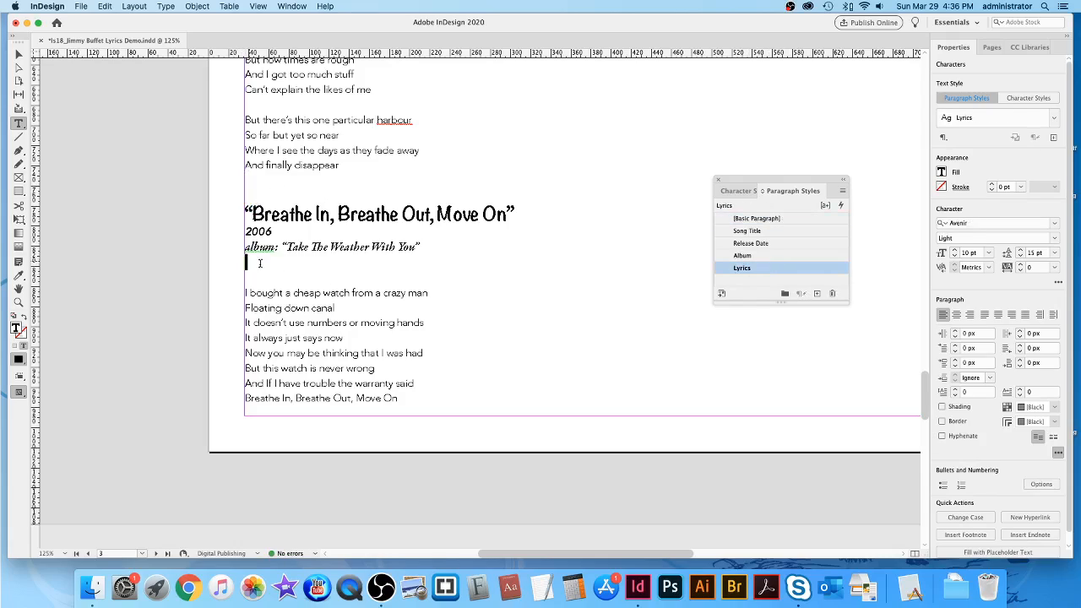
left_click(778, 269)
Return to the top of page 1 and move the Paragraph Styles panel out of the way.
scroll(693, 394, "down", 10)
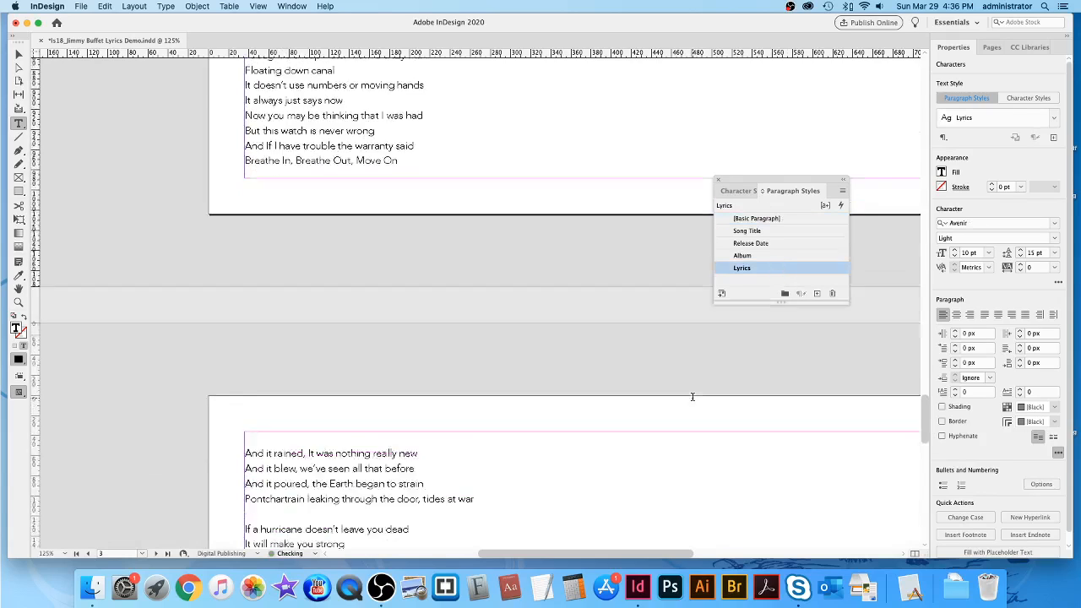
scroll(683, 396, "up", 20)
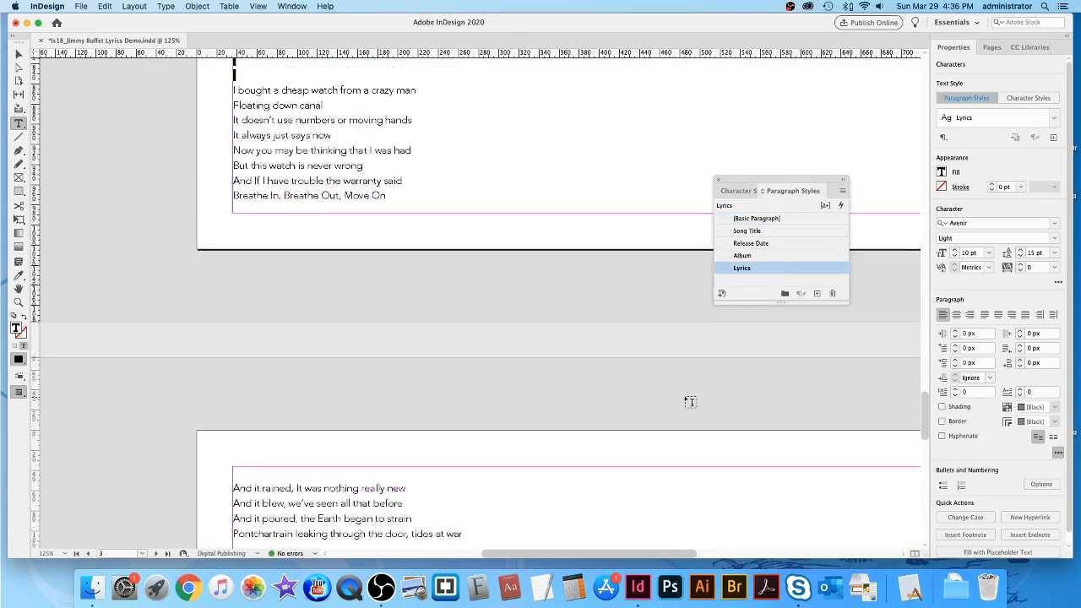
scroll(686, 395, "up", 5)
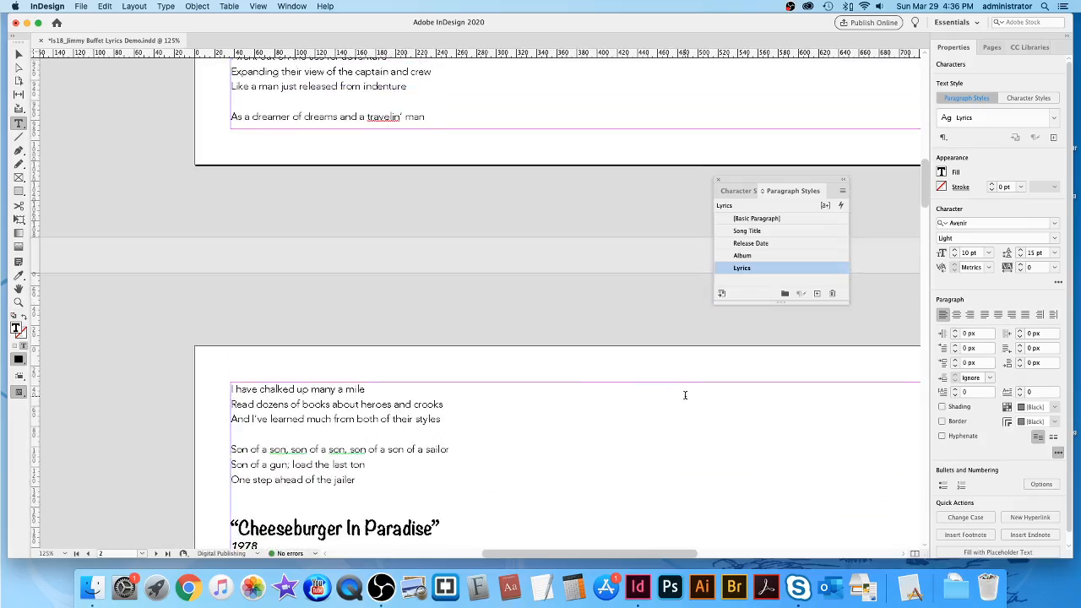
scroll(682, 392, "up", 20)
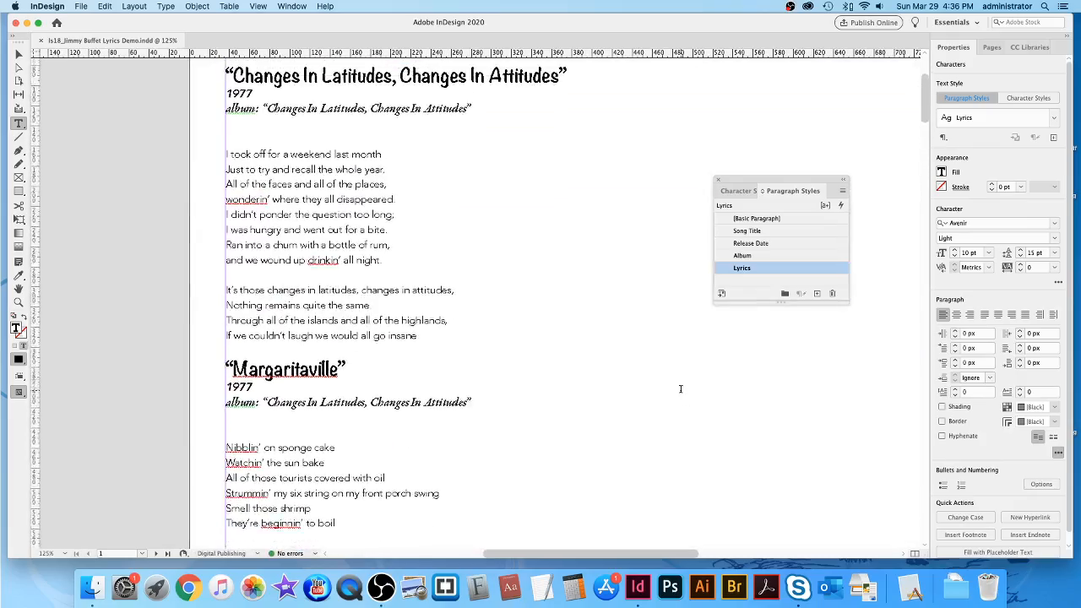
left_click_drag(763, 182, 805, 243)
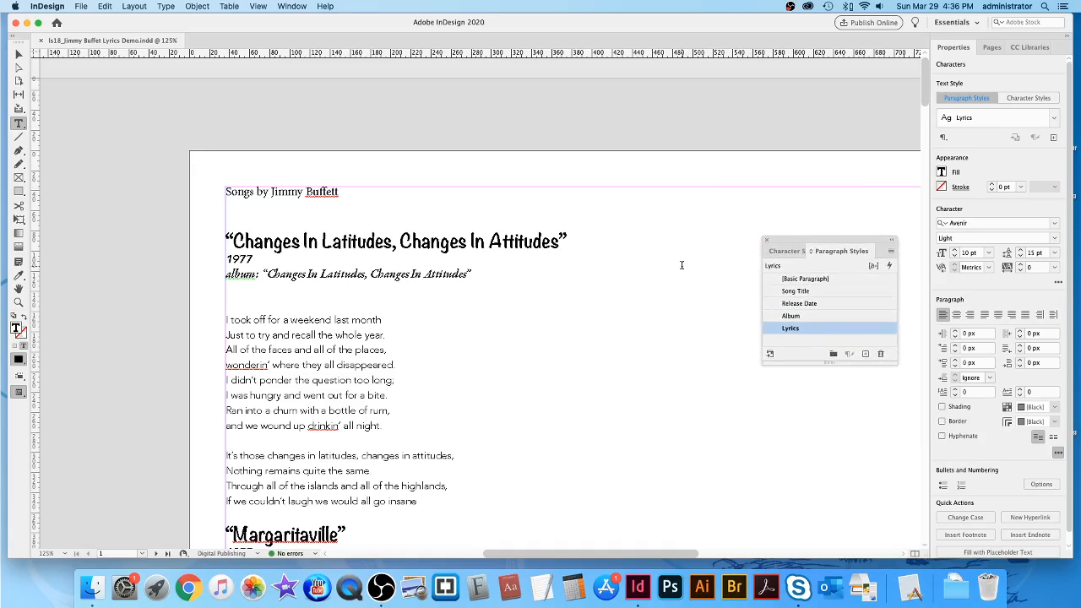
Fit the whole page in the window and switch to High Quality Display.
key("super+0")
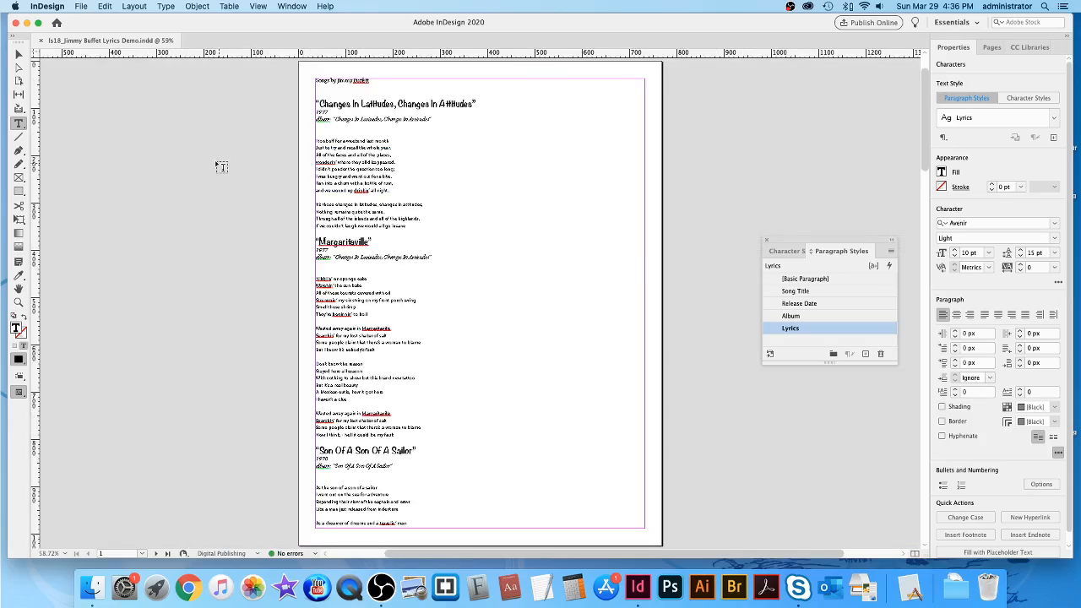
left_click(19, 55)
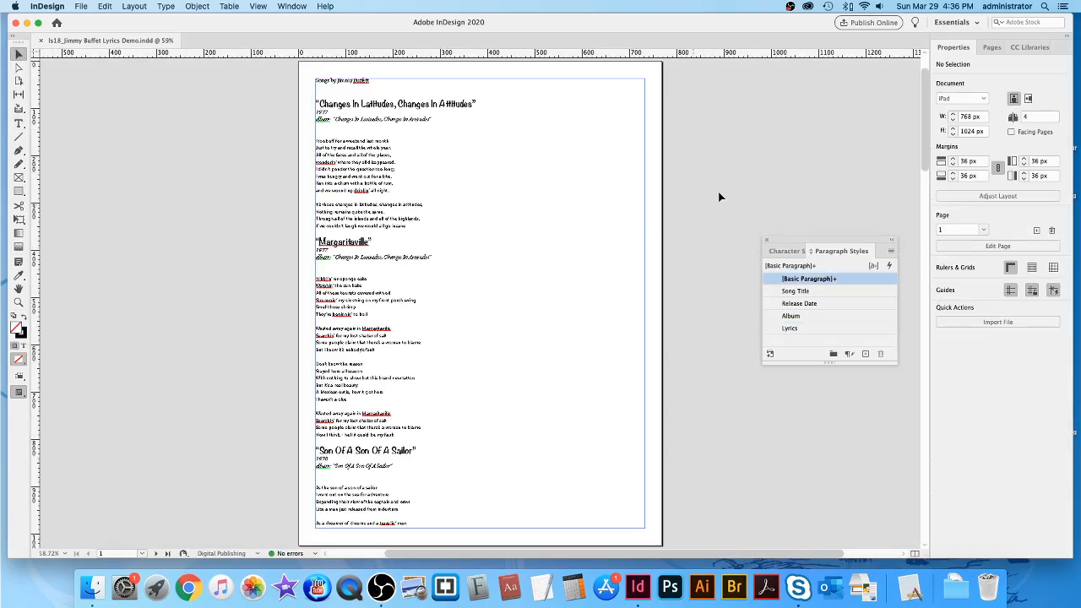
left_click(258, 7)
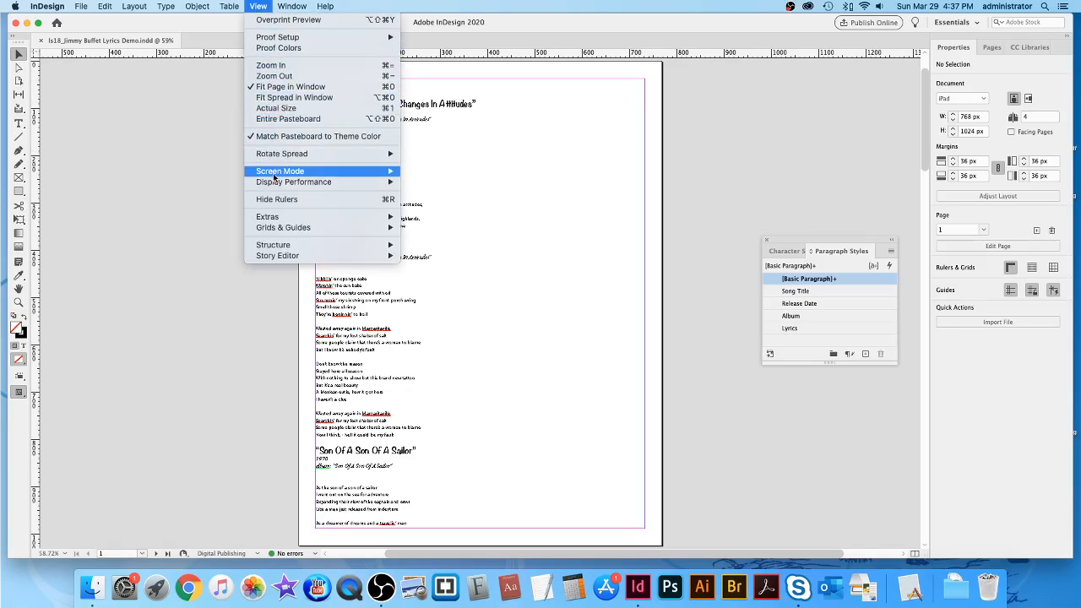
mouse_move(384, 183)
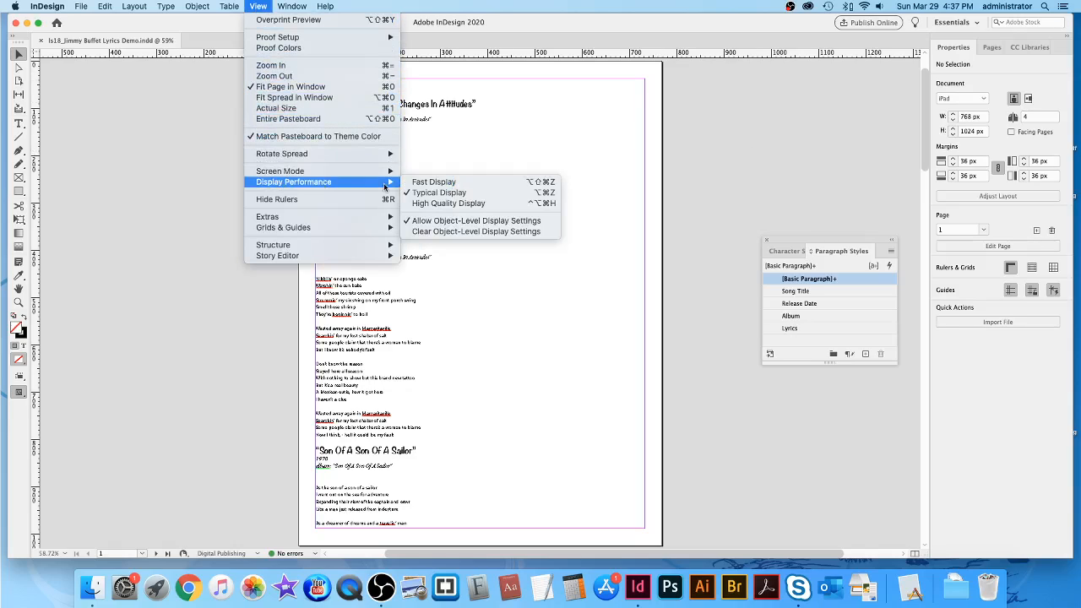
left_click(454, 203)
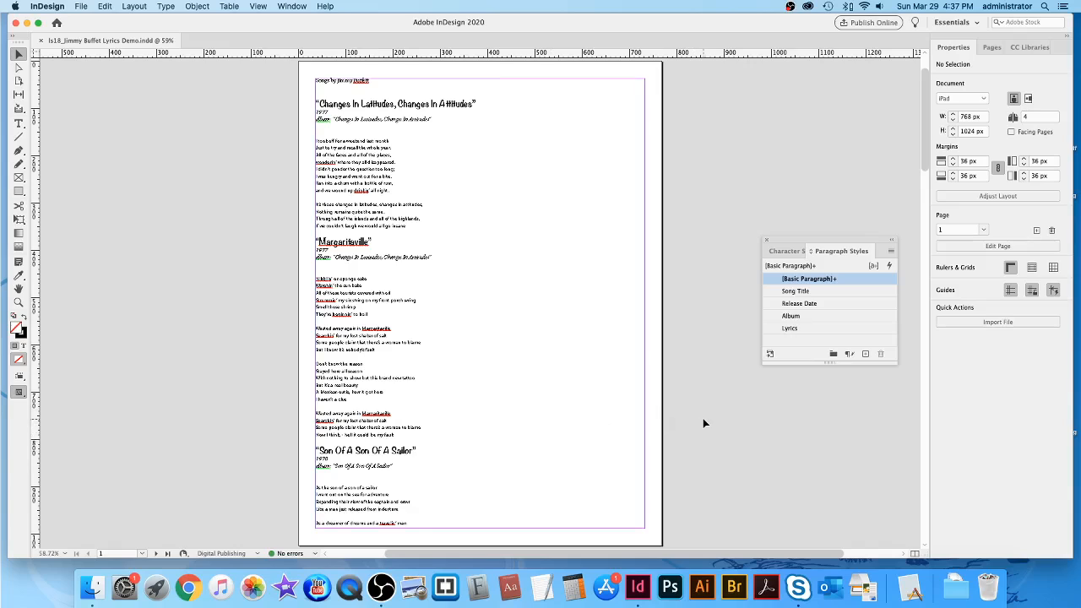
Look over pages 1 and 2, then select the threaded lyrics text frame on page 1.
scroll(703, 418, "down", 15)
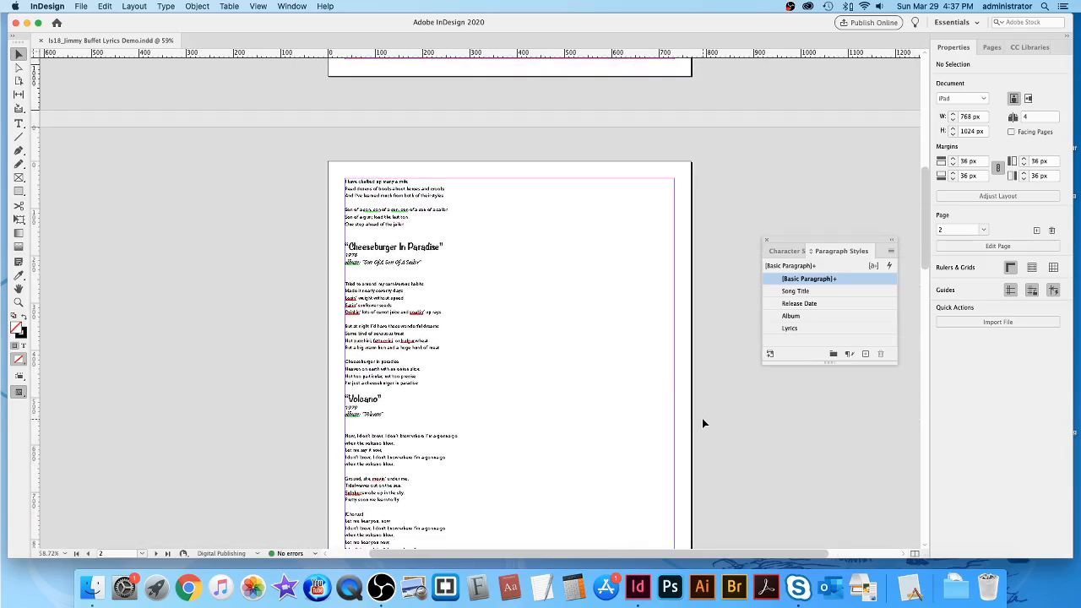
scroll(702, 418, "down", 1)
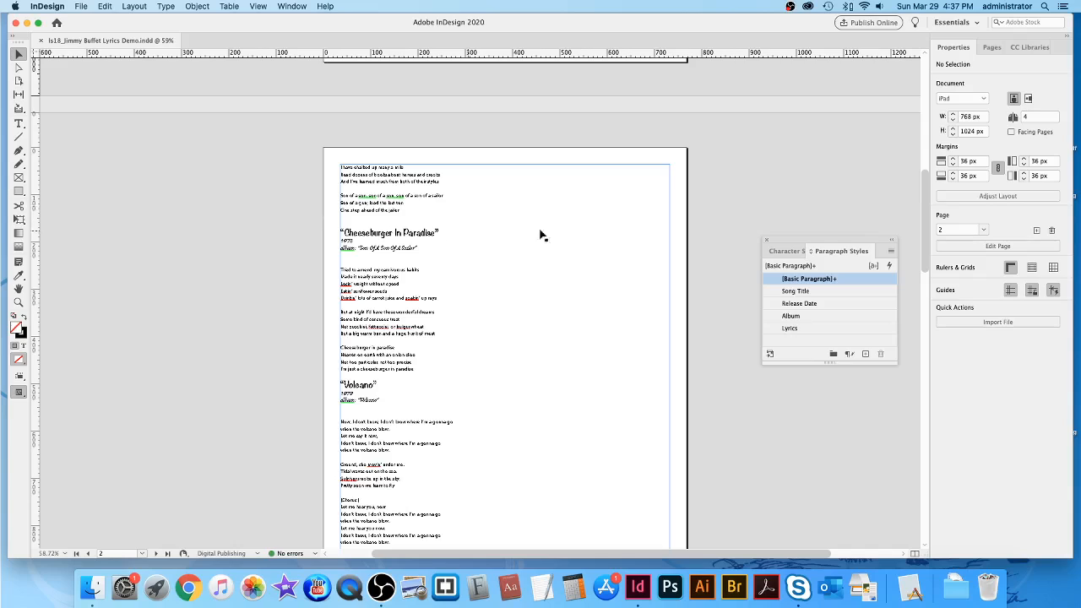
scroll(723, 196, "down", 15)
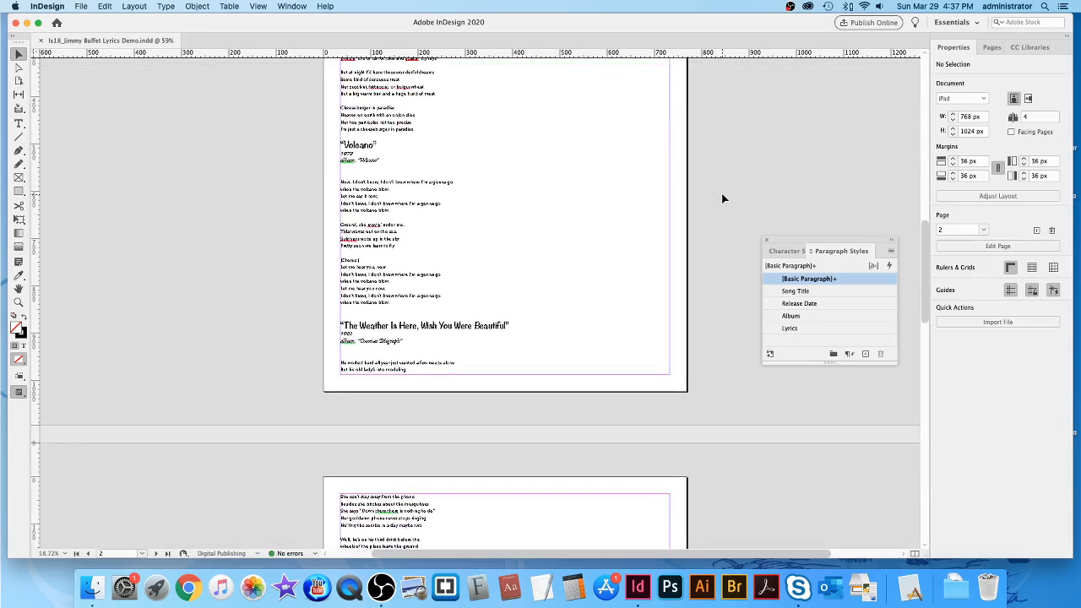
scroll(724, 199, "up", 20)
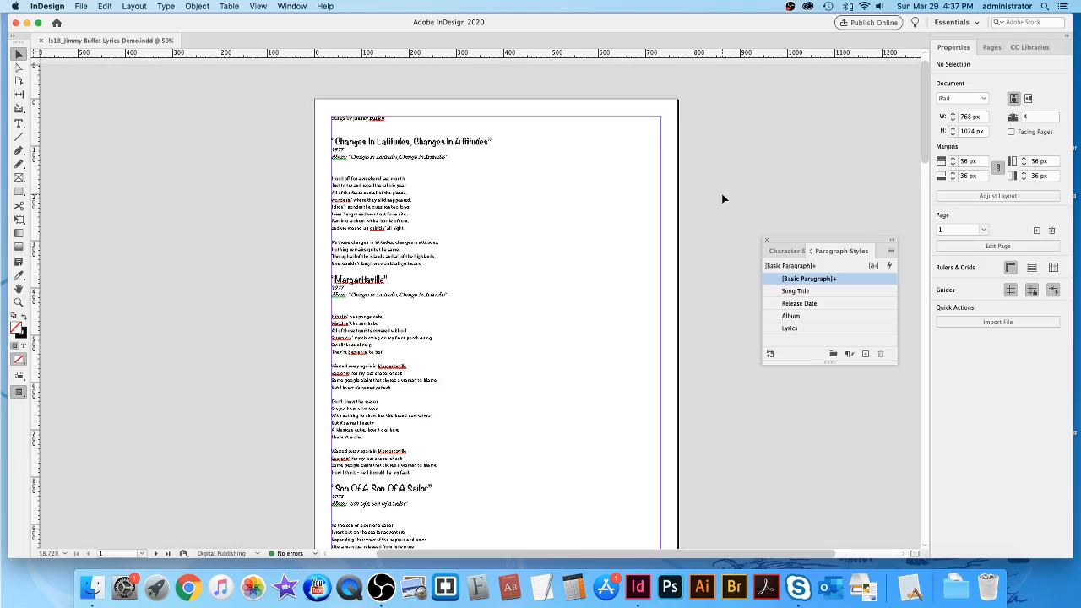
scroll(723, 199, "down", 3)
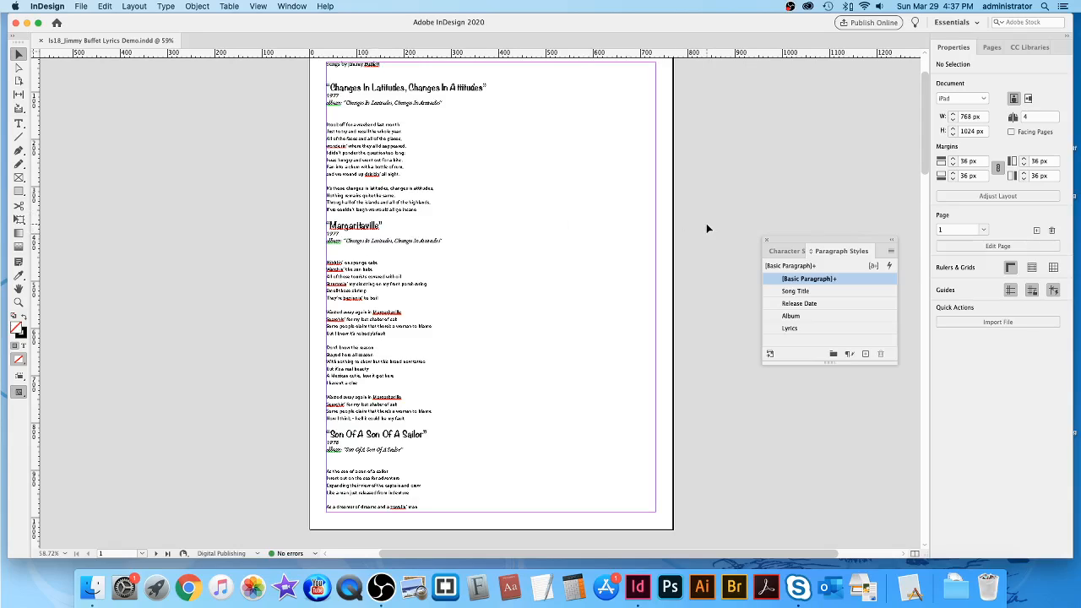
scroll(708, 223, "down", 1)
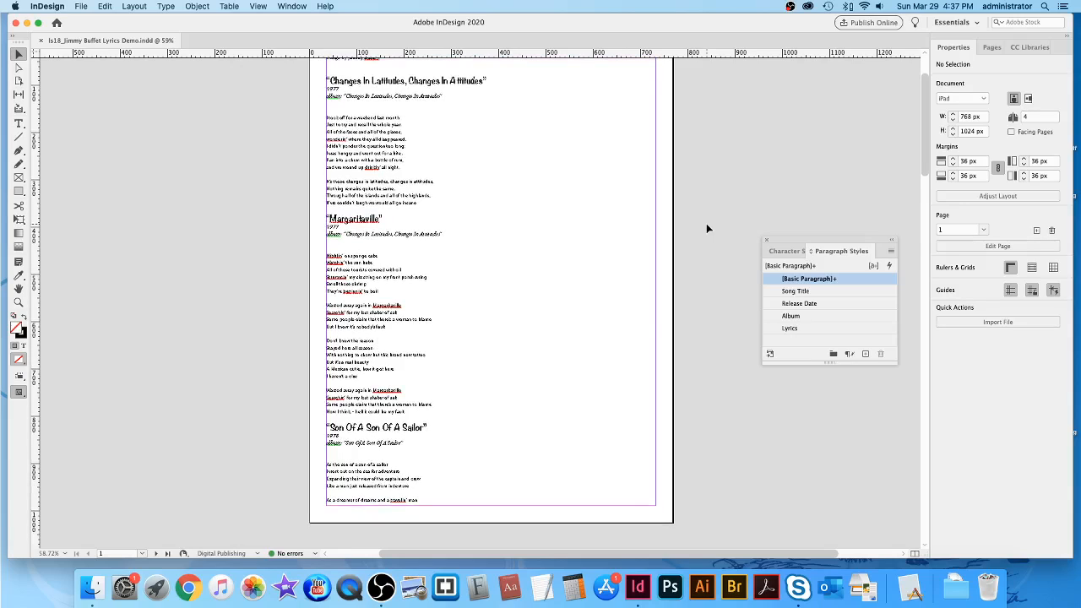
scroll(724, 227, "up", 2)
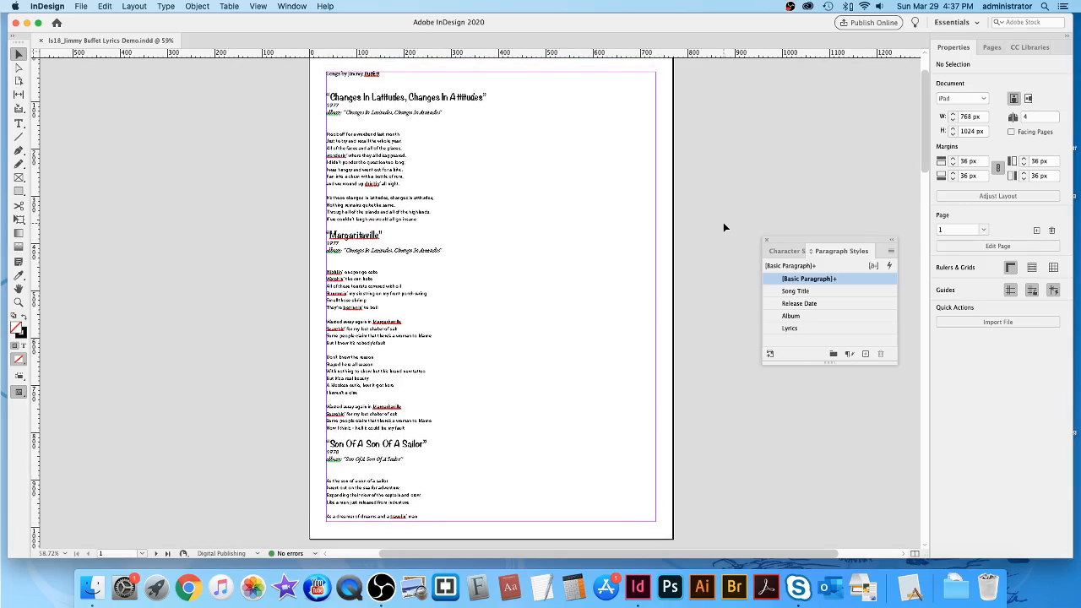
left_click(579, 141)
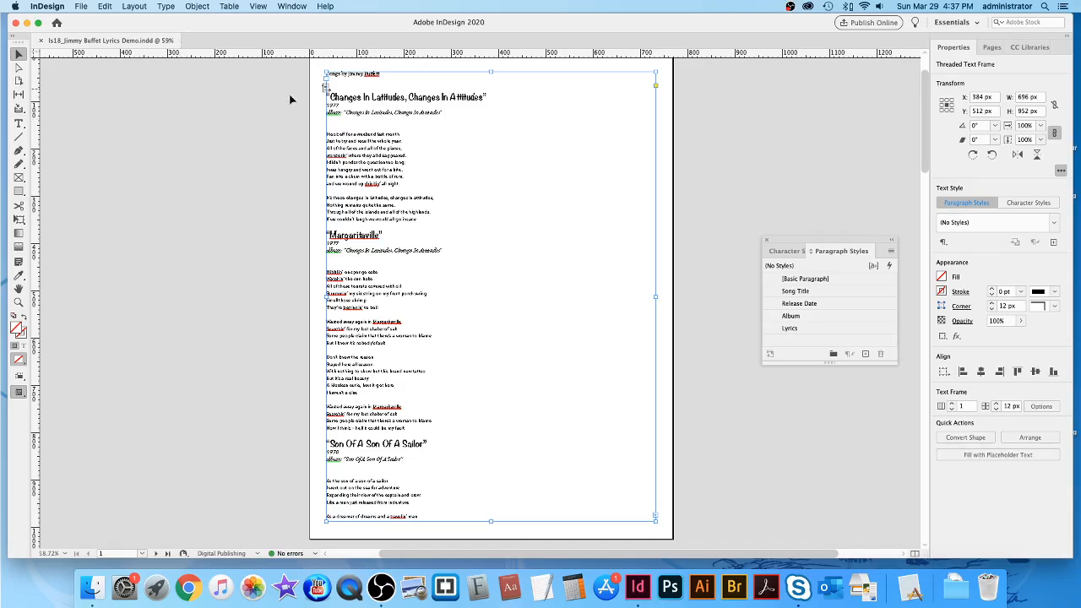
In Text Frame Options, set the page 1 lyrics frame to 2 columns with a 40 px gutter.
left_click(199, 6)
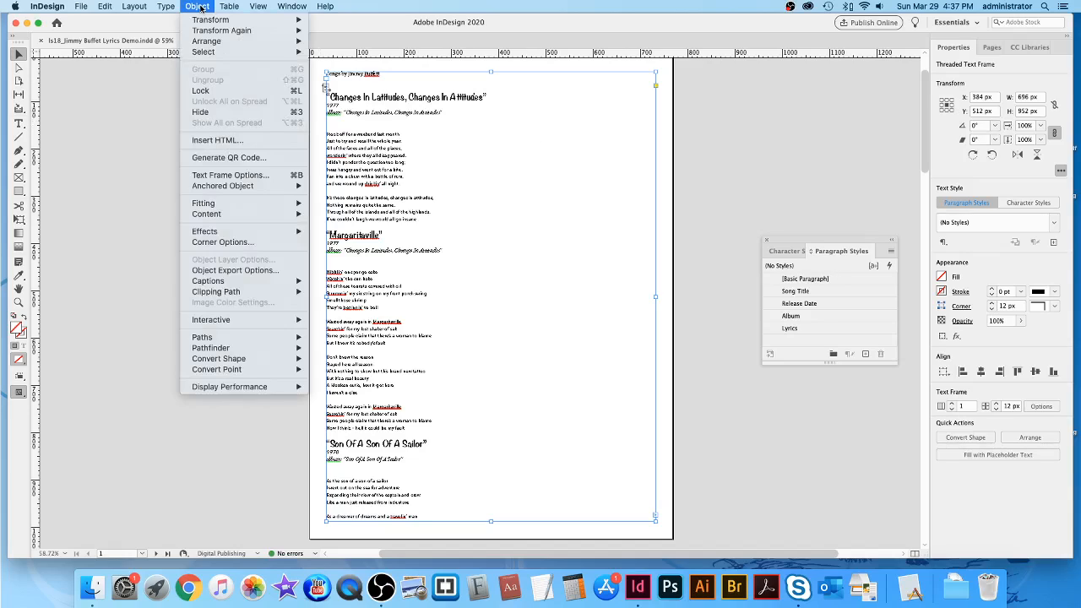
left_click(227, 176)
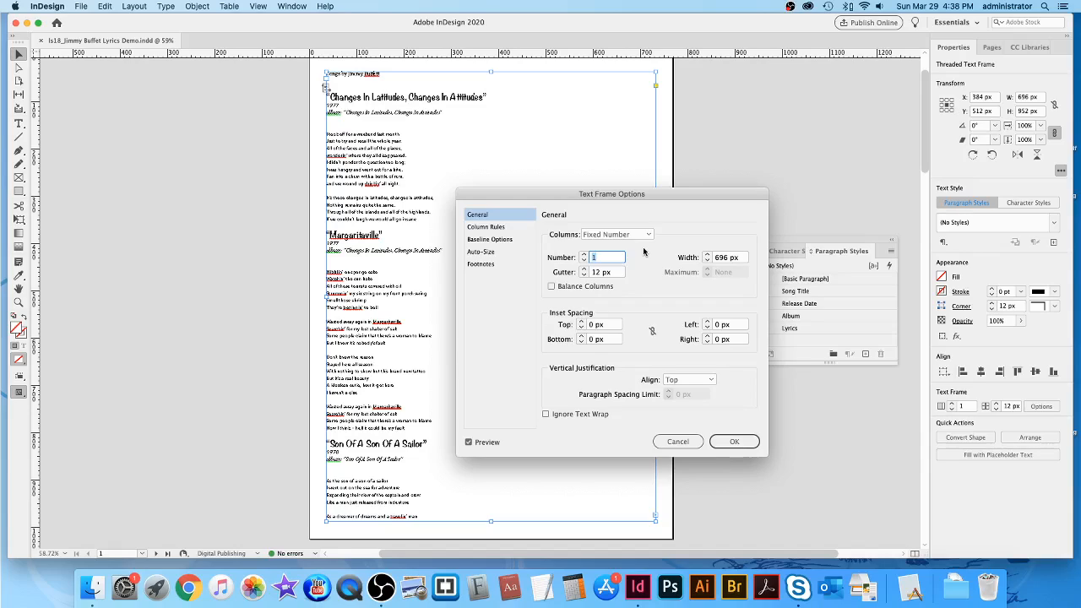
left_click(584, 255)
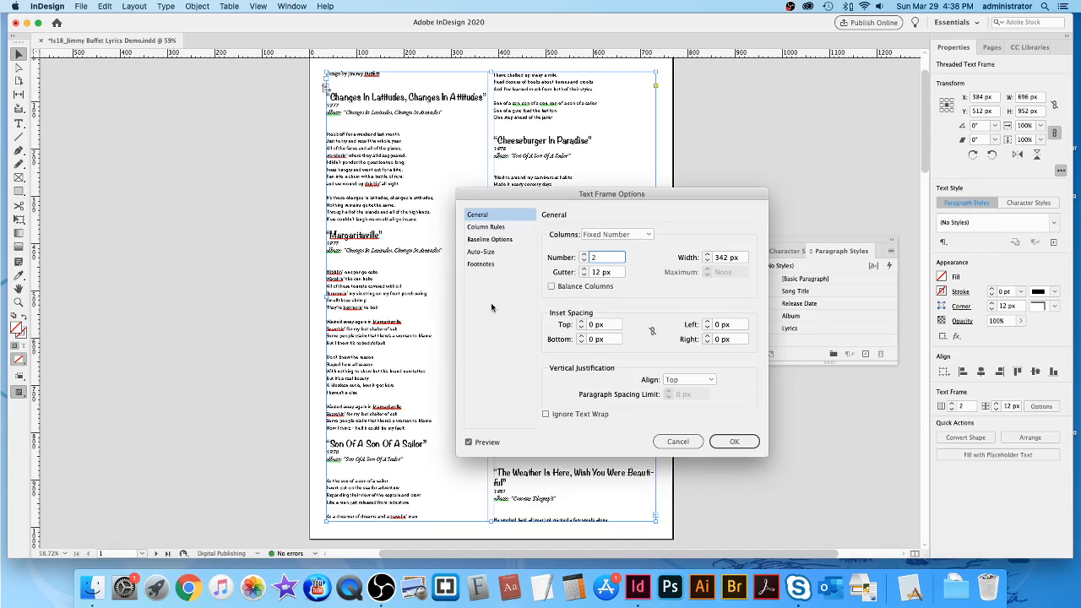
left_click_drag(572, 196, 630, 230)
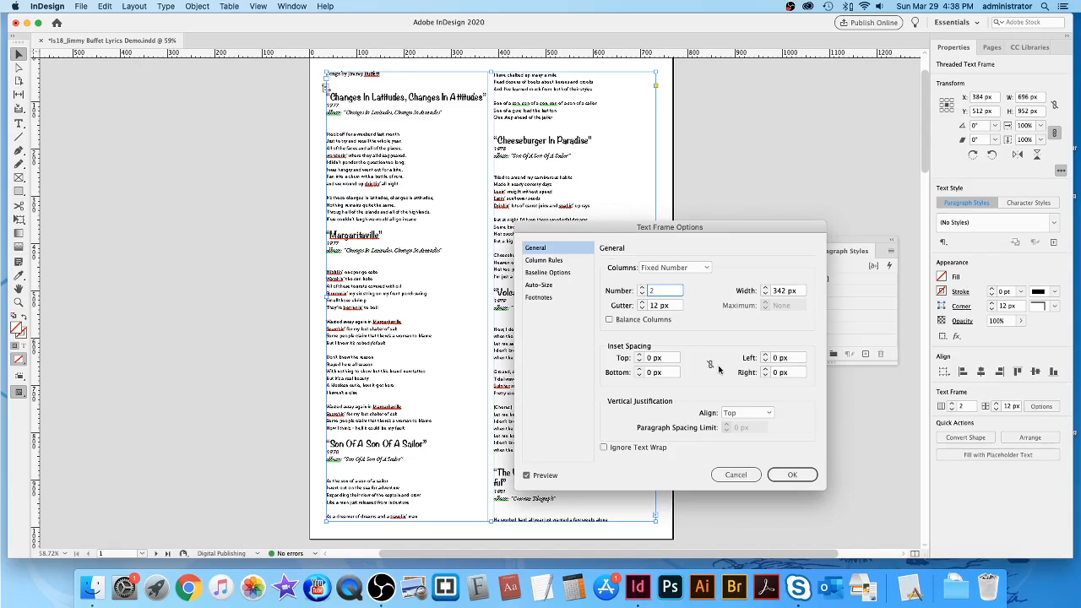
left_click(642, 302)
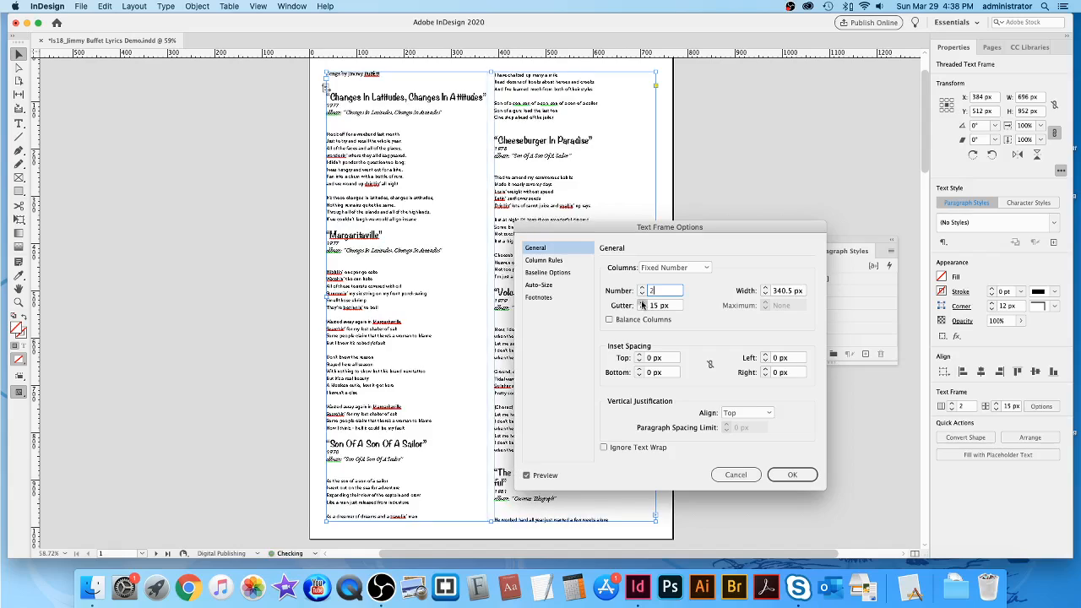
left_click(642, 302)
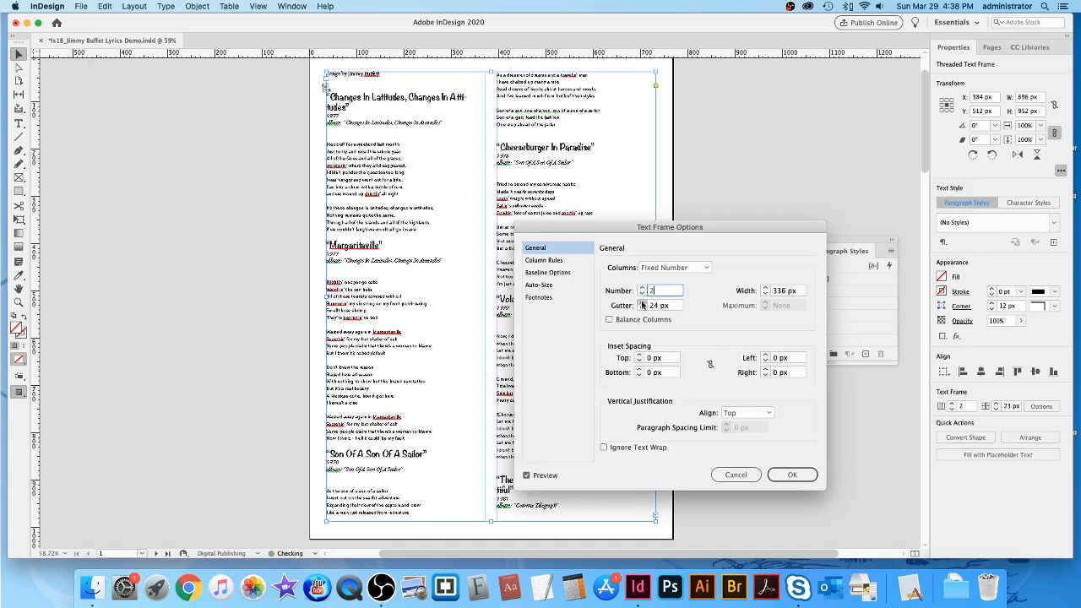
left_click(643, 303)
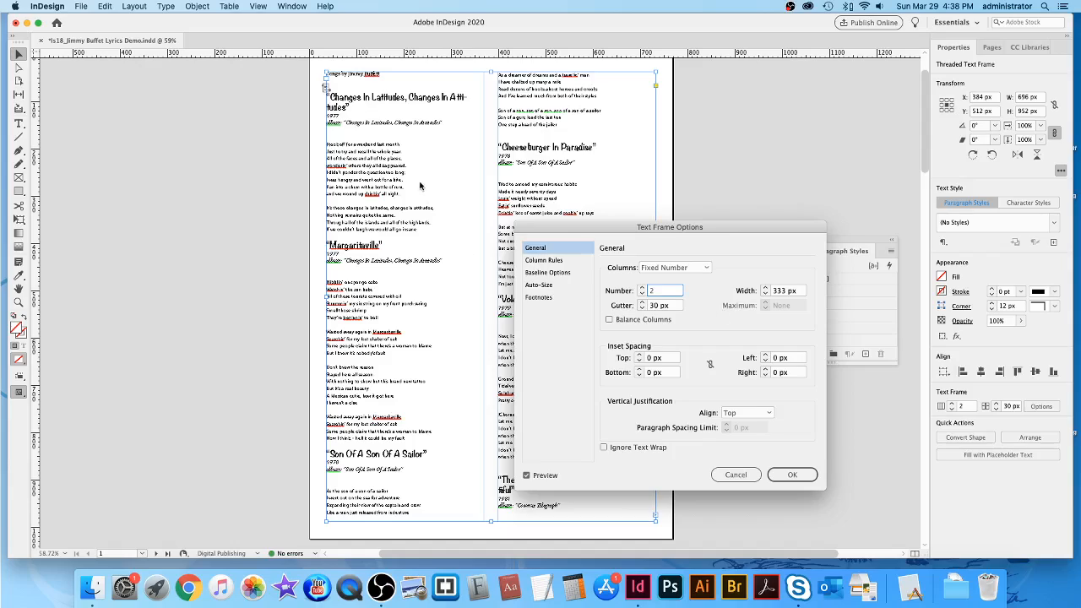
left_click_drag(659, 307, 651, 307)
left_click(675, 292)
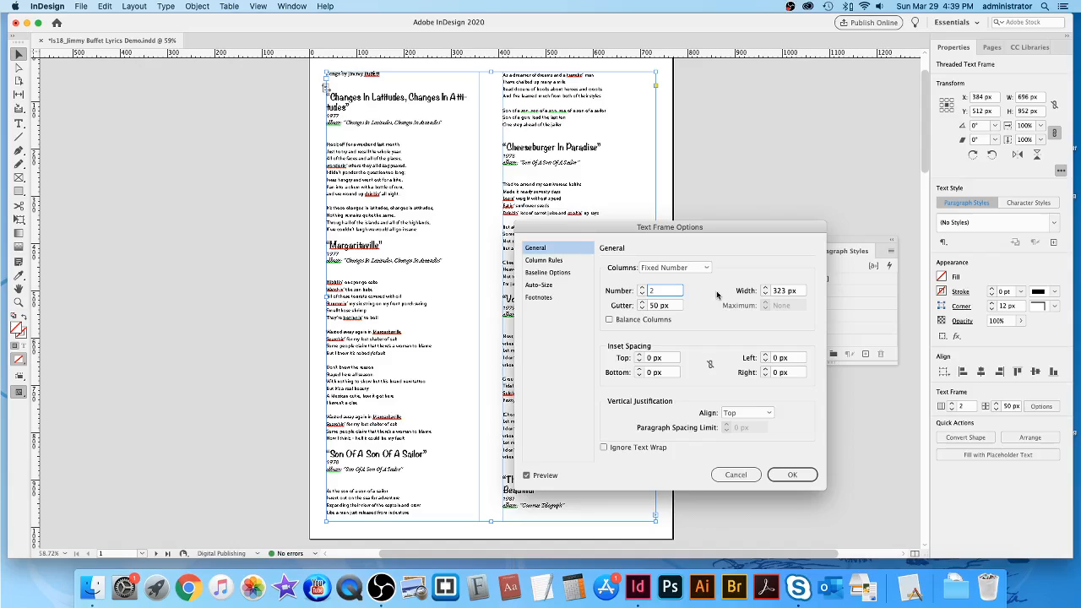
left_click(651, 306)
left_click(675, 293)
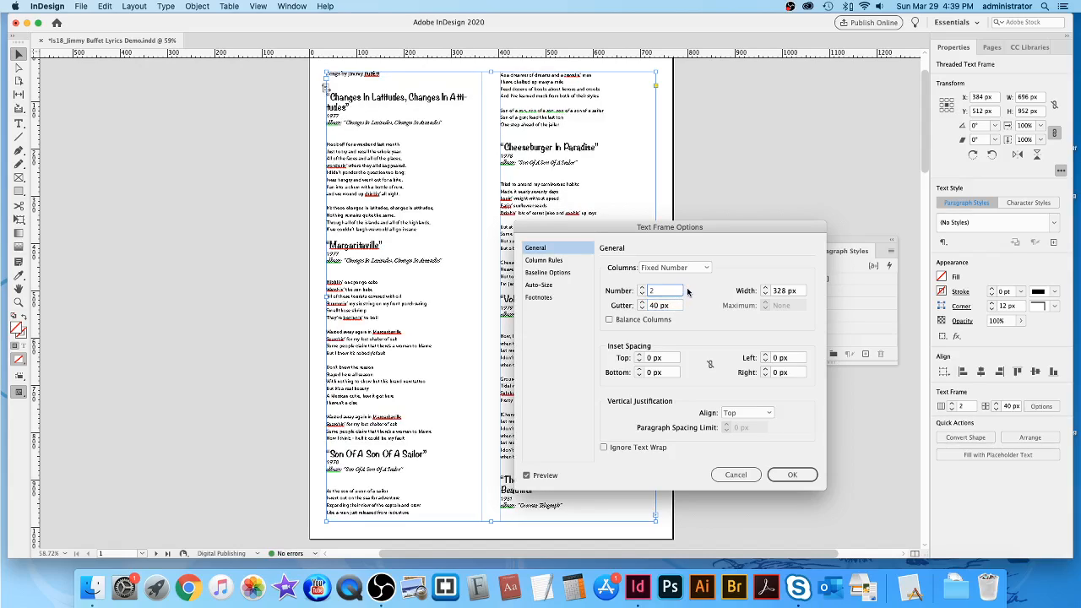
left_click_drag(698, 228, 684, 191)
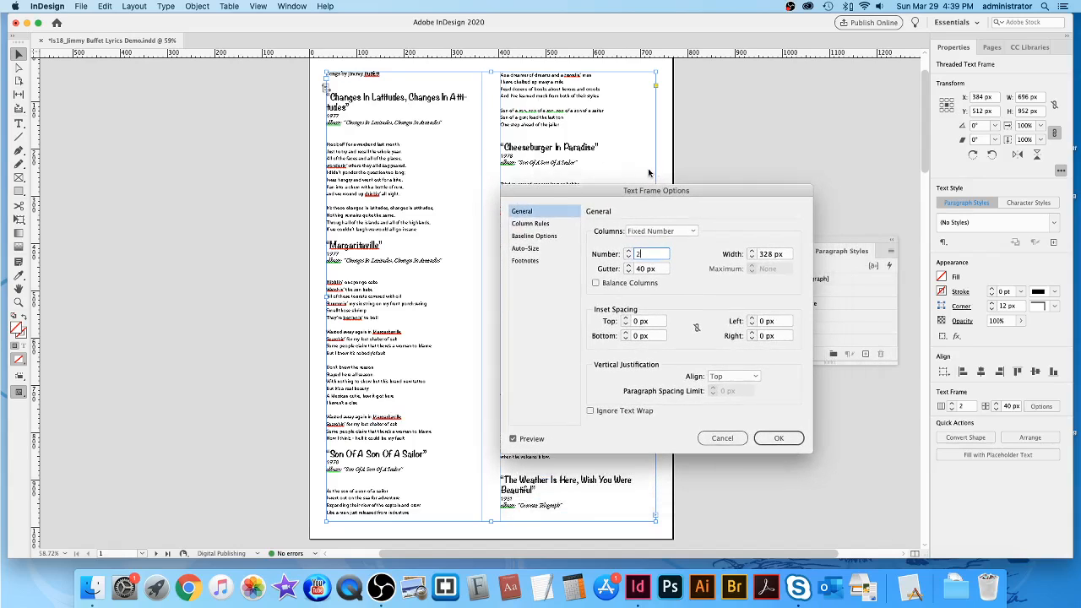
left_click_drag(616, 191, 603, 189)
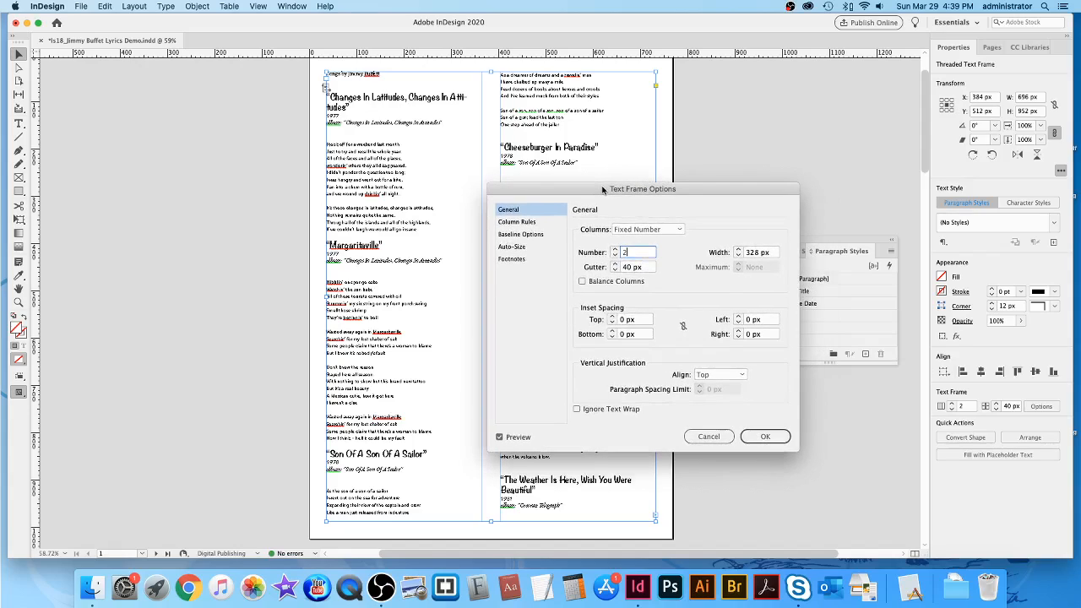
left_click(766, 437)
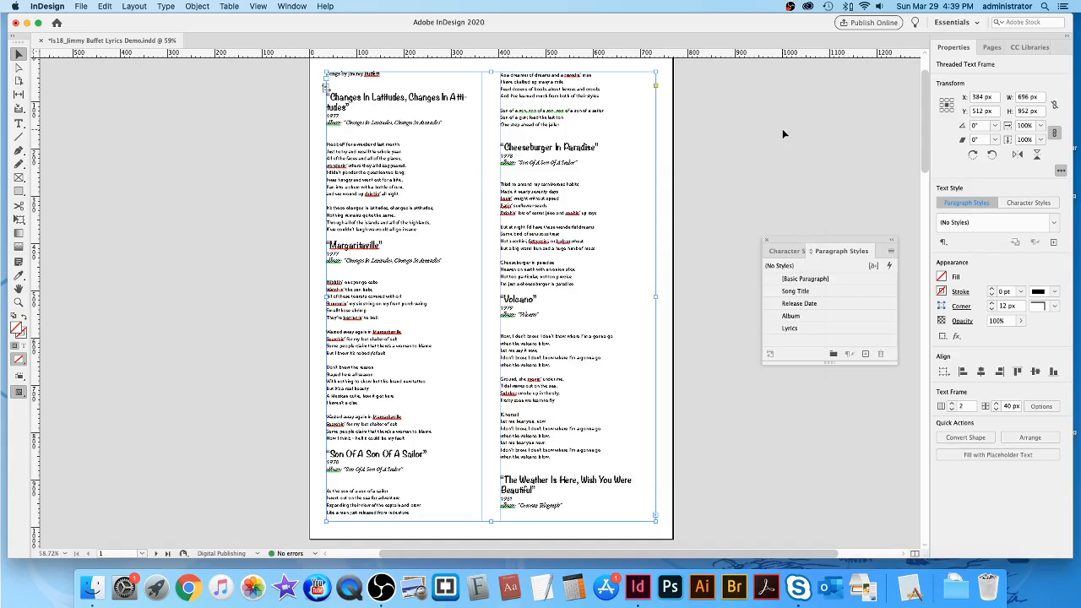
left_click(746, 145)
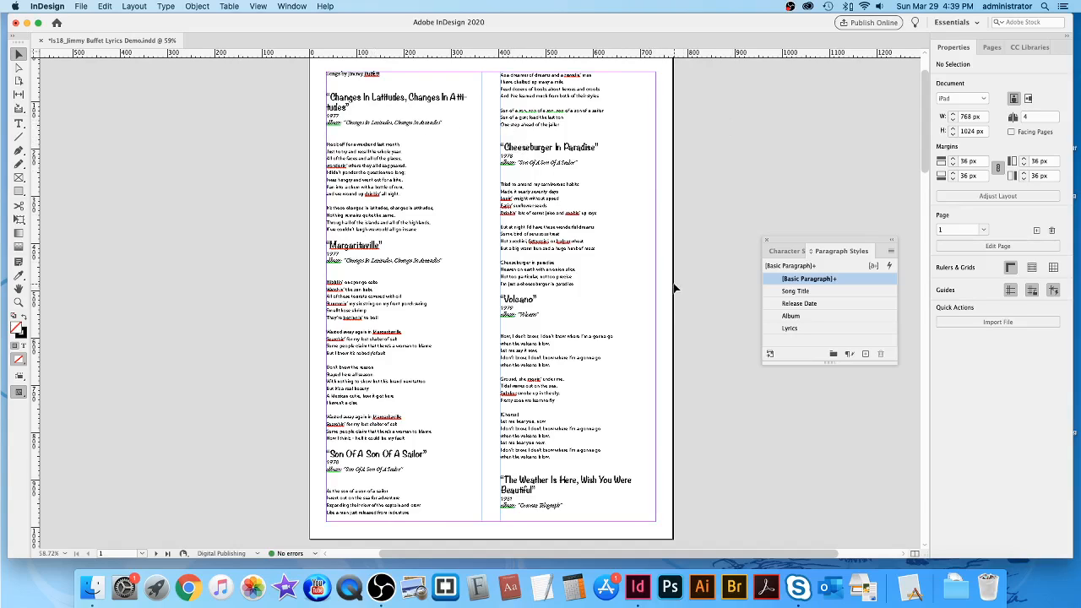
scroll(673, 285, "down", 10)
scroll(673, 288, "up", 3)
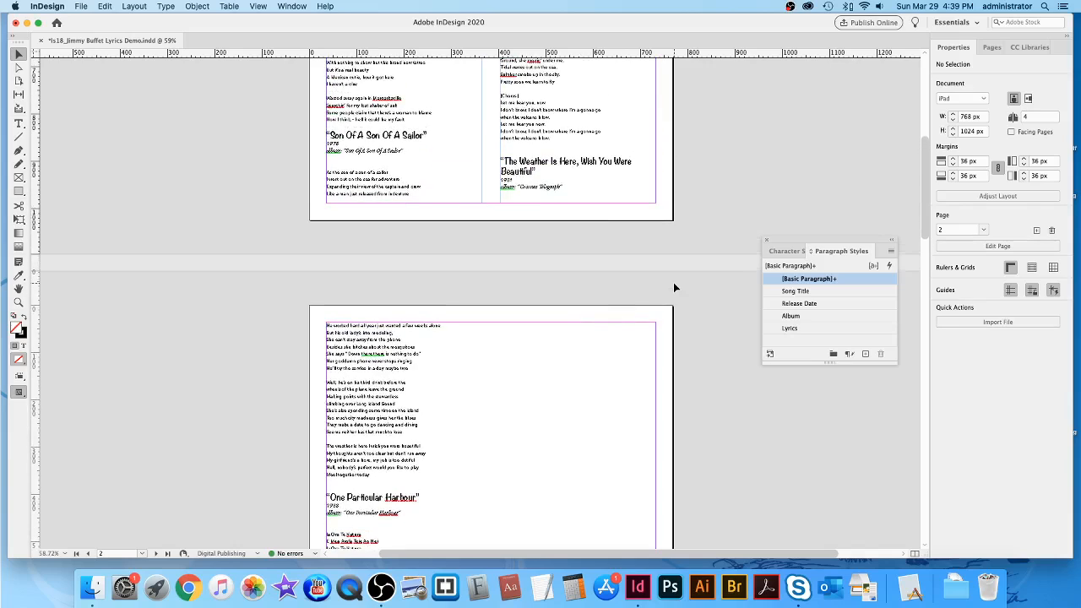
scroll(674, 288, "down", 7)
scroll(673, 288, "down", 8)
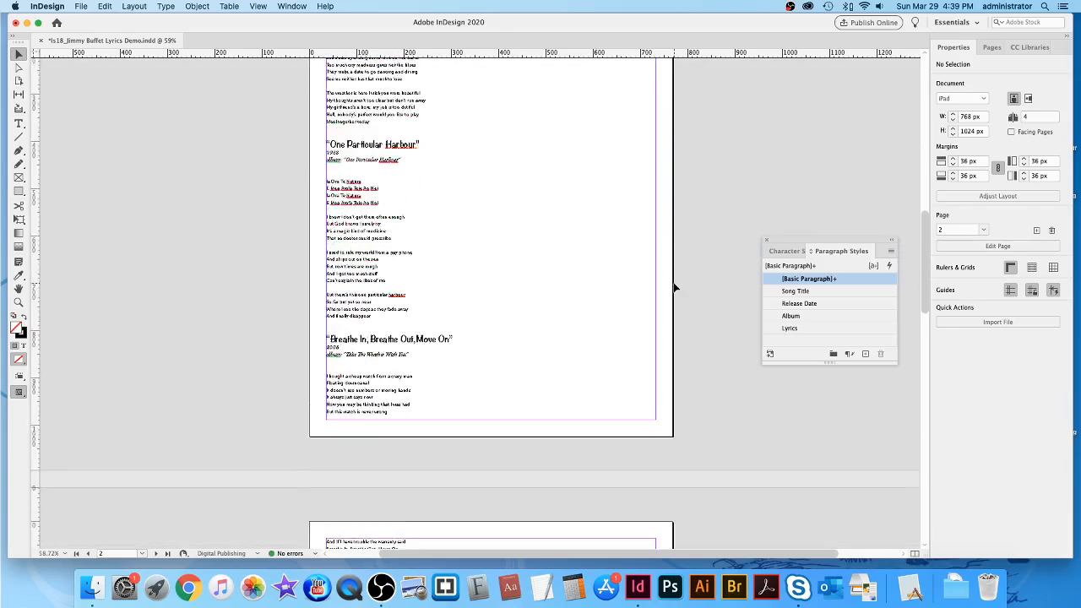
scroll(673, 288, "up", 6)
scroll(674, 288, "down", 18)
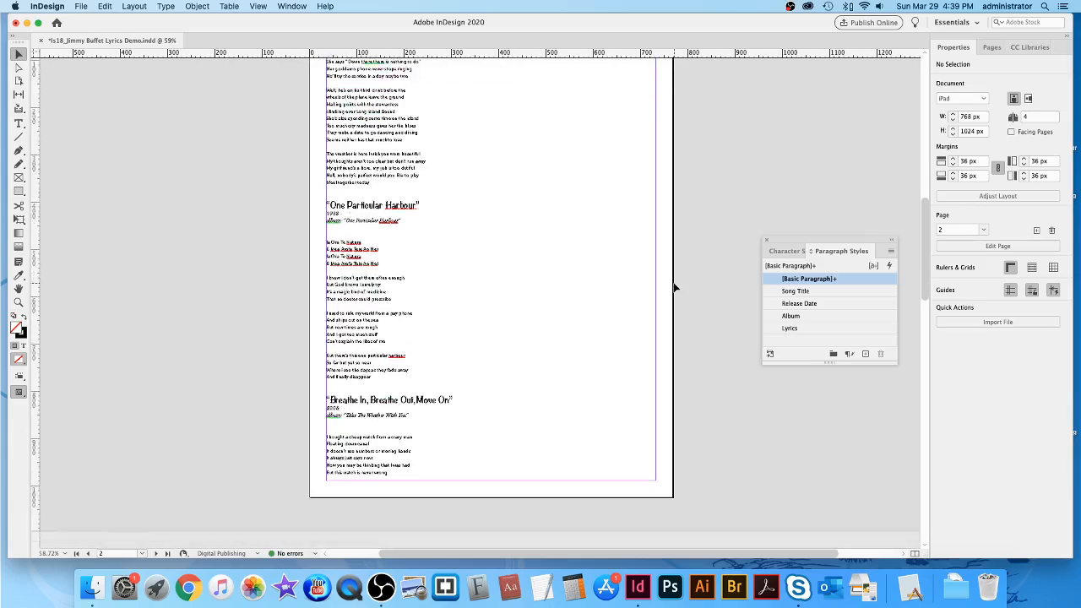
scroll(732, 177, "down", 1)
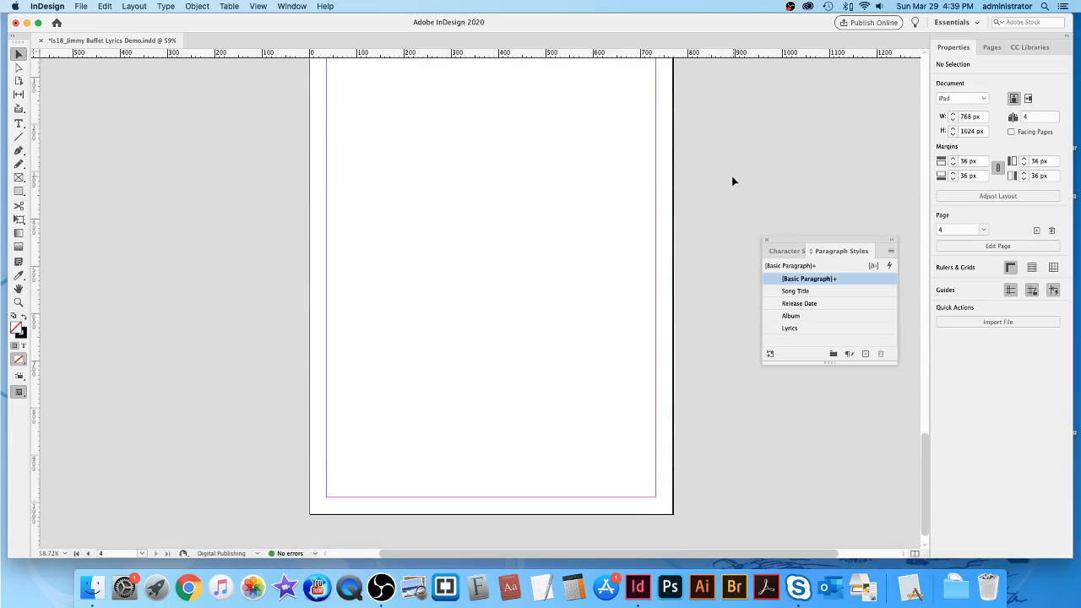
scroll(732, 177, "up", 7)
scroll(732, 181, "up", 5)
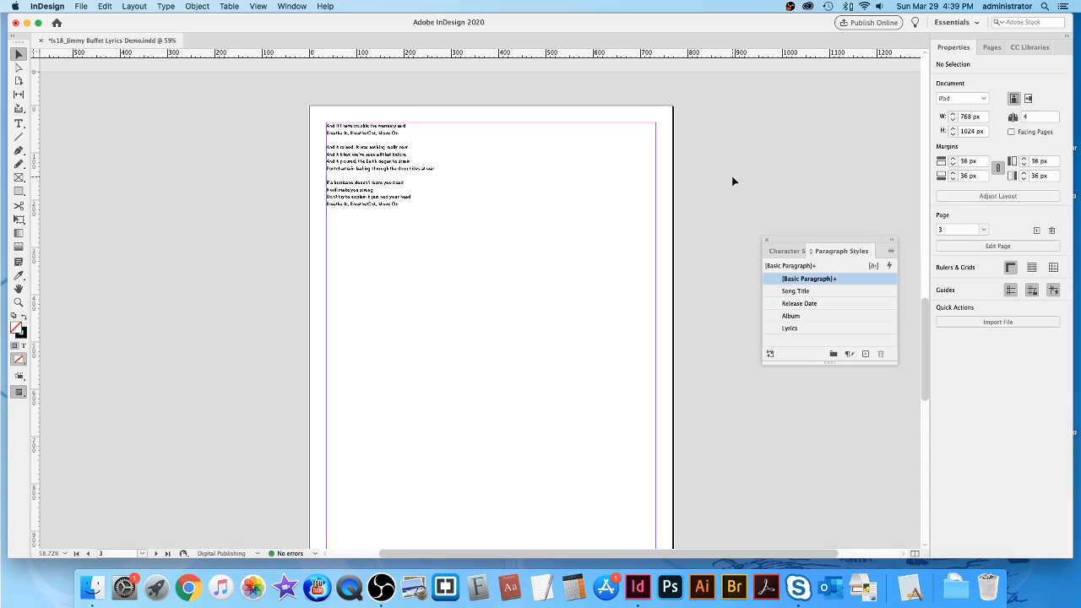
scroll(714, 177, "up", 10)
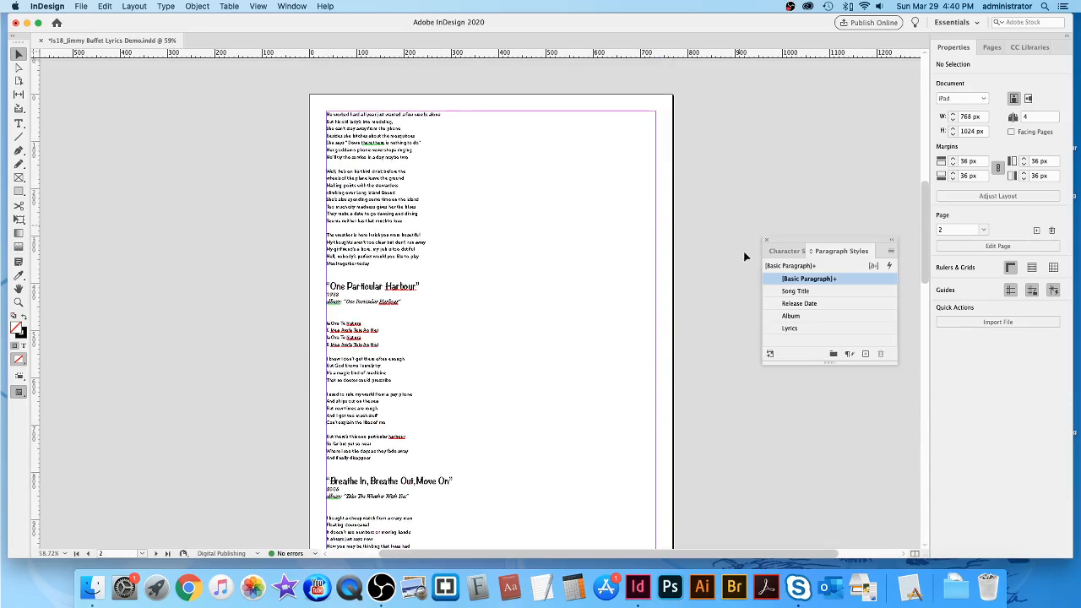
scroll(770, 118, "up", 3)
scroll(771, 118, "up", 5)
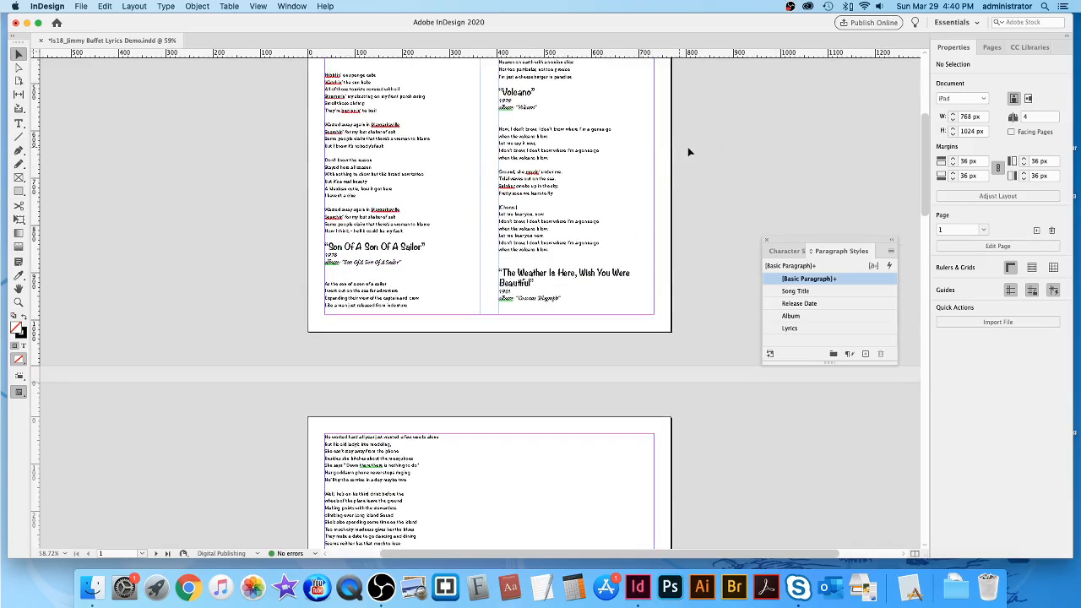
scroll(712, 152, "down", 7)
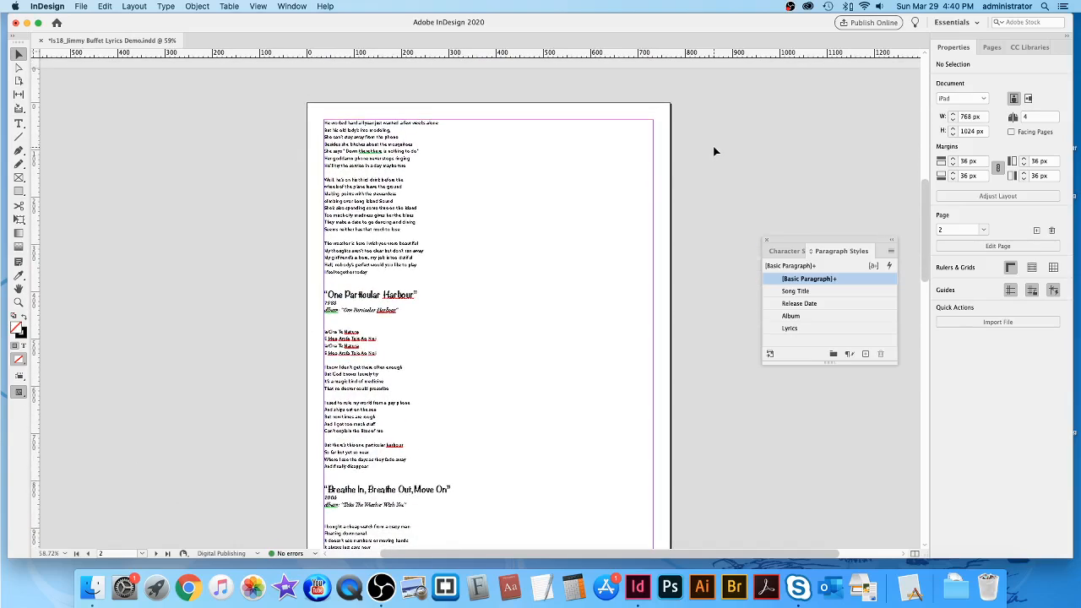
Select the page 2 lyrics frame and give it 2 columns with a 40 px gutter.
left_click(482, 219)
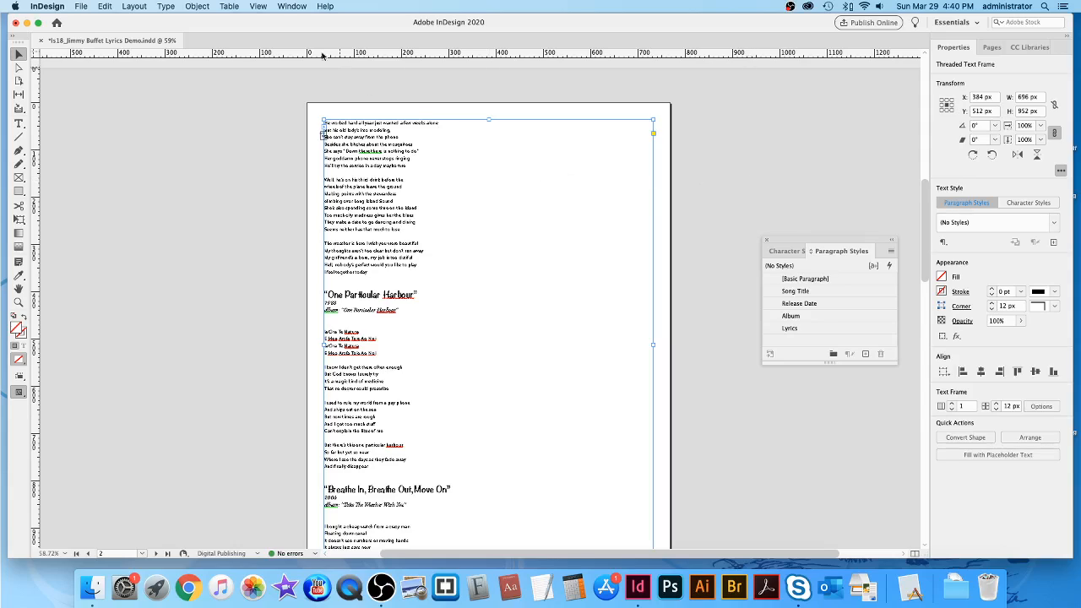
left_click(197, 7)
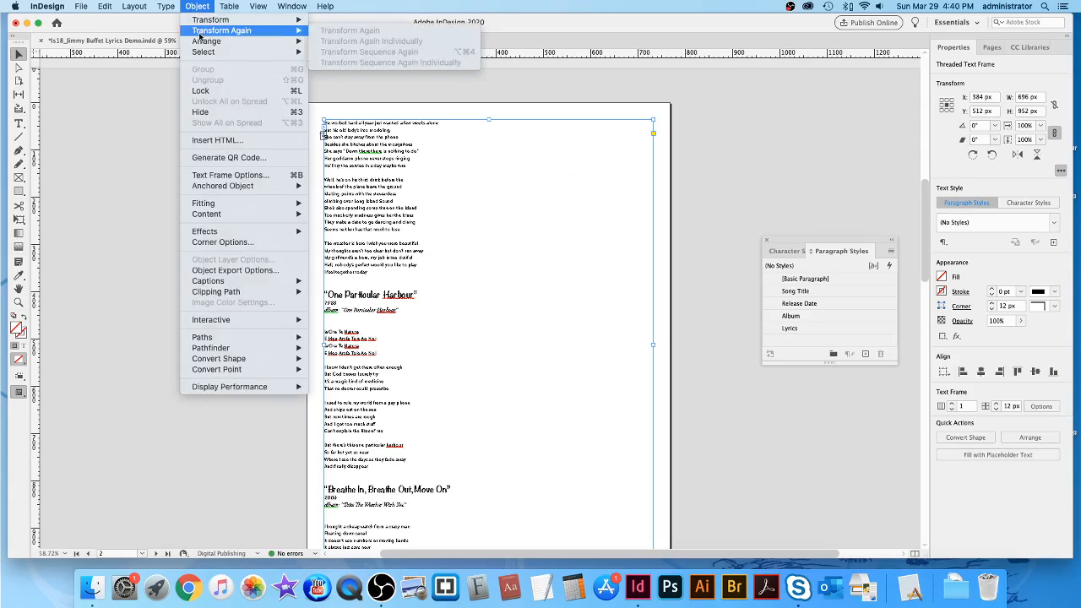
left_click(212, 176)
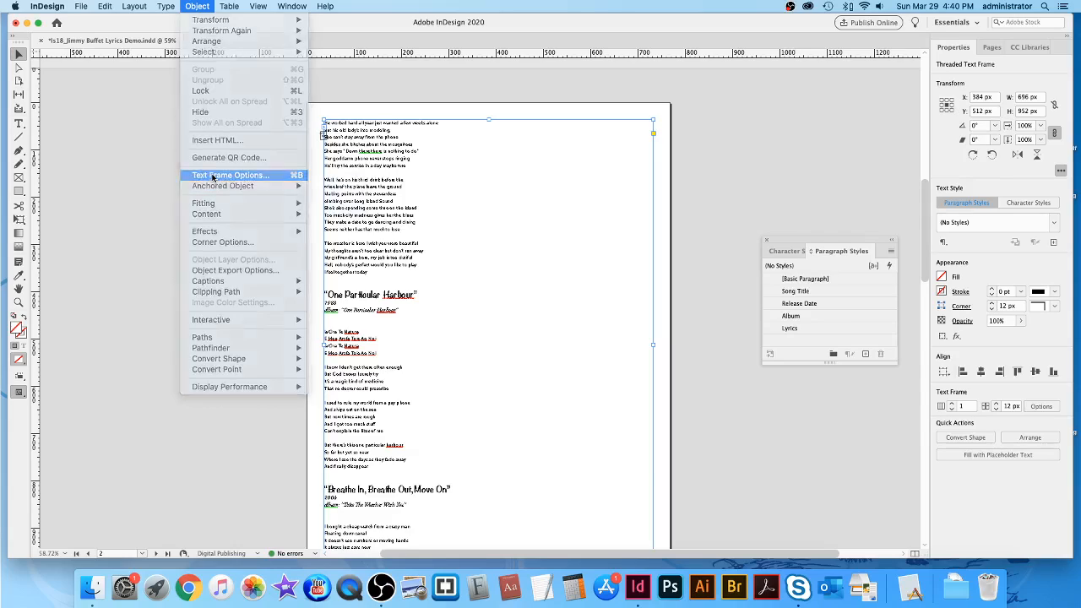
left_click(616, 250)
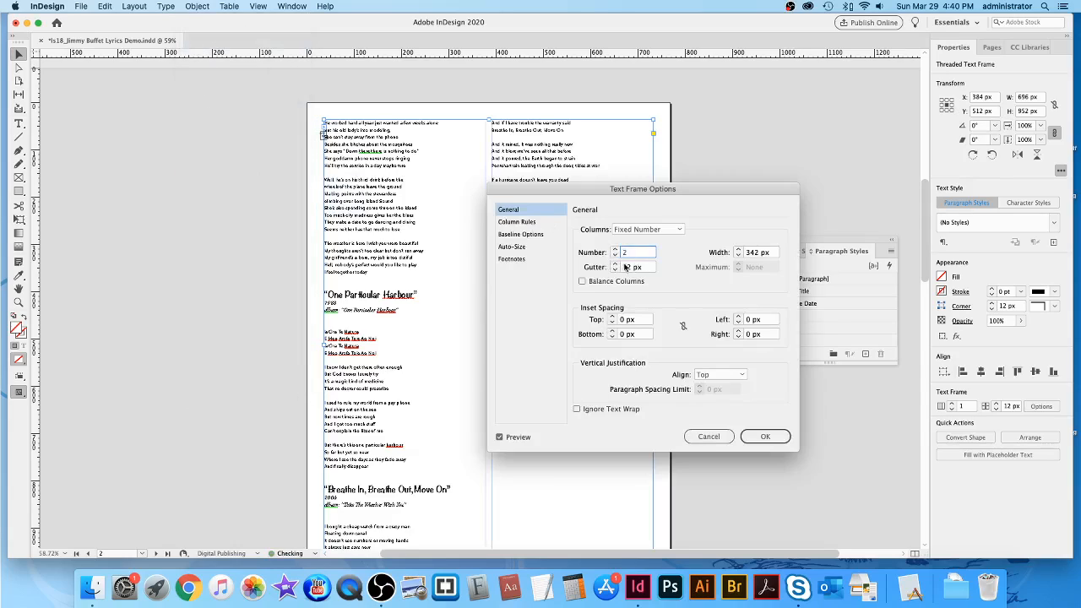
left_click(623, 267)
type("40")
left_click(776, 438)
scroll(732, 134, "up", 15)
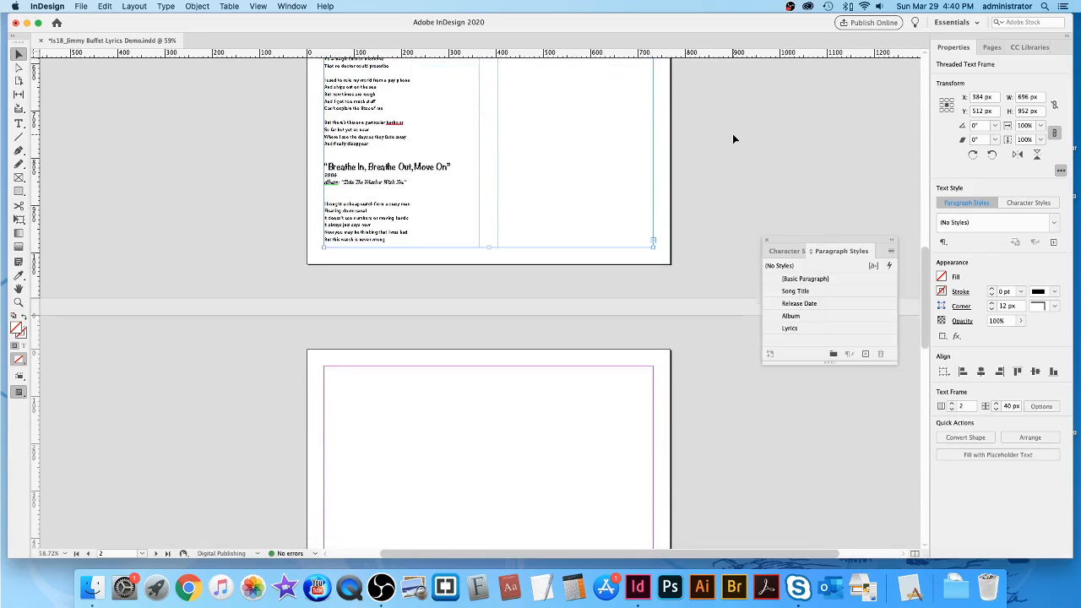
scroll(732, 133, "down", 20)
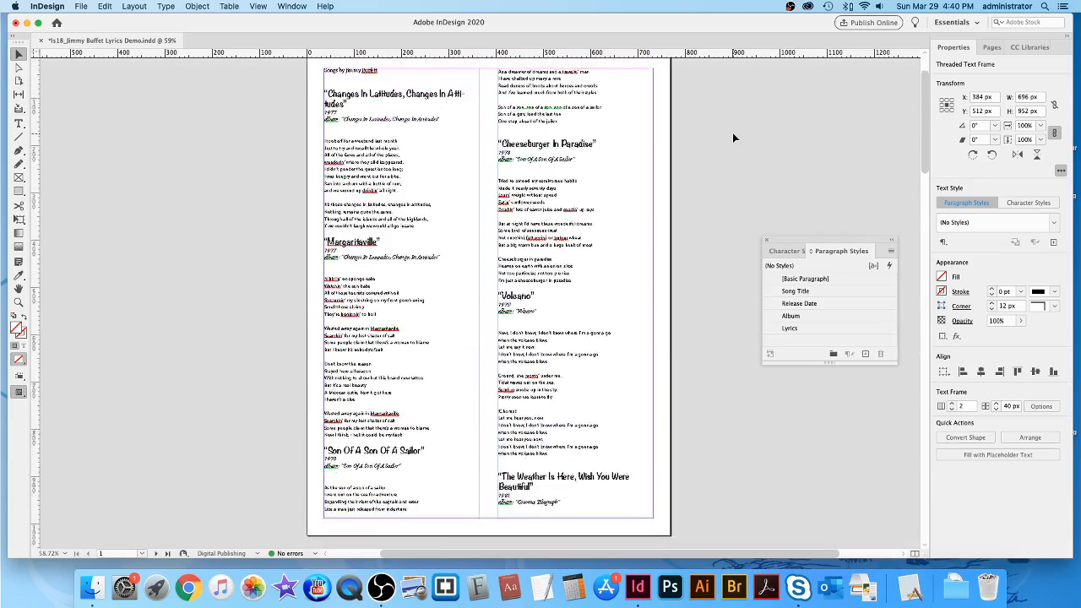
scroll(732, 132, "down", 5)
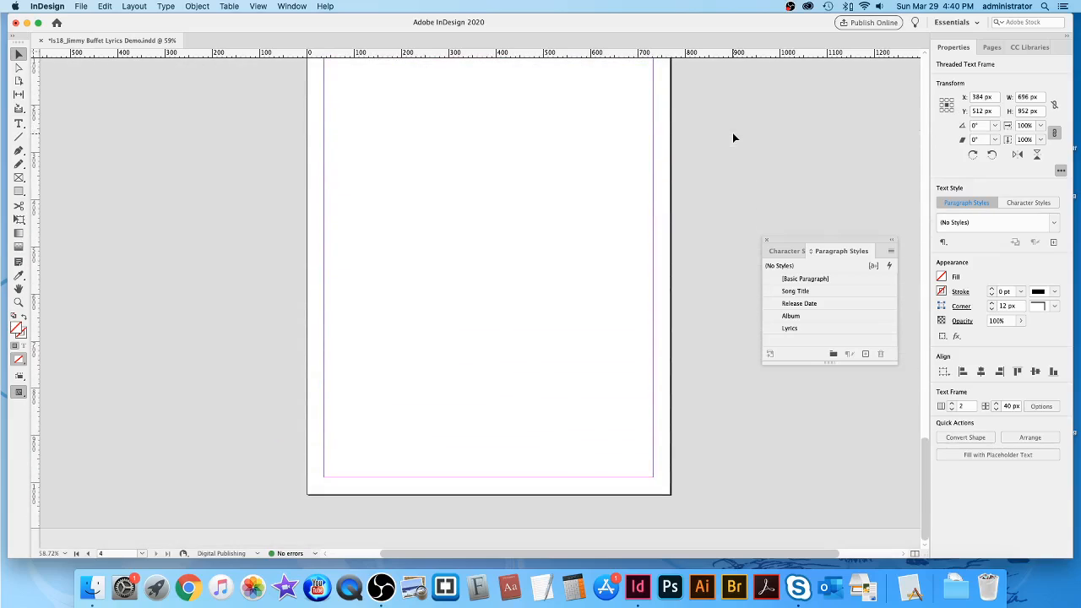
scroll(732, 135, "up", 3)
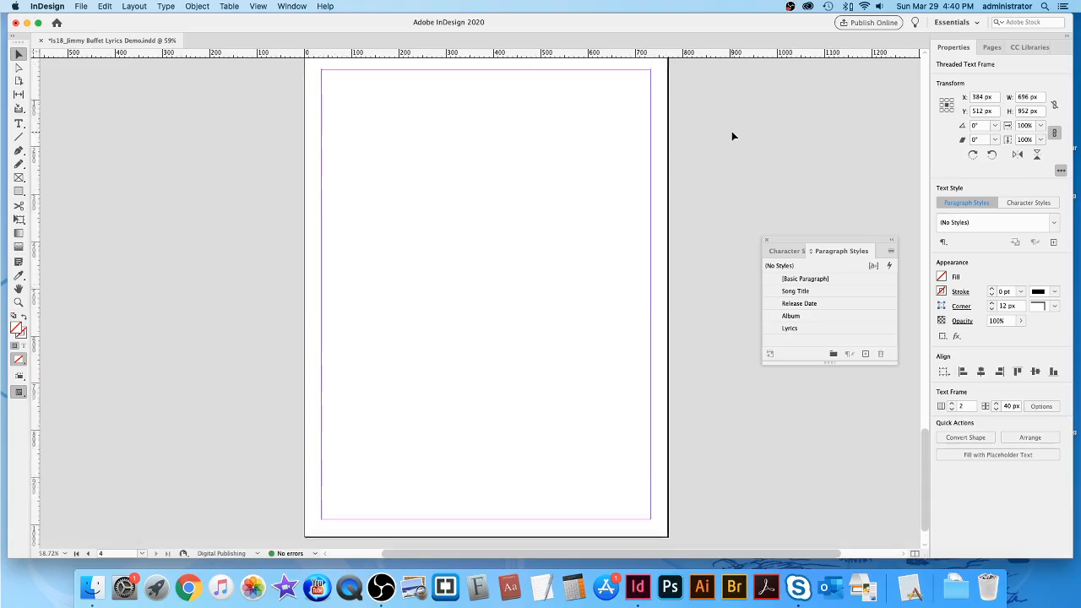
scroll(733, 135, "up", 5)
scroll(732, 136, "up", 1)
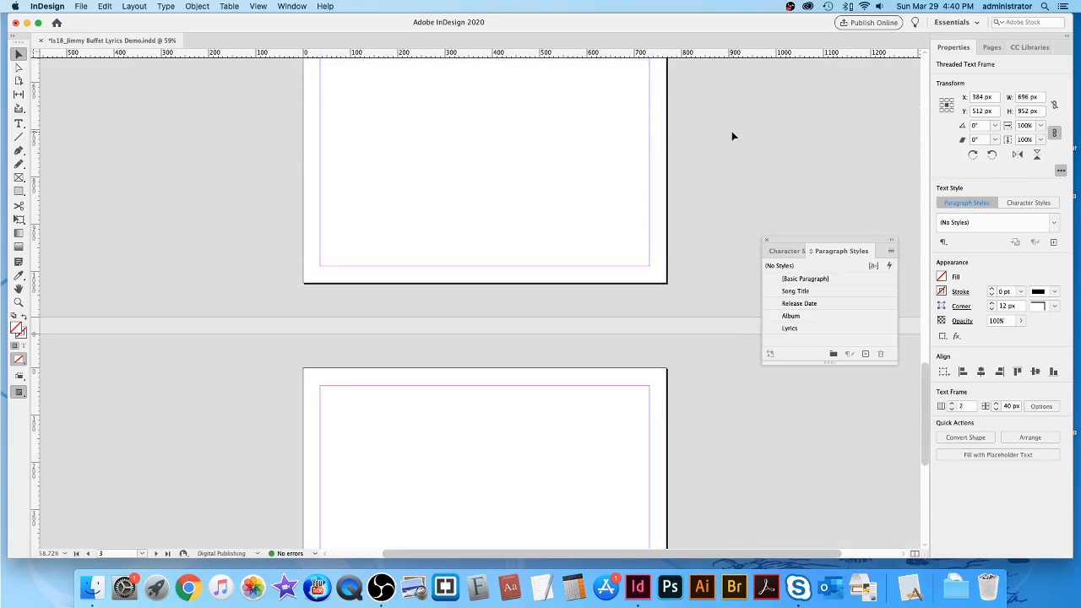
scroll(728, 131, "up", 1)
scroll(722, 134, "right", 1)
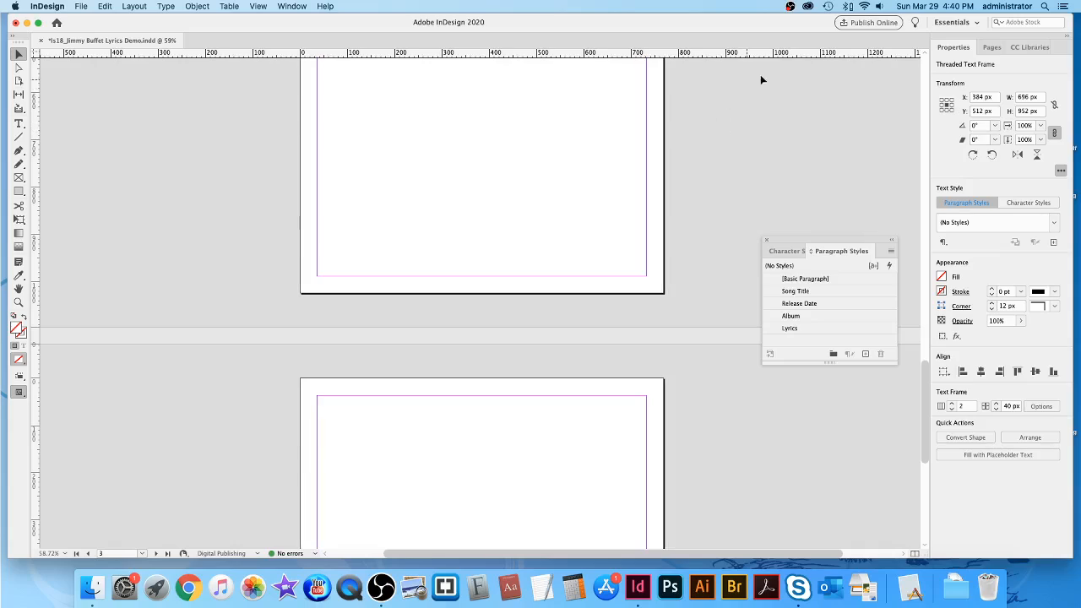
Delete empty pages 4 and 3 in the Pages panel, confirming each warning.
left_click(992, 48)
left_click(976, 119)
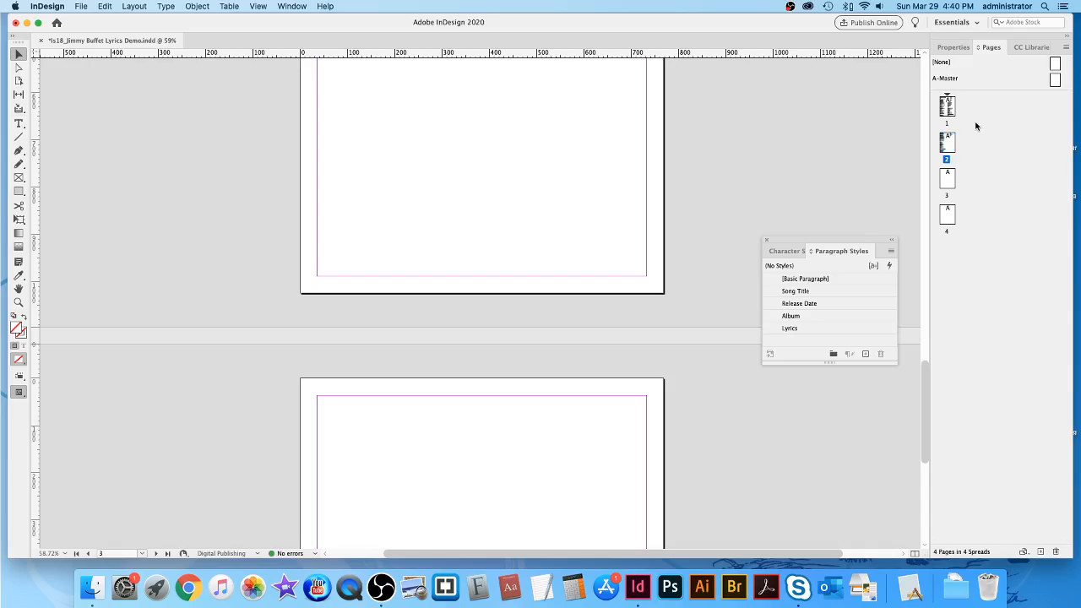
left_click(948, 217)
left_click(1056, 551)
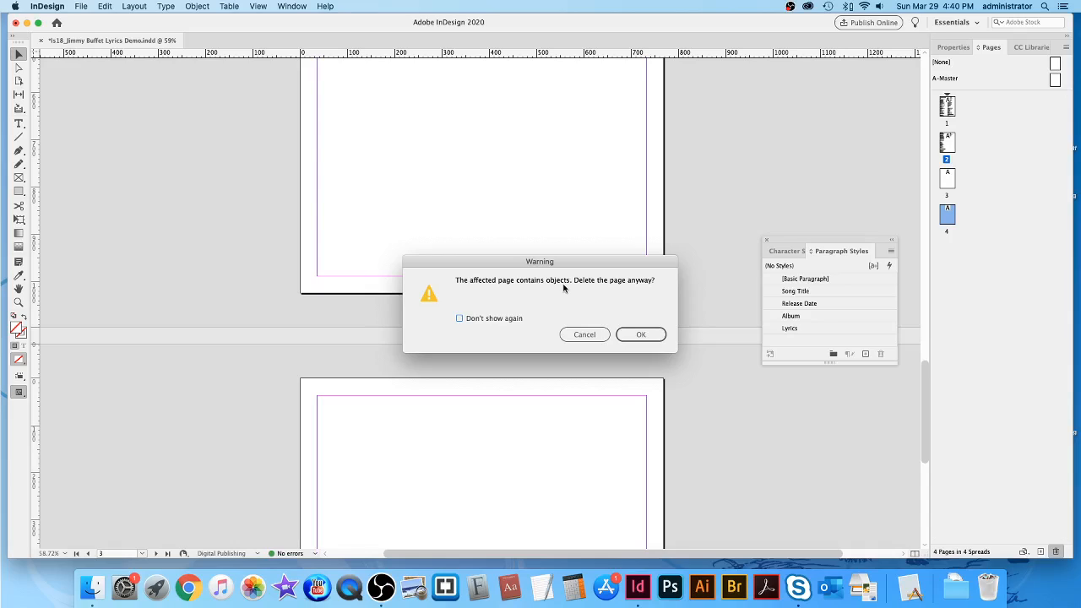
left_click(647, 336)
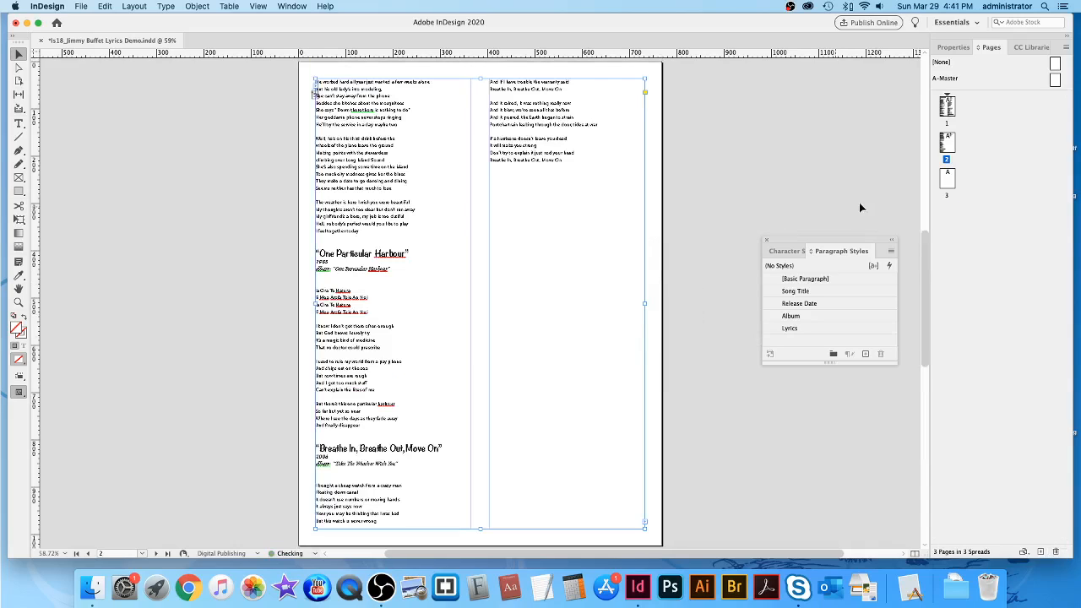
left_click(947, 179)
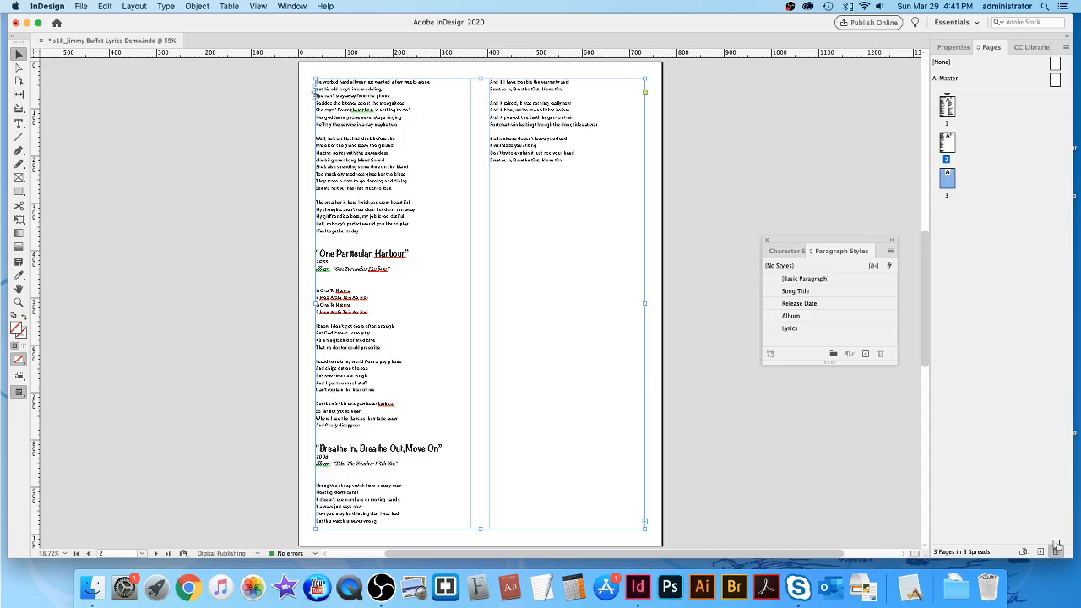
left_click(1055, 551)
left_click(641, 335)
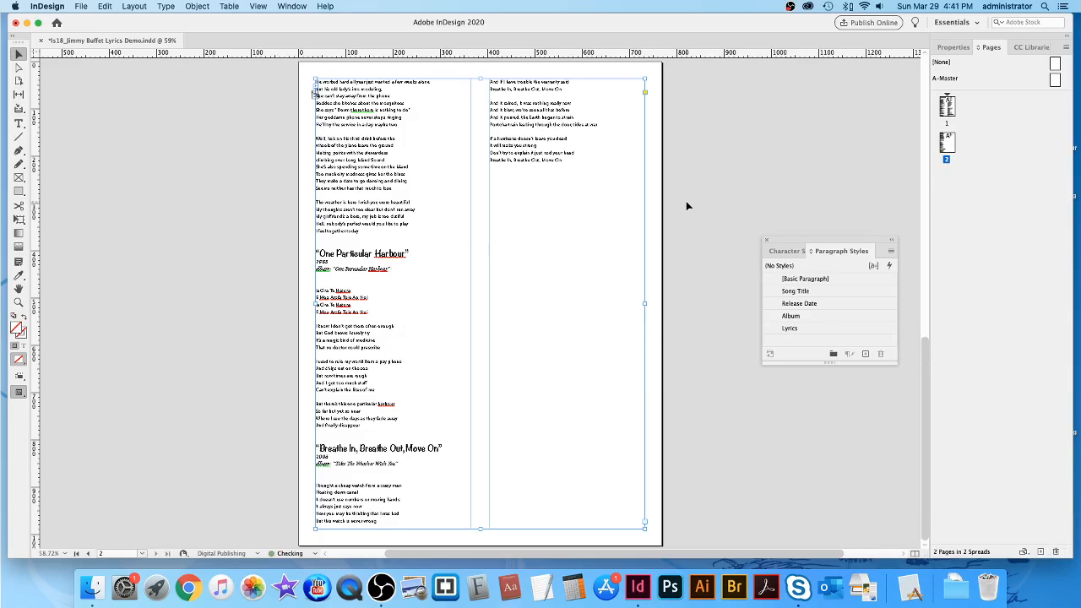
scroll(731, 215, "down", 2)
scroll(732, 215, "up", 20)
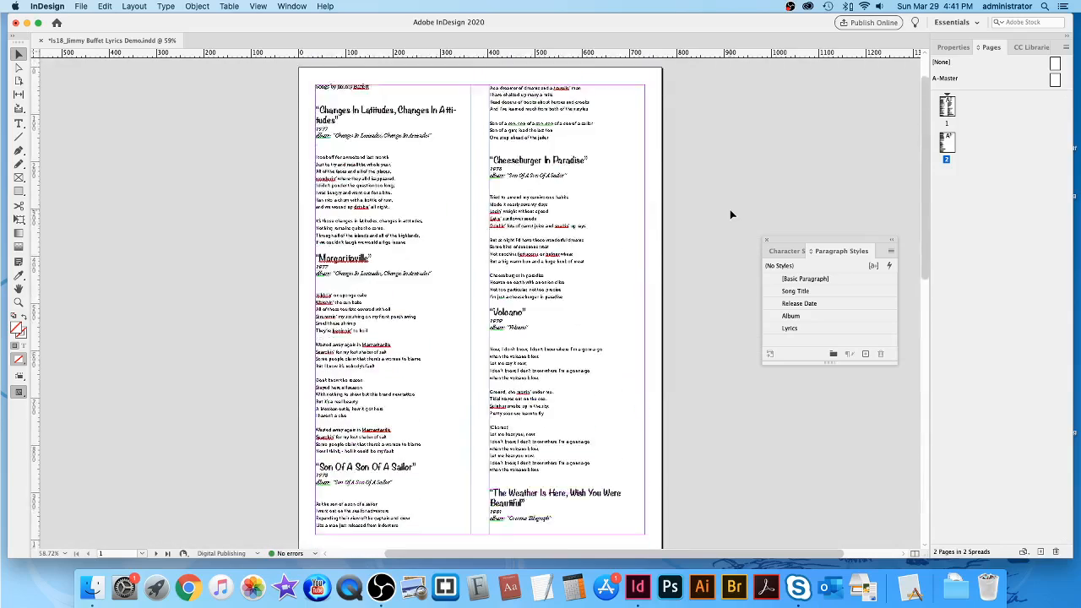
scroll(731, 214, "down", 20)
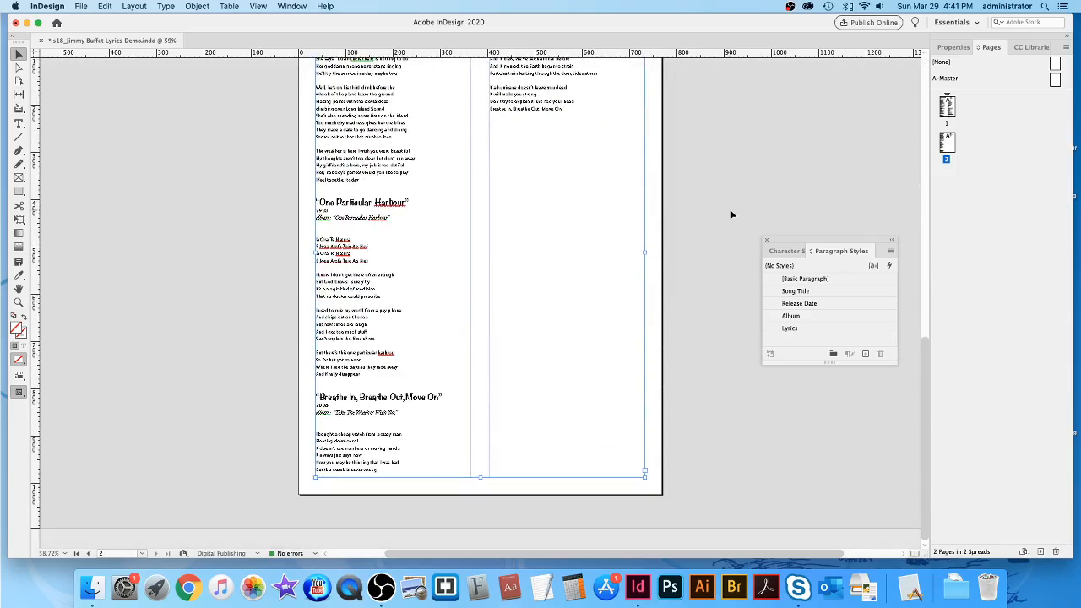
scroll(732, 215, "up", 9)
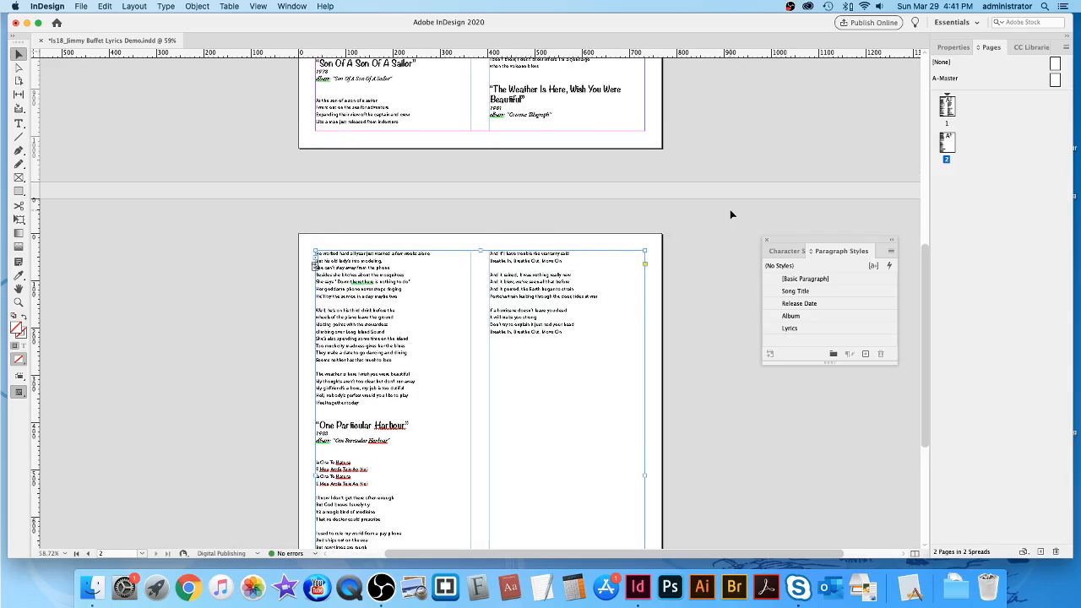
scroll(731, 214, "up", 13)
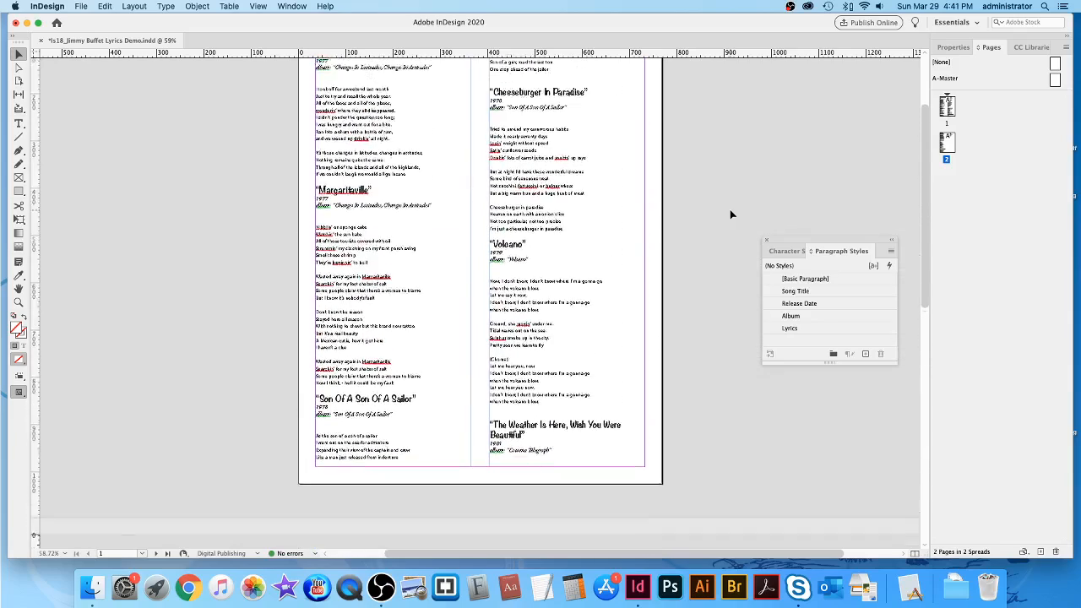
scroll(732, 215, "up", 5)
scroll(731, 215, "down", 20)
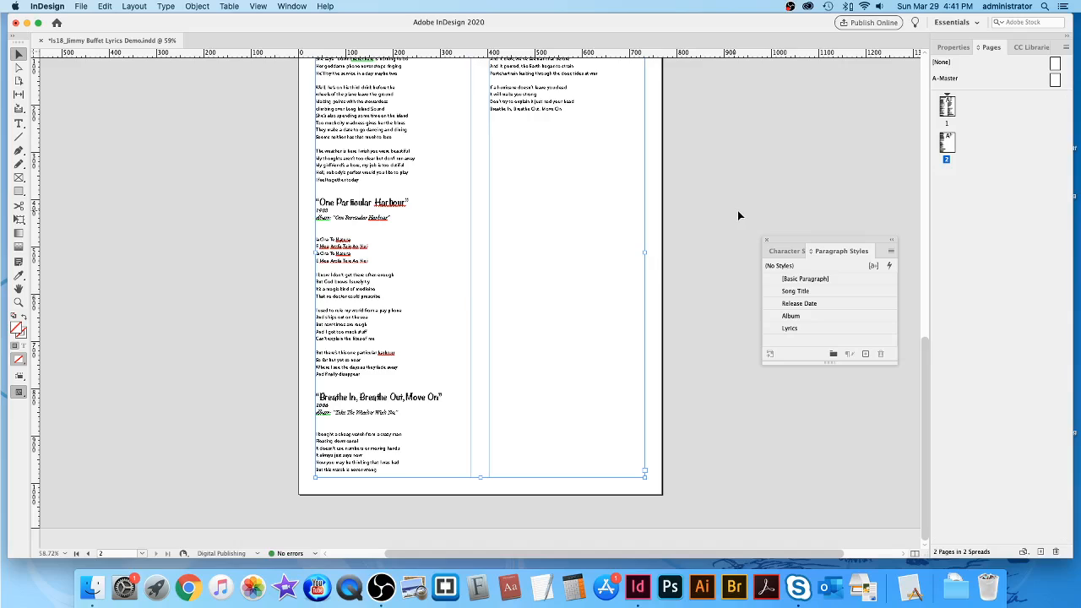
scroll(738, 211, "up", 6)
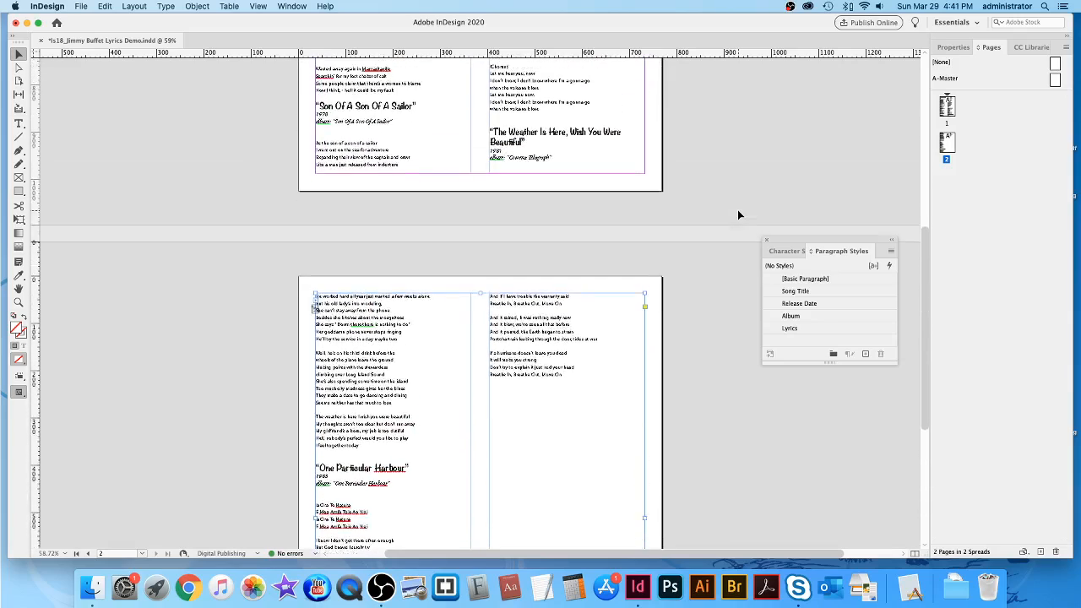
scroll(738, 215, "up", 10)
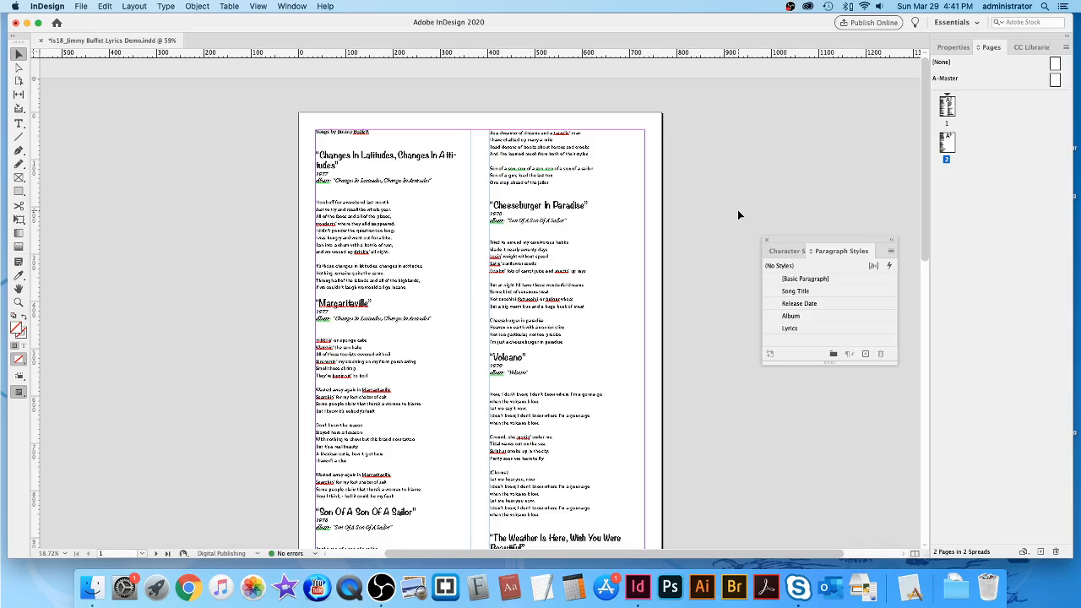
scroll(738, 216, "down", 1)
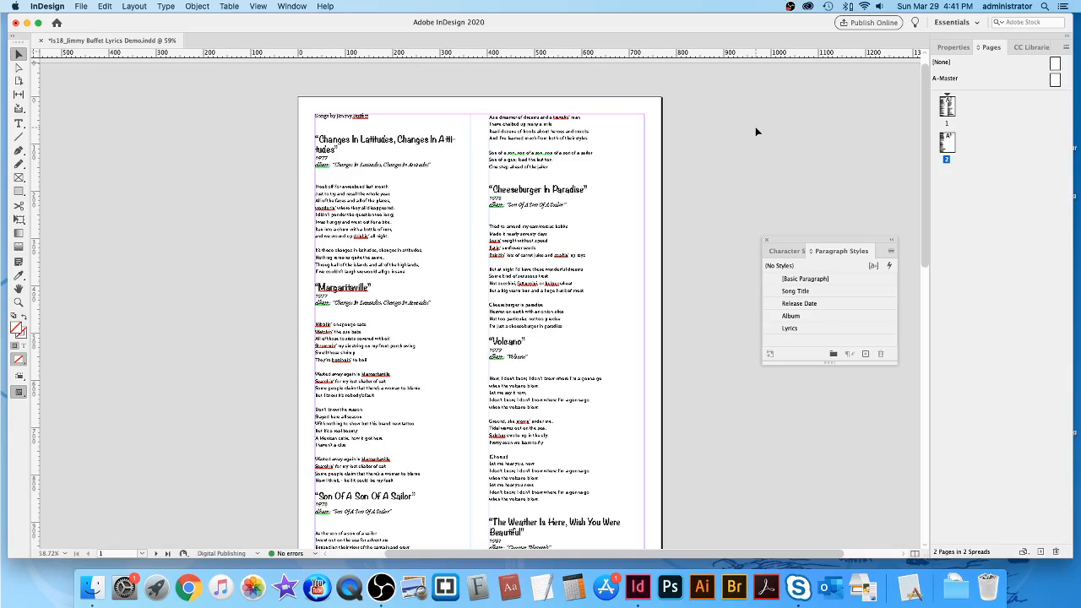
At 100% zoom, select the 'Songs by Jimmy Buffett' line and show its Properties.
left_click(19, 124)
key("super+1")
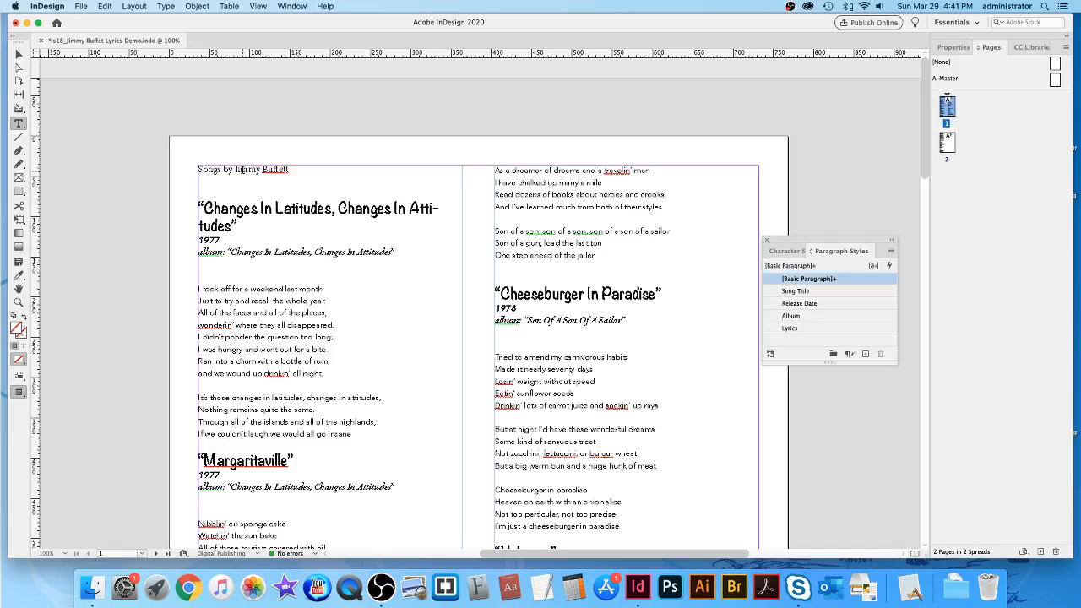
triple_click(241, 170)
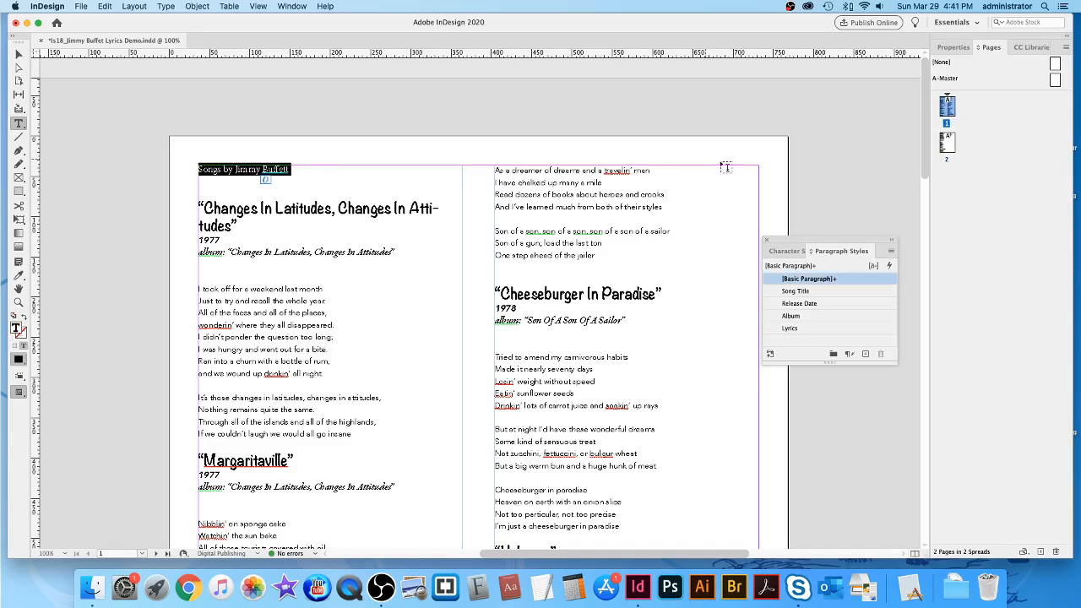
left_click(953, 48)
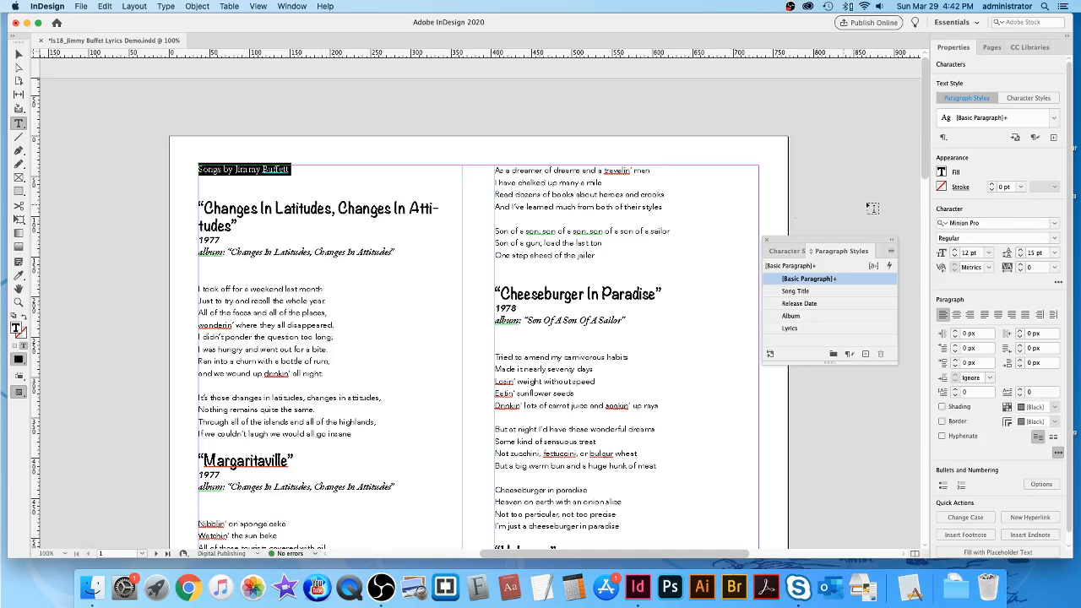
Set the 'Songs by Jimmy Buffett' heading to Noteworthy Bold at 40 pt.
left_click(994, 224)
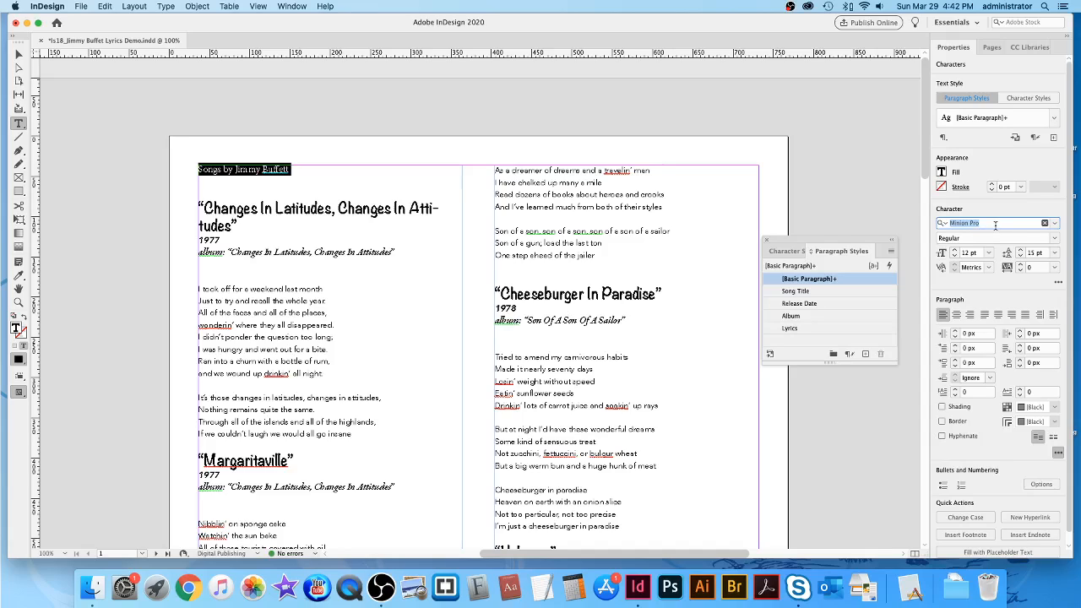
type("Note")
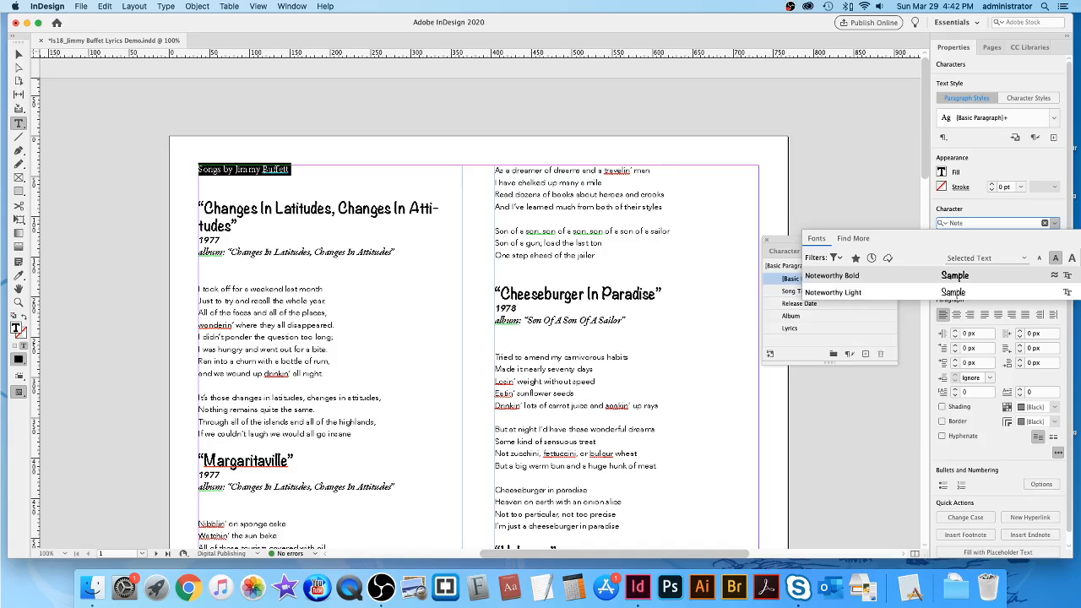
left_click(960, 277)
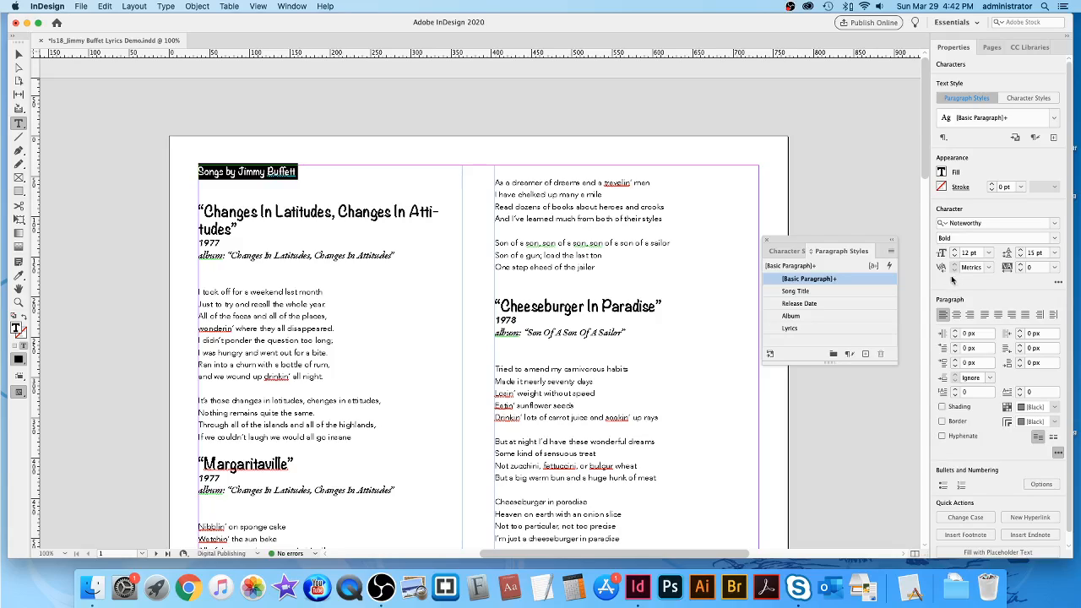
left_click(991, 254)
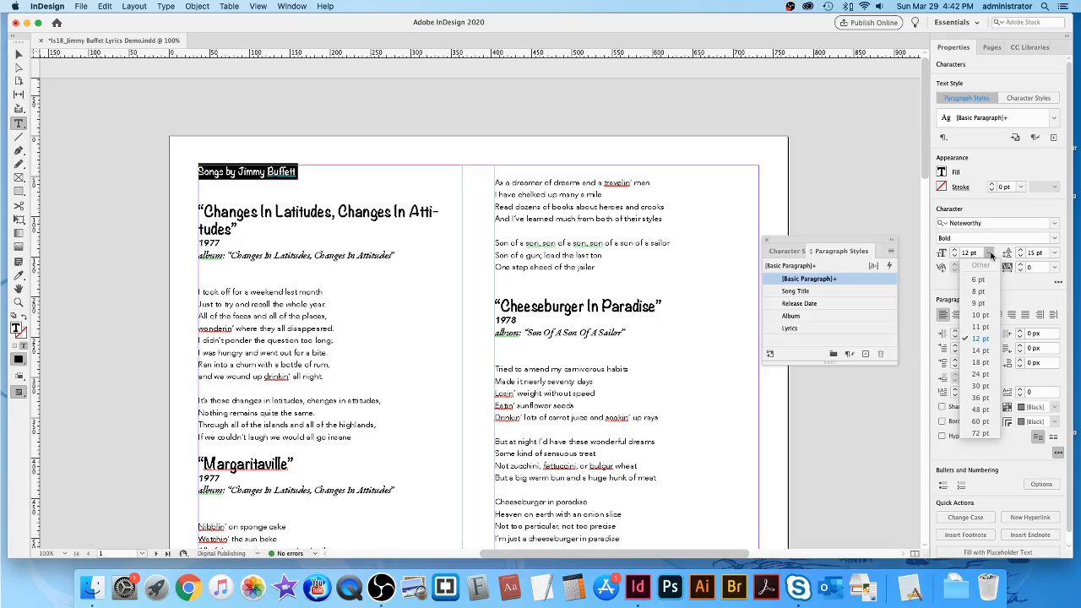
left_click(980, 398)
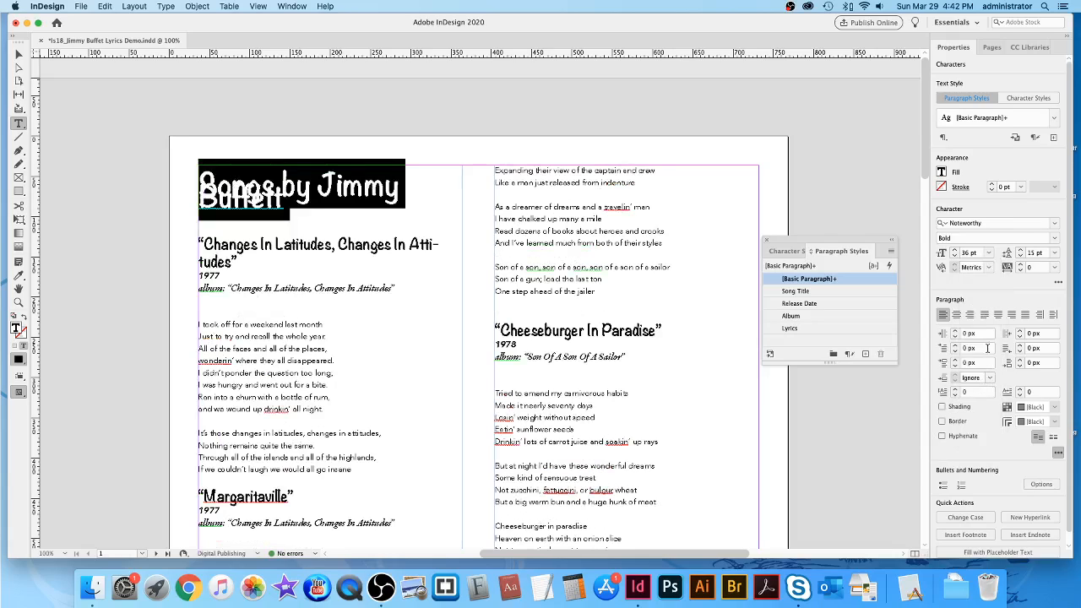
left_click(954, 251)
left_click(955, 251)
left_click(954, 251)
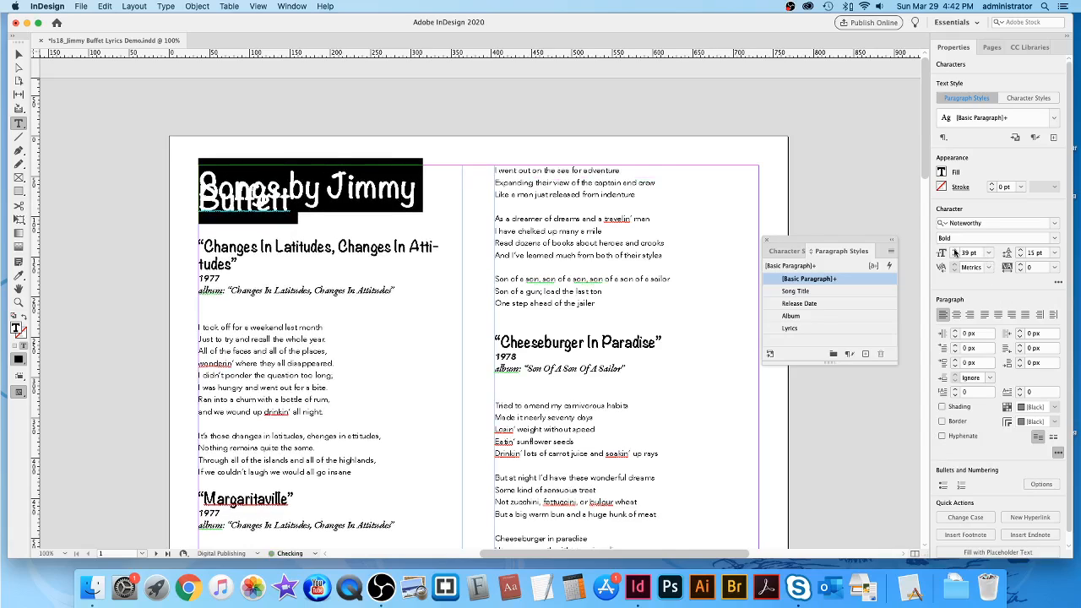
left_click(954, 251)
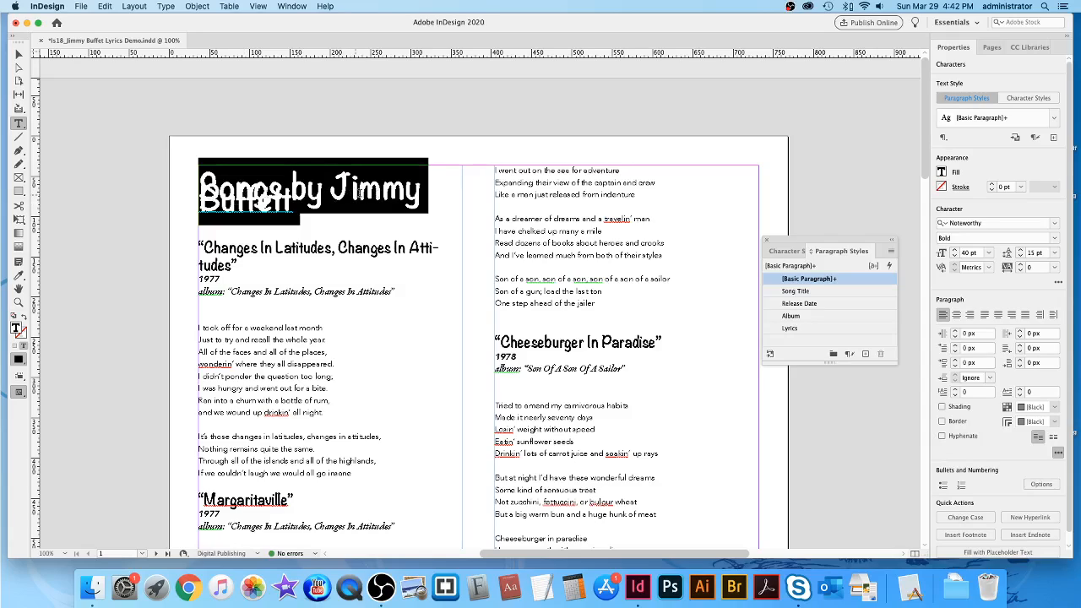
left_click(360, 193)
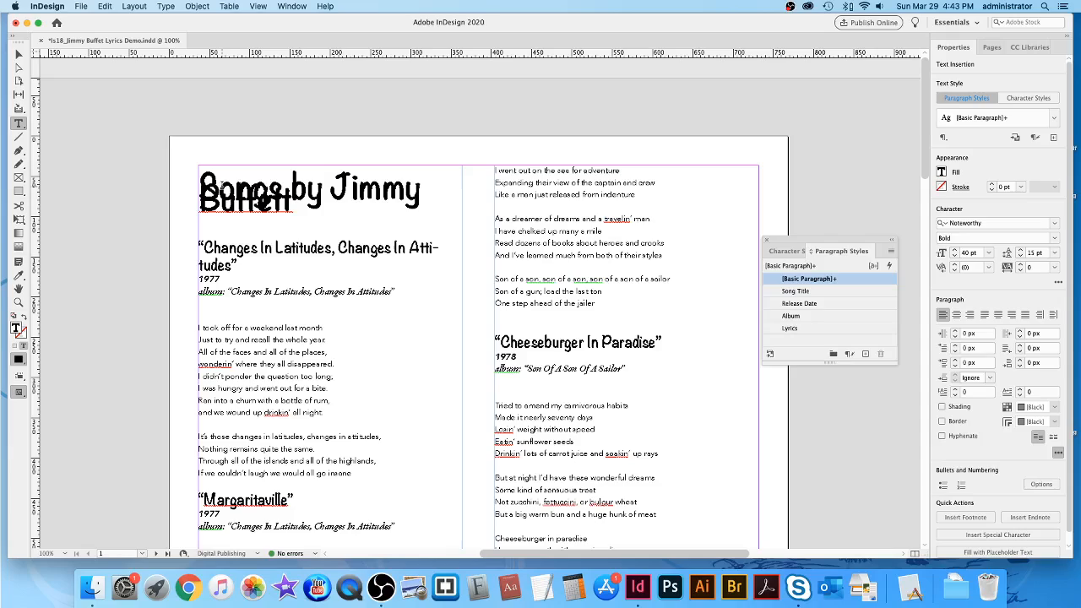
Triple-click to select the entire 'Songs by Jimmy Buffett' heading line with the Type tool.
left_click_drag(199, 182, 428, 213)
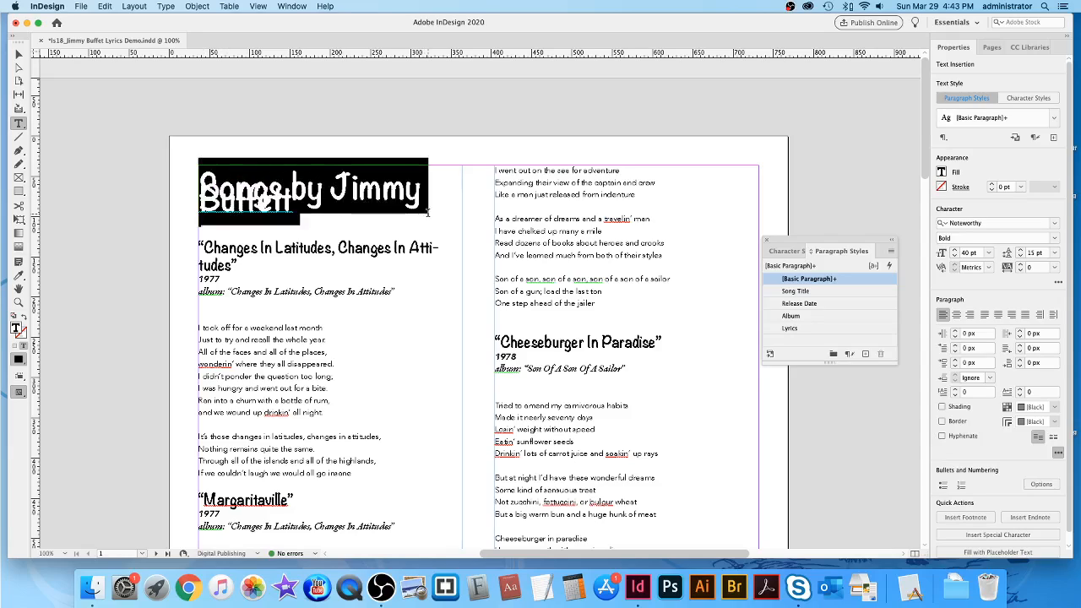
left_click(306, 190)
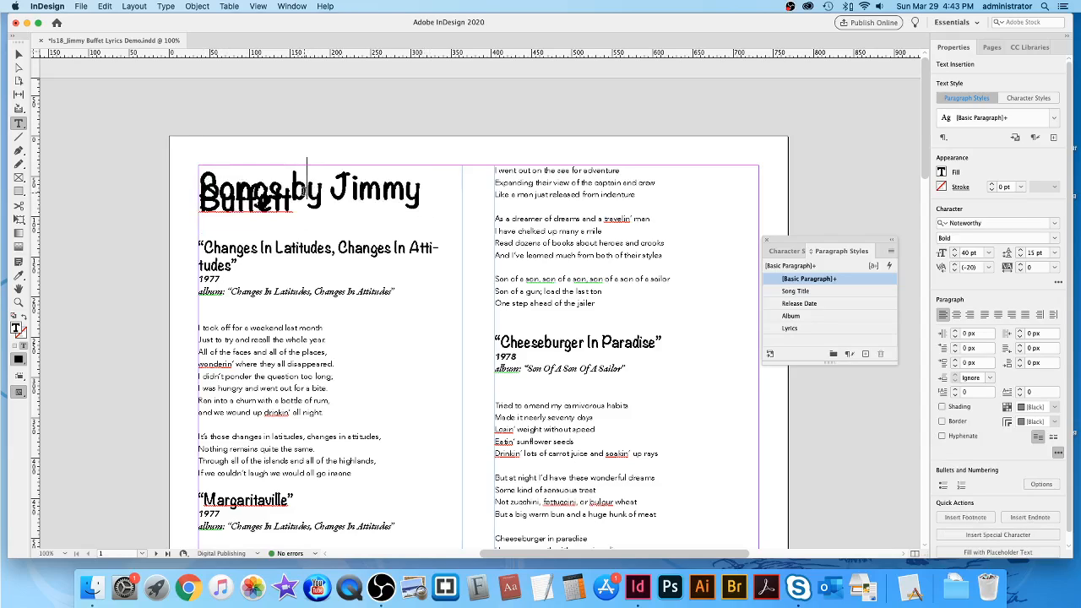
triple_click(302, 190)
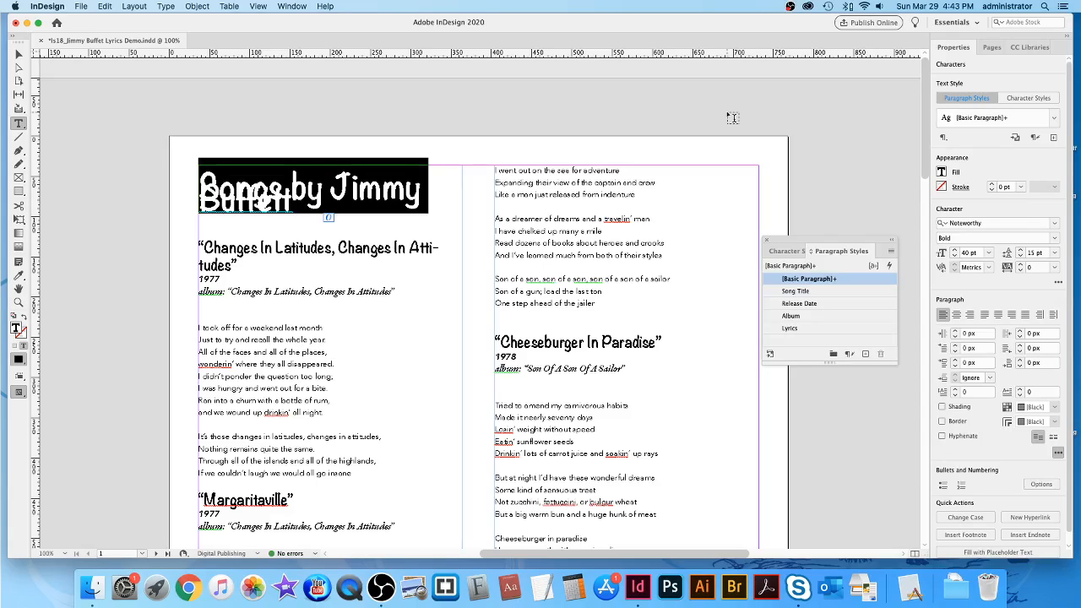
Choose Essentials Classic from the workspace switcher.
left_click(959, 25)
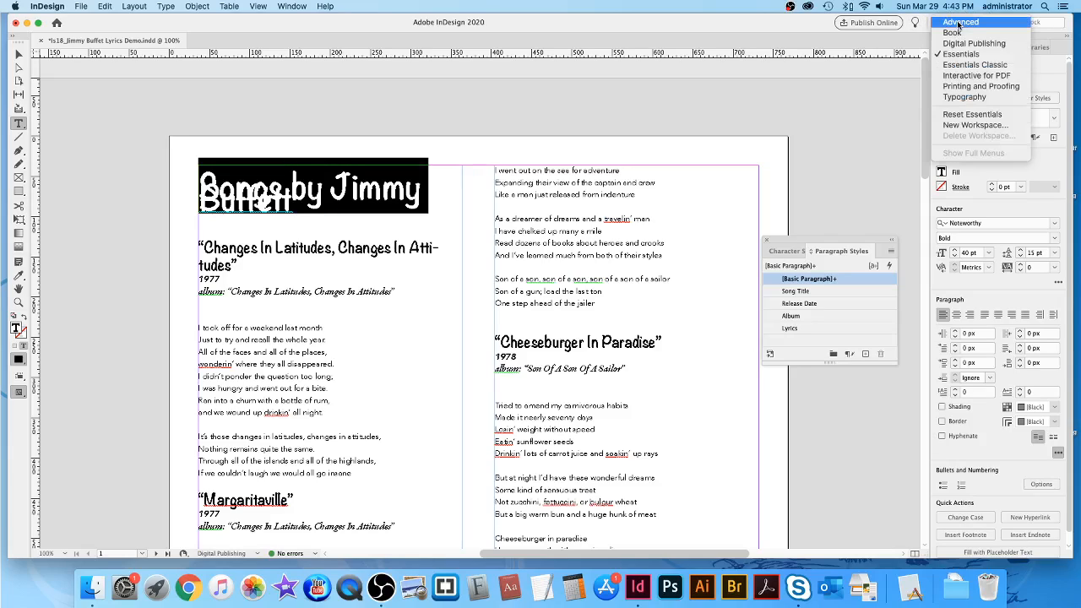
left_click(963, 65)
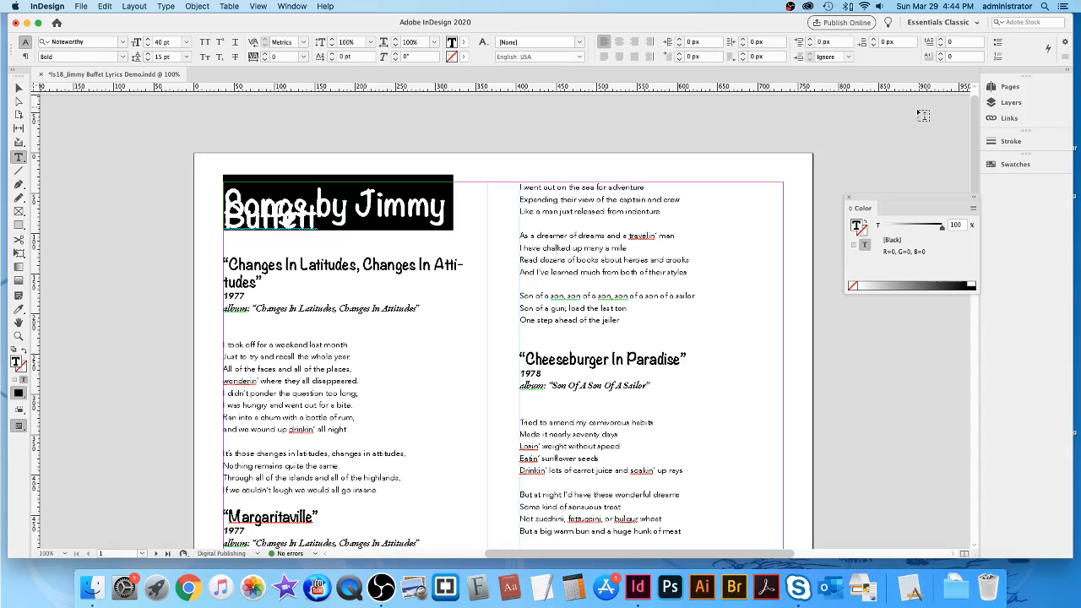
Open Span Columns for the heading and set its Paragraph Layout to Span Columns.
left_click(1066, 60)
mouse_move(1067, 60)
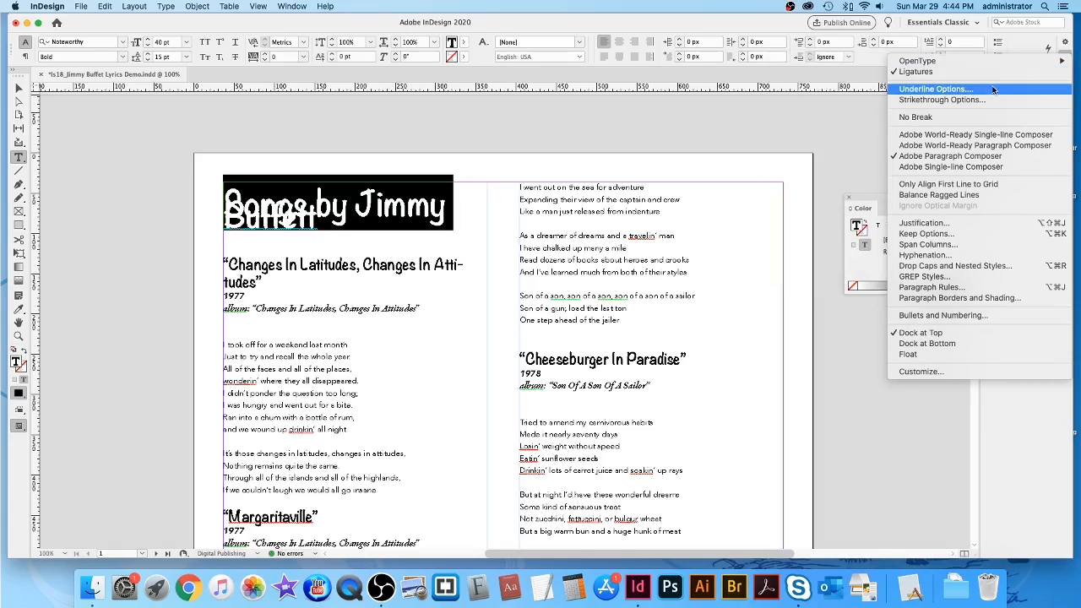
left_click(984, 245)
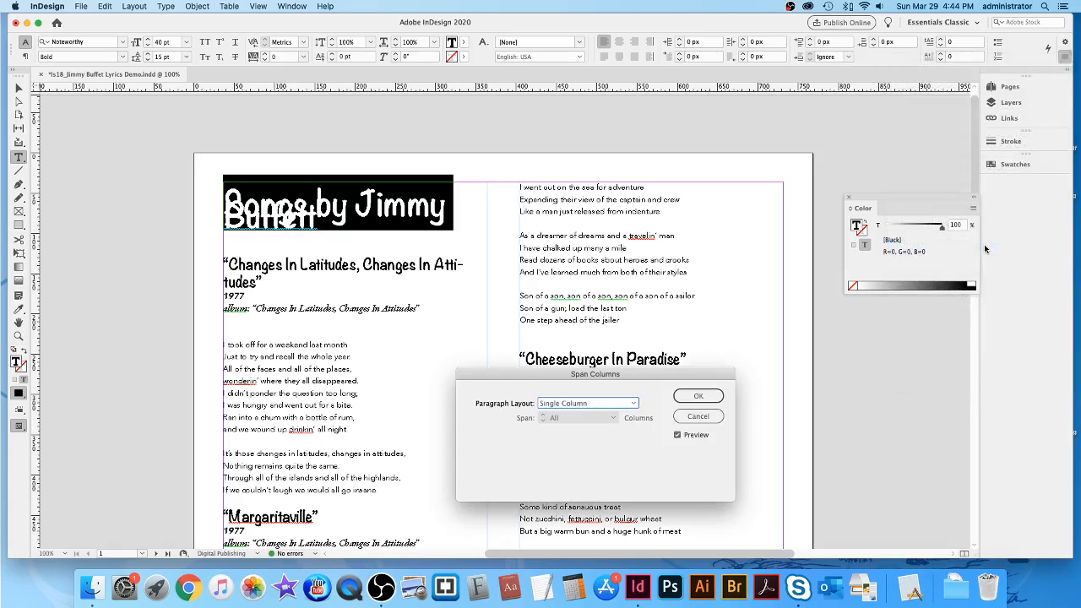
left_click_drag(642, 380, 652, 283)
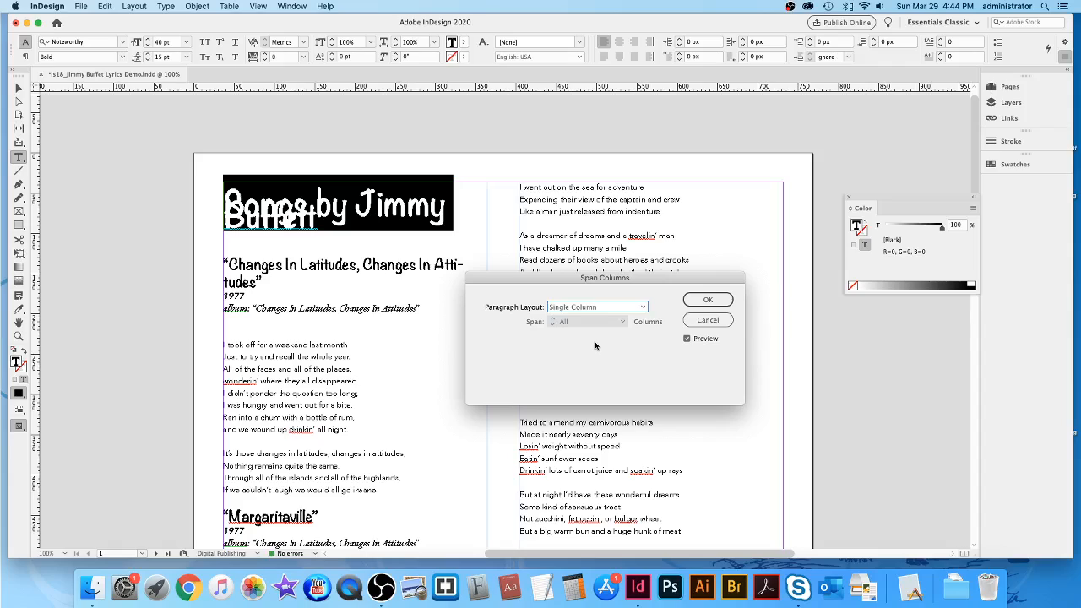
left_click(645, 309)
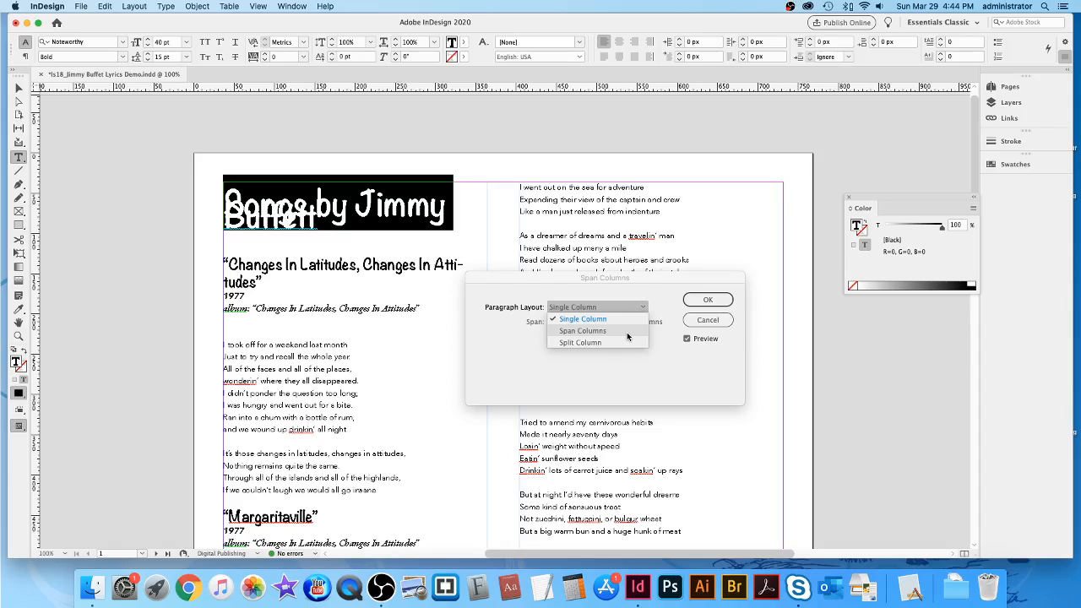
left_click(628, 335)
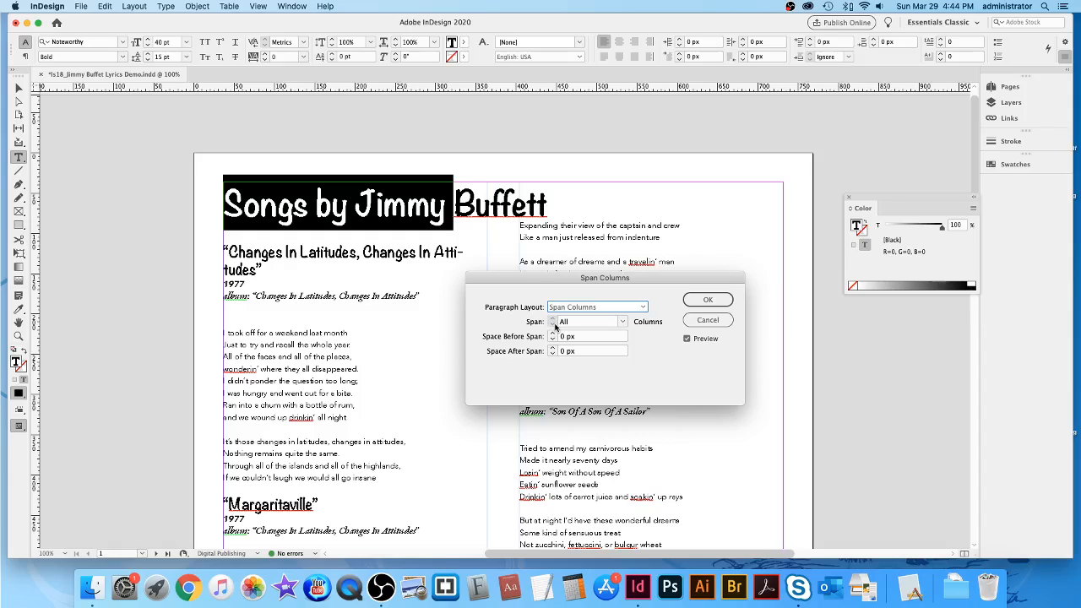
Make the heading span 2 columns with 6 px Space After Span, and confirm.
left_click(622, 323)
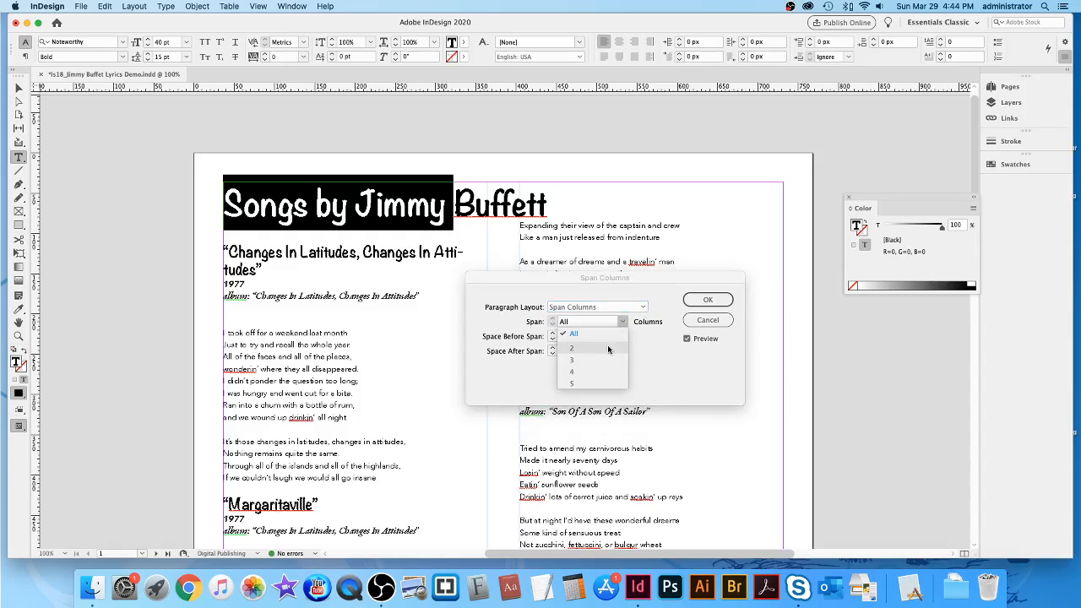
left_click(610, 347)
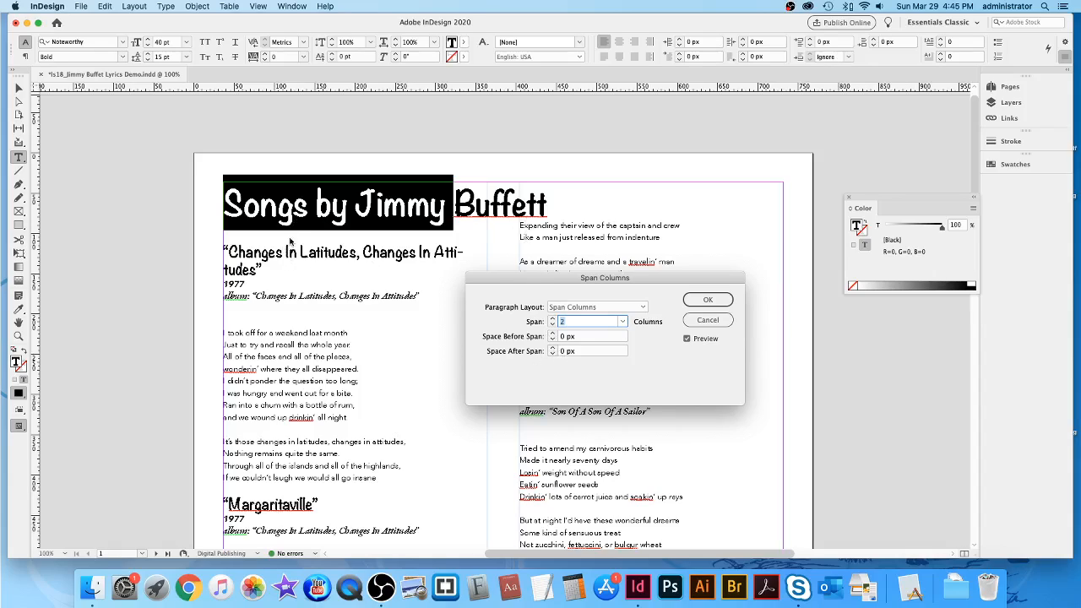
left_click(553, 348)
left_click(552, 348)
left_click(553, 348)
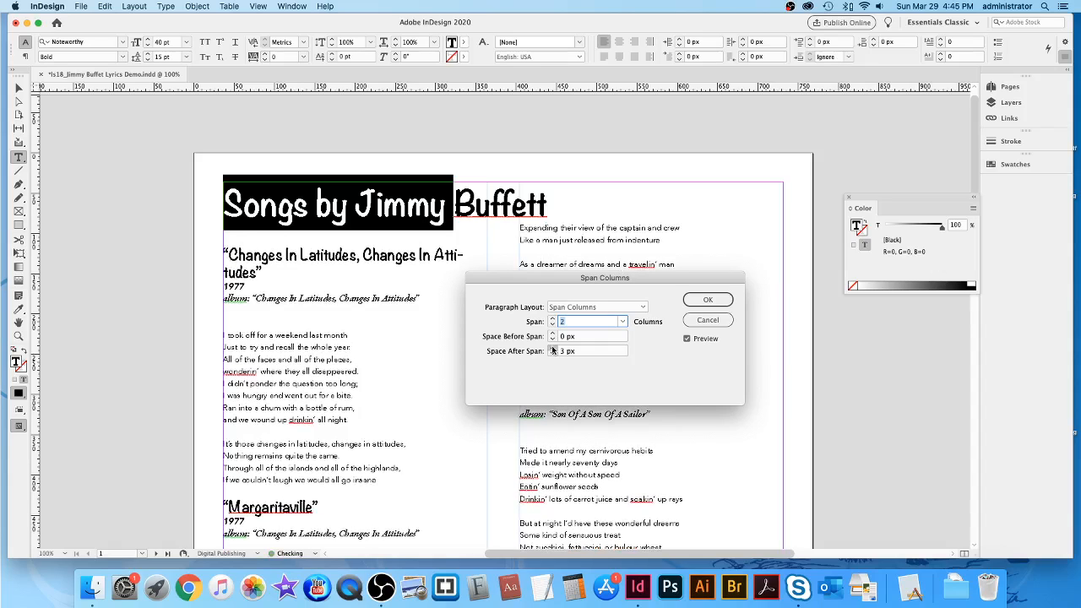
left_click(552, 349)
left_click(553, 348)
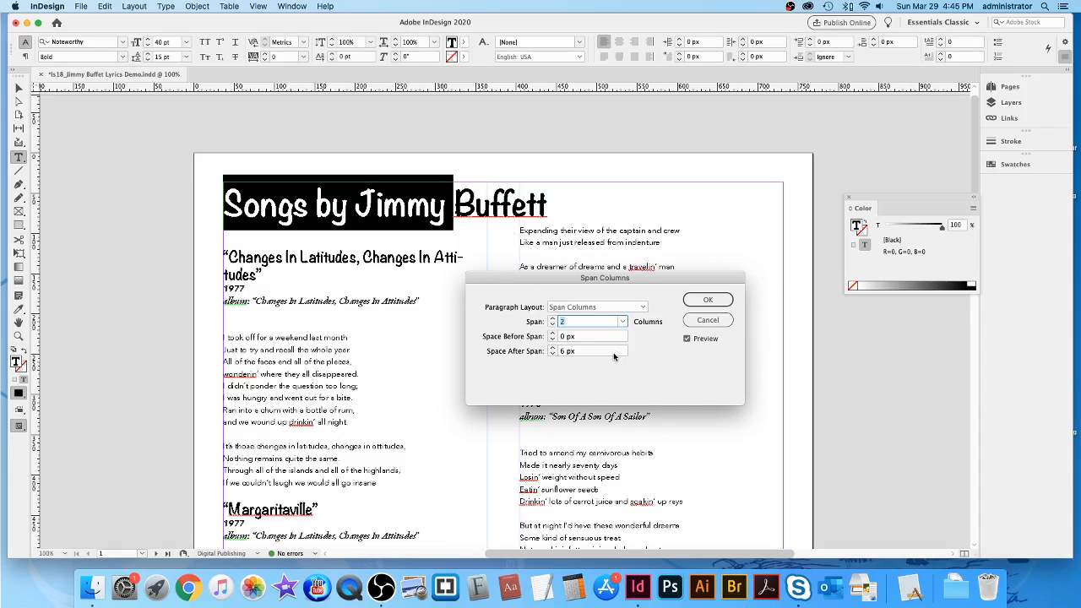
left_click(716, 301)
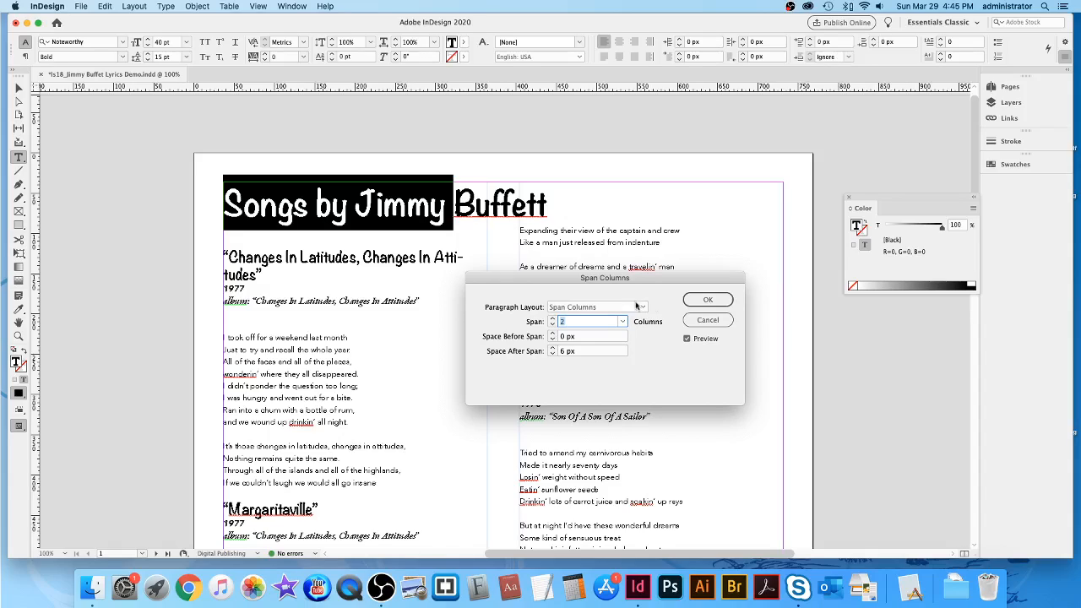
left_click(710, 301)
Center the 'Songs by Jimmy Buffett' heading with Align Center across both columns.
left_click(575, 278)
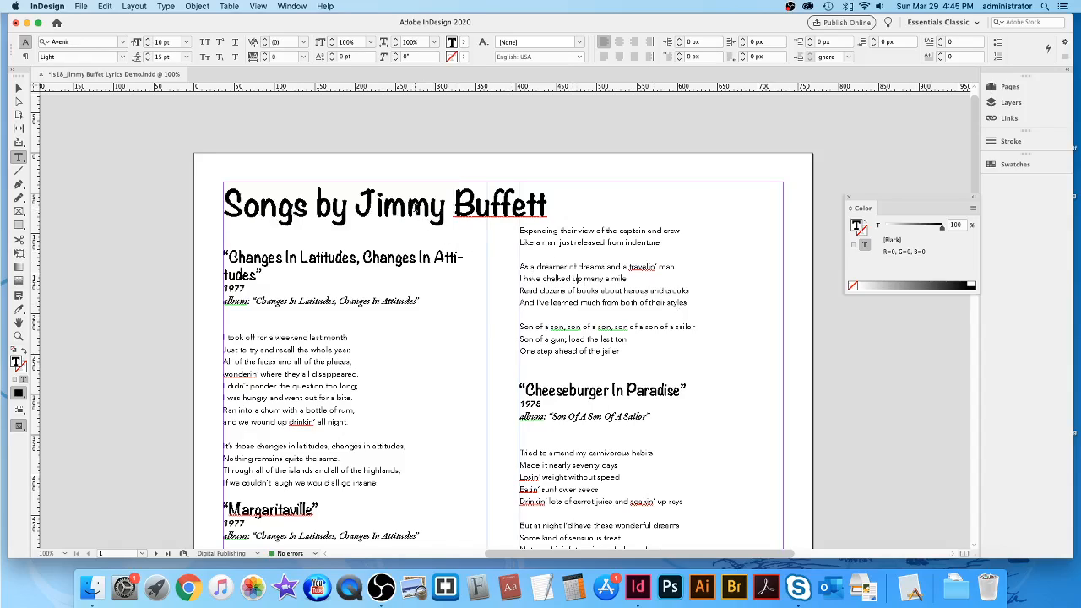
triple_click(415, 206)
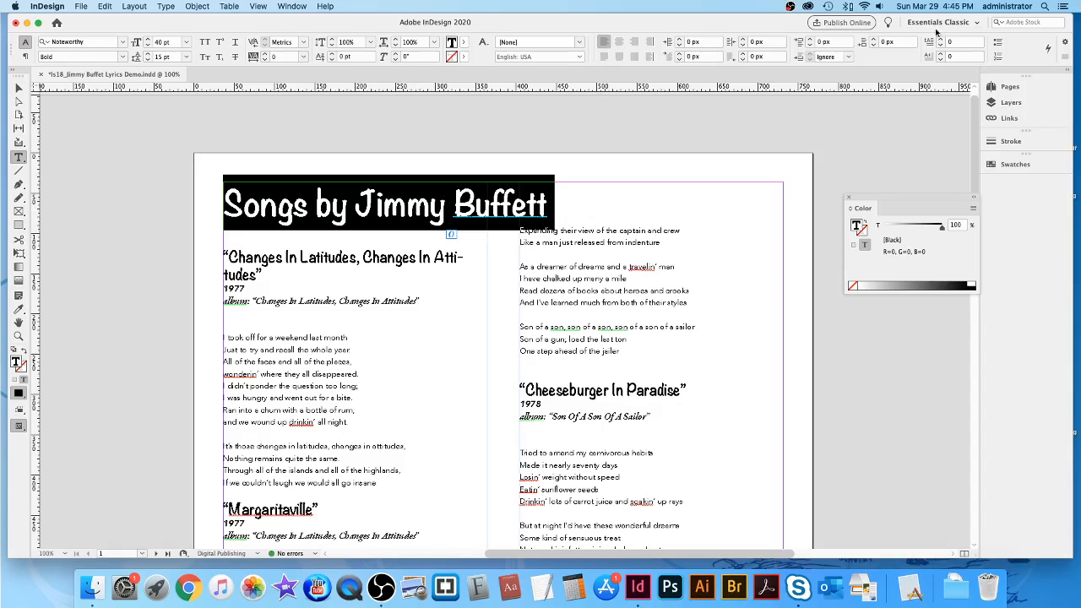
left_click(619, 43)
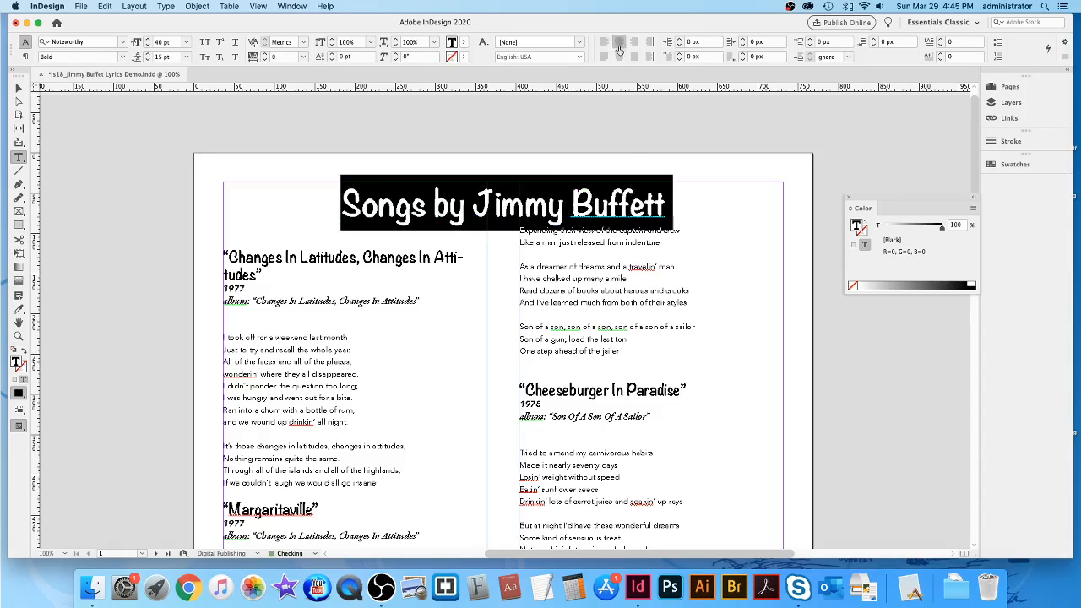
left_click(355, 234)
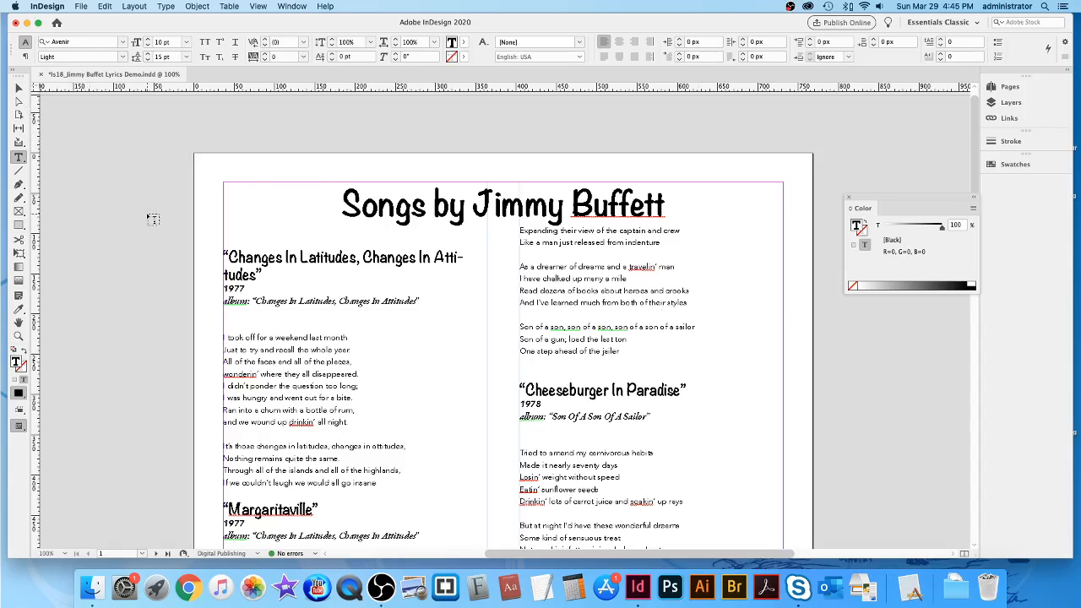
Save the lyrics document, review the pages, and return to the Selection tool with Escape.
scroll(147, 254, "down", 2)
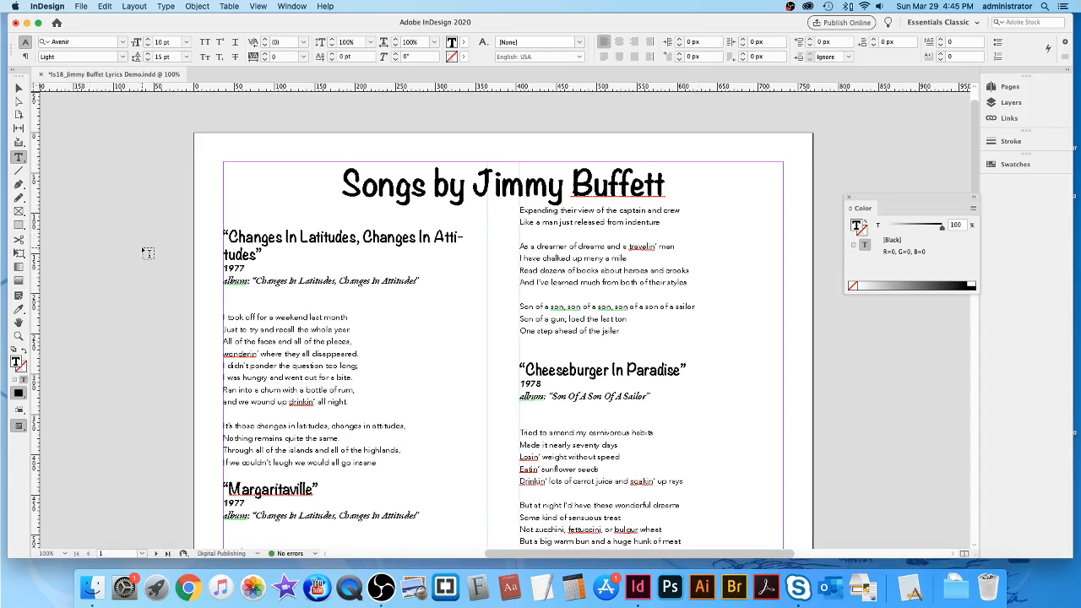
key("super+s")
scroll(543, 338, "down", 10)
scroll(543, 347, "down", 20)
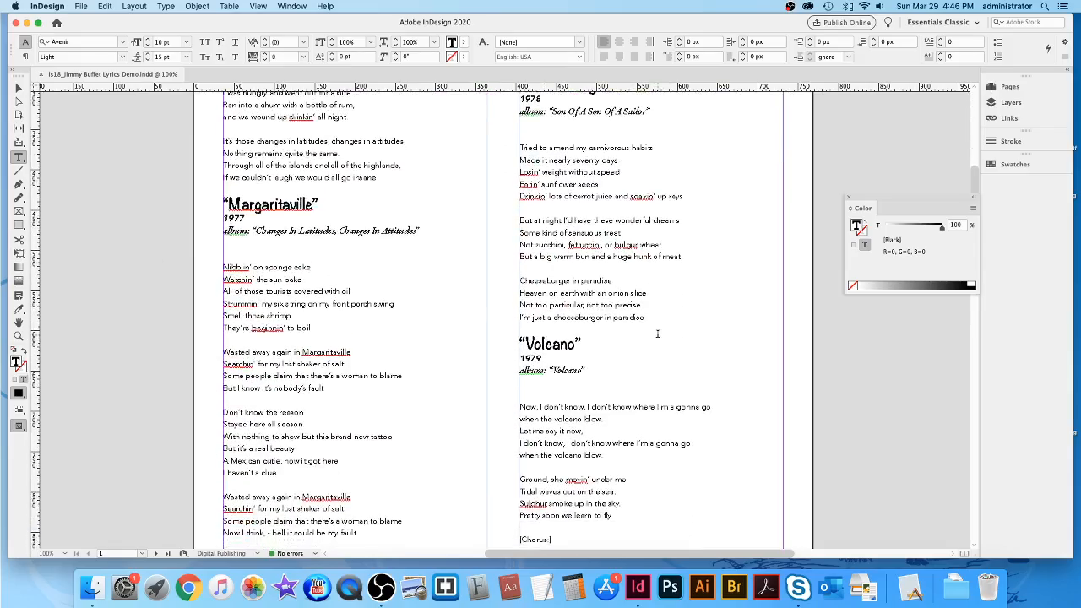
scroll(657, 334, "down", 10)
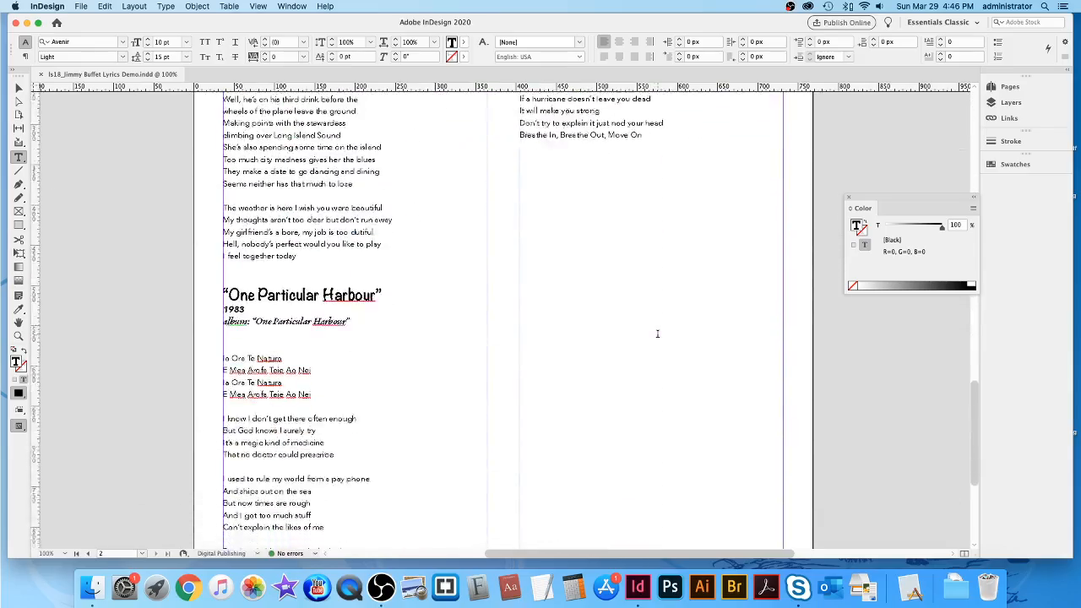
scroll(657, 335, "up", 20)
scroll(657, 335, "up", 7)
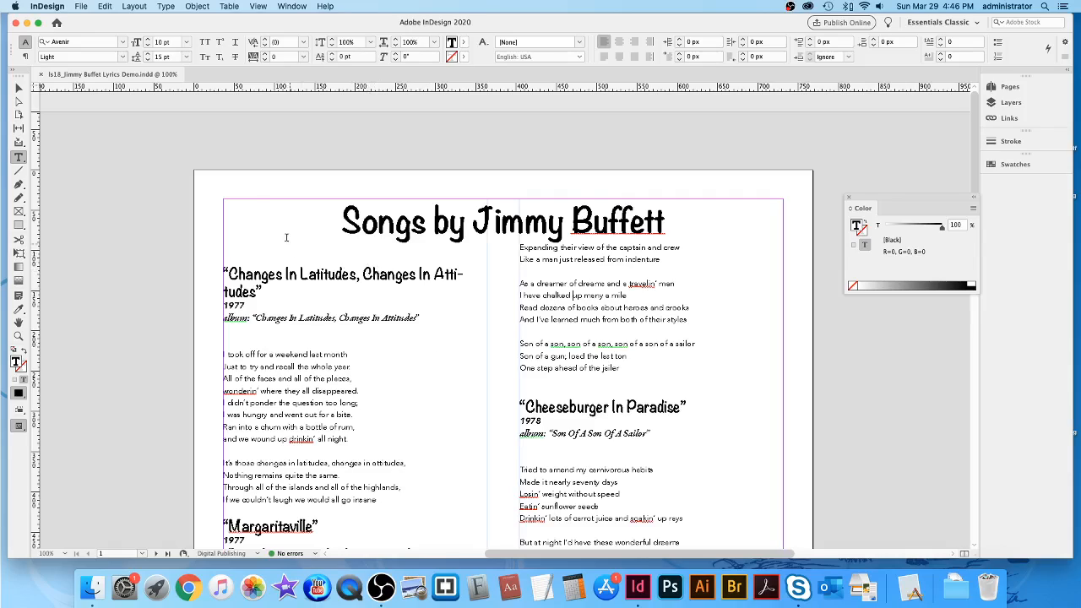
key("Escape")
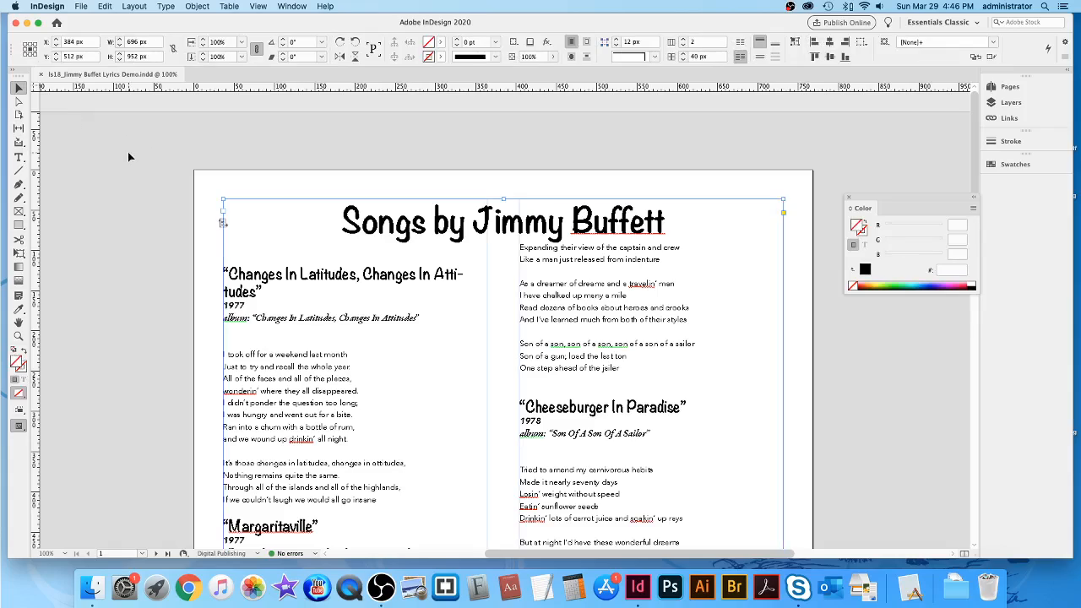
Deselect the text frame and switch to the Essentials workspace.
left_click(129, 157)
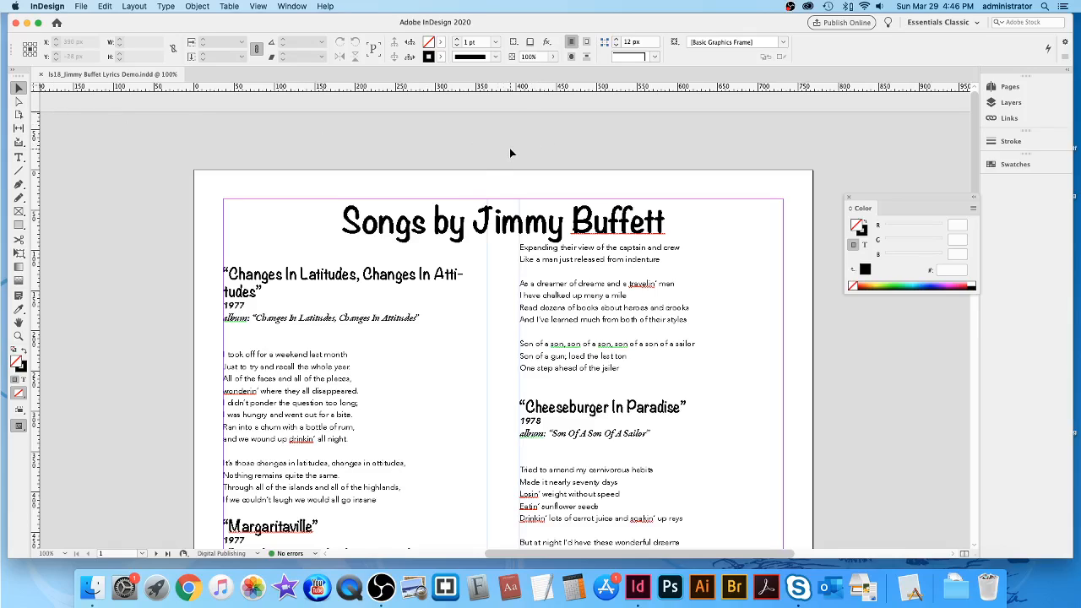
left_click(947, 22)
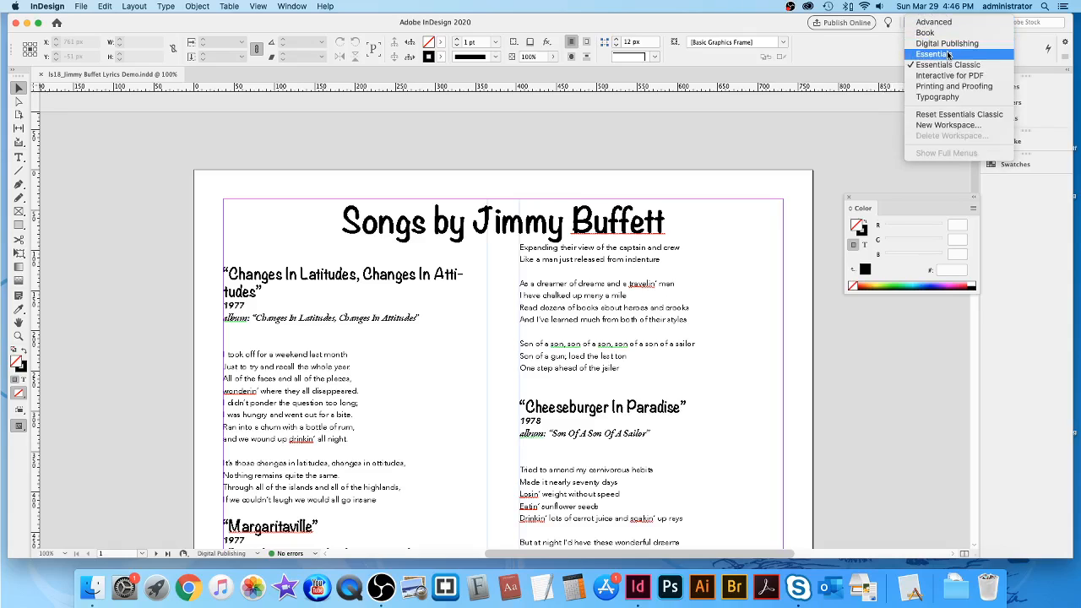
left_click(948, 54)
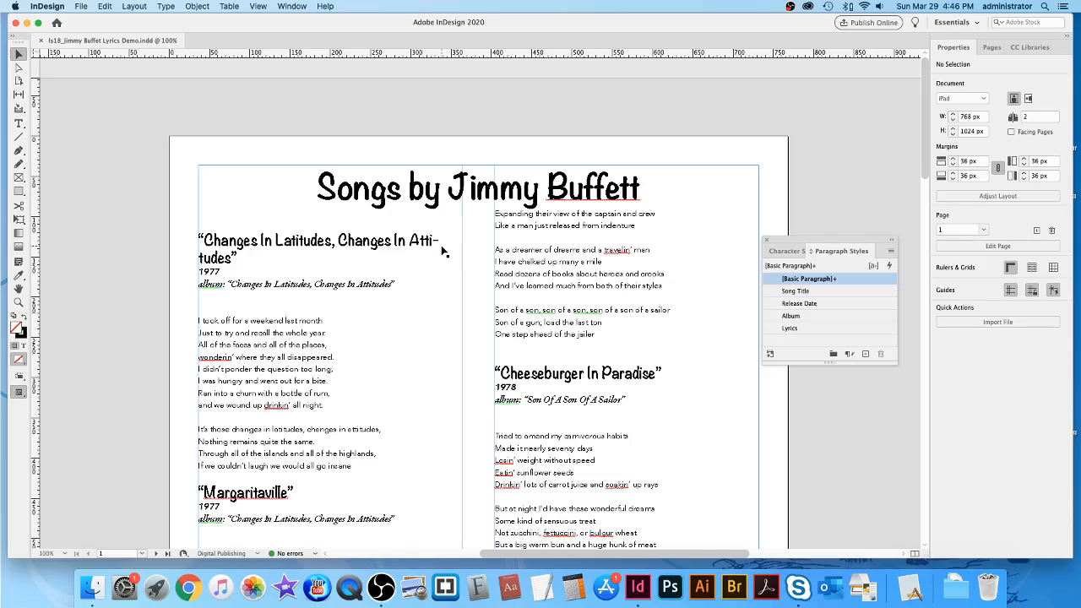
Uncheck Hyphenate in the Song Title paragraph style's Hyphenation settings.
double_click(831, 293)
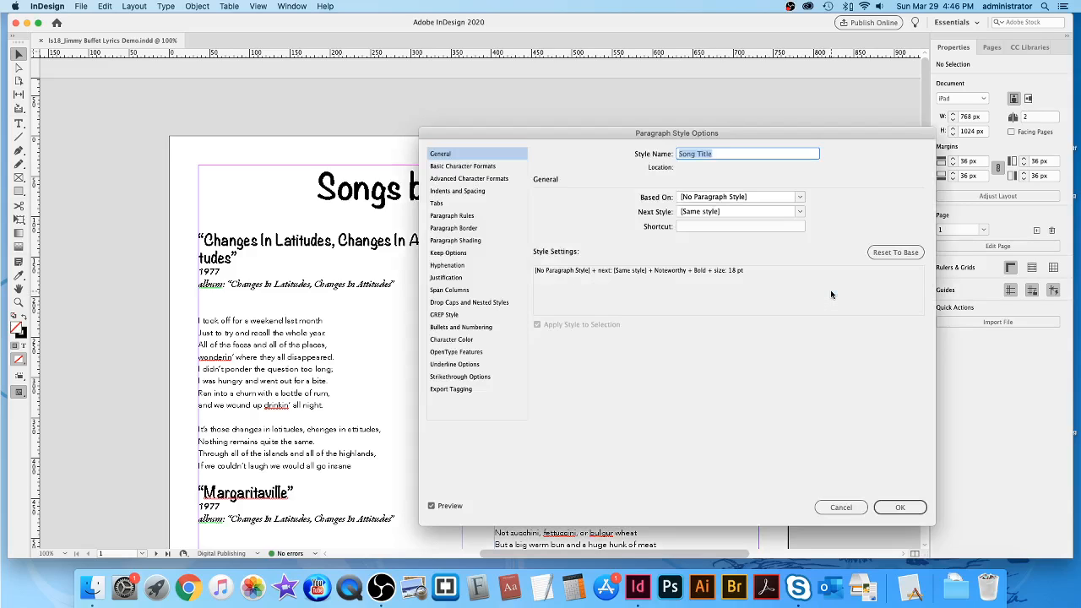
left_click_drag(809, 142, 739, 103)
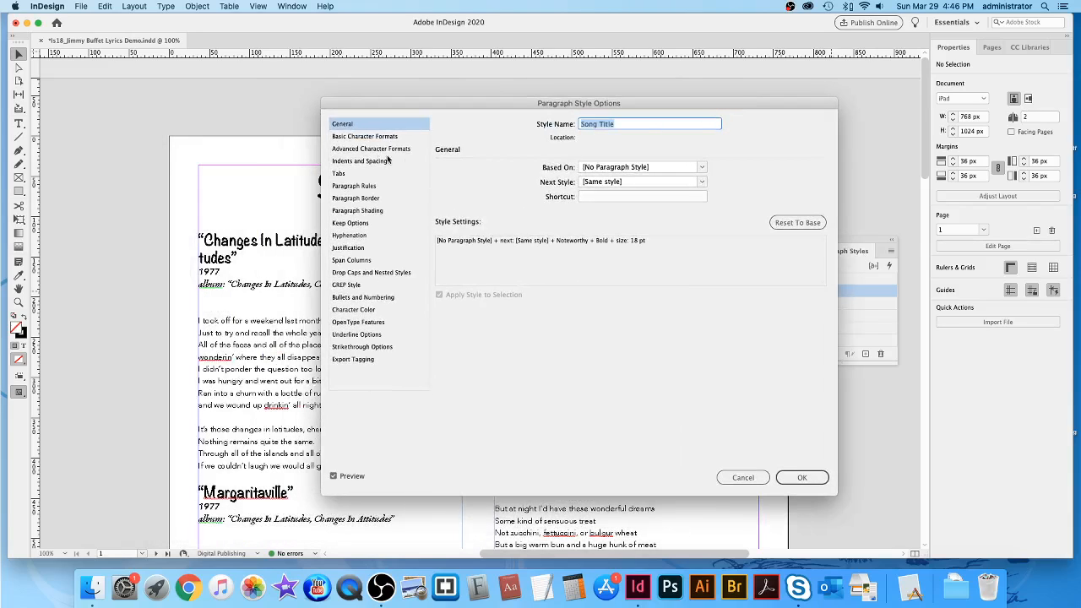
left_click(350, 235)
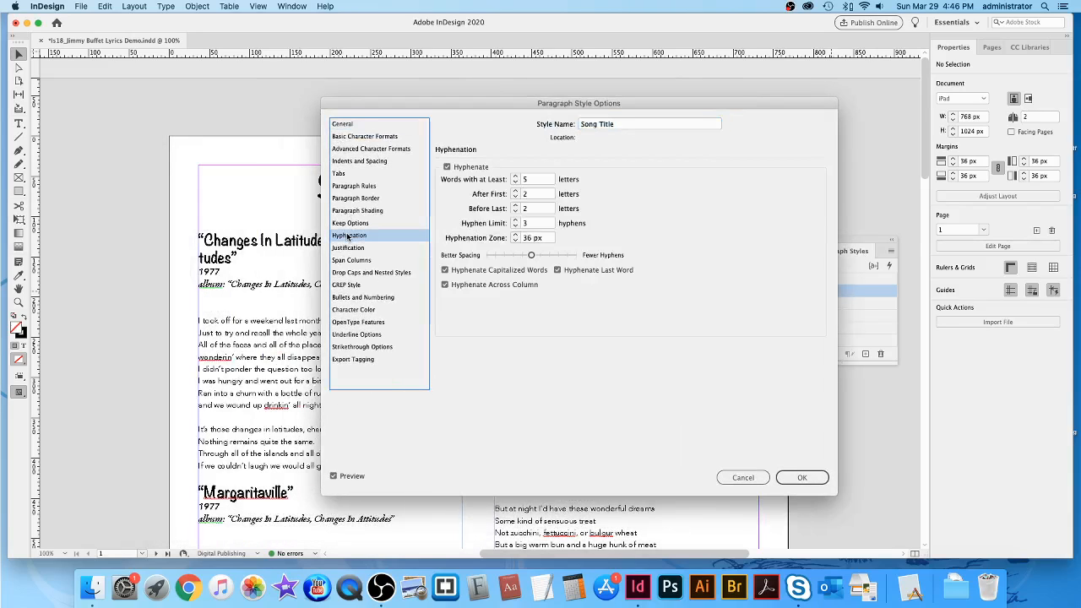
left_click(447, 167)
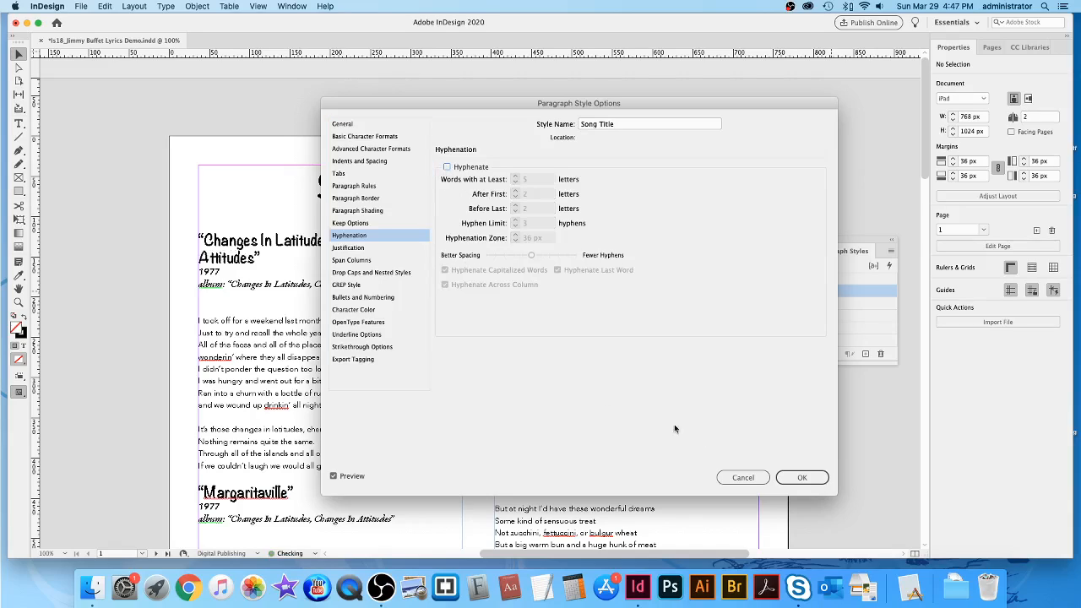
left_click(803, 479)
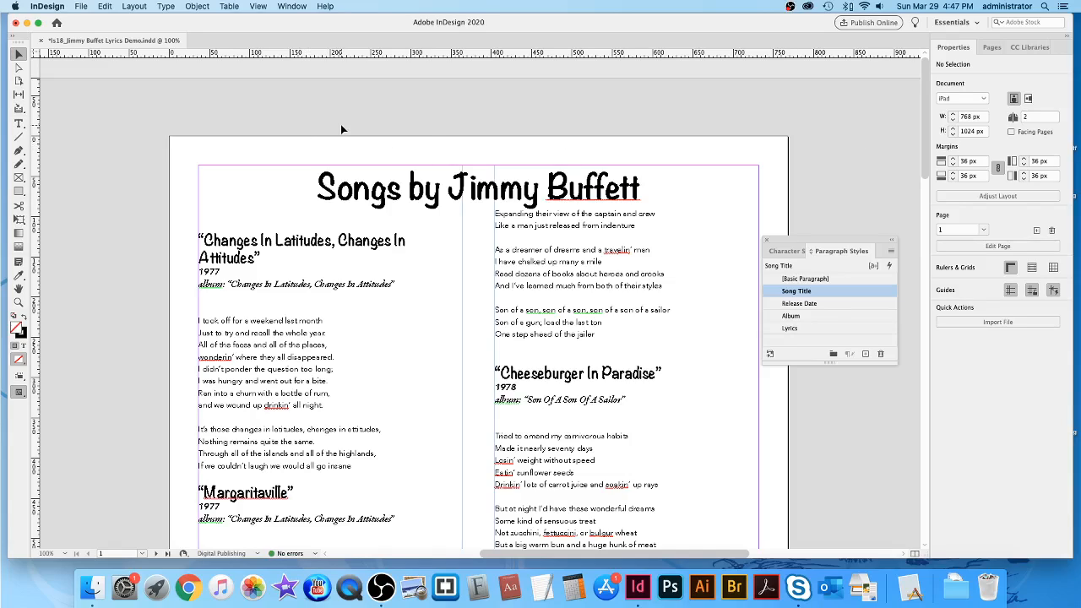
Delete the empty paragraph above the 'Changes In Latitudes' heading using the Type tool.
left_click(19, 124)
left_click(199, 222)
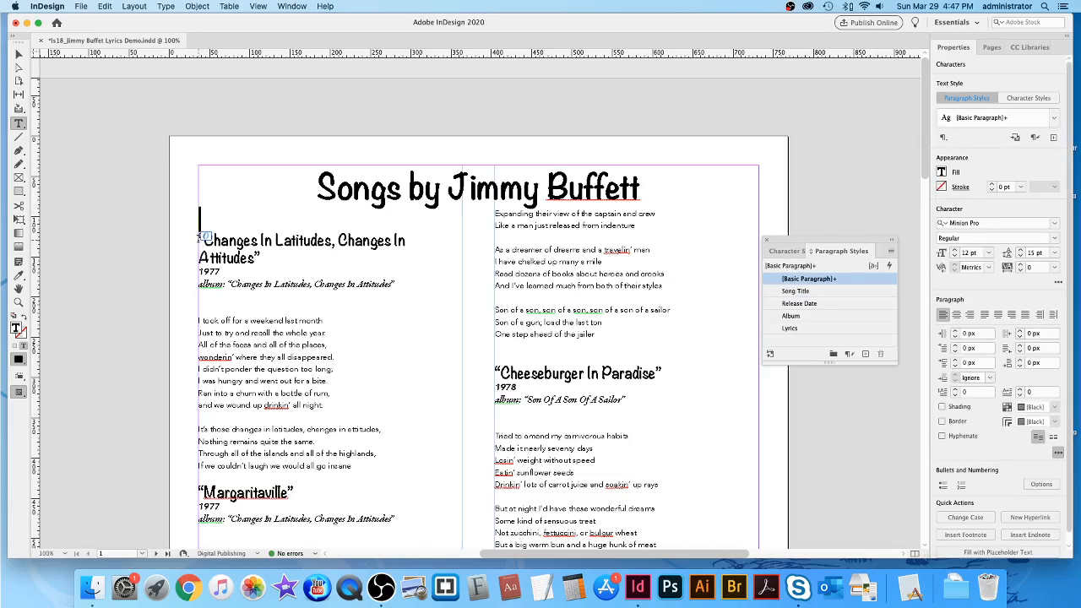
left_click(202, 241)
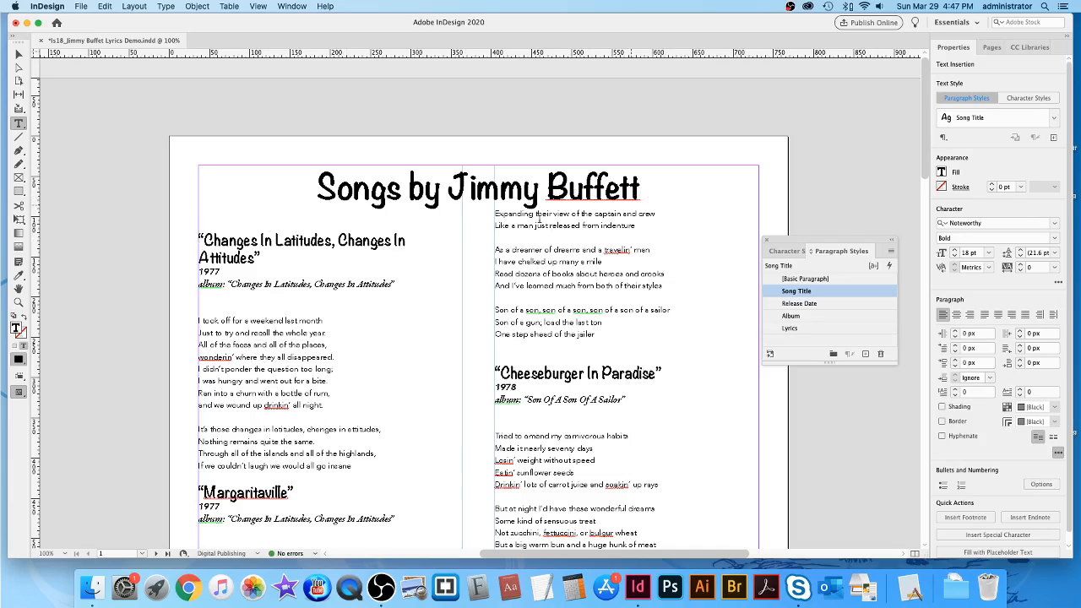
double_click(195, 215)
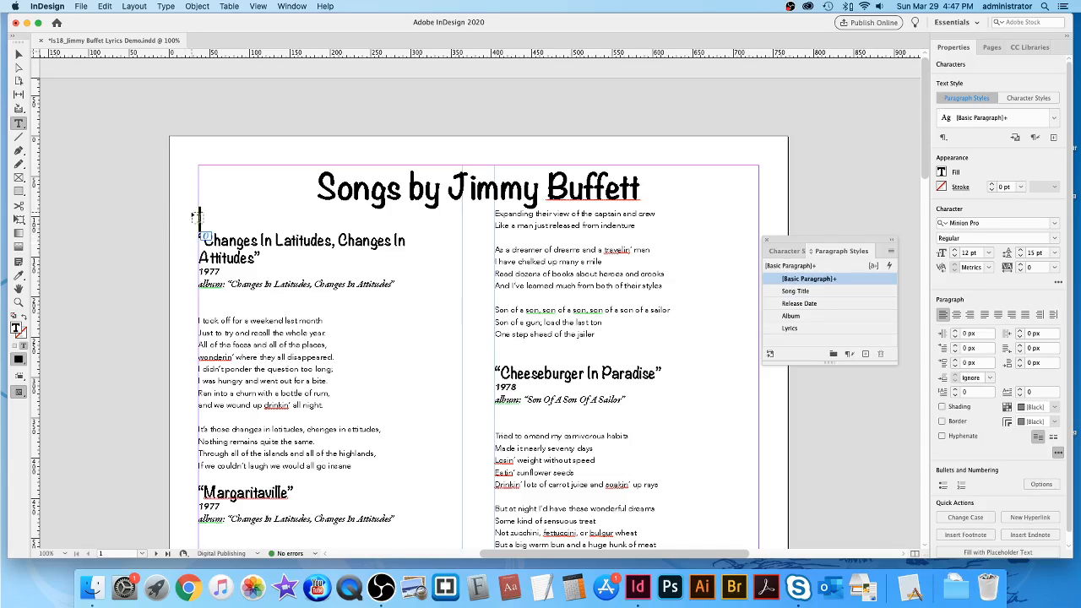
left_click_drag(199, 239, 199, 208)
key("BackSpace")
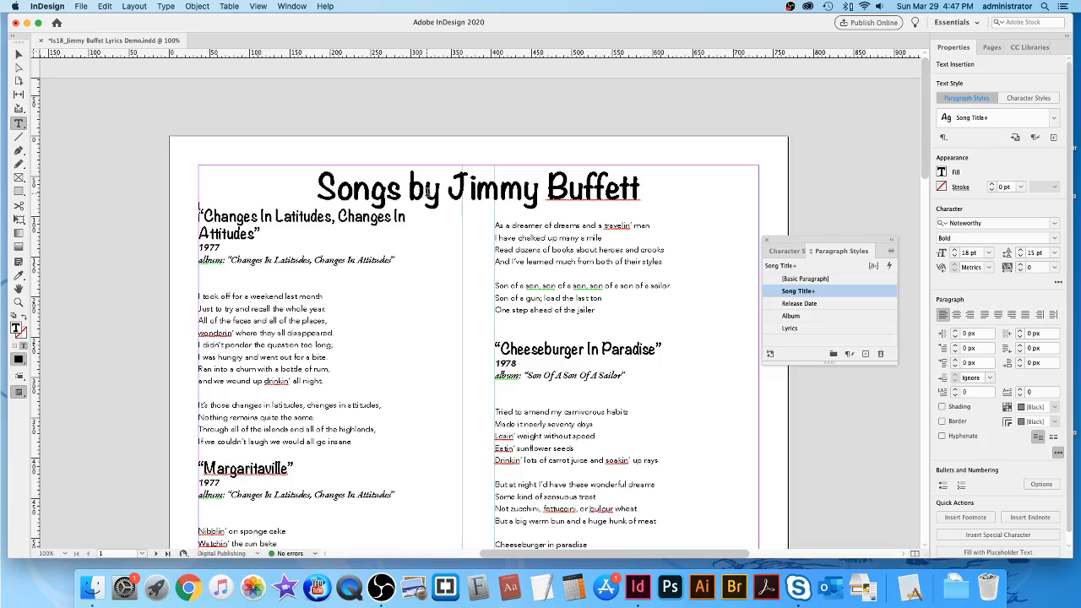
left_click(425, 191)
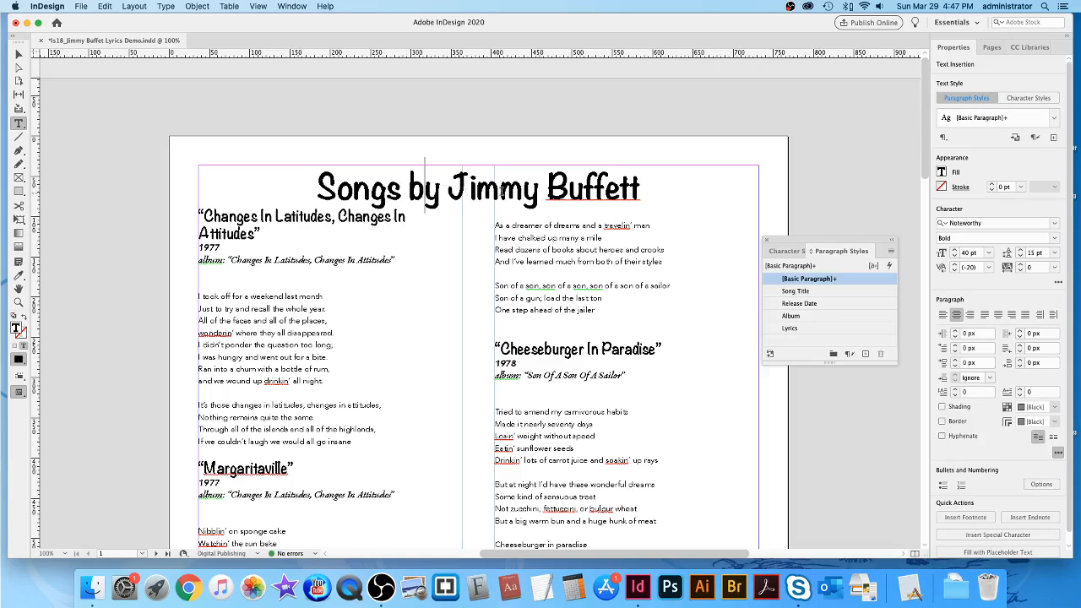
Select the title line and switch back to the Essentials Classic workspace.
triple_click(492, 191)
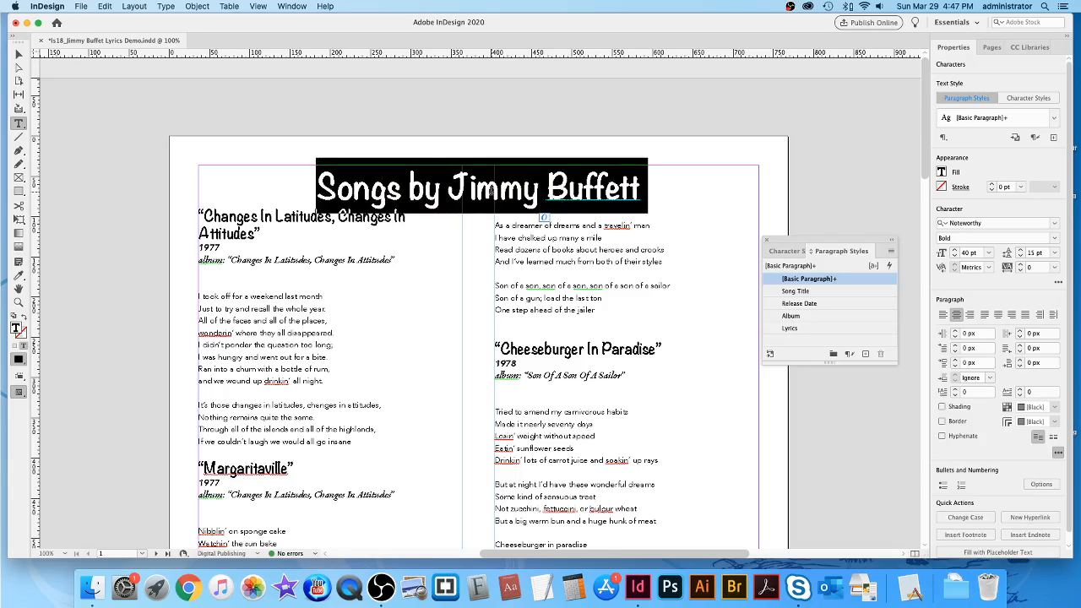
left_click(960, 23)
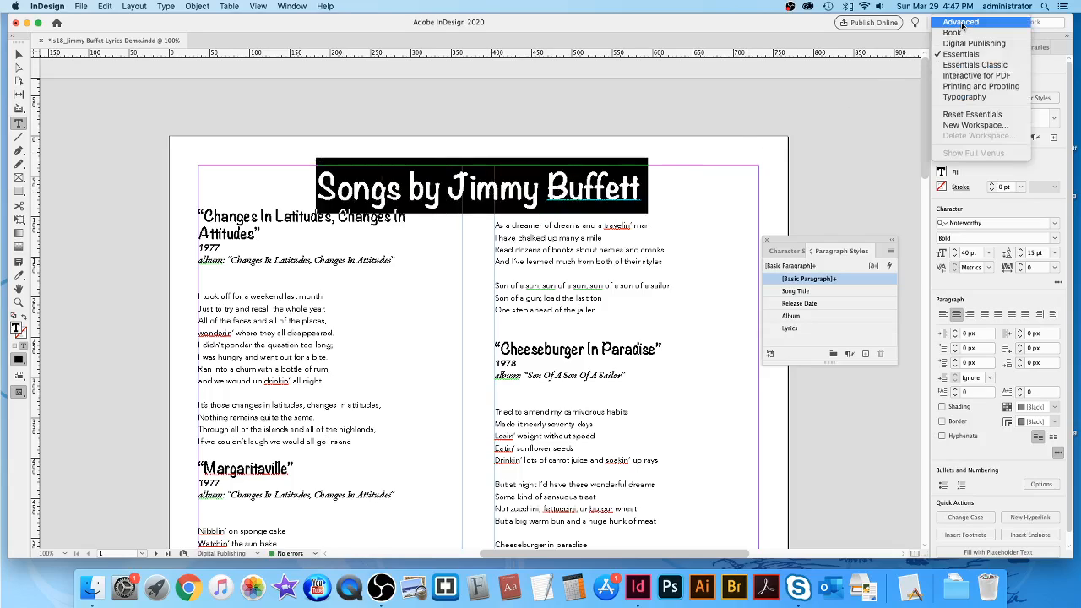
left_click(963, 65)
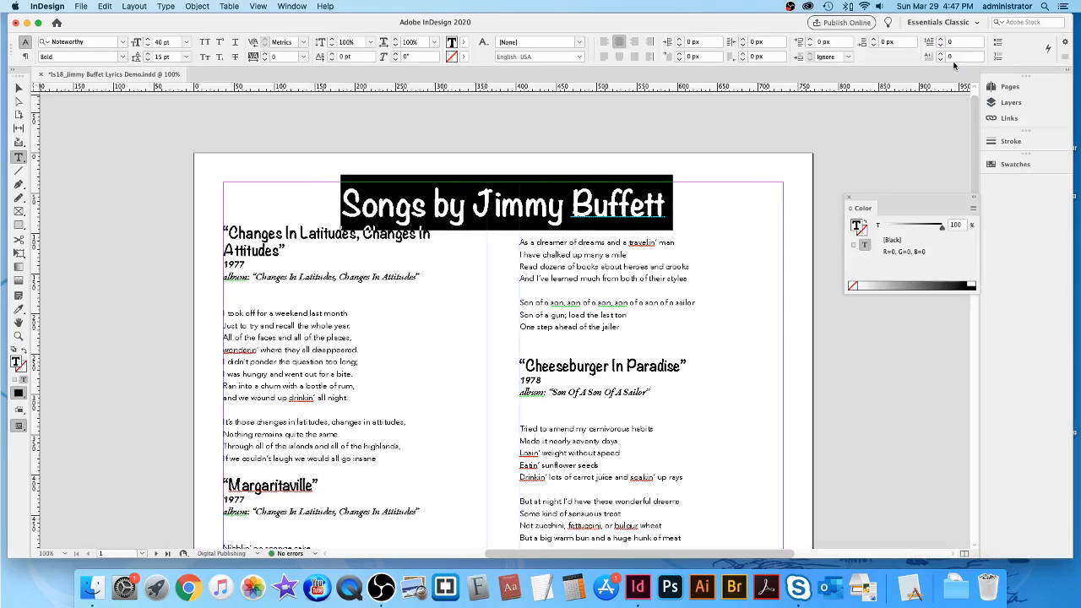
In the title's Span Columns settings, preview 18 then 24 px Space After Span.
left_click(1067, 60)
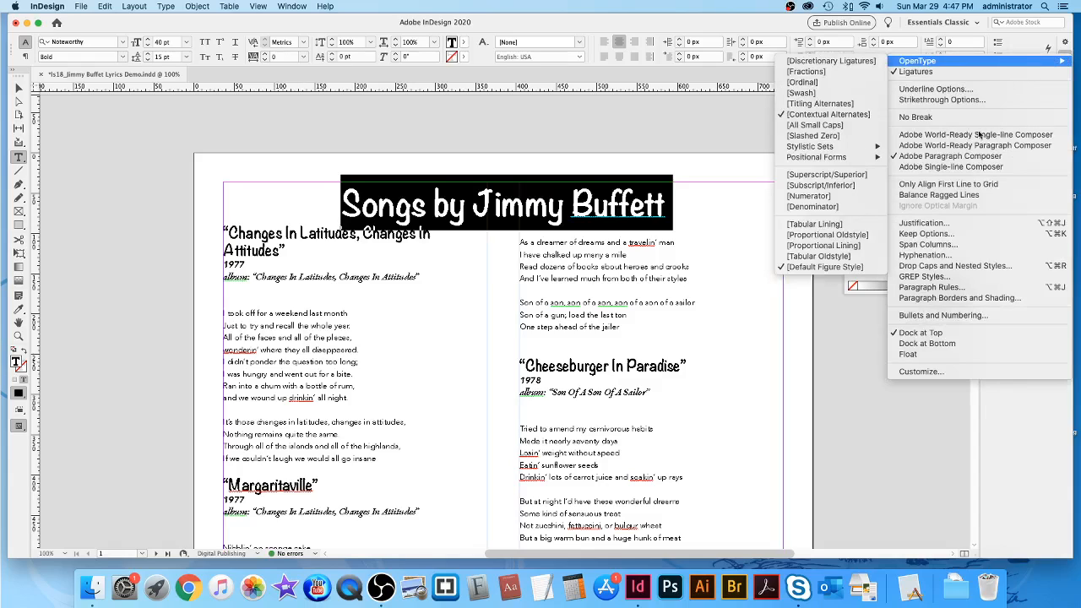
left_click(942, 246)
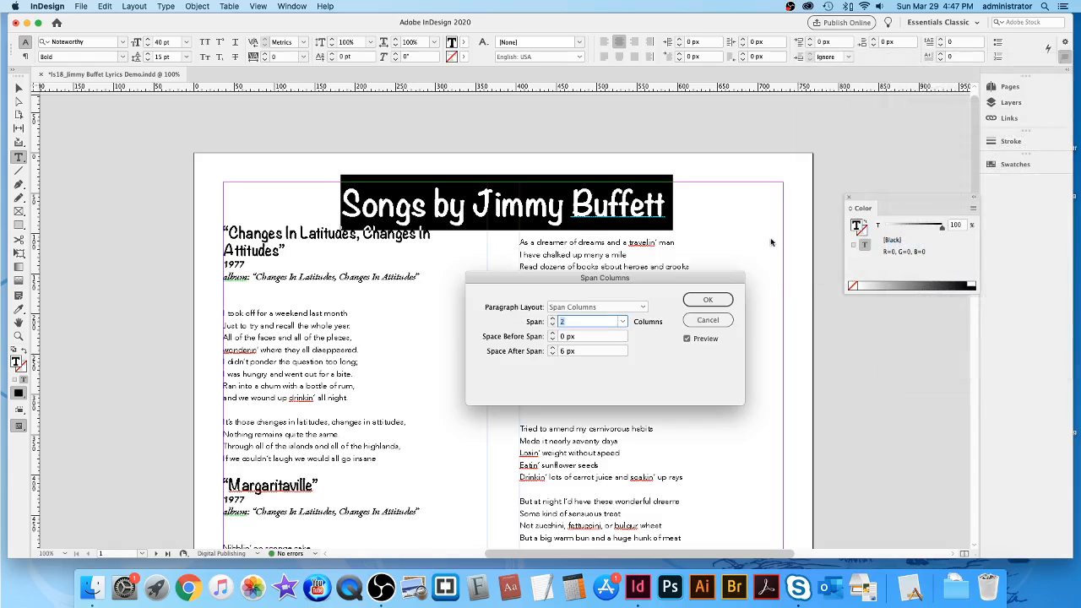
left_click(563, 352)
key("BackSpace")
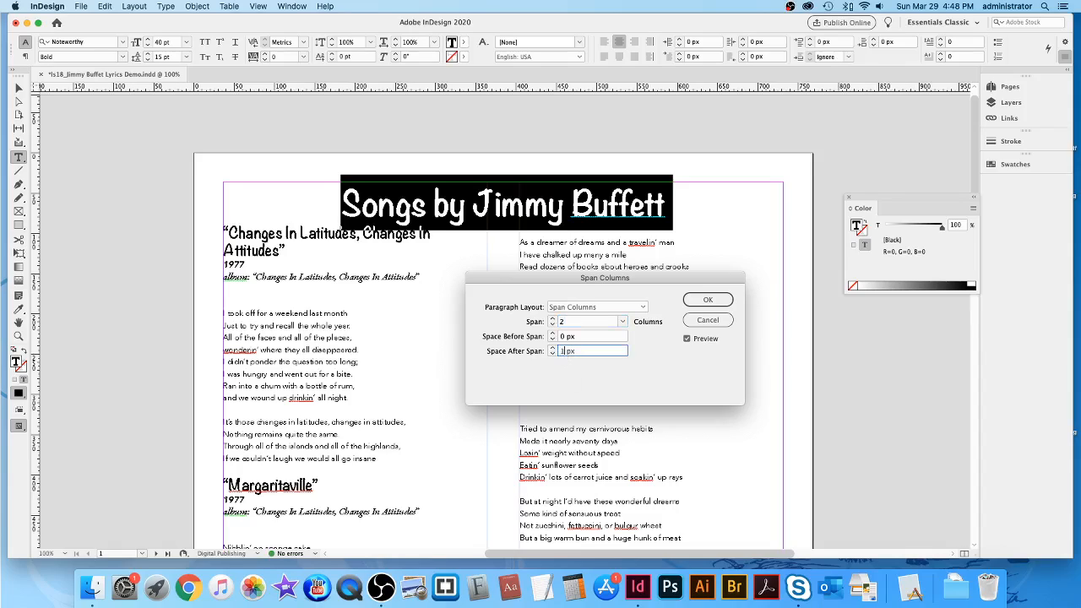
type("18")
left_click(599, 338)
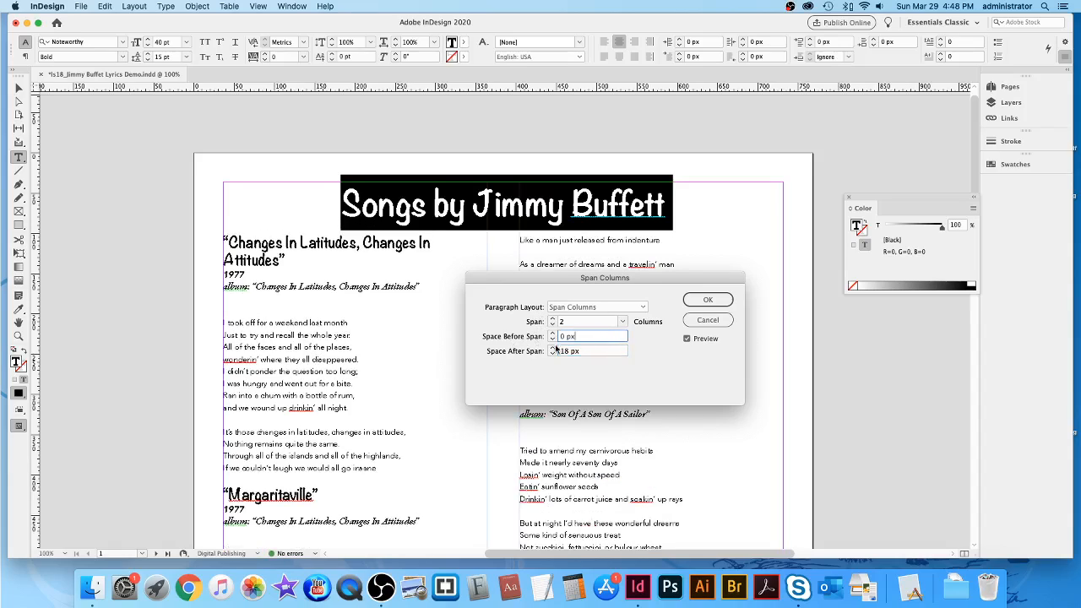
left_click_drag(569, 352, 562, 352)
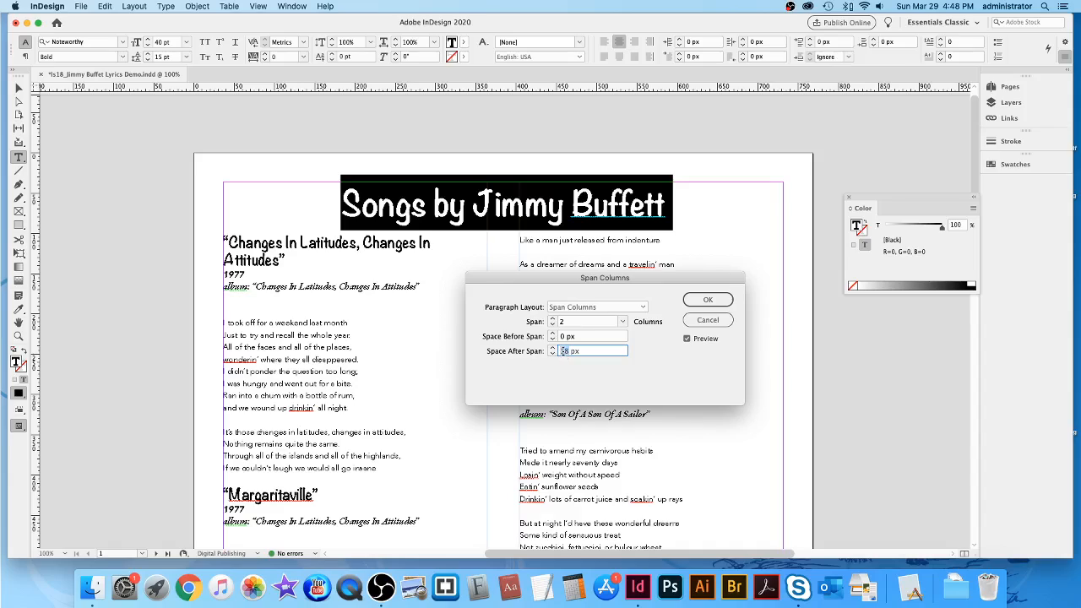
type("24")
left_click(605, 336)
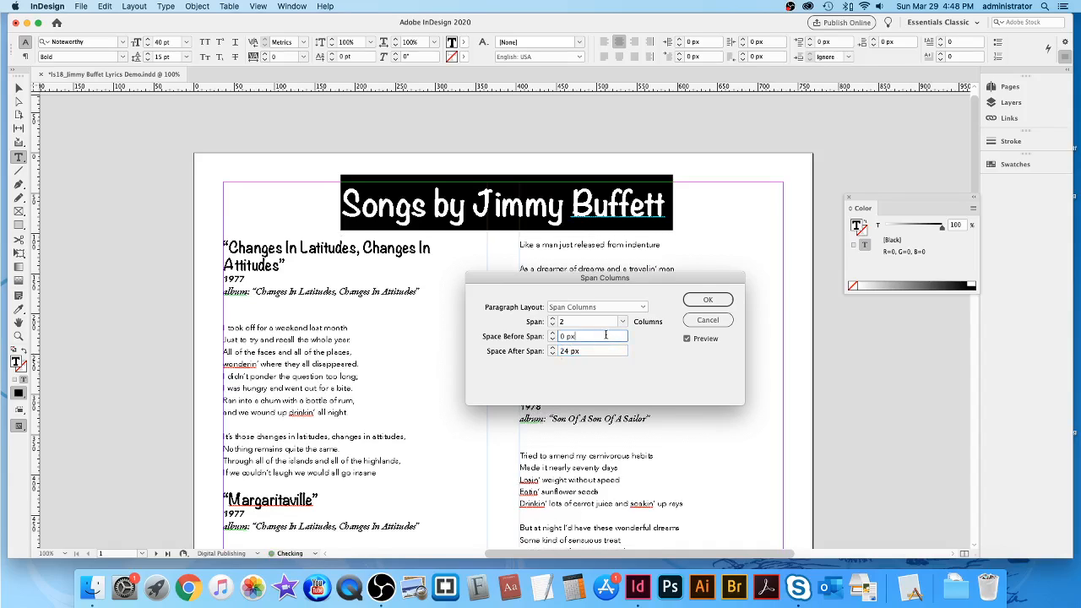
Set the Space After Span to 36 px and confirm.
double_click(562, 351)
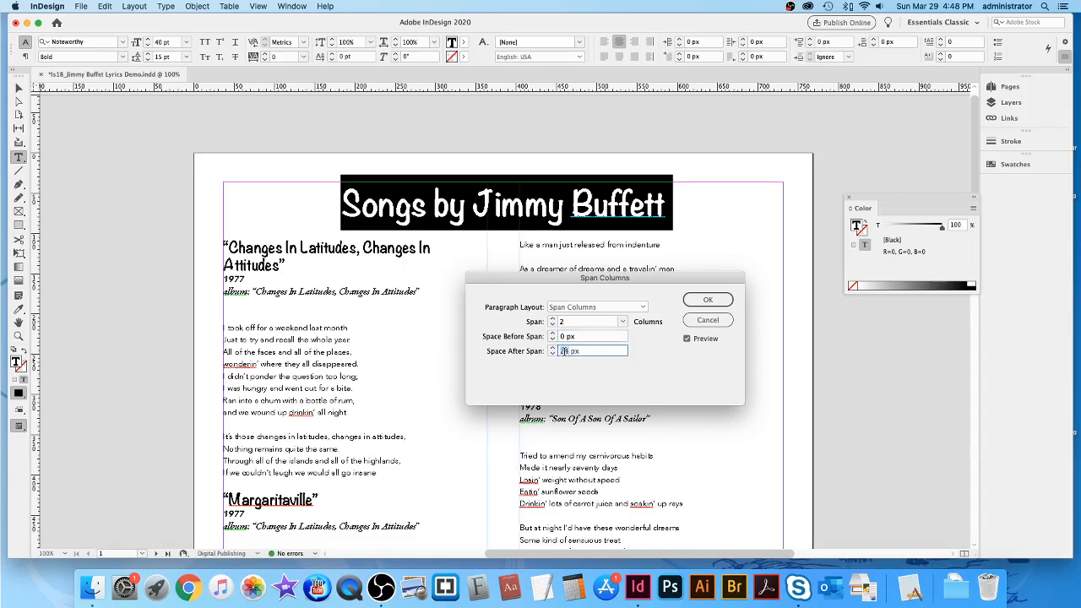
key("BackSpace")
type("36")
left_click(607, 337)
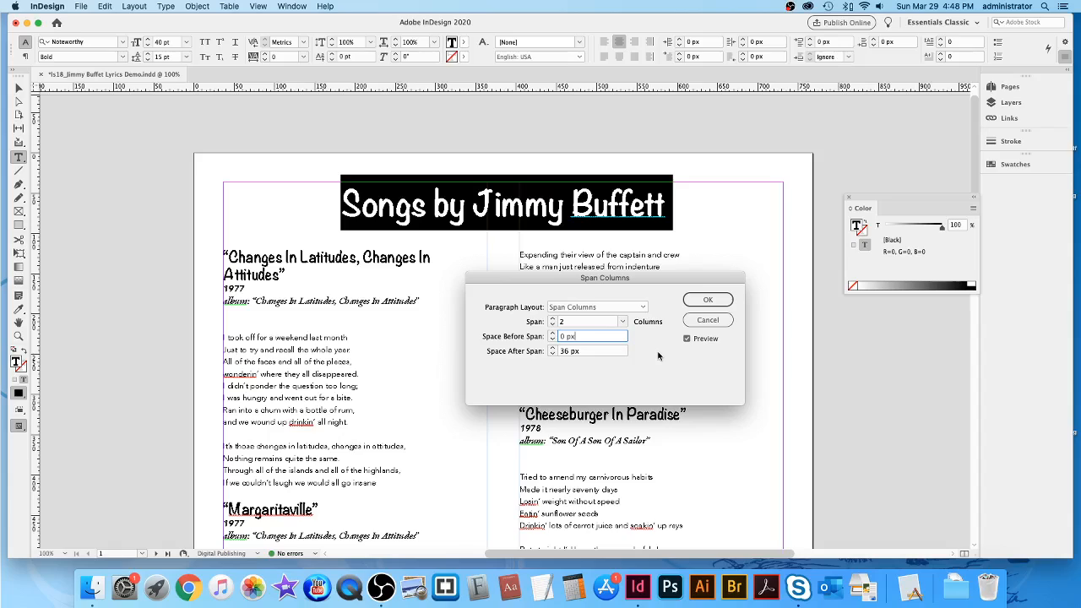
left_click(726, 301)
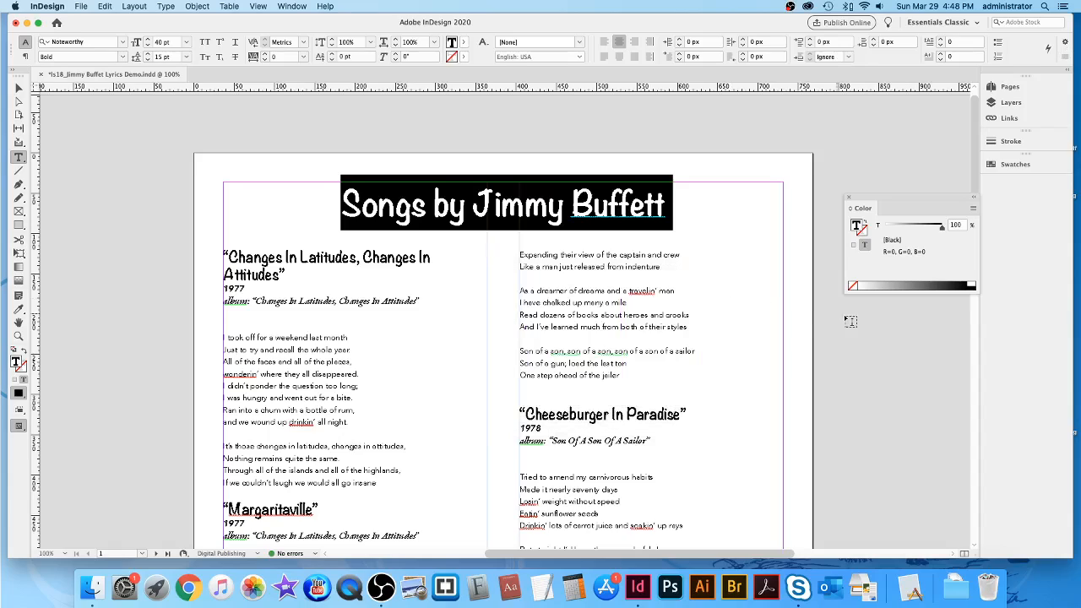
Remove the blank line under the album line and add one above Margaritaville.
left_click(724, 292)
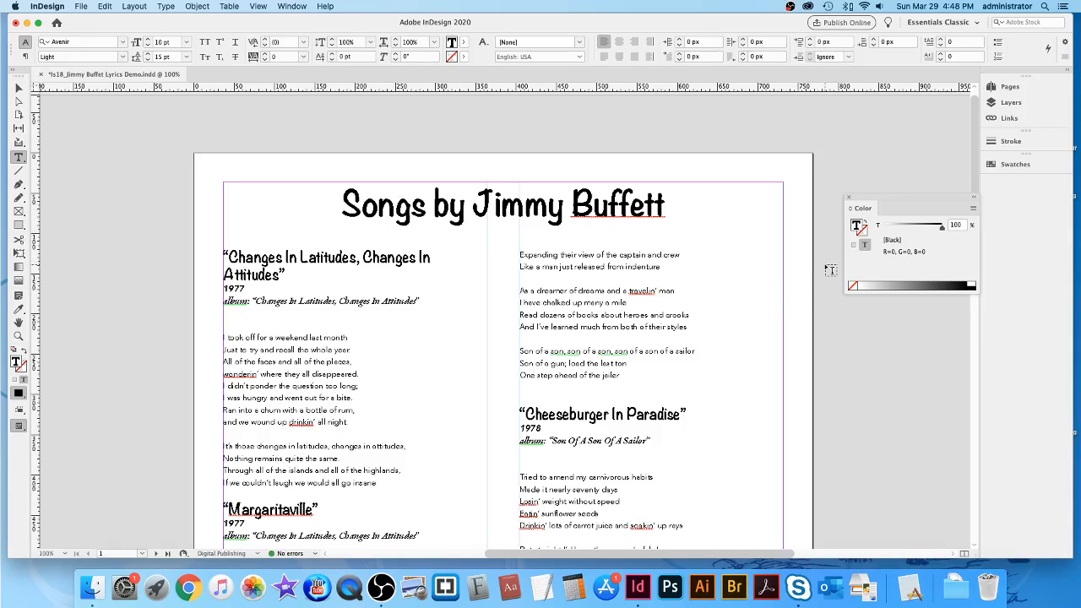
scroll(830, 271, "down", 1)
scroll(831, 270, "down", 4)
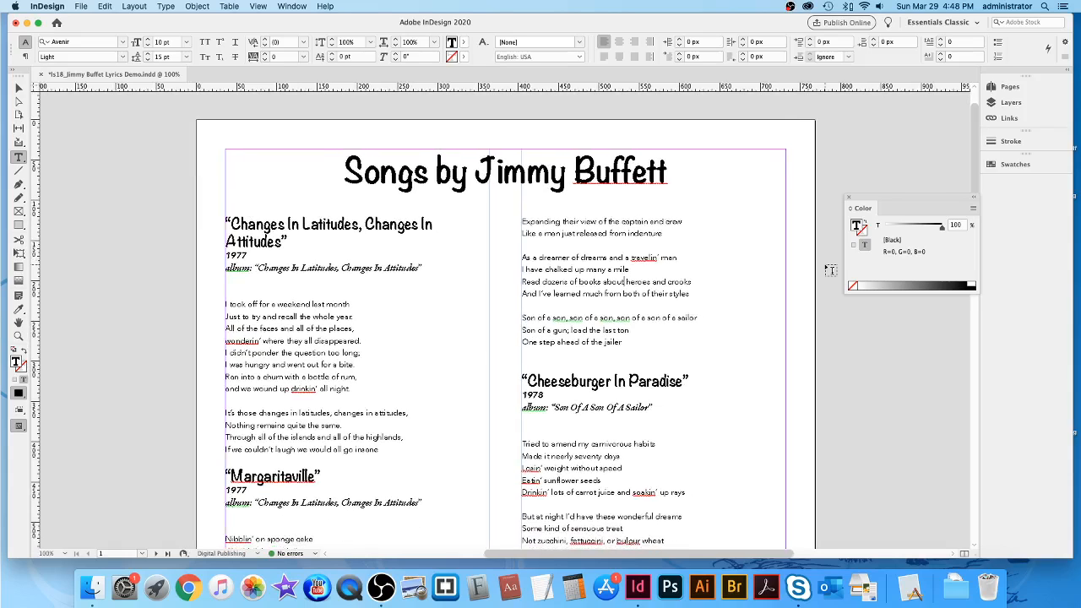
scroll(831, 270, "down", 1)
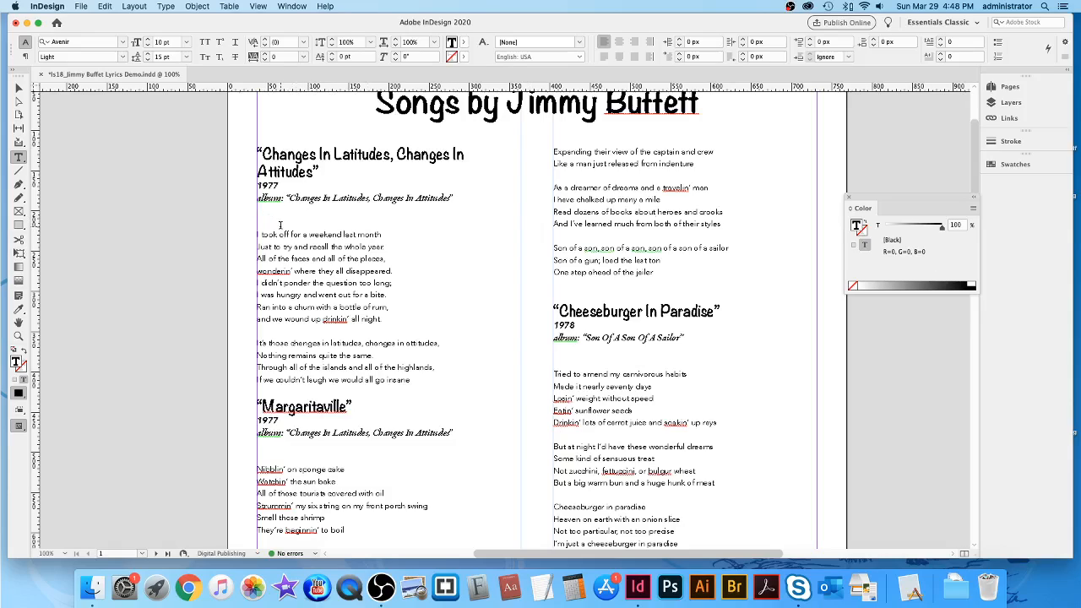
left_click(347, 212)
key("Delete")
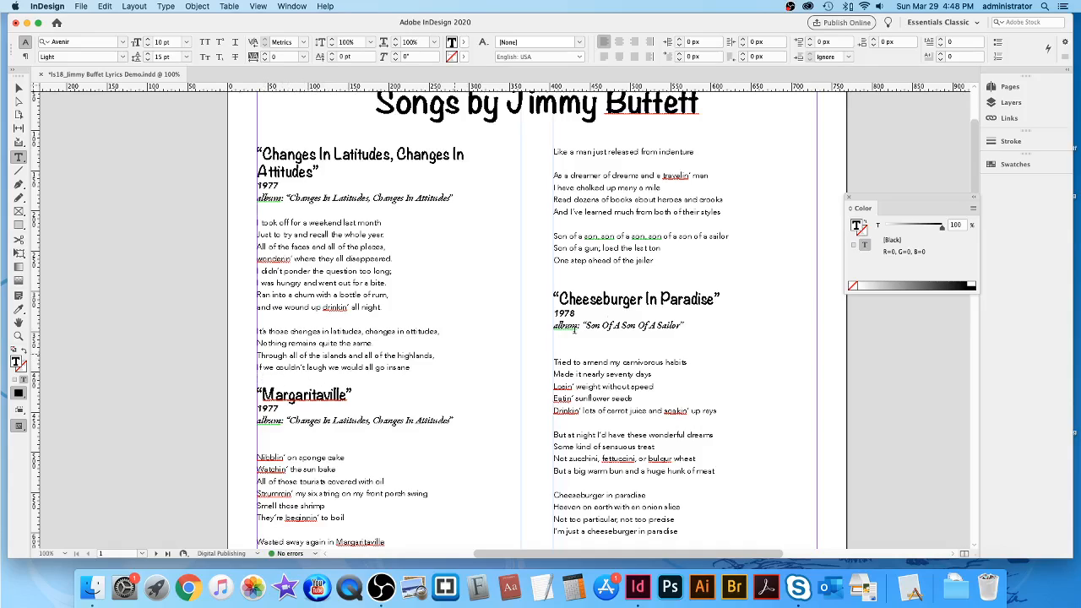
key("Return")
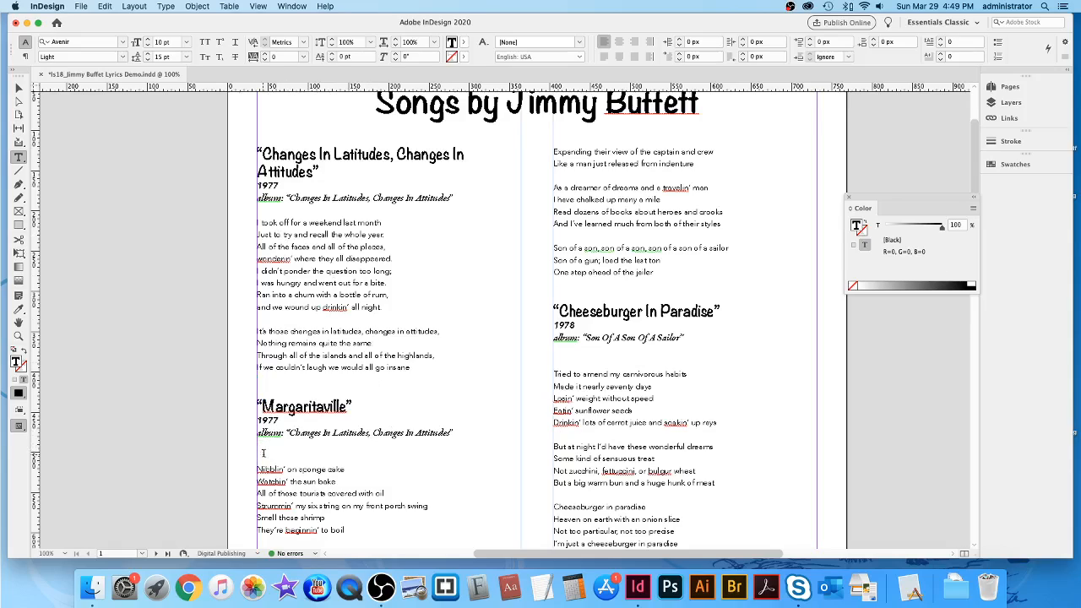
Add a blank line above Son Of A Son Of A Sailor and delete the extra one before its lyrics.
scroll(417, 429, "down", 8)
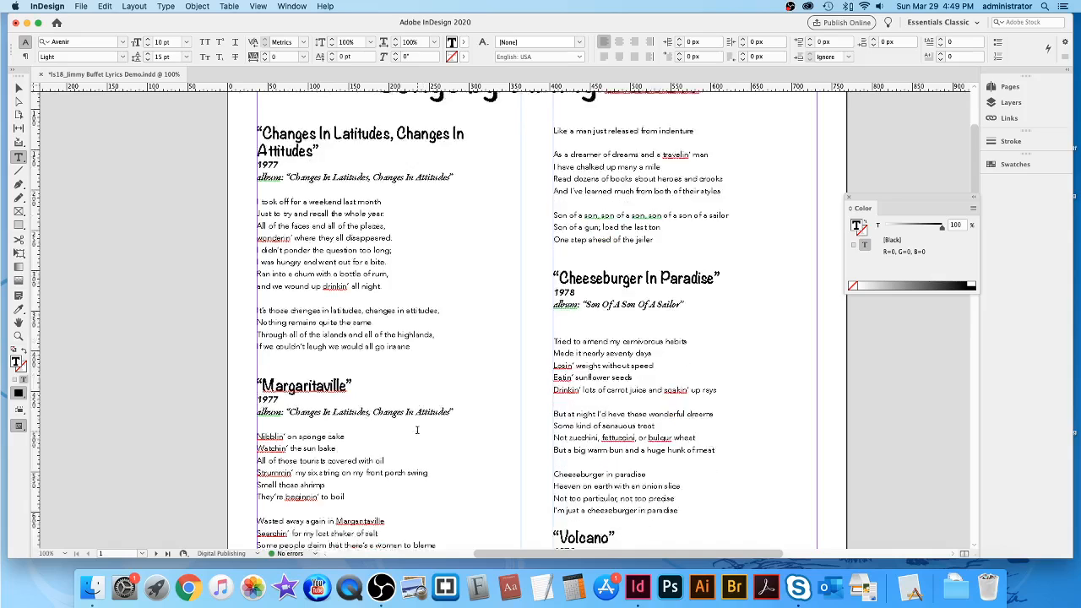
scroll(417, 430, "down", 6)
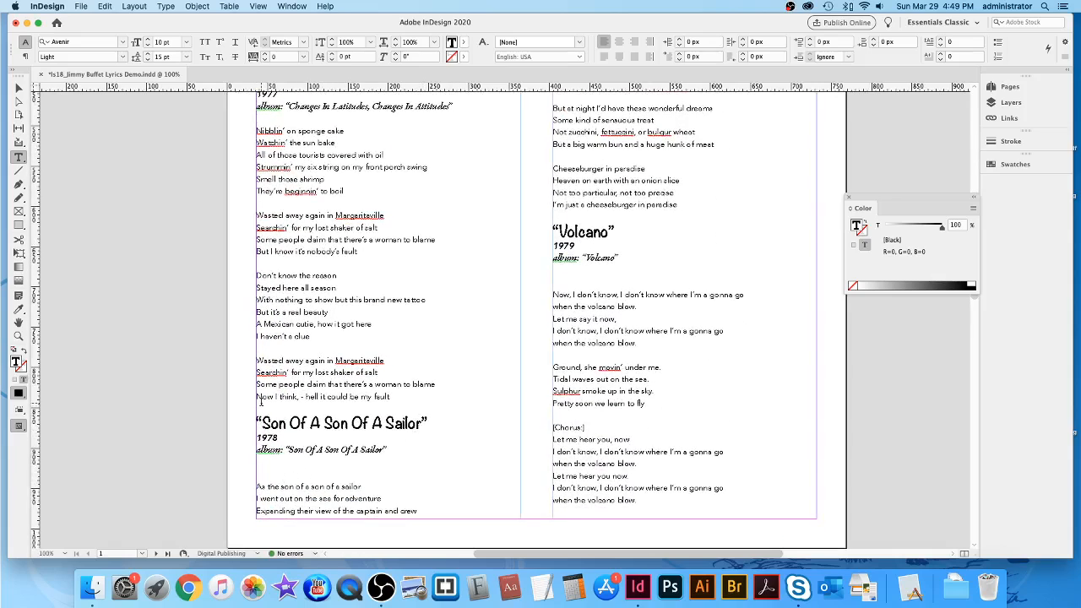
key("Return")
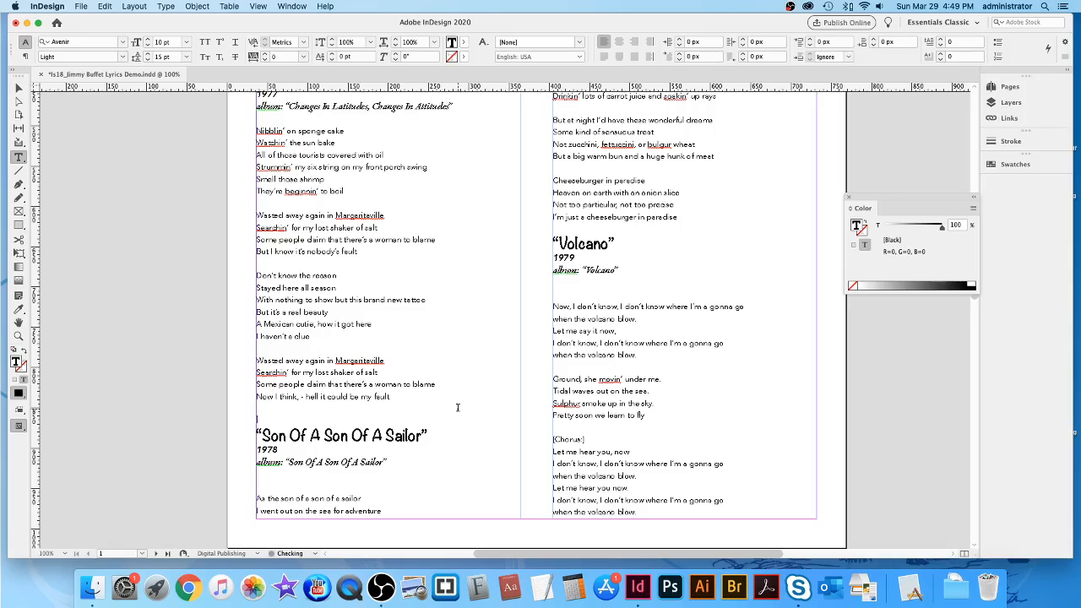
left_click(264, 486)
key("BackSpace")
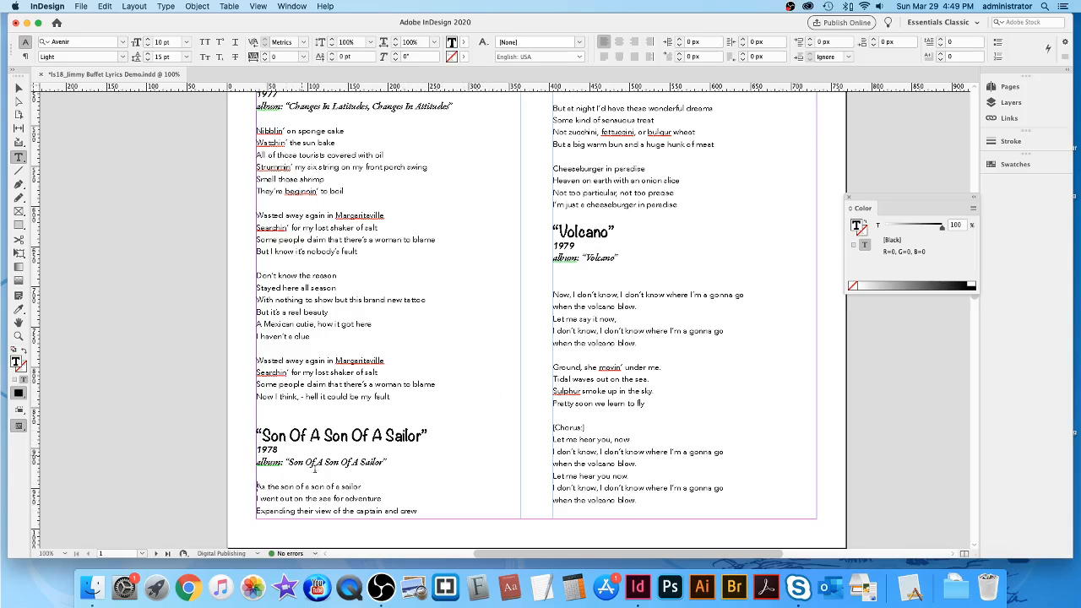
Delete the blank line under the Cheeseburger album line and add one above the Volcano title.
scroll(495, 338, "up", 10)
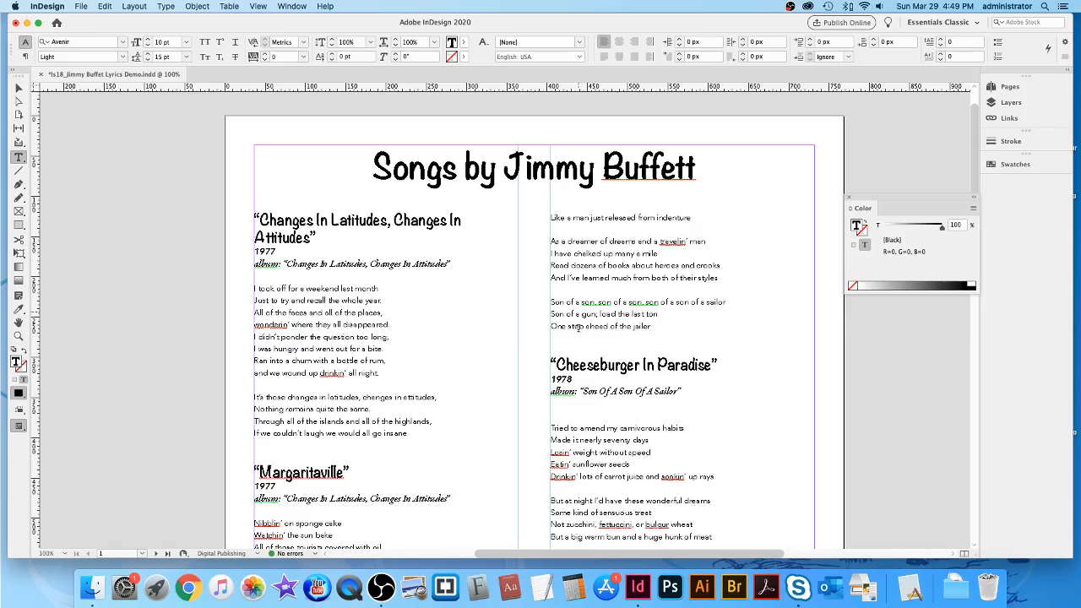
left_click(557, 339)
left_click(556, 417)
key("BackSpace")
scroll(711, 391, "down", 8)
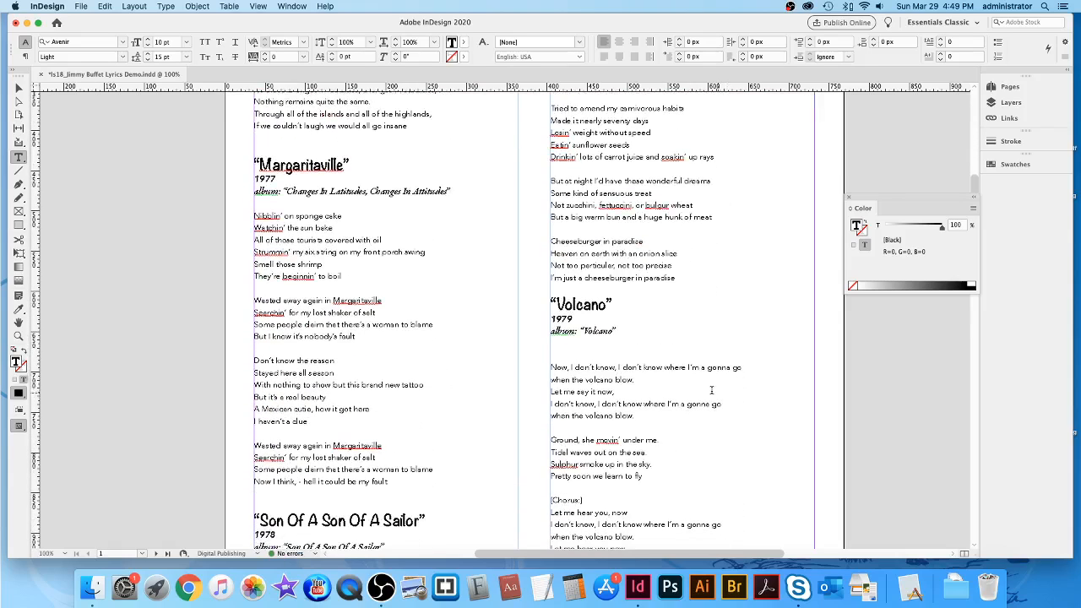
key("Return")
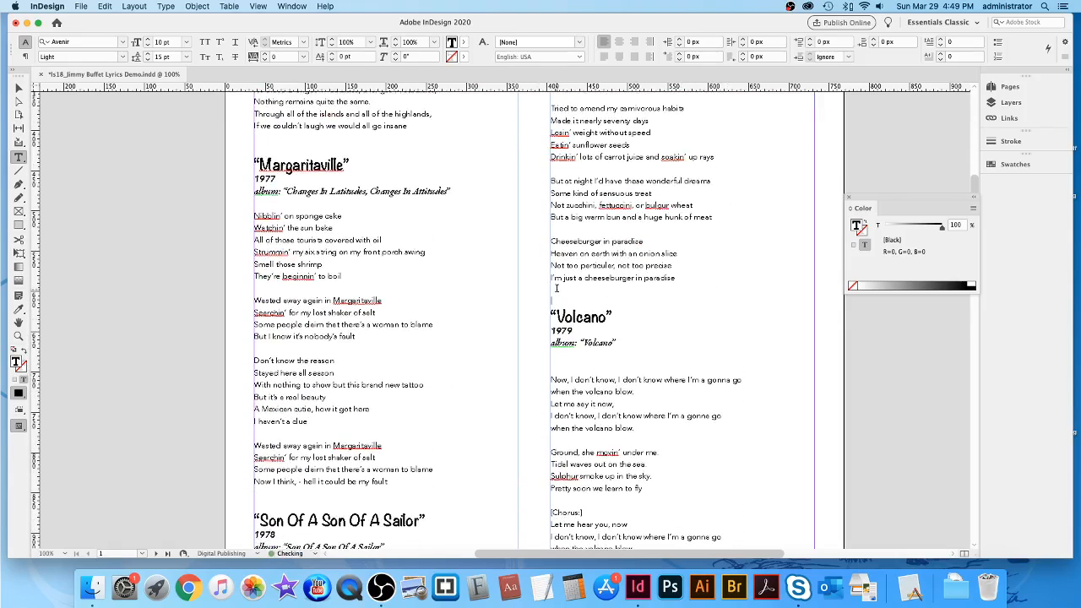
scroll(559, 370, "down", 12)
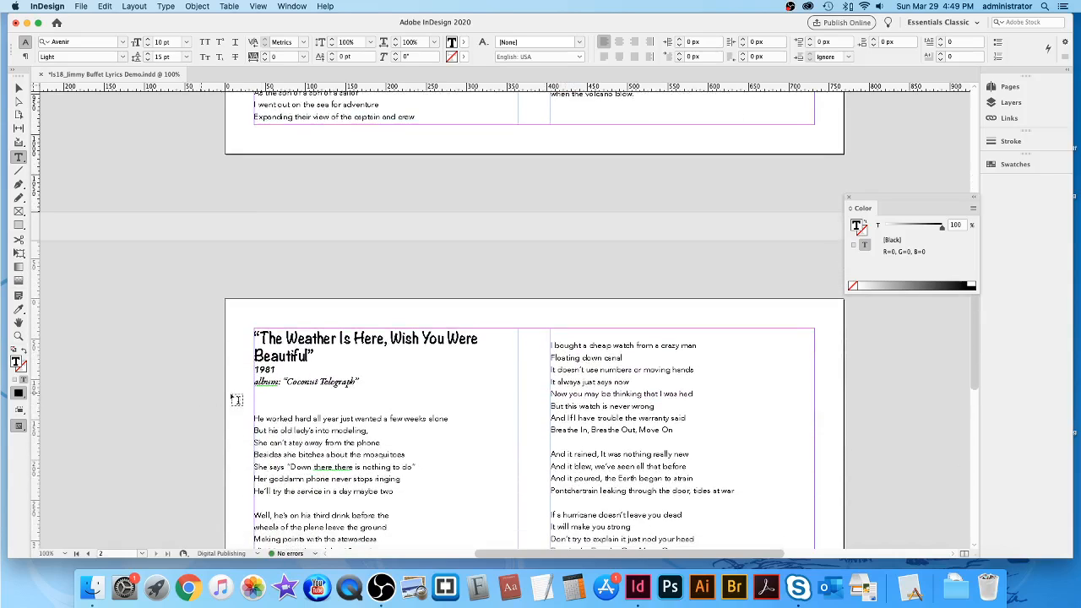
Delete the extra blank lines under the Coconut Telegraph and One Particular Harbour album lines.
left_click(267, 401)
key("BackSpace")
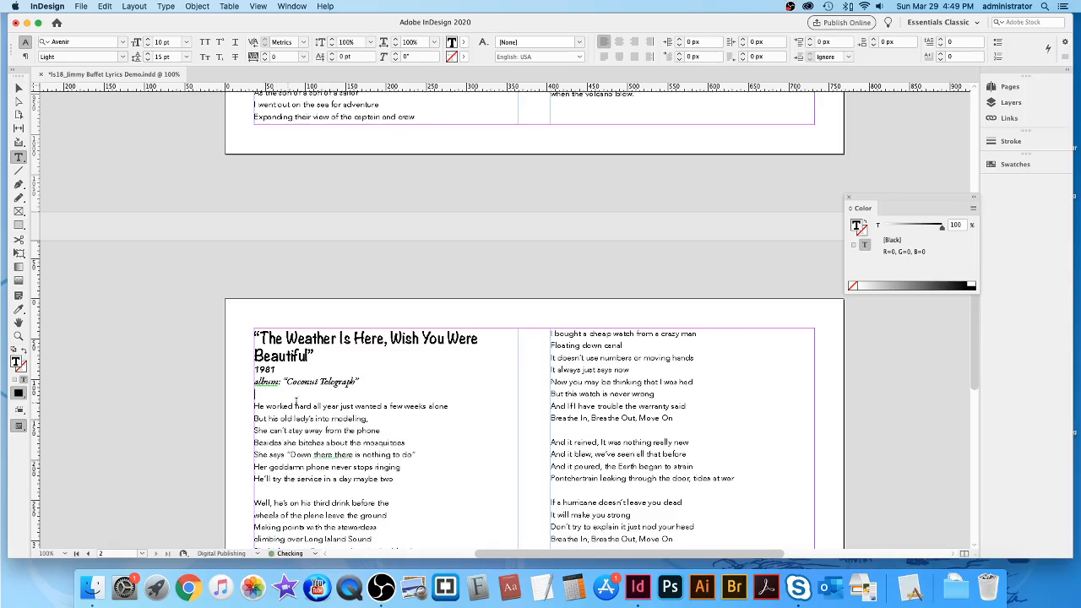
scroll(298, 402, "up", 4)
scroll(335, 406, "down", 7)
scroll(335, 406, "down", 5)
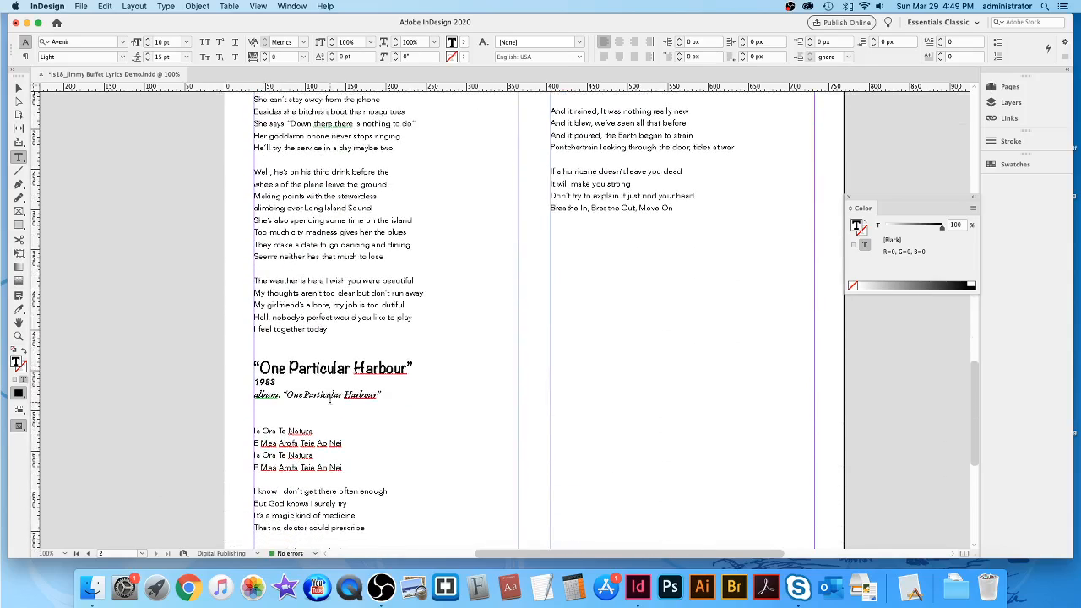
left_click(268, 344)
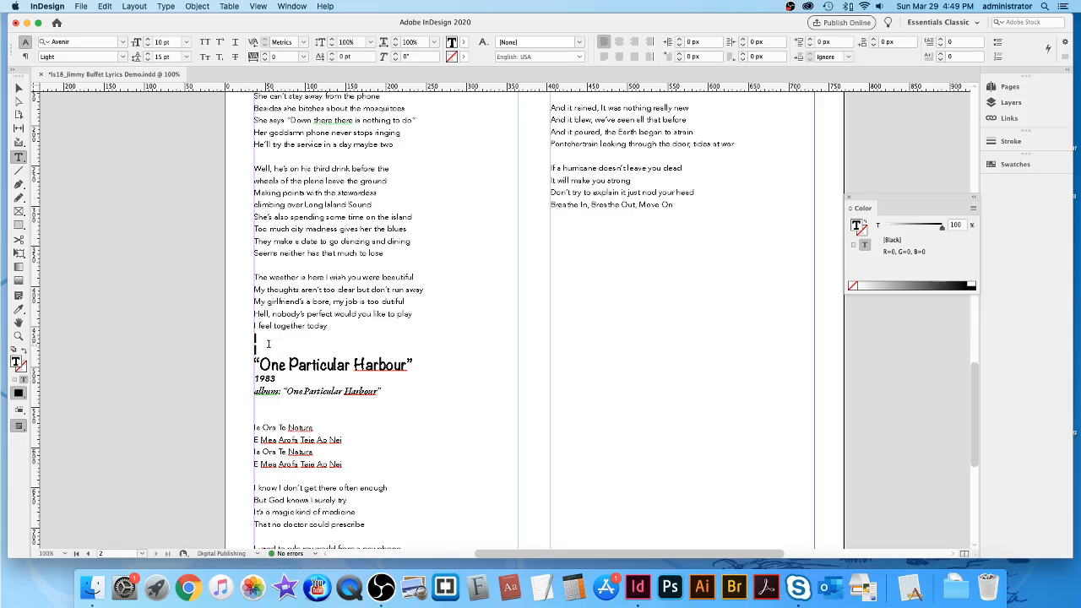
left_click(275, 409)
key("BackSpace")
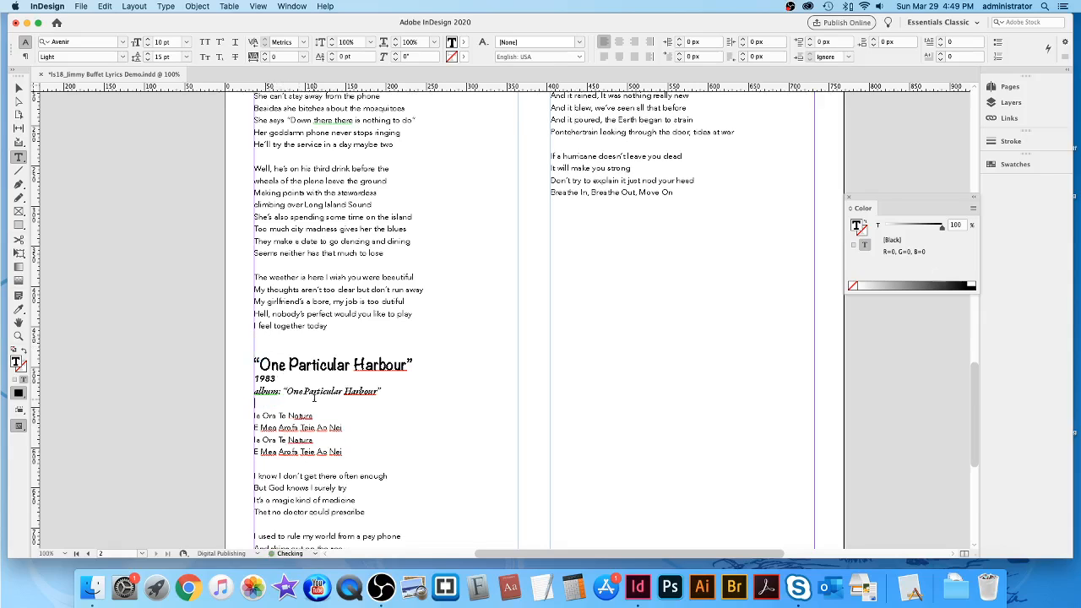
Delete the extra blank line above the 'Breathe In, Breathe Out, Move On' lyrics.
scroll(314, 397, "down", 7)
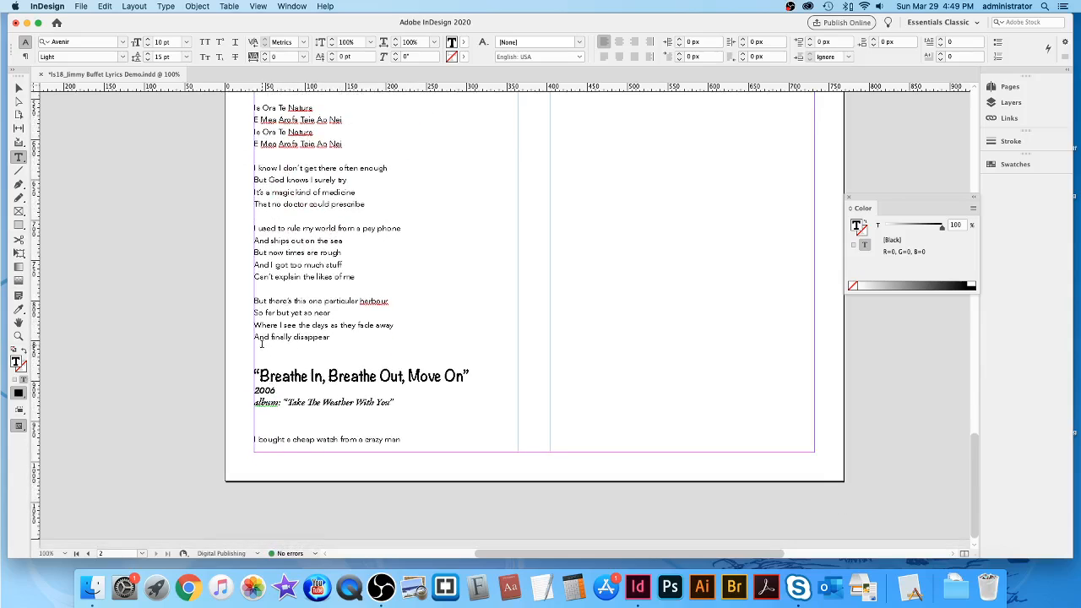
left_click(267, 355)
key("BackSpace")
scroll(594, 381, "up", 3)
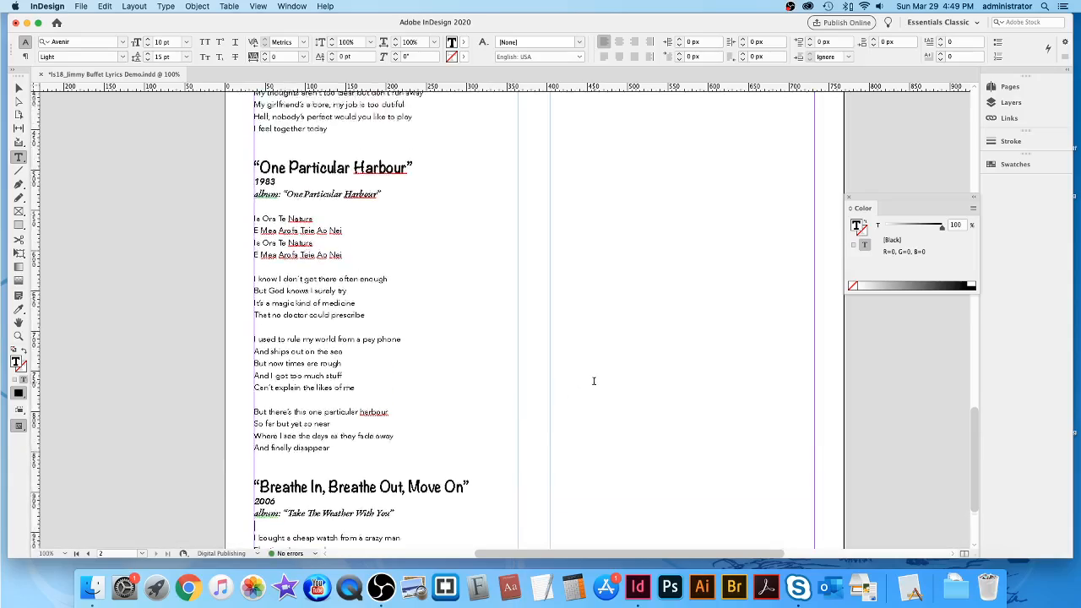
scroll(594, 381, "up", 15)
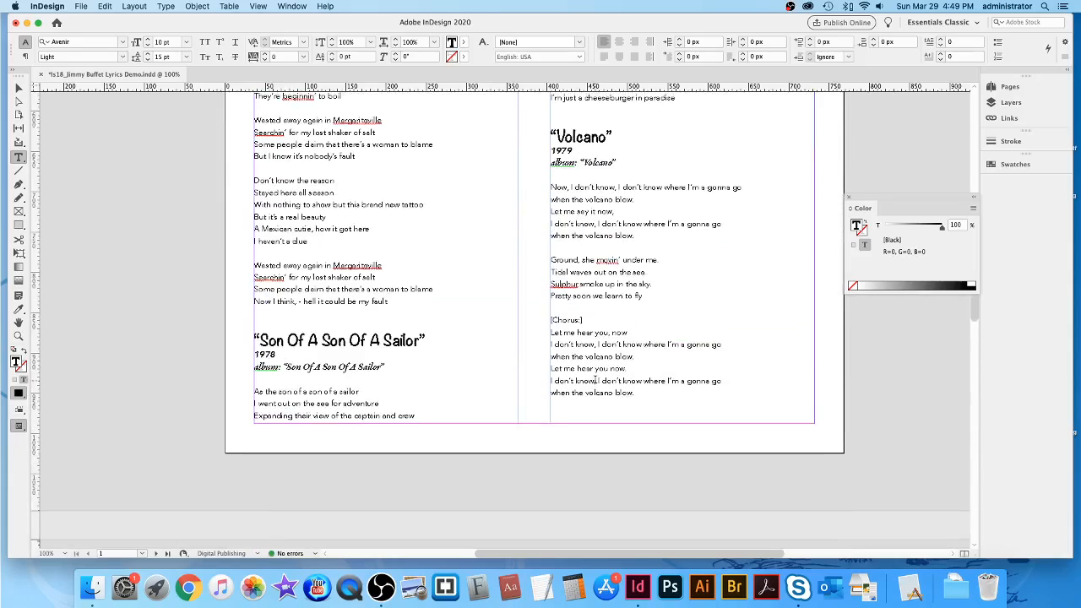
scroll(596, 381, "up", 15)
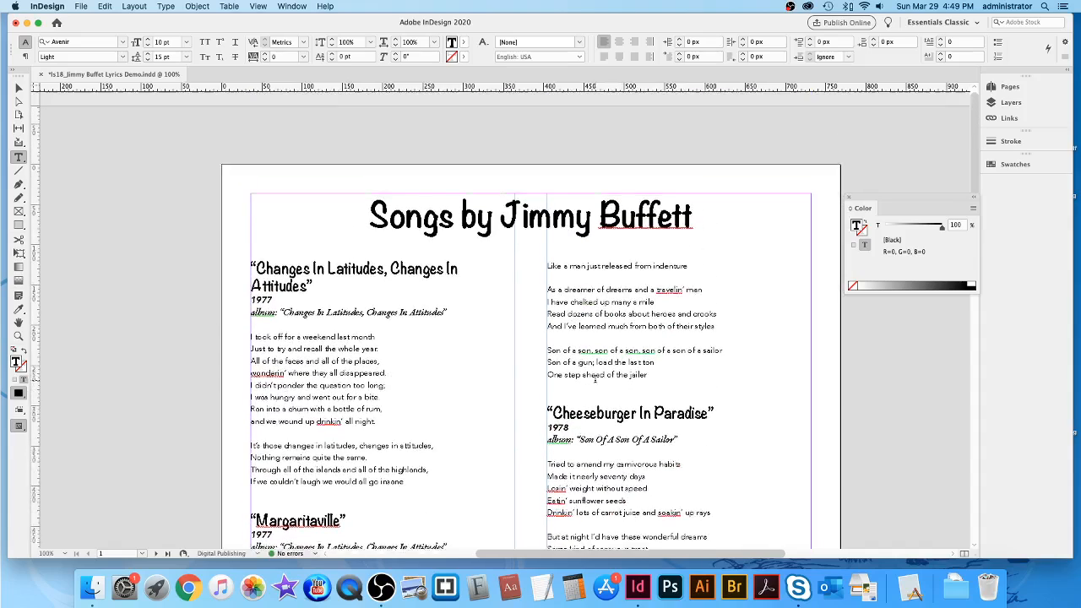
scroll(595, 379, "up", 1)
scroll(596, 379, "down", 1)
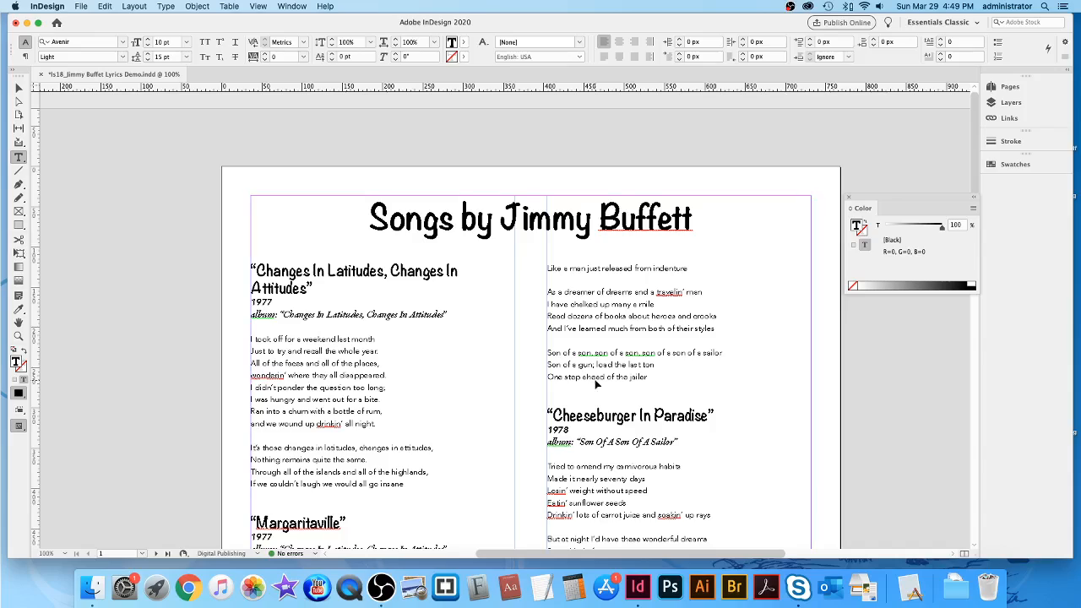
Save the lyrics document with Cmd+S.
key("super+s")
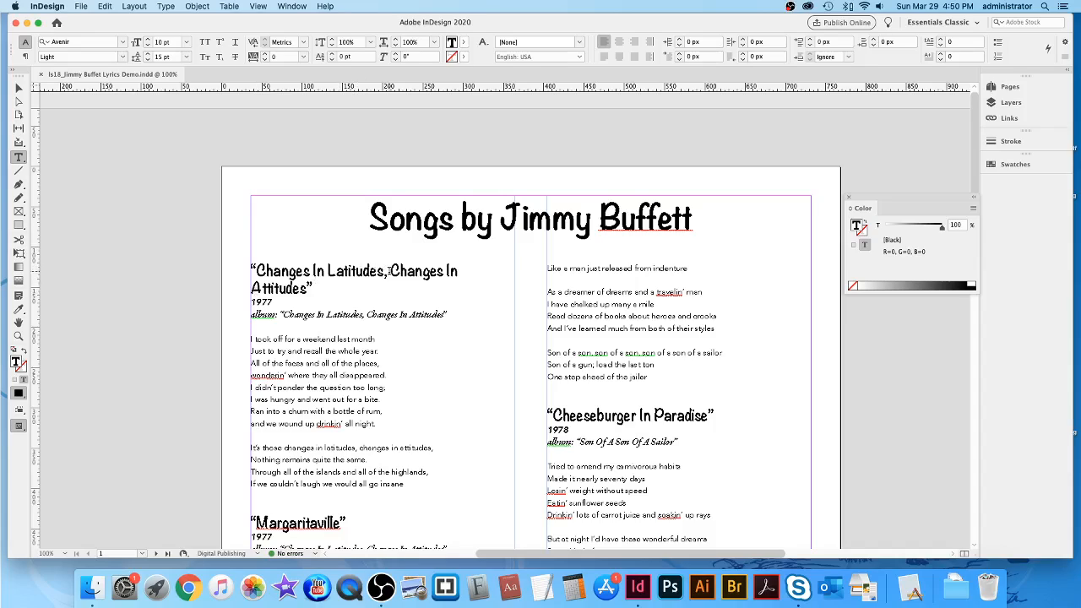
Add a forced line break after 'Latitudes,' in the first song title.
left_click(391, 270)
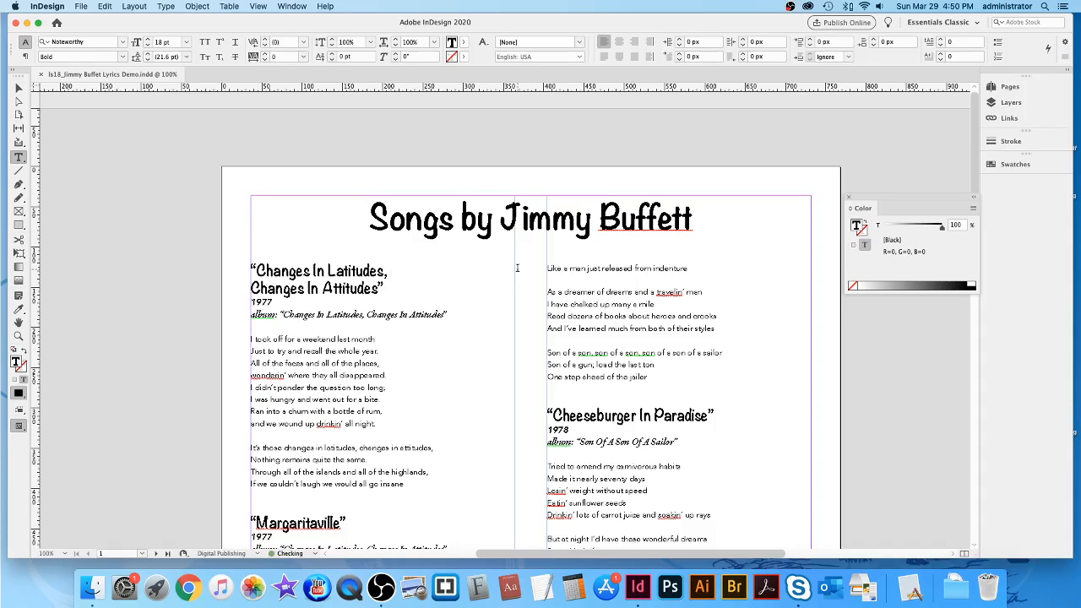
key("shift+Return")
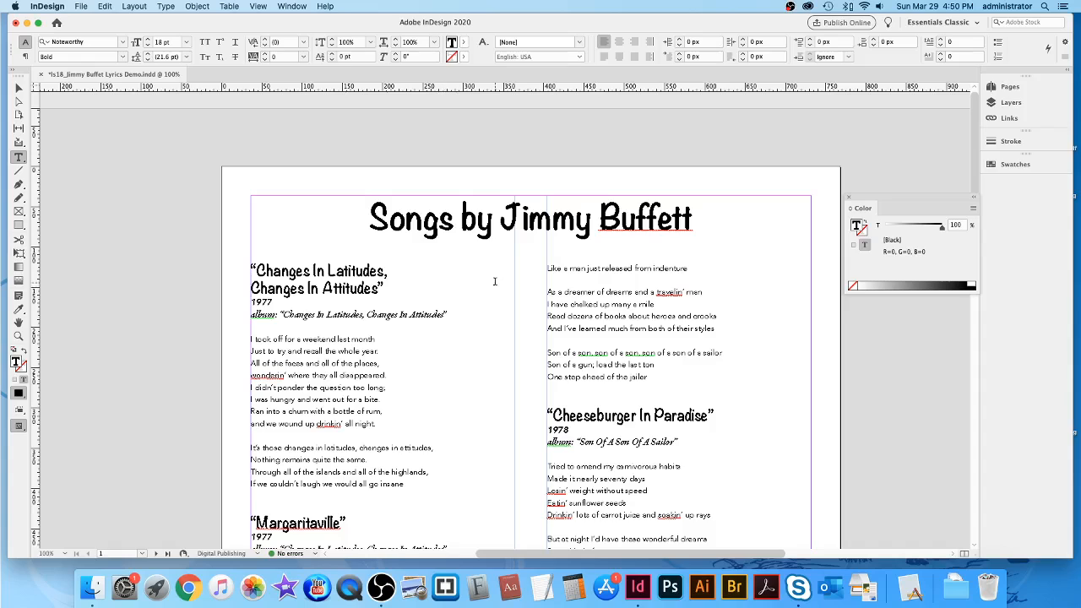
scroll(467, 286, "down", 20)
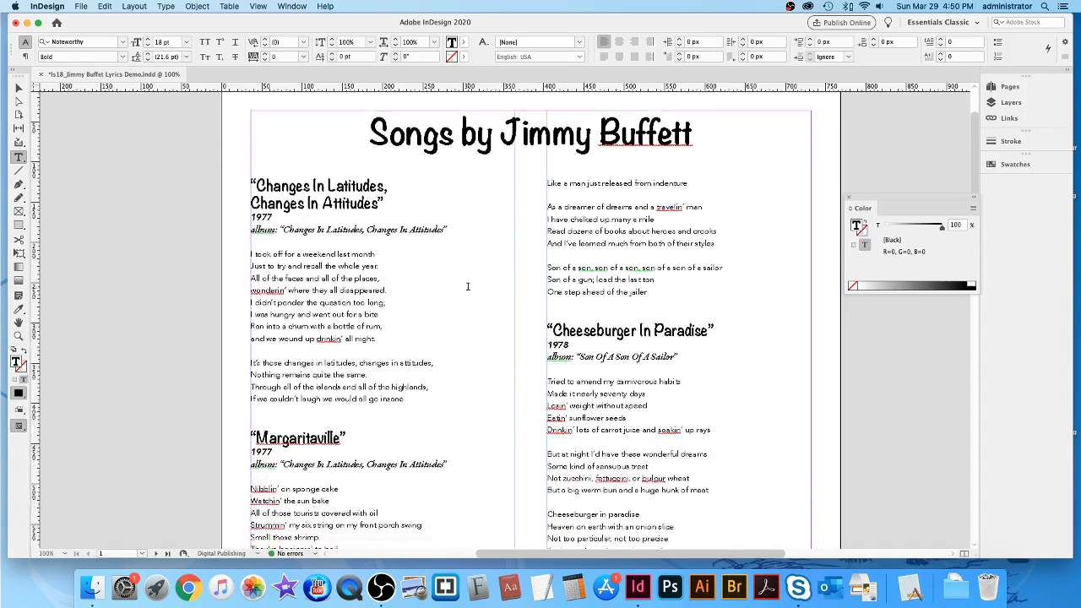
scroll(467, 286, "down", 20)
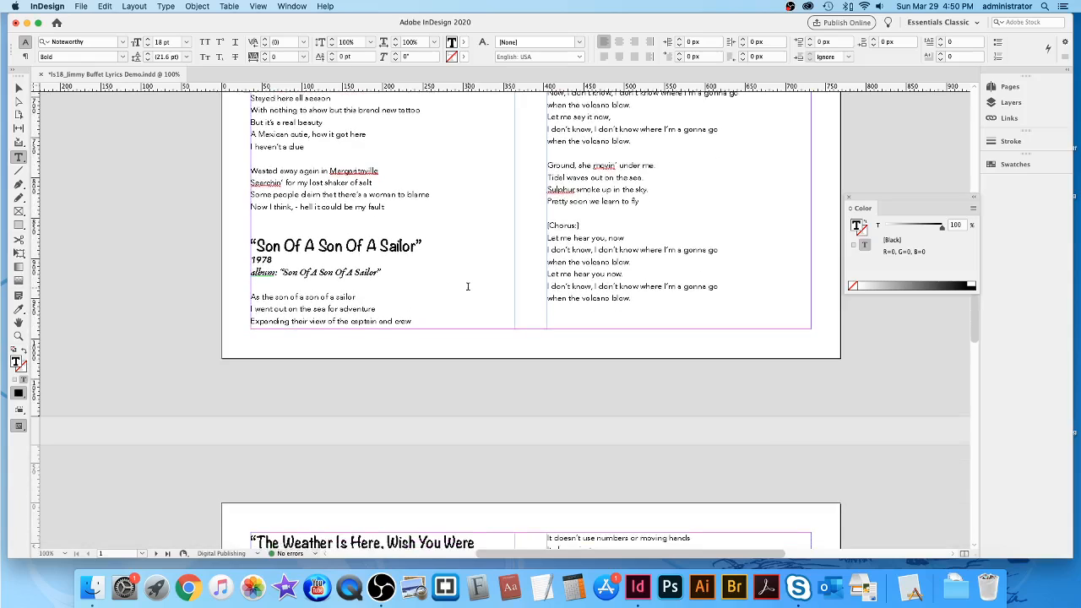
scroll(468, 286, "down", 5)
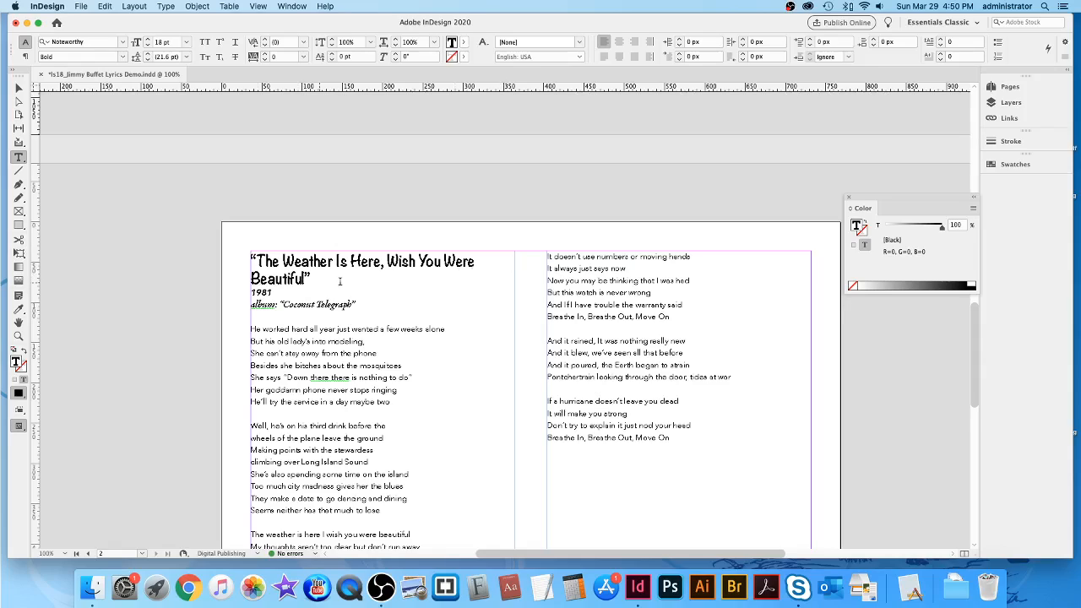
Add a forced line break after 'Here,' in the Weather song title.
left_click(388, 261)
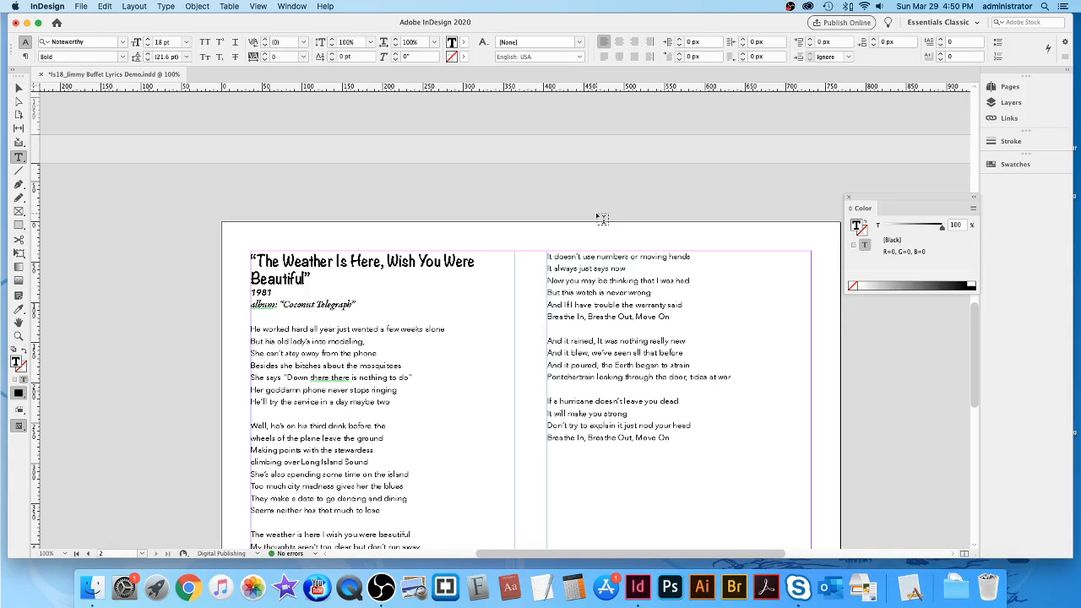
key("shift+Return")
scroll(550, 279, "down", 20)
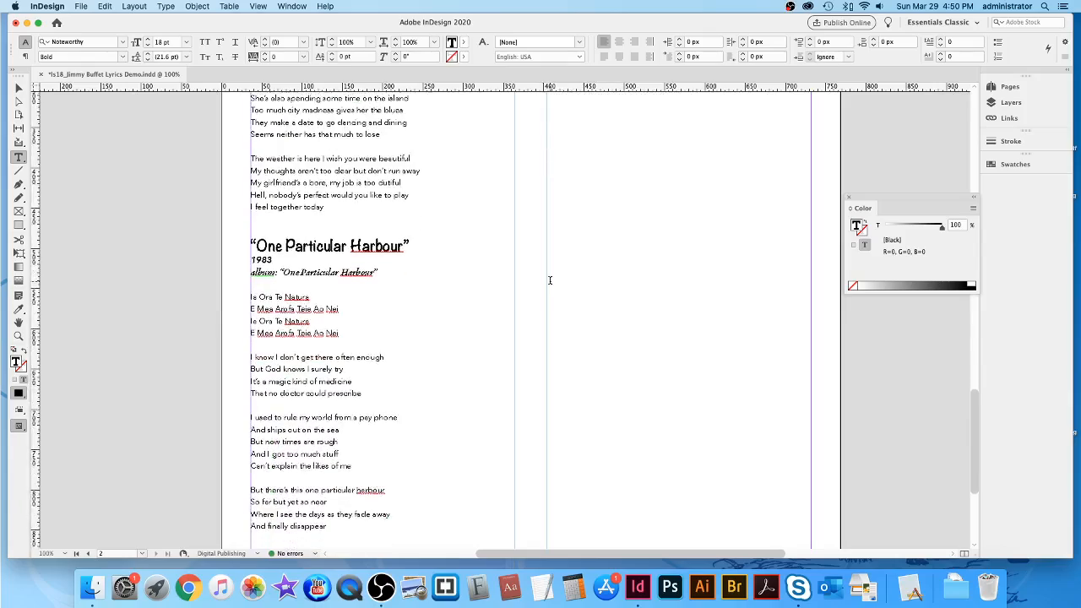
scroll(550, 280, "up", 20)
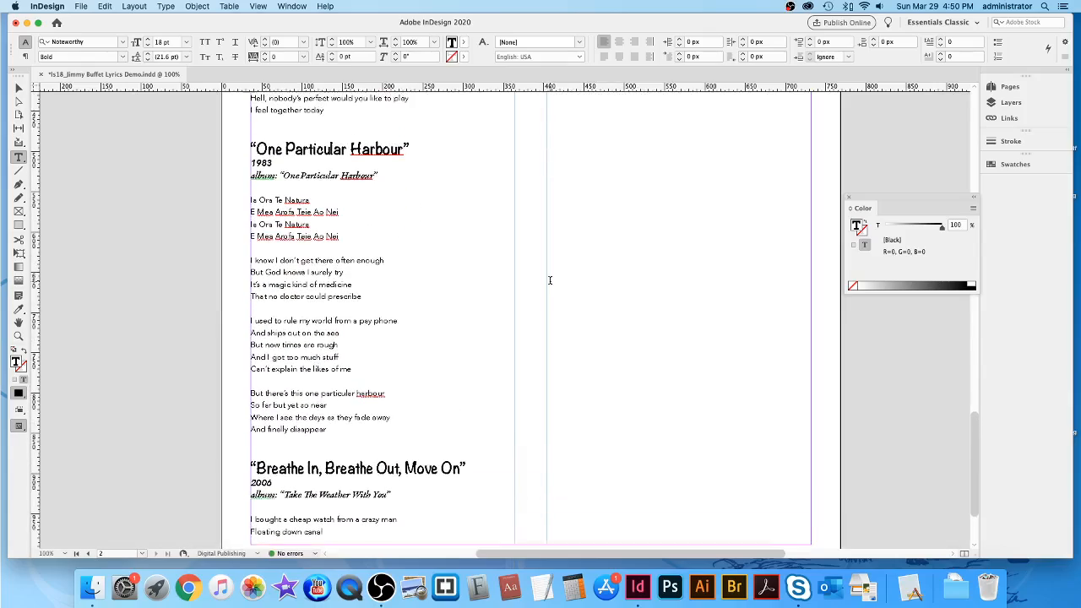
scroll(550, 280, "up", 20)
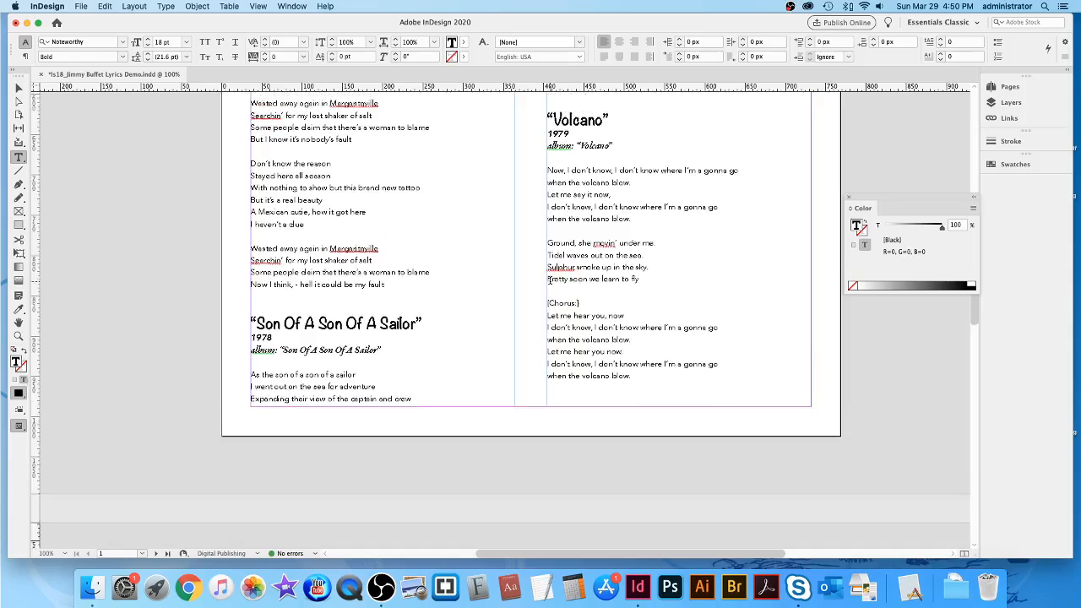
scroll(550, 279, "up", 3)
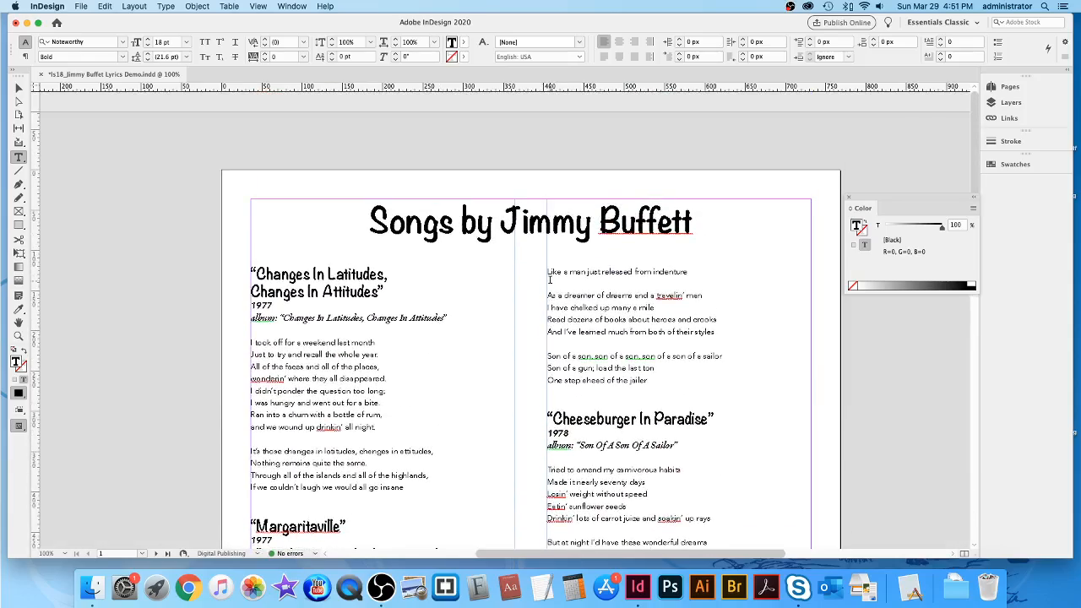
scroll(550, 279, "down", 2)
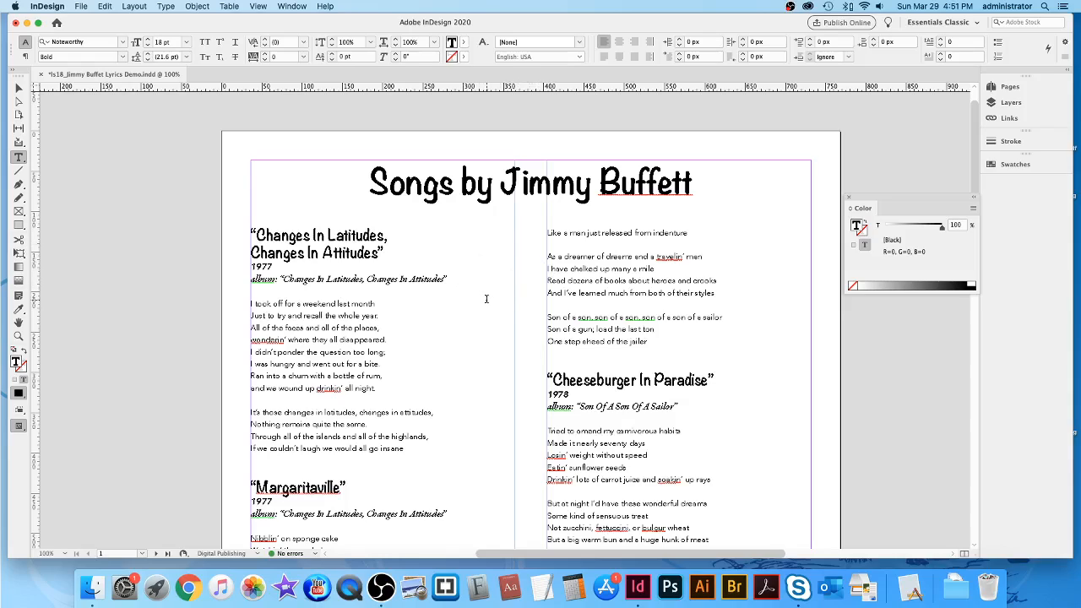
scroll(490, 300, "down", 1)
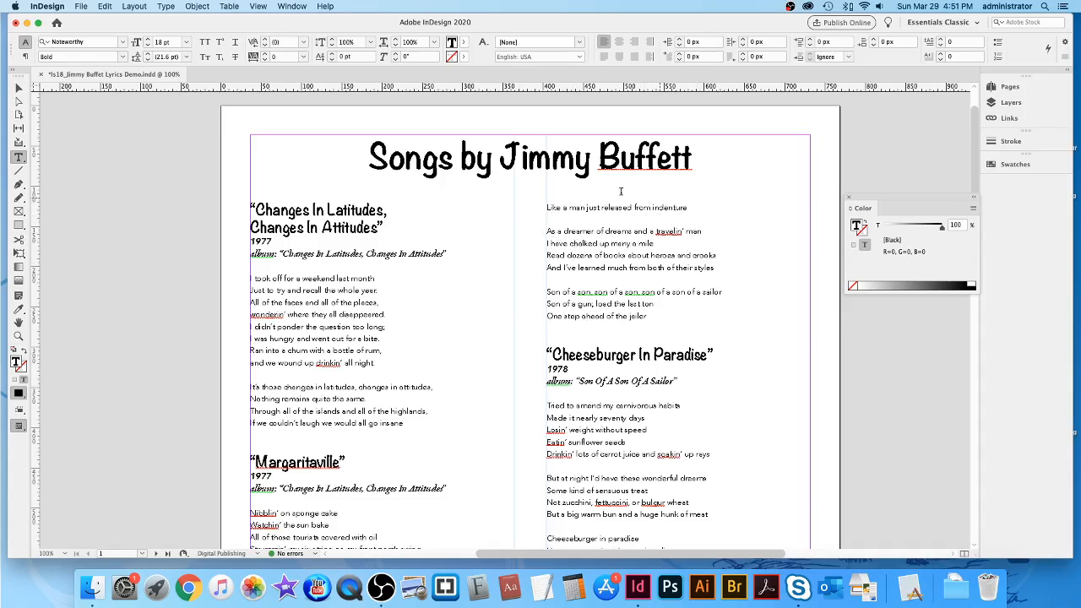
scroll(354, 414, "down", 10)
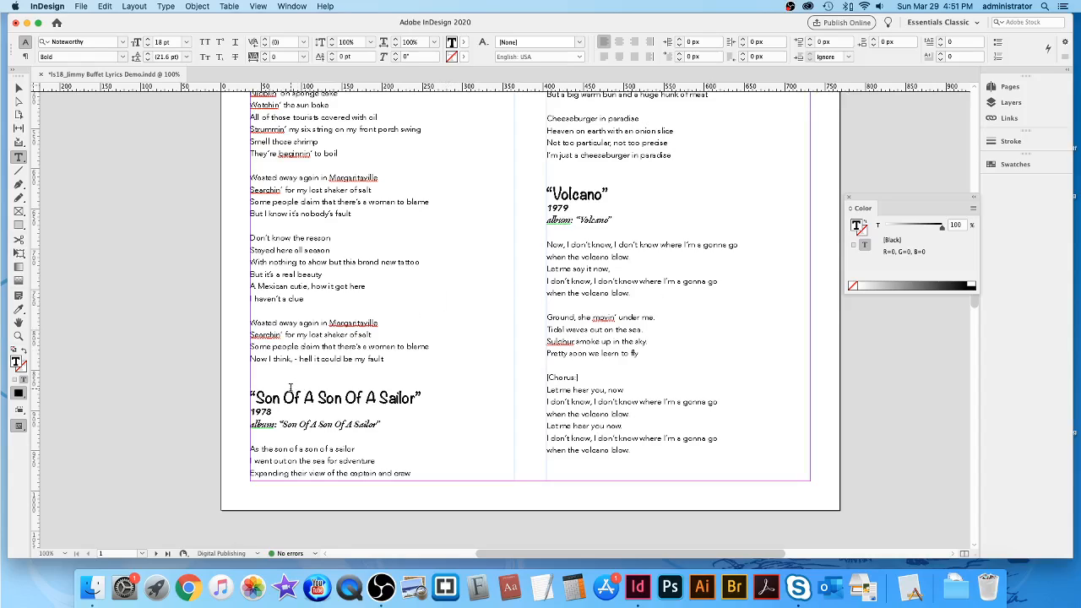
Insert a return before the 'Son Of A Son Of A Sailor' heading to push it down.
left_click(251, 395)
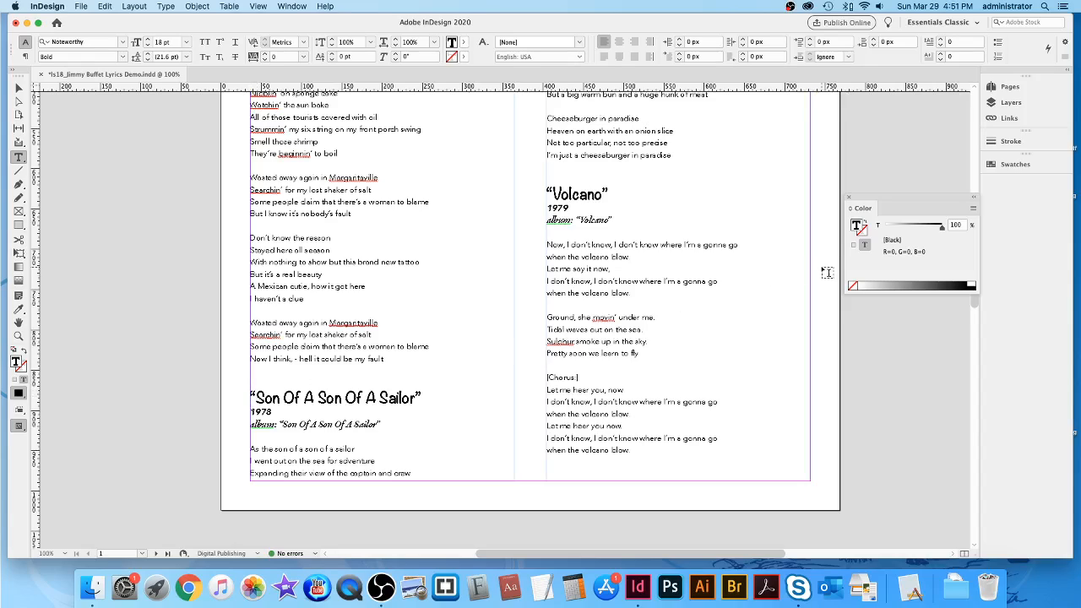
key("Return")
key("Return")
key("Return")
key("Return")
key("Return")
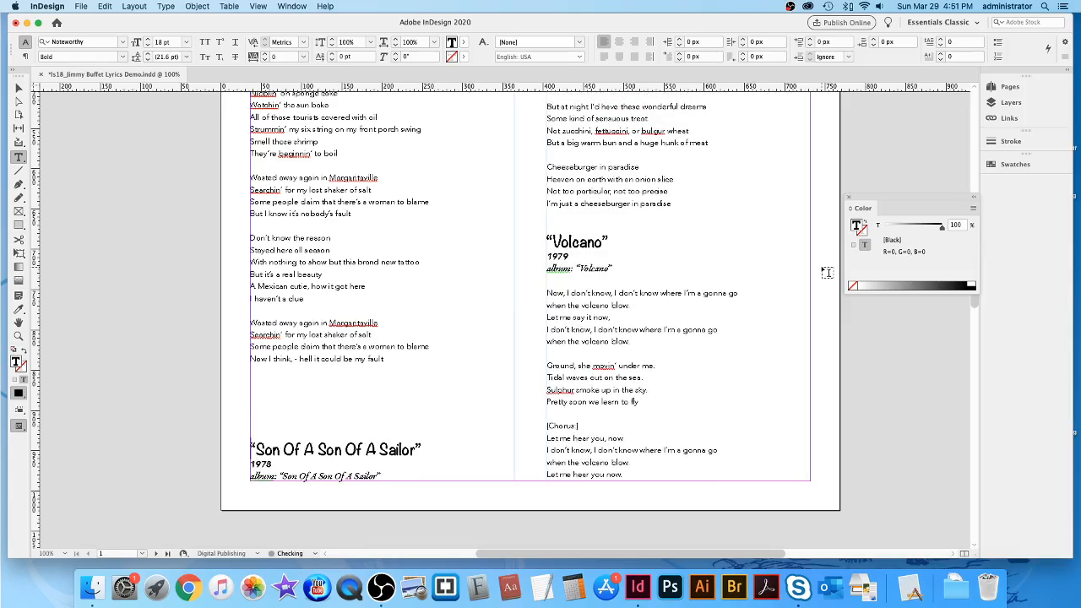
scroll(518, 275, "up", 3)
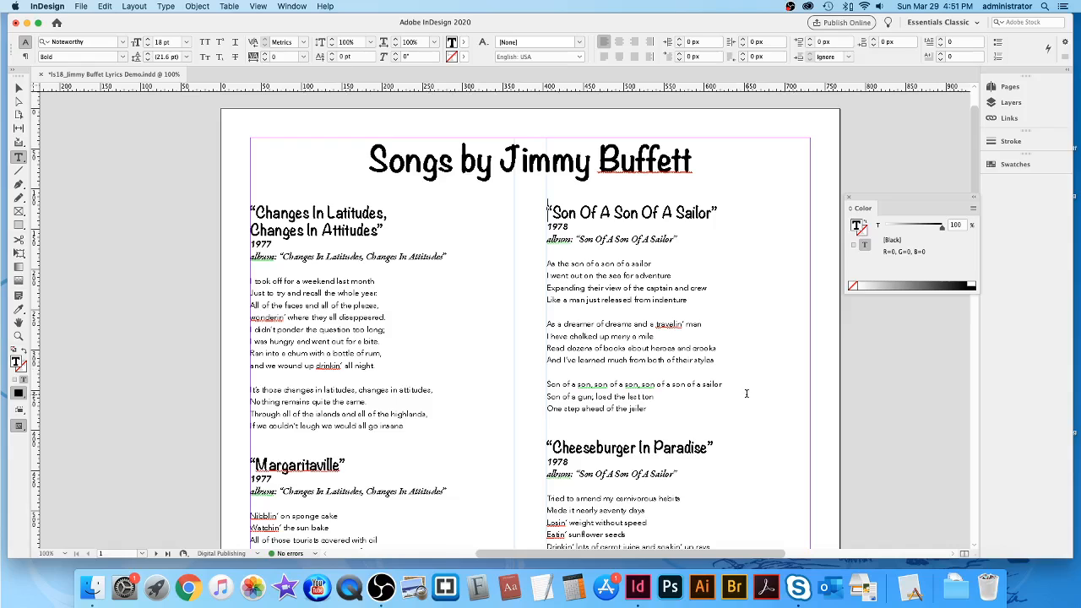
scroll(737, 395, "down", 10)
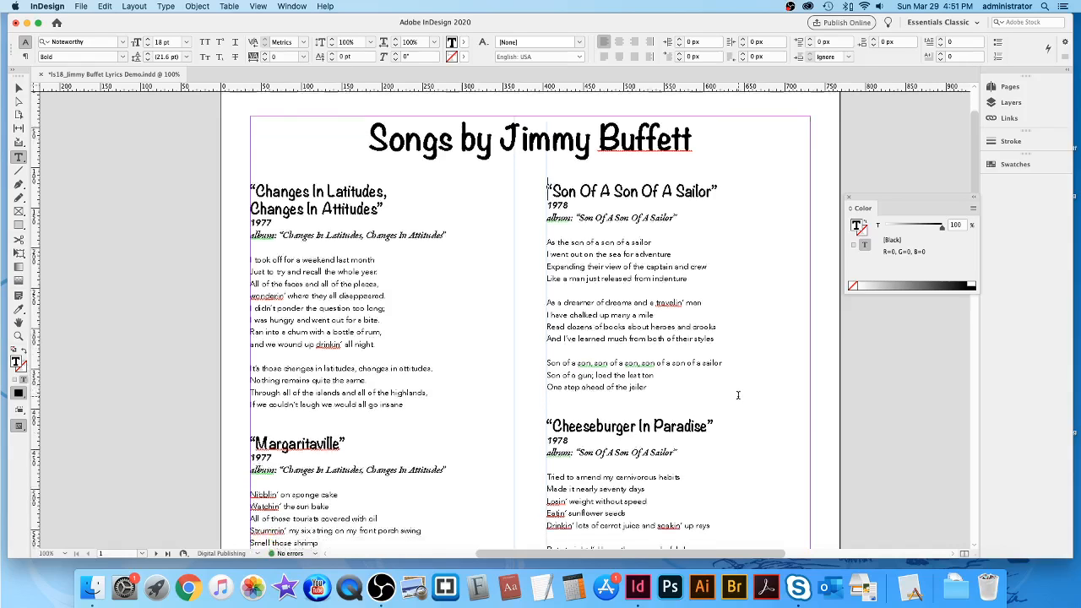
scroll(737, 395, "down", 9)
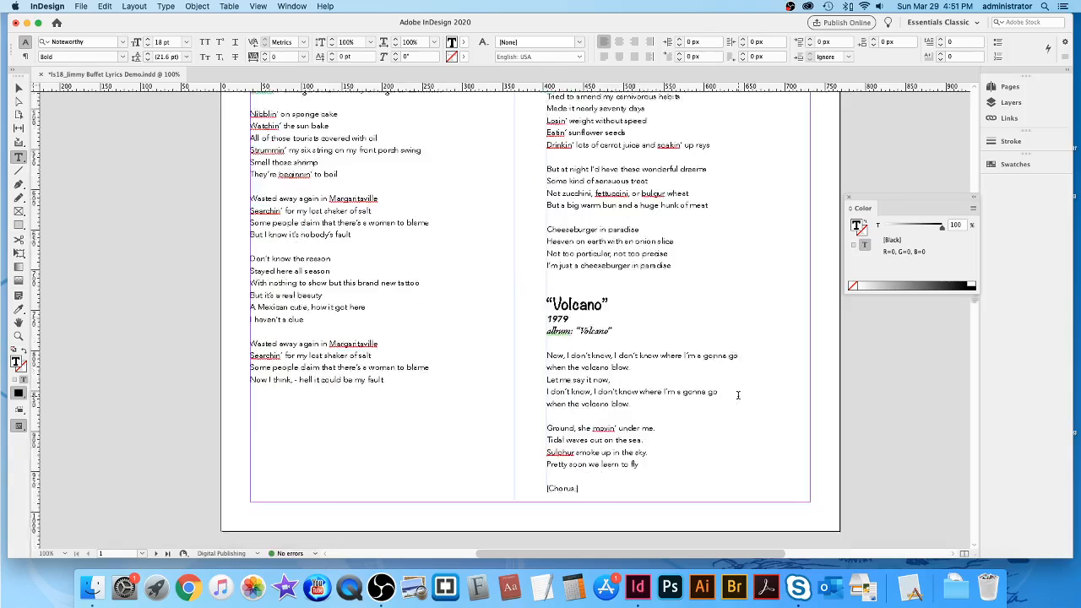
scroll(738, 395, "up", 4)
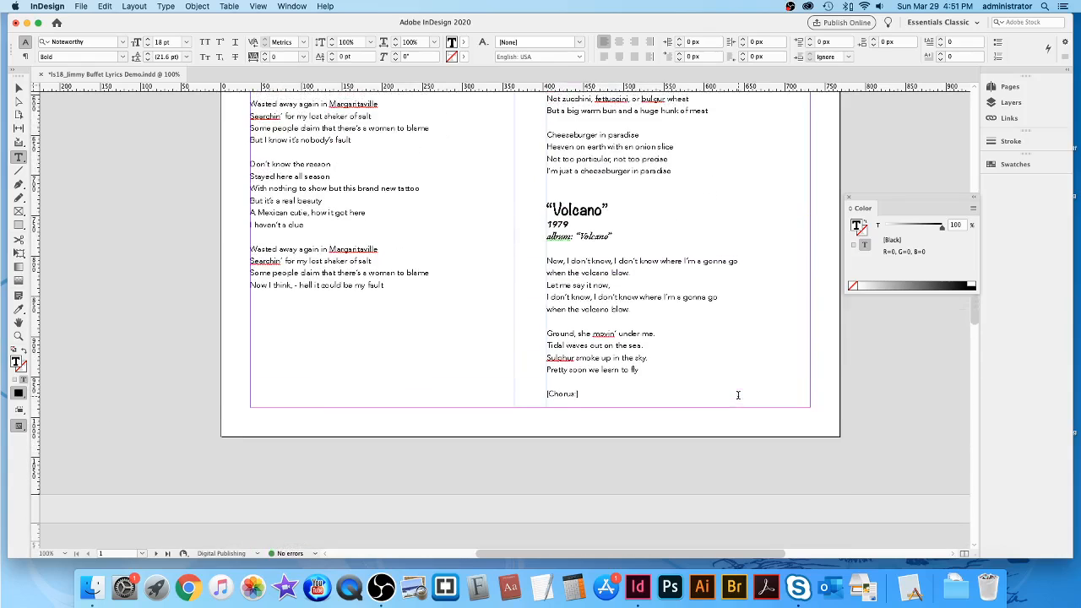
scroll(779, 378, "down", 11)
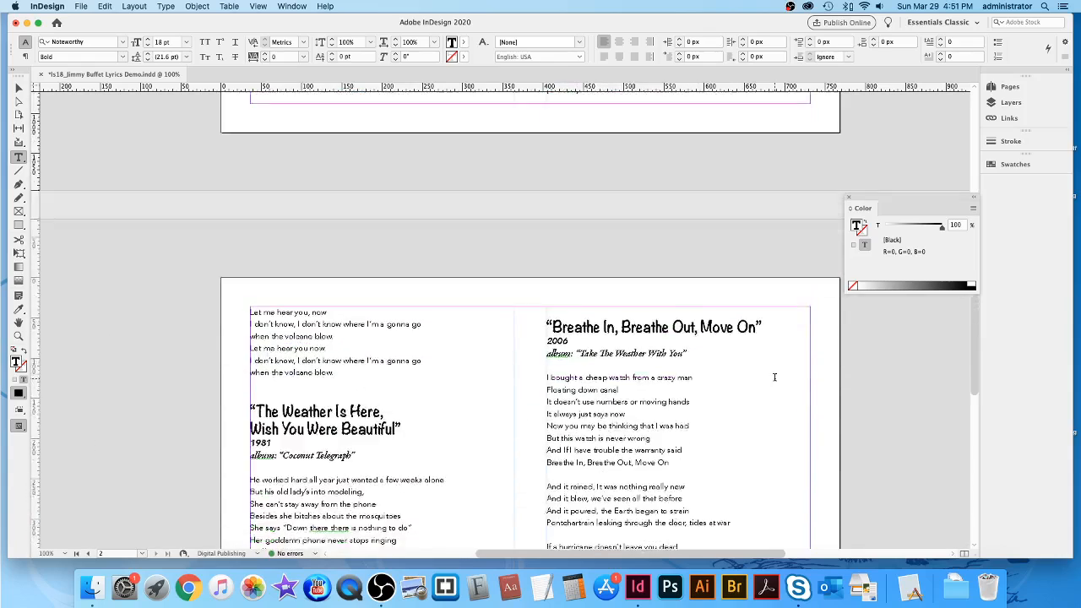
scroll(775, 263, "up", 9)
scroll(774, 262, "up", 3)
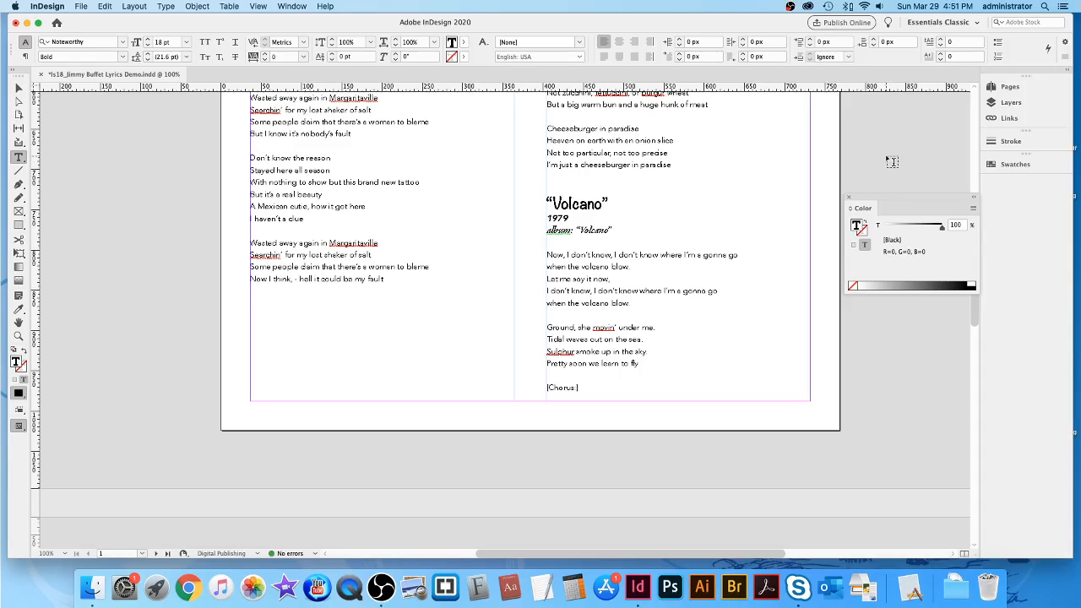
Add blank lines before Volcano so it starts at the top of page 2.
key("Return")
key("Return")
key("Return")
key("Return")
key("Return")
key("Return")
key("Return")
key("Return")
key("Return")
key("Return")
key("Return")
key("Return")
key("Return")
key("Return")
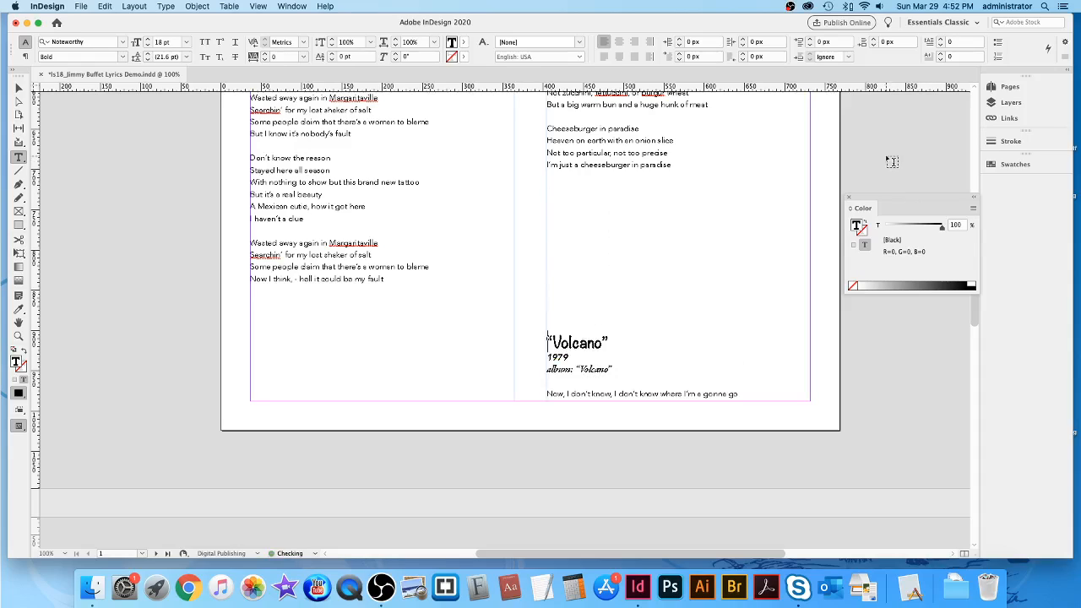
key("Return")
key("Return")
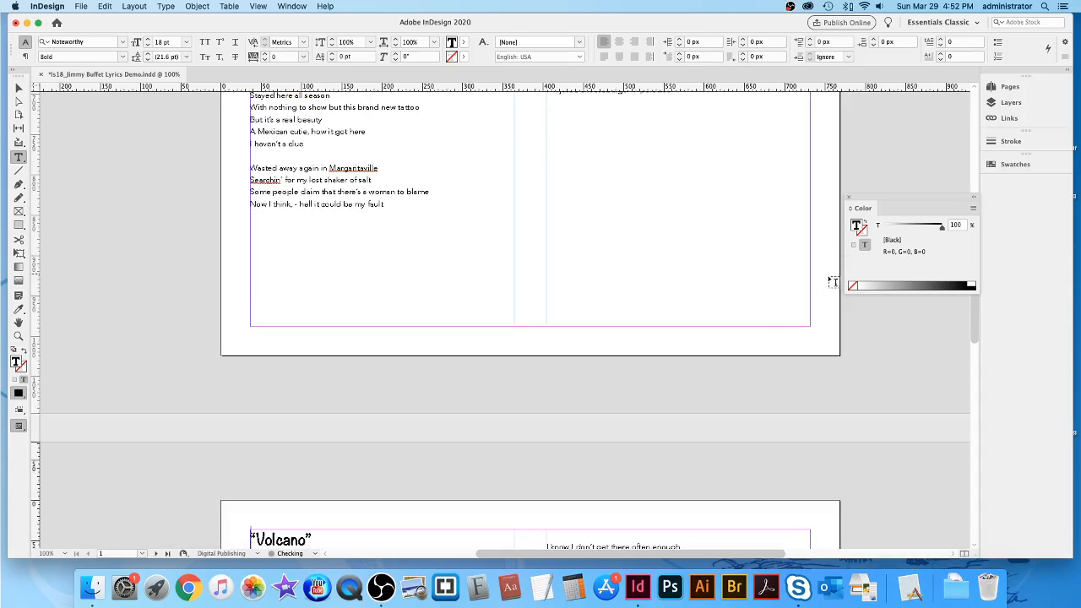
scroll(741, 343, "down", 10)
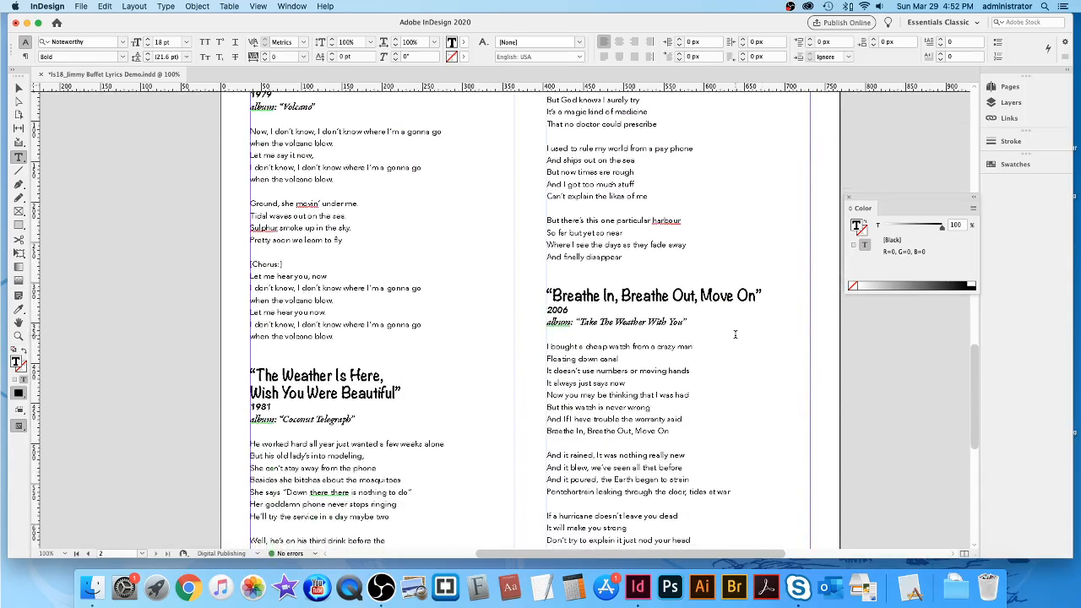
scroll(735, 335, "down", 6)
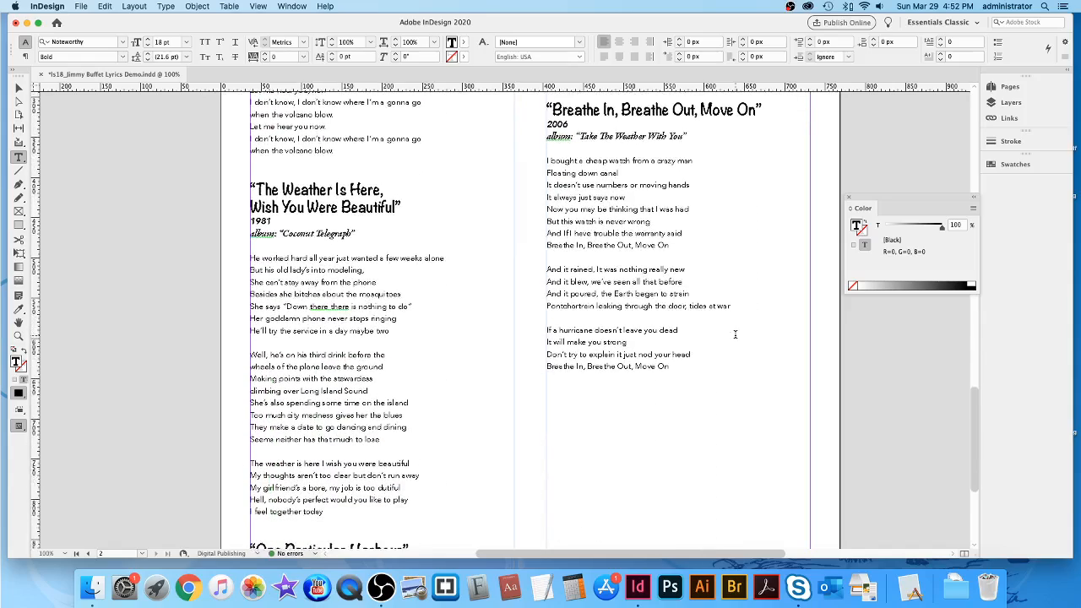
scroll(735, 335, "down", 4)
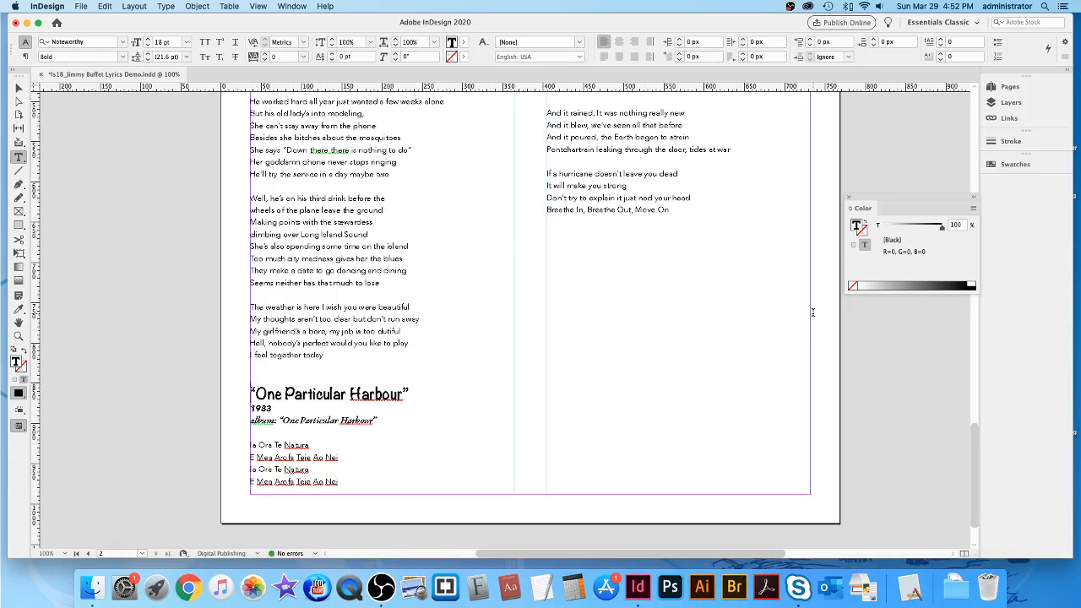
Add a return so One Particular Harbour starts at the top of column two.
key("Return")
key("Return")
key("Return")
key("Return")
key("Return")
key("Return")
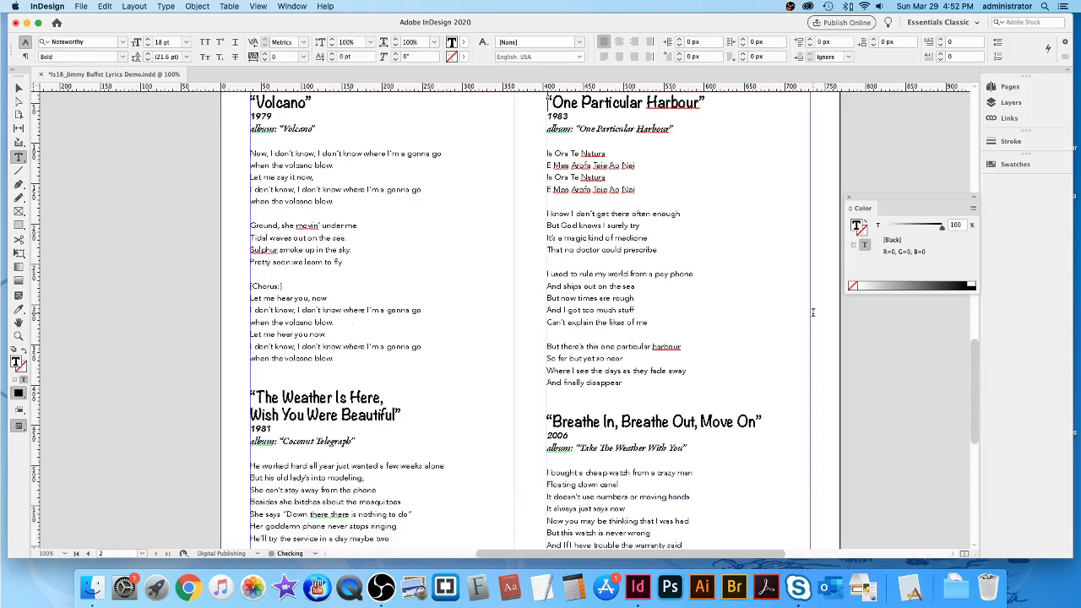
scroll(794, 331, "up", 3)
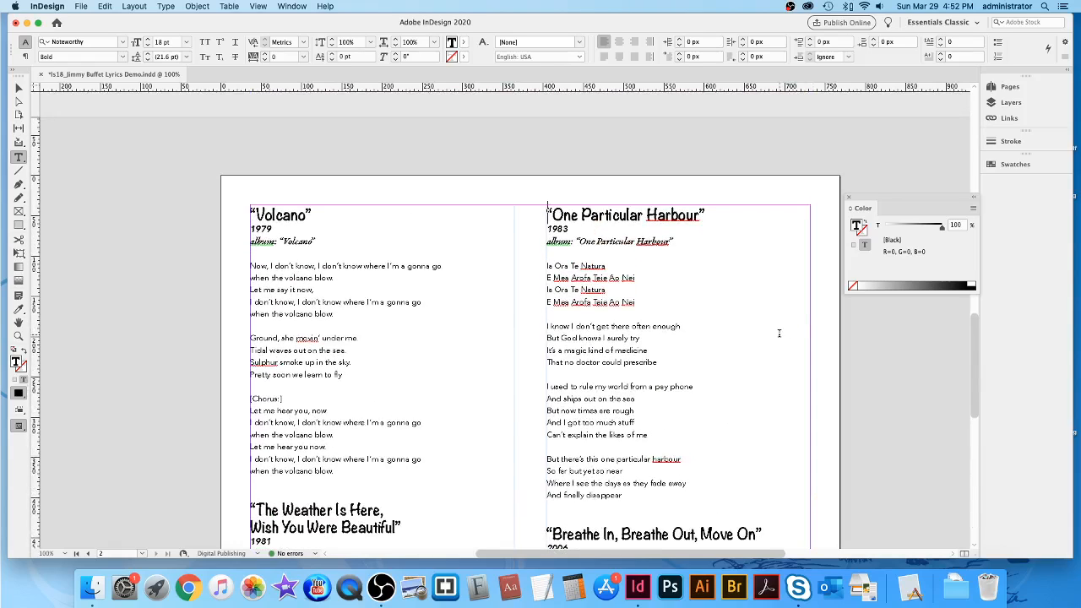
scroll(743, 374, "down", 10)
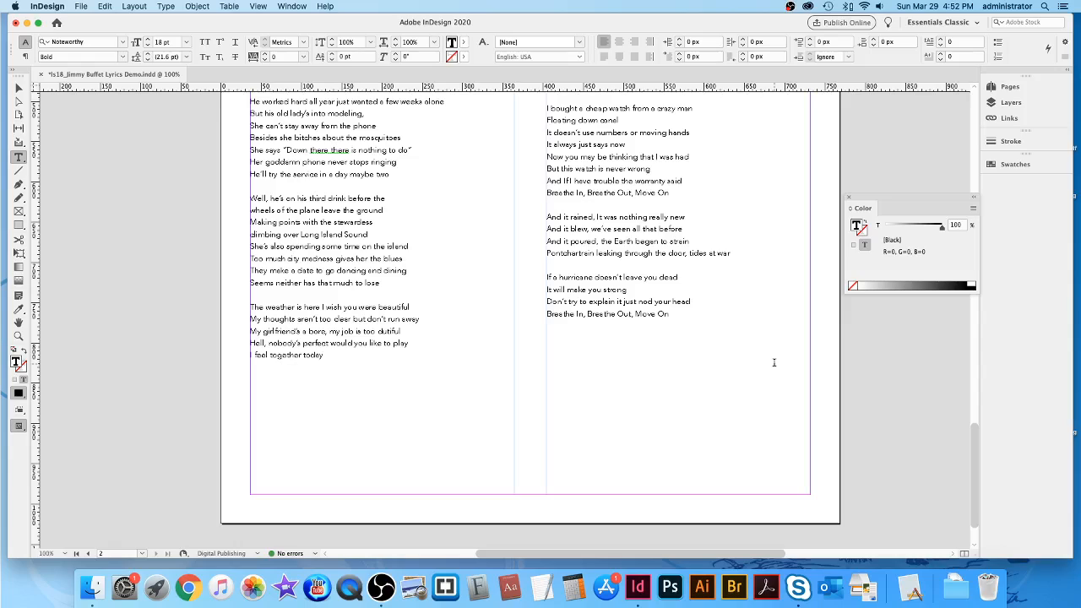
Fit the page in the window, switch to the Selection tool, and review both pages.
key("super+0")
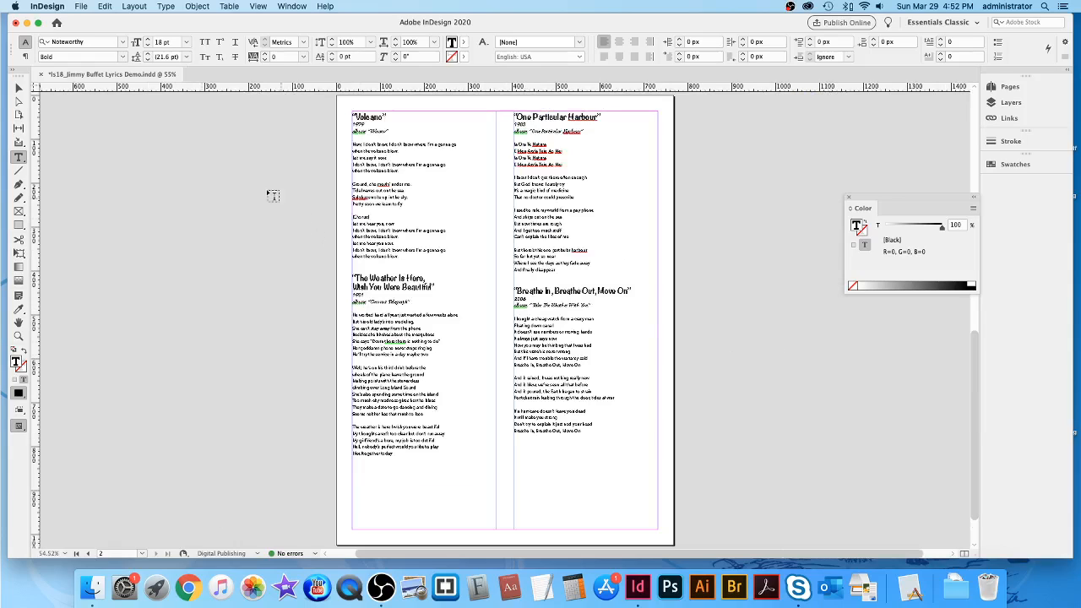
left_click(19, 87)
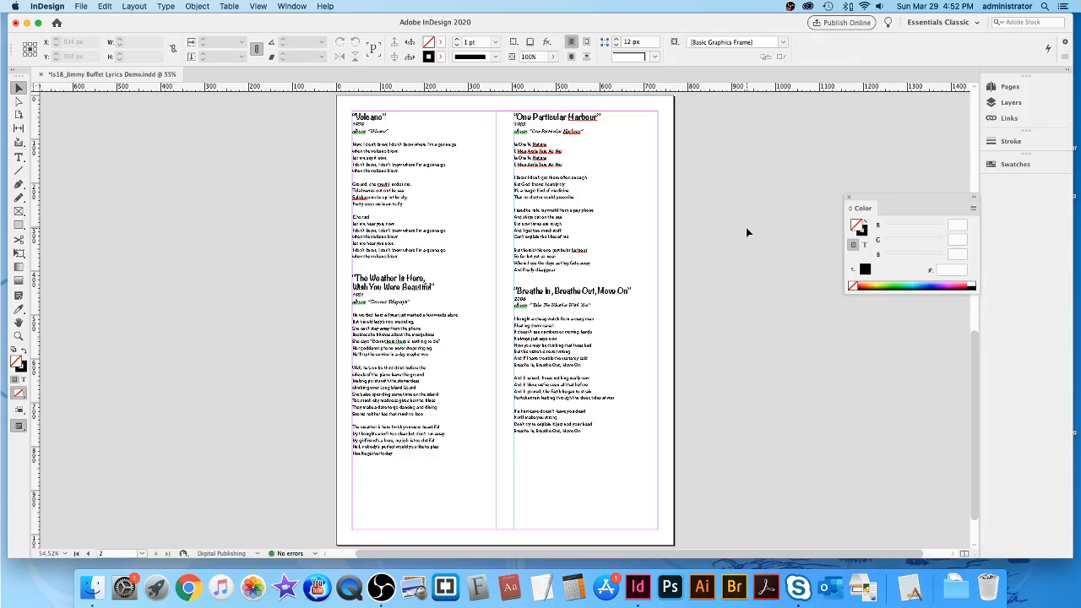
scroll(746, 227, "up", 10)
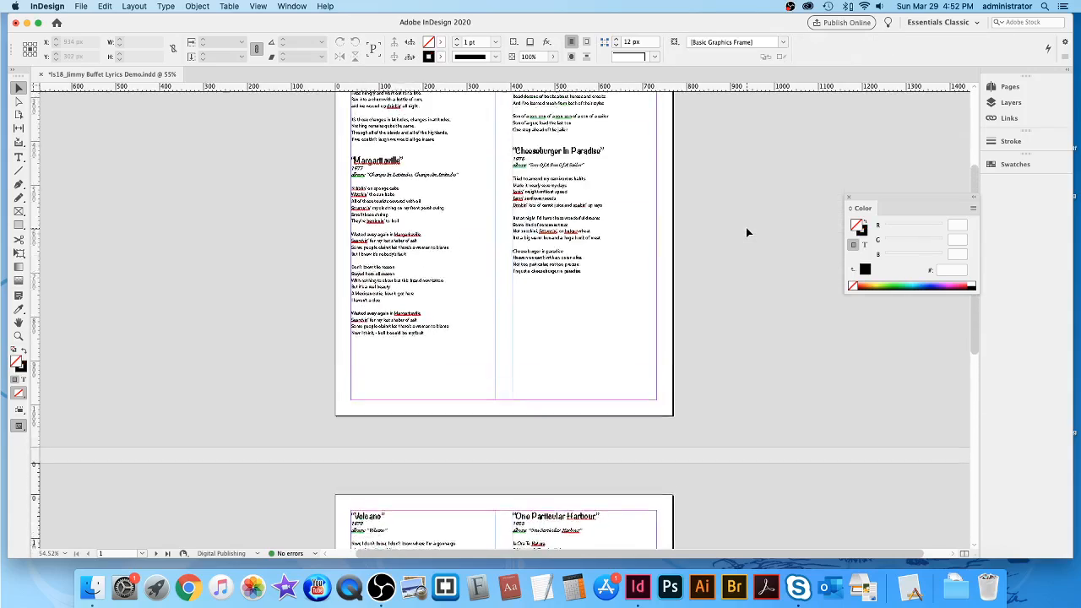
scroll(746, 227, "up", 5)
scroll(746, 227, "down", 3)
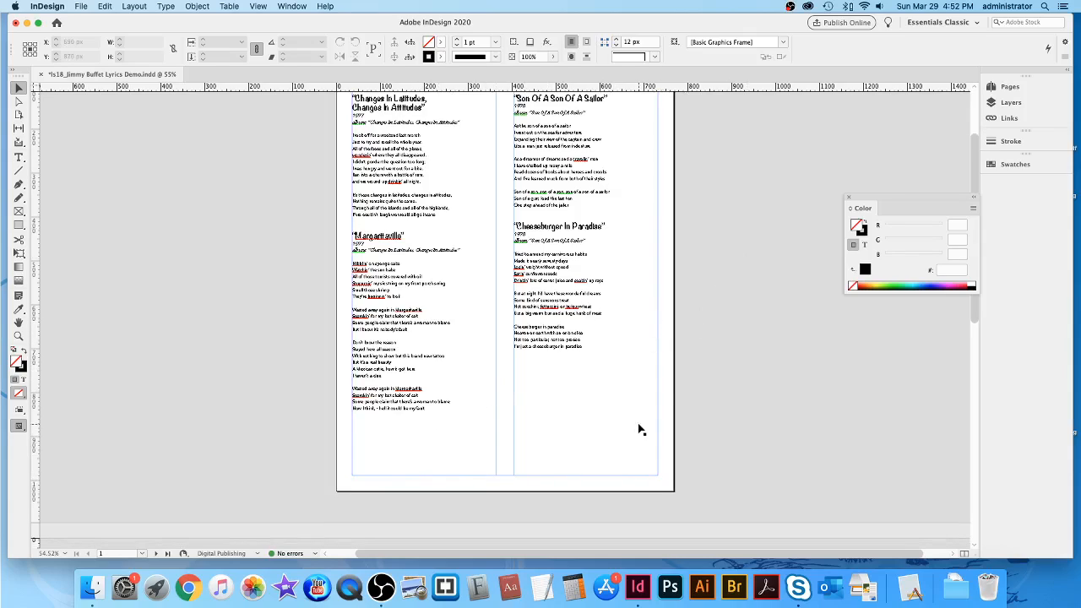
scroll(815, 390, "down", 10)
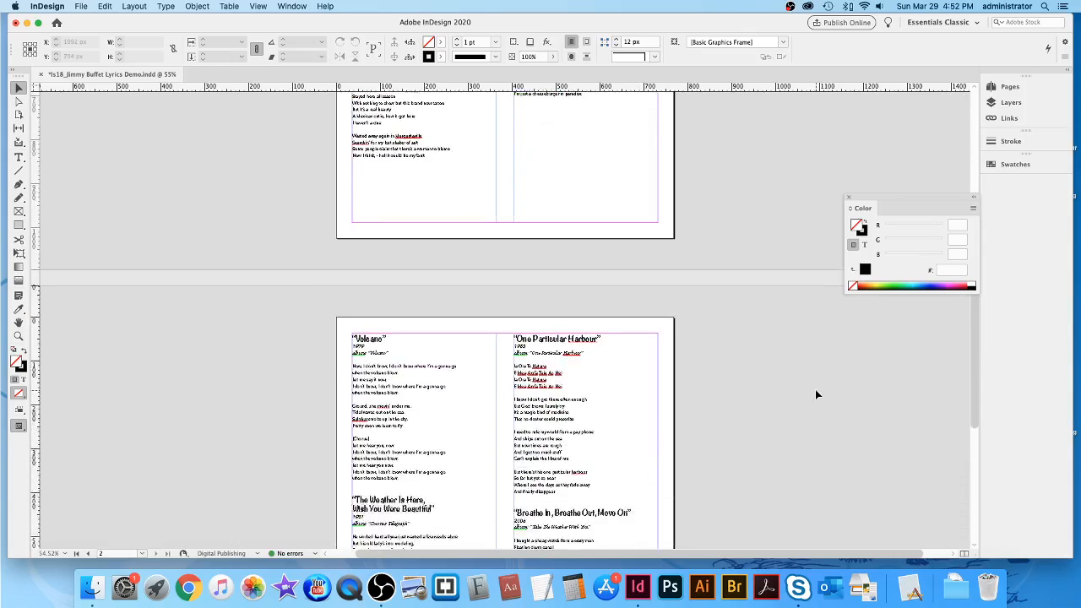
scroll(815, 394, "down", 8)
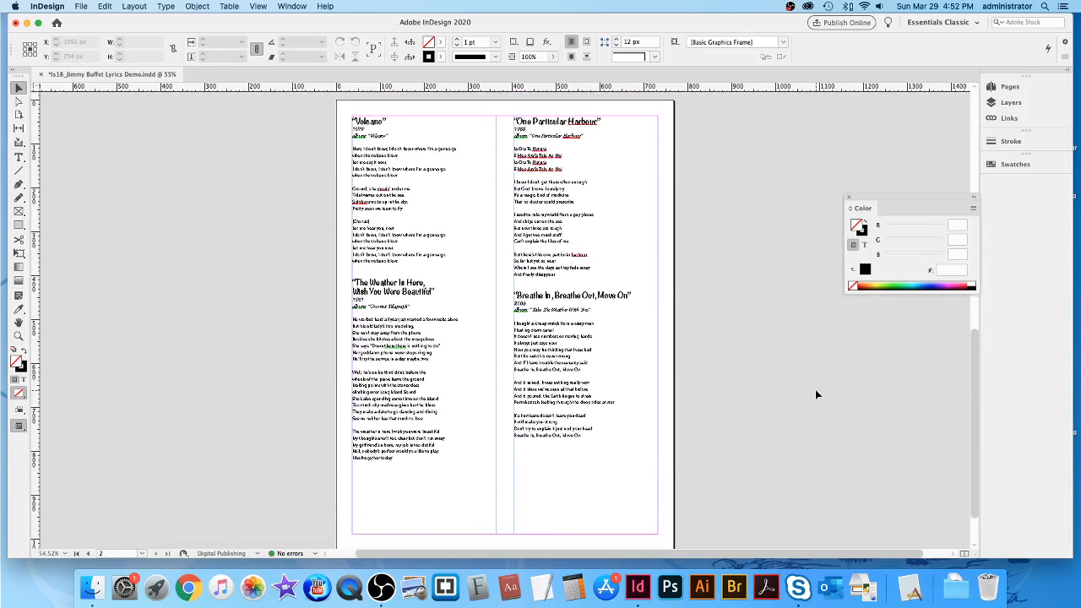
scroll(815, 395, "down", 1)
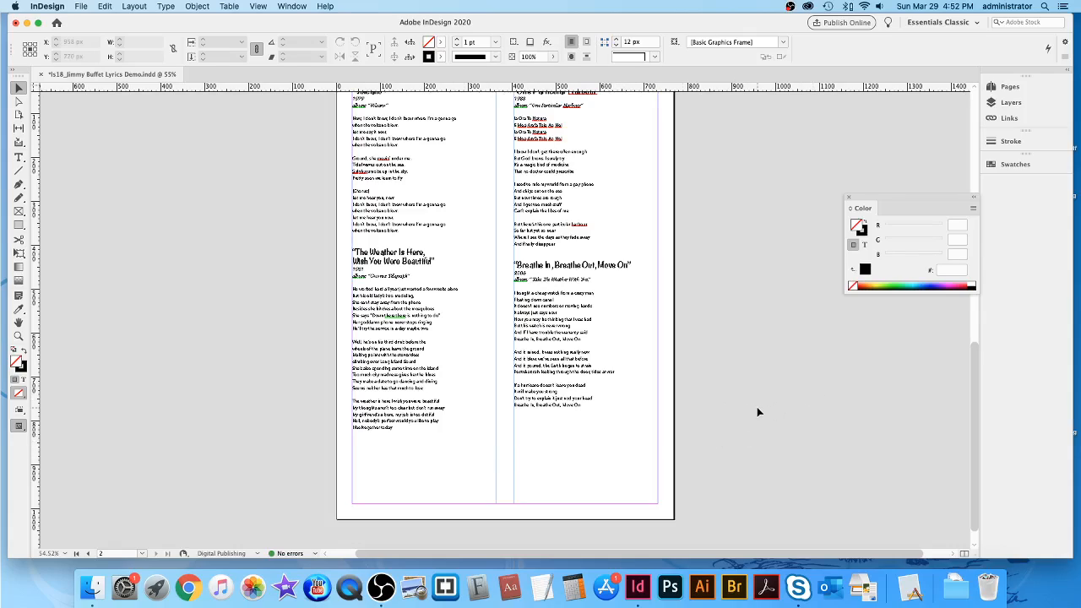
scroll(757, 407, "up", 9)
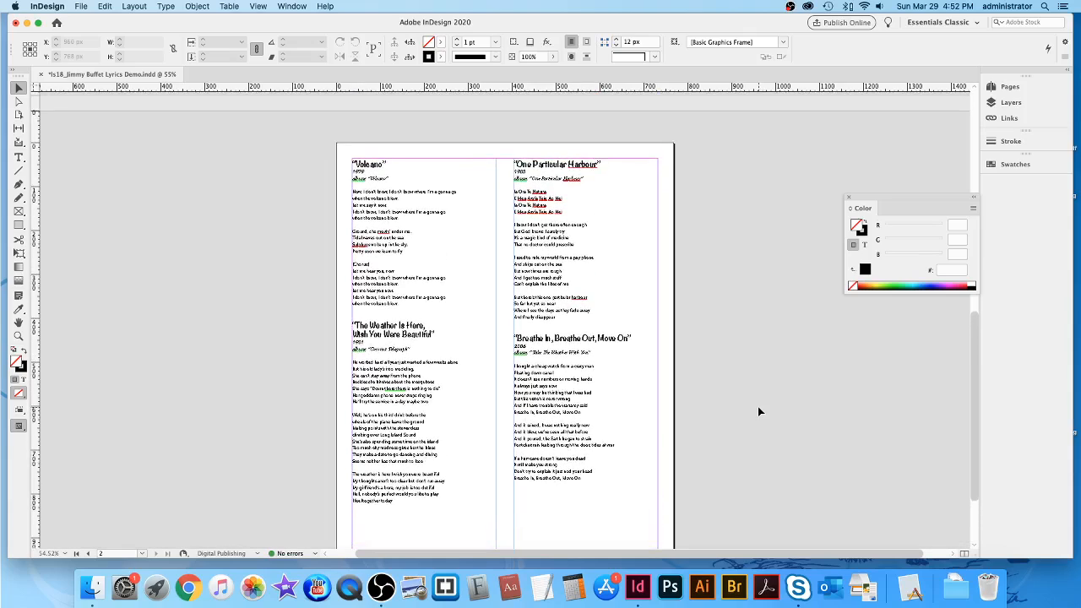
scroll(758, 407, "up", 10)
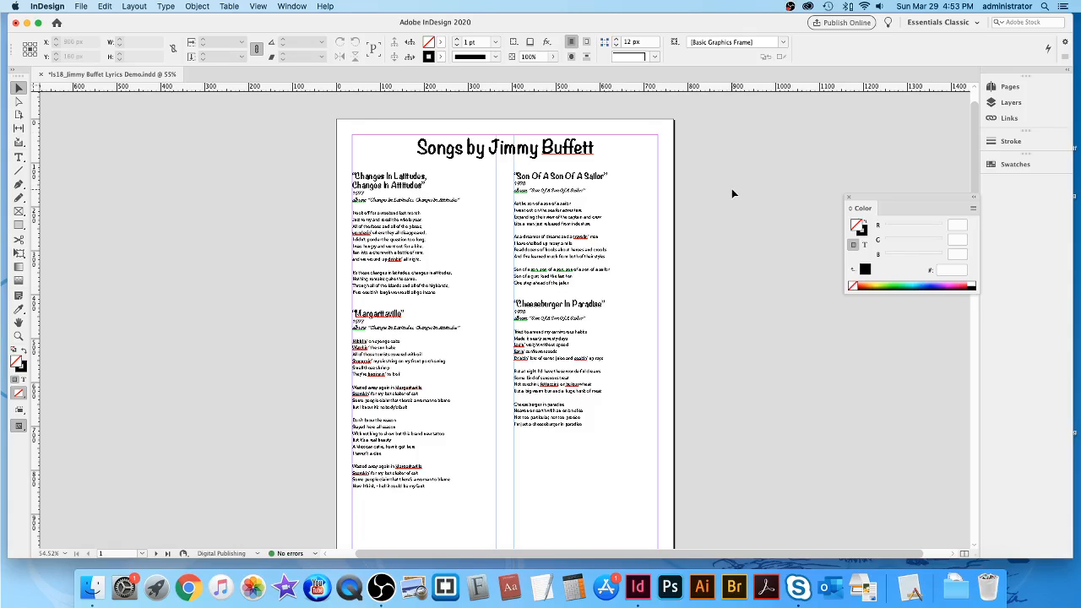
Switch to the Essentials workspace and move the Paragraph Styles panel up and left.
left_click(940, 21)
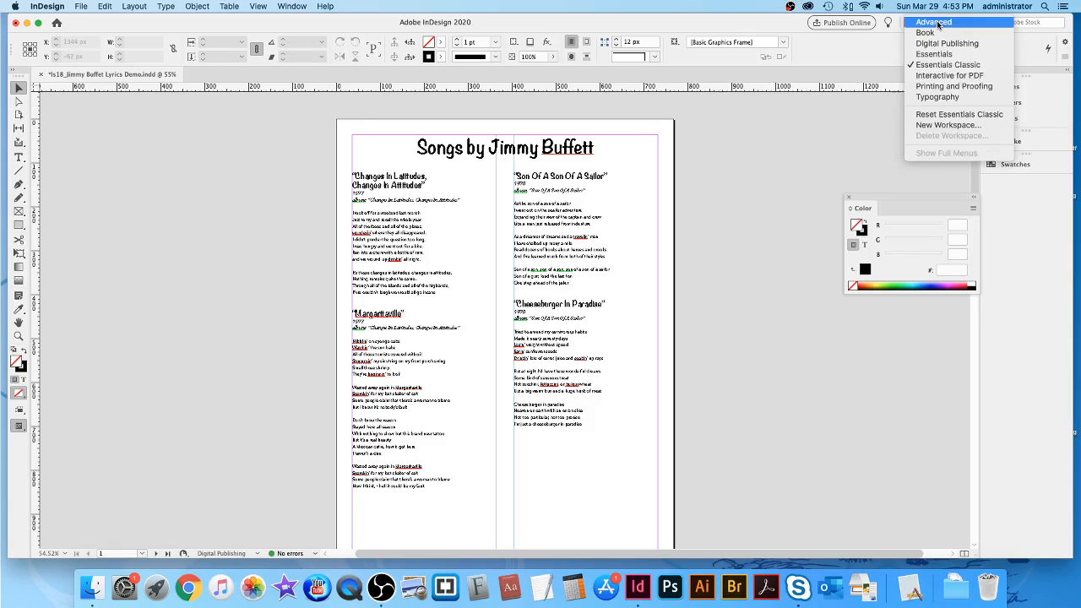
left_click(937, 56)
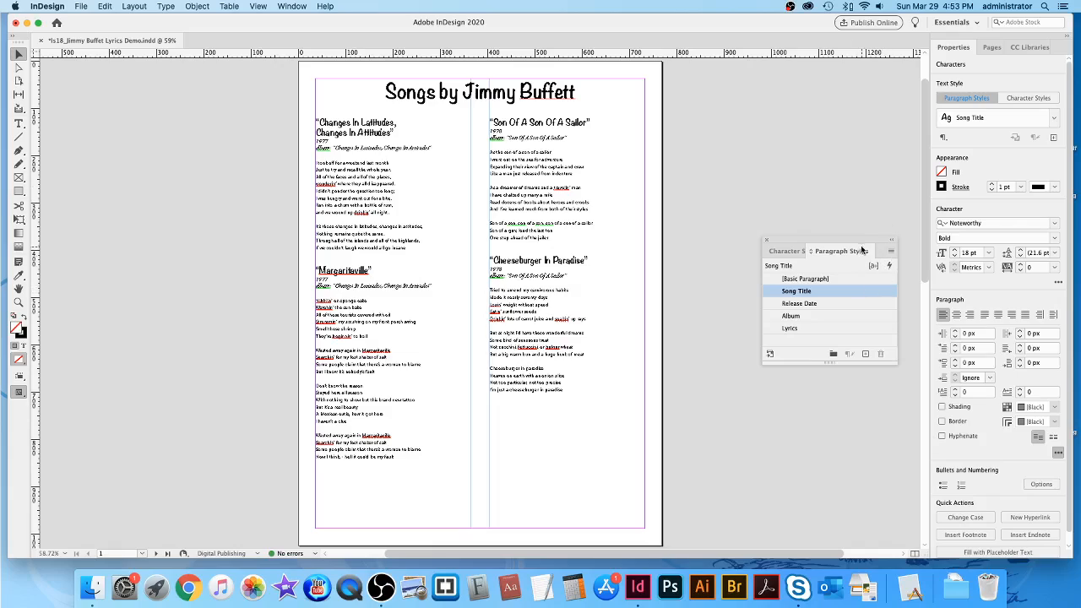
left_click_drag(859, 238, 788, 161)
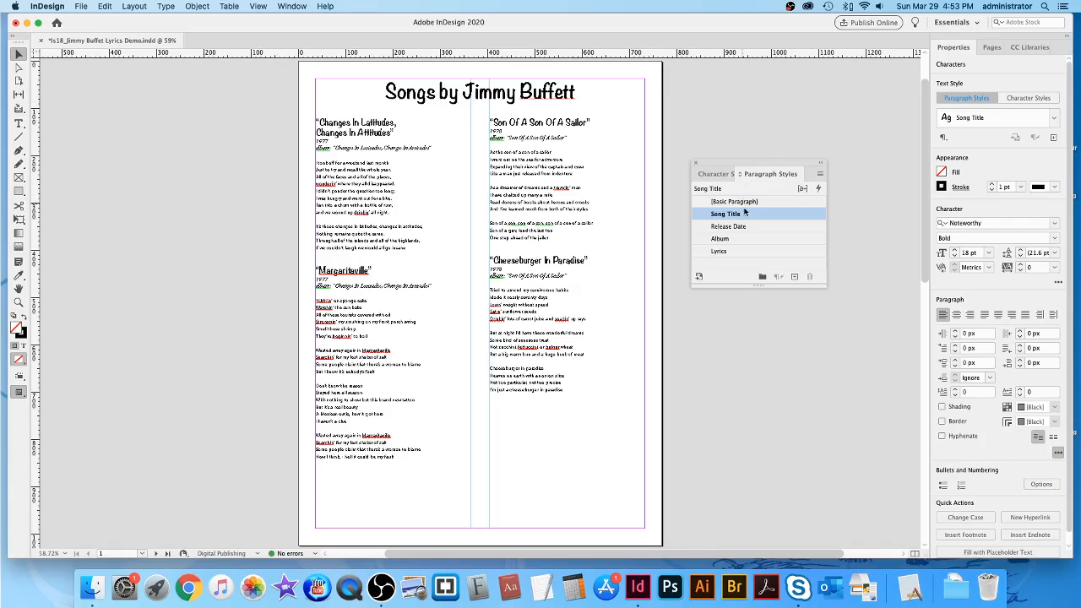
Edit the Song Title paragraph style and go to its Character Color settings.
double_click(775, 216)
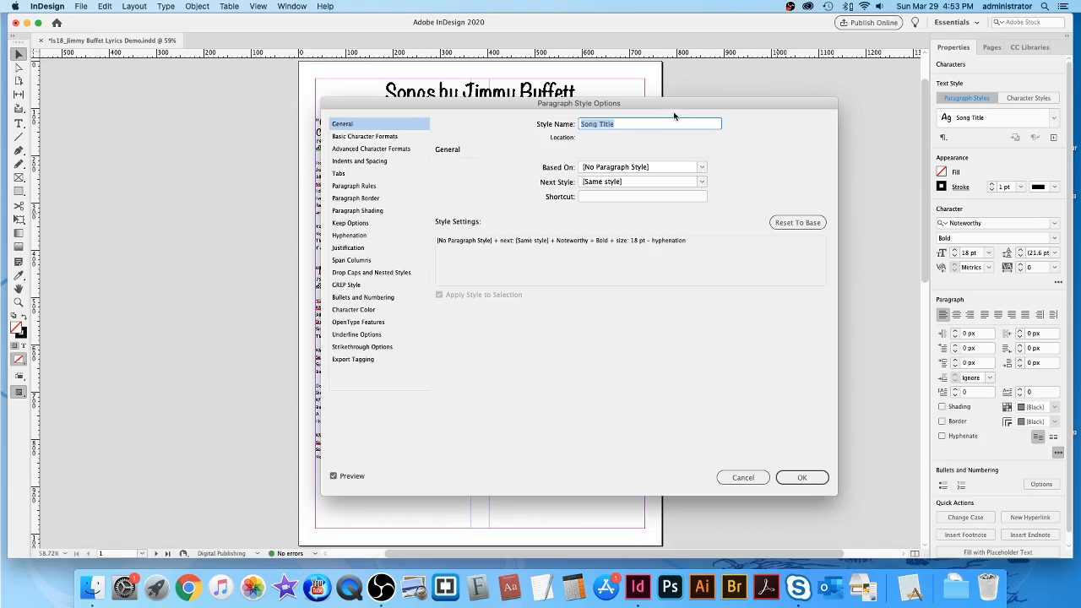
left_click_drag(676, 105, 792, 126)
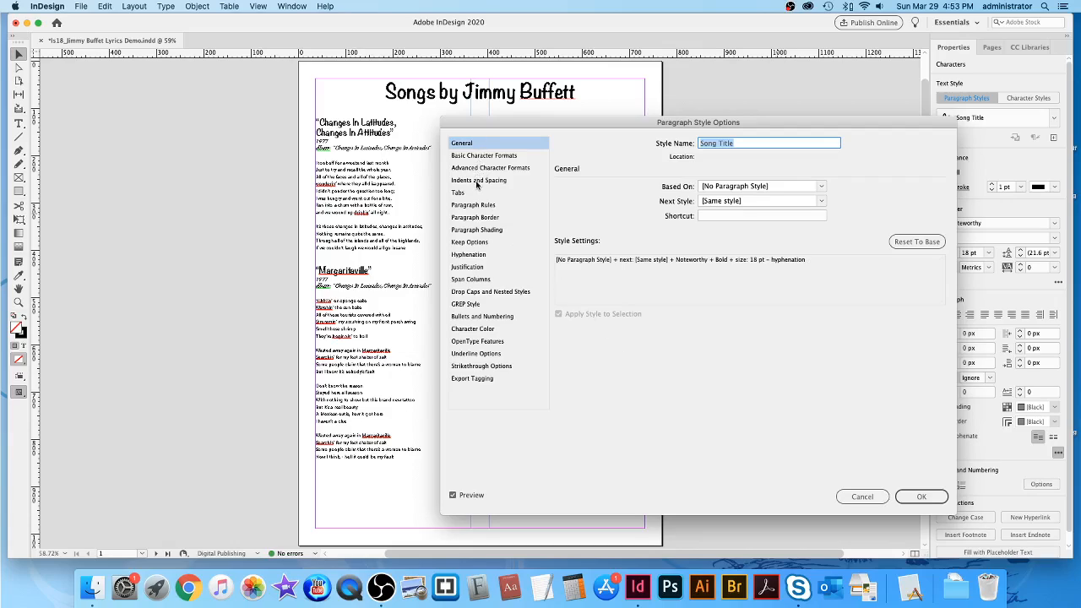
left_click(473, 330)
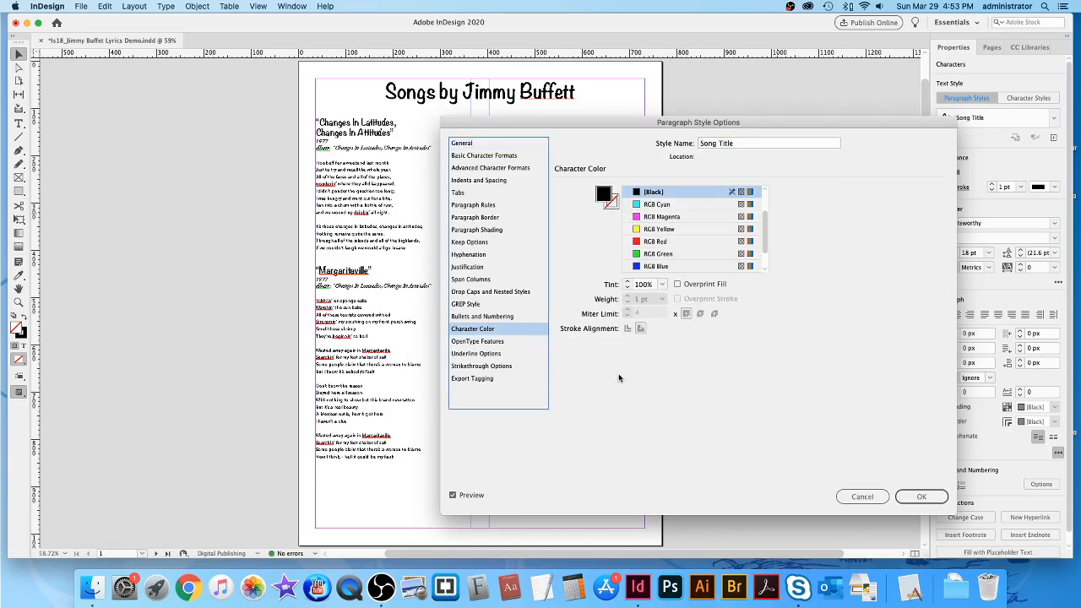
scroll(710, 250, "down", 2)
scroll(708, 253, "up", 3)
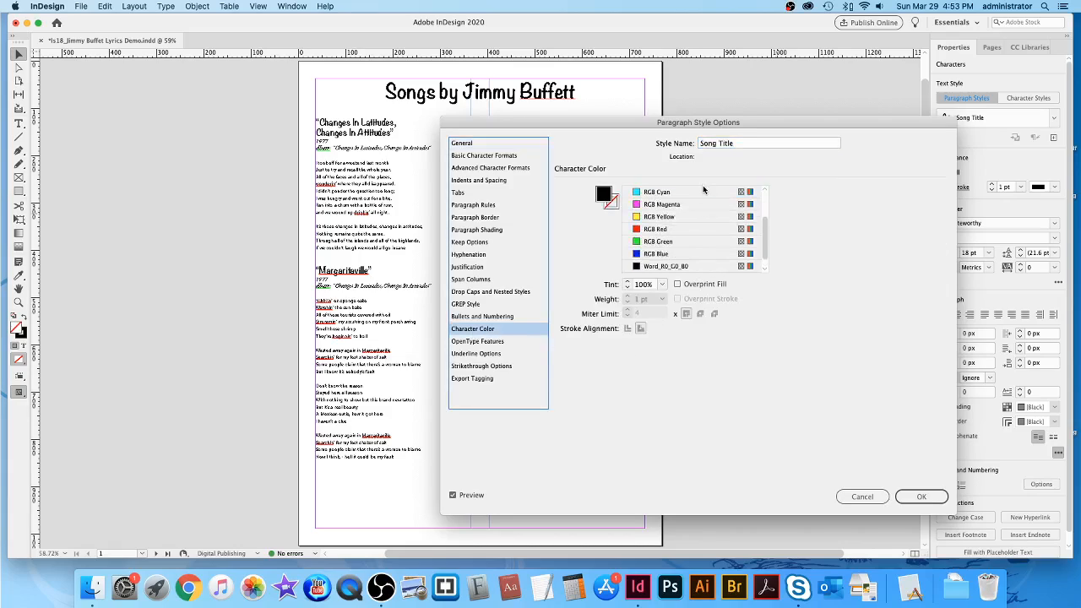
scroll(693, 245, "down", 2)
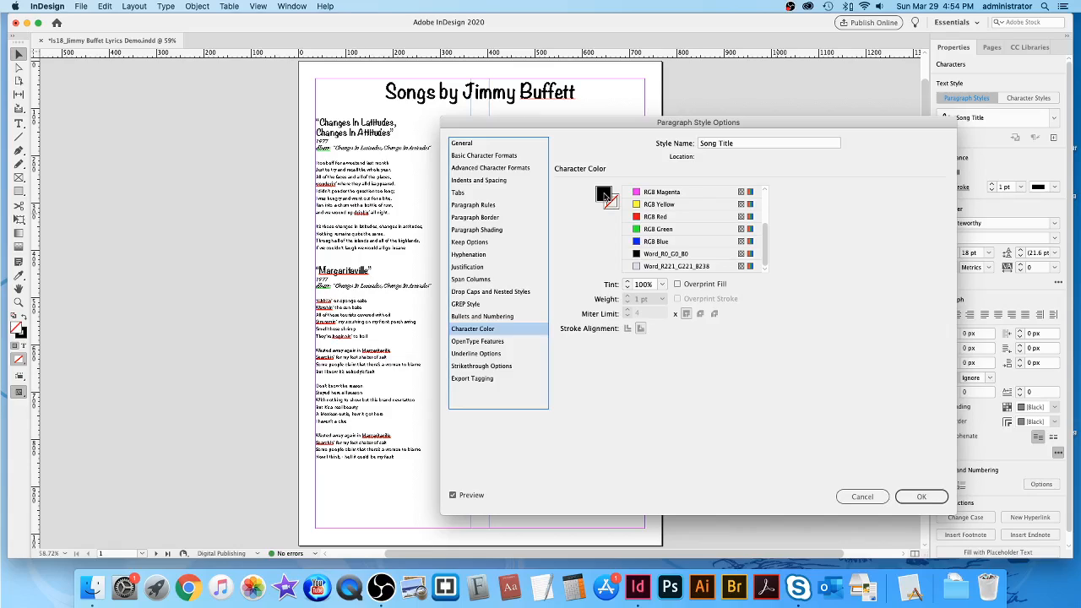
Mix a new purple swatch (R181 G124 B211) and make it the Song Title character colour.
double_click(603, 194)
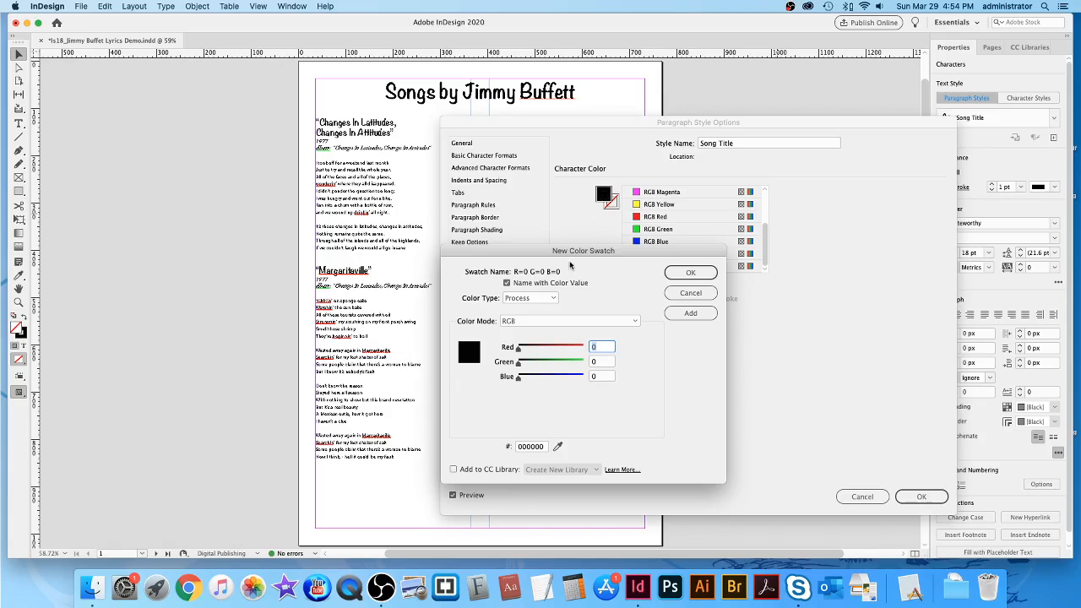
left_click_drag(627, 258, 642, 245)
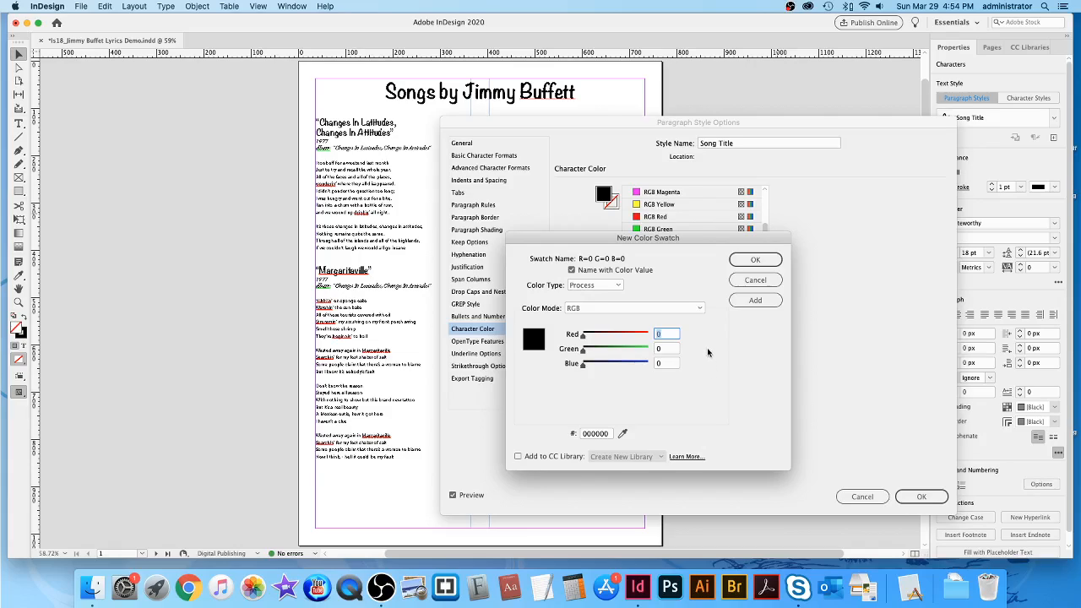
left_click_drag(583, 335, 627, 362)
left_click_drag(608, 353, 637, 367)
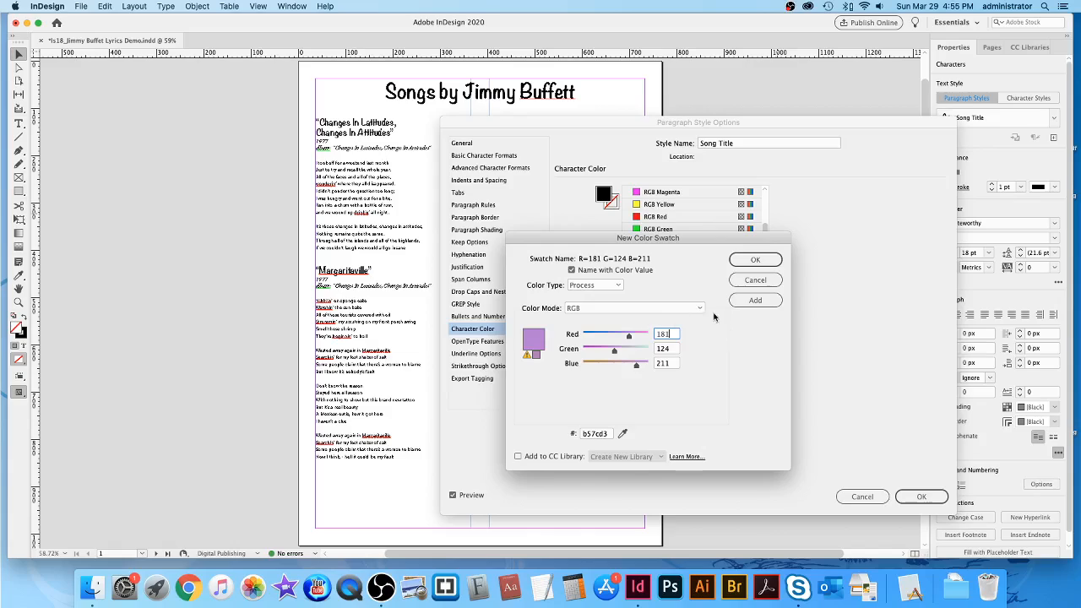
left_click(757, 261)
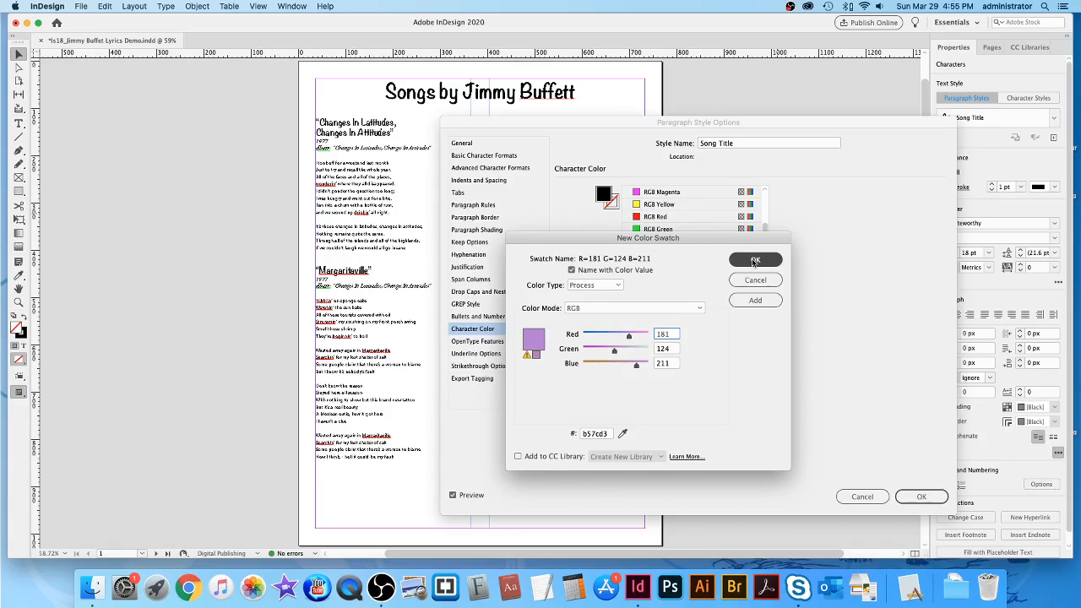
left_click(755, 261)
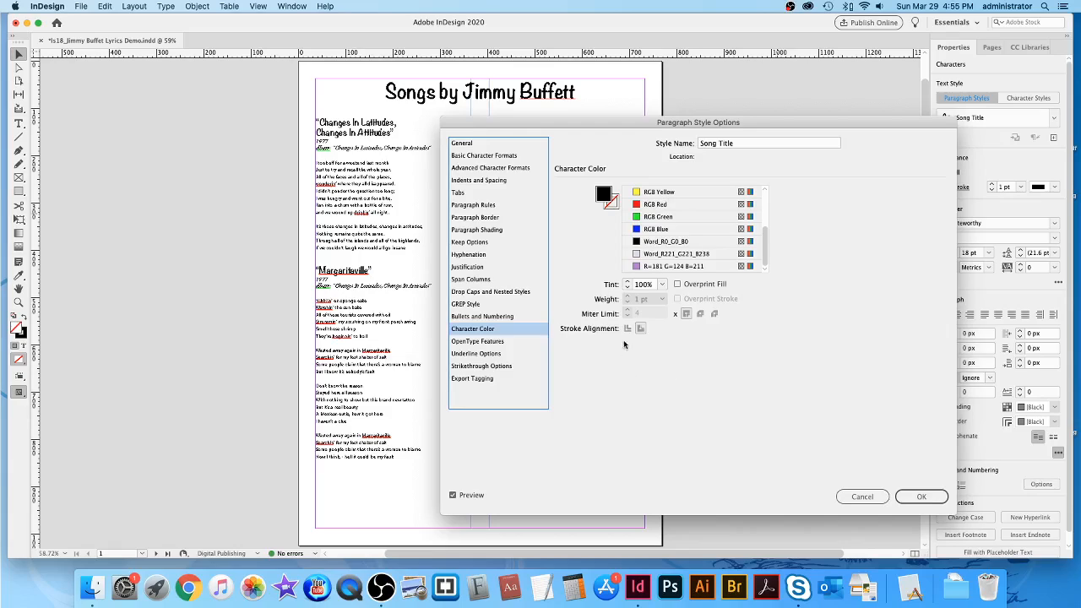
left_click(637, 266)
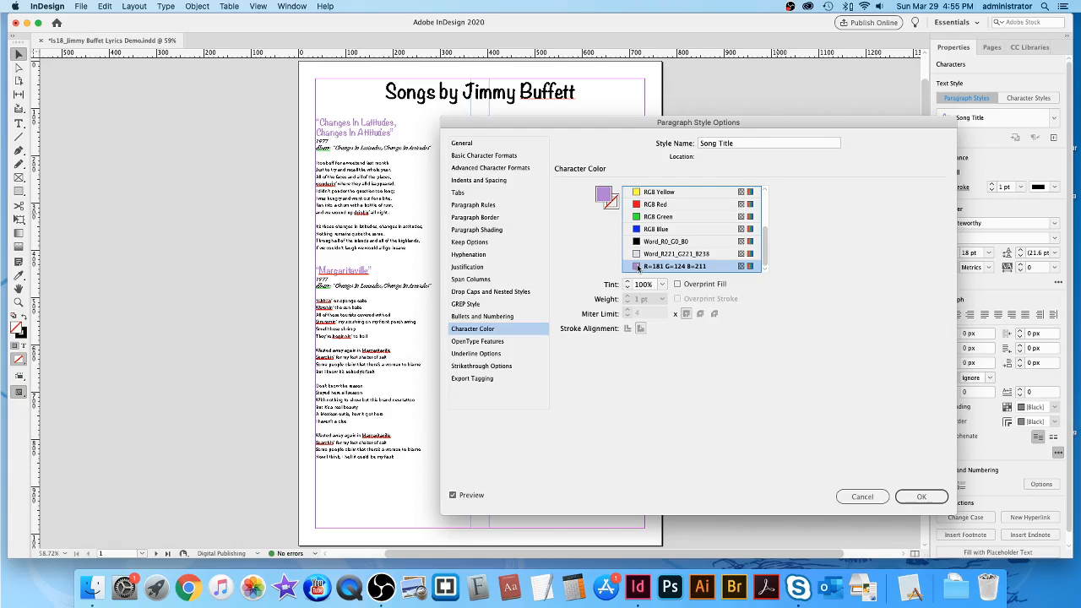
mouse_move(589, 124)
left_mouse_down()
mouse_move(919, 199)
mouse_move(598, 132)
left_mouse_up()
left_click(929, 506)
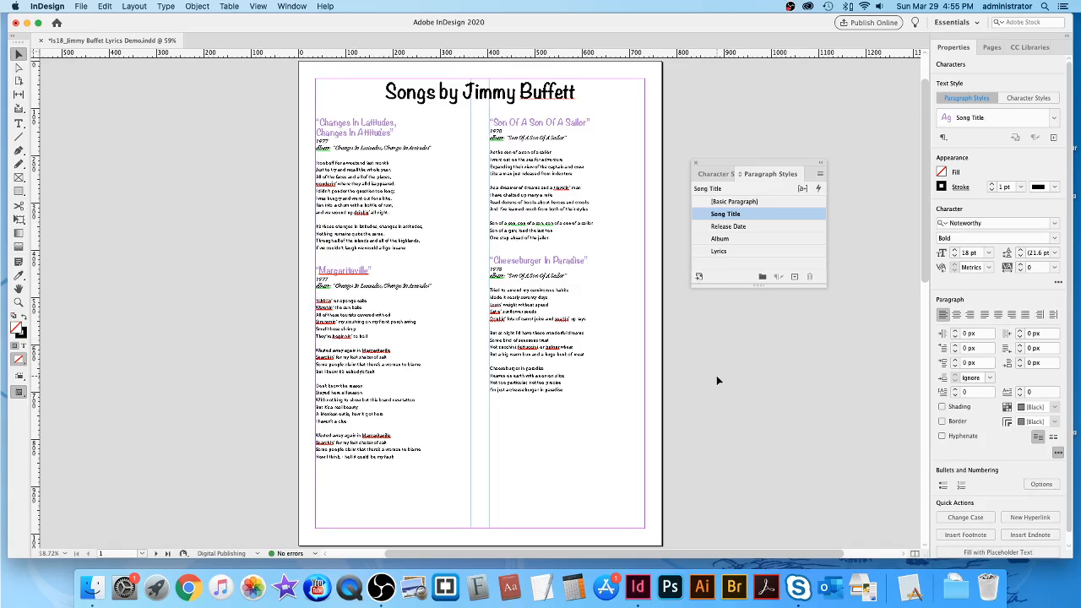
Zoom the page to 100% and scroll up to the top.
key("super+1")
scroll(718, 380, "up", 5)
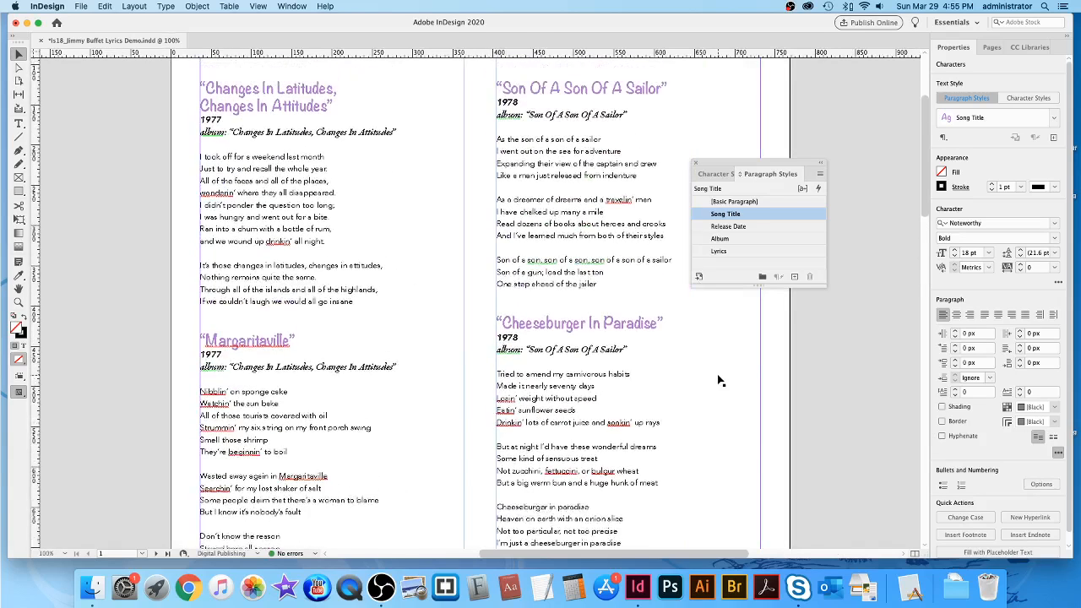
scroll(720, 380, "up", 2)
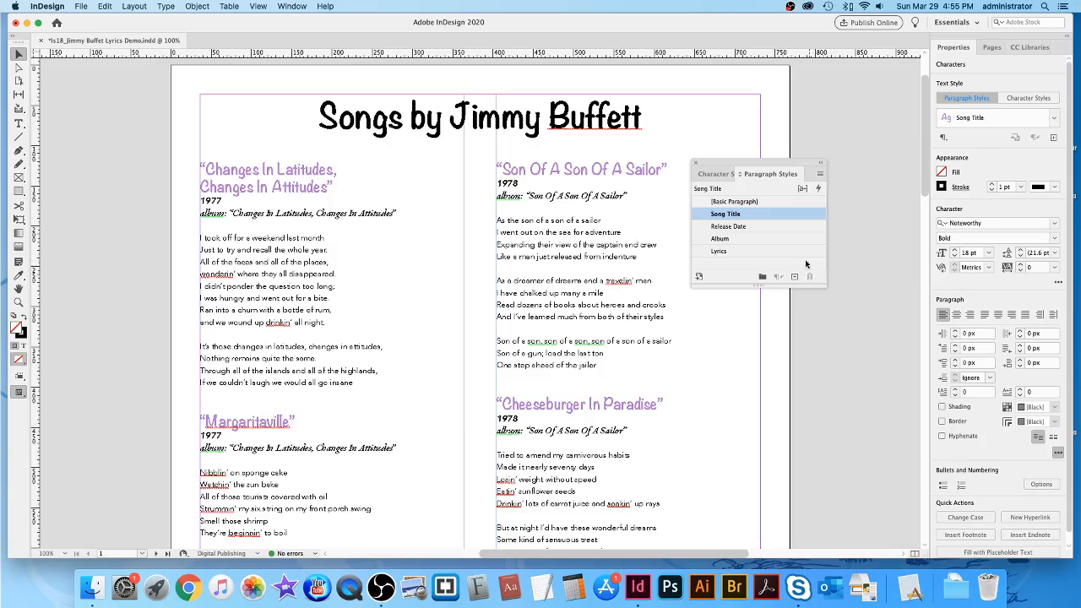
Give the Album style a new teal character colour swatch, R0 G186 B211.
double_click(770, 240)
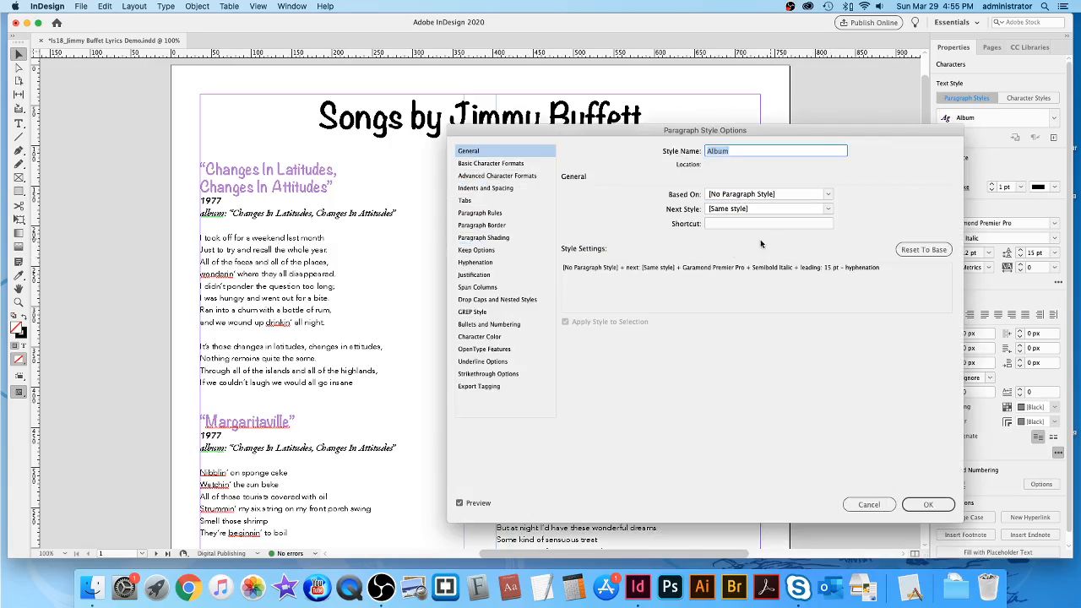
left_click(479, 337)
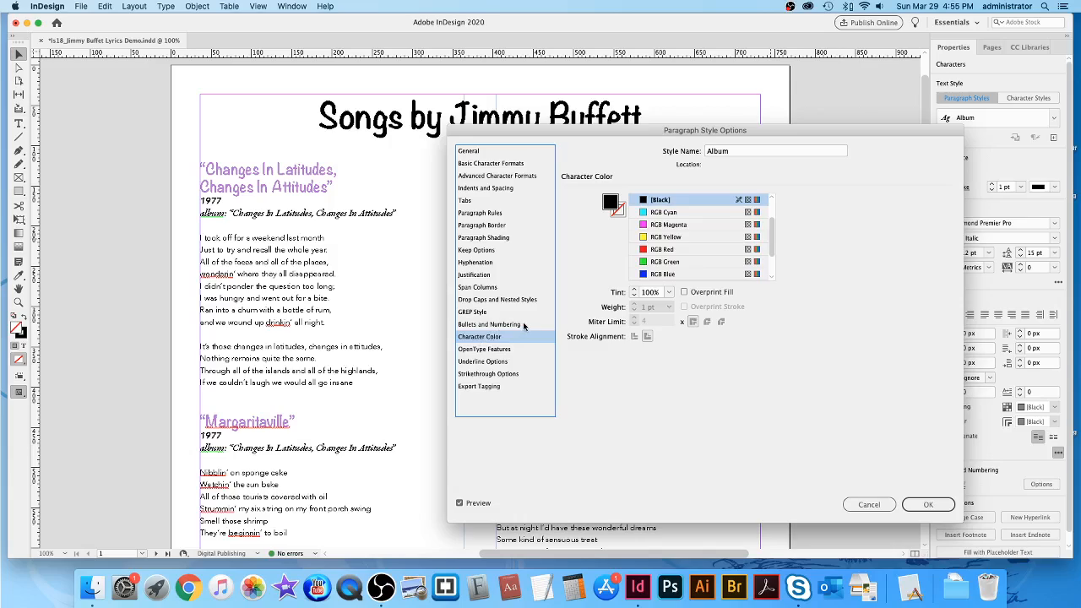
scroll(708, 260, "down", 2)
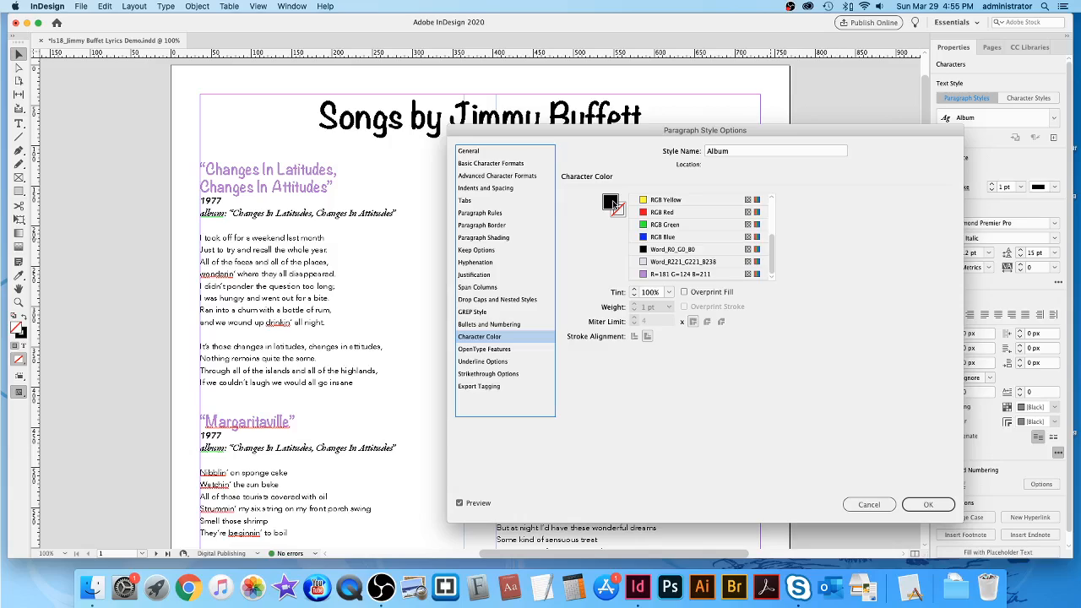
double_click(612, 203)
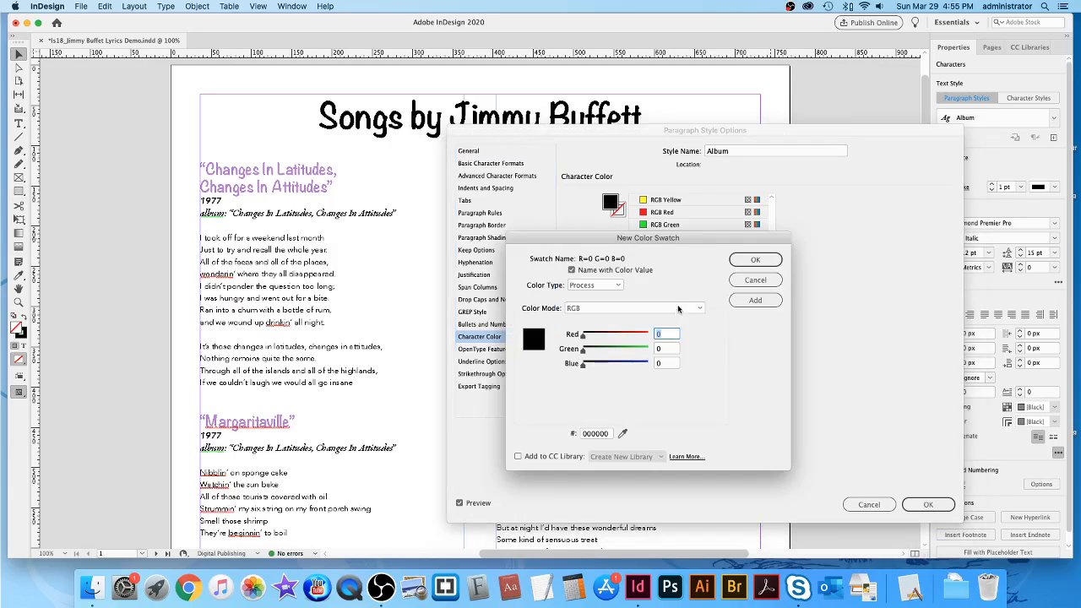
left_click_drag(585, 355, 630, 353)
left_click(766, 261)
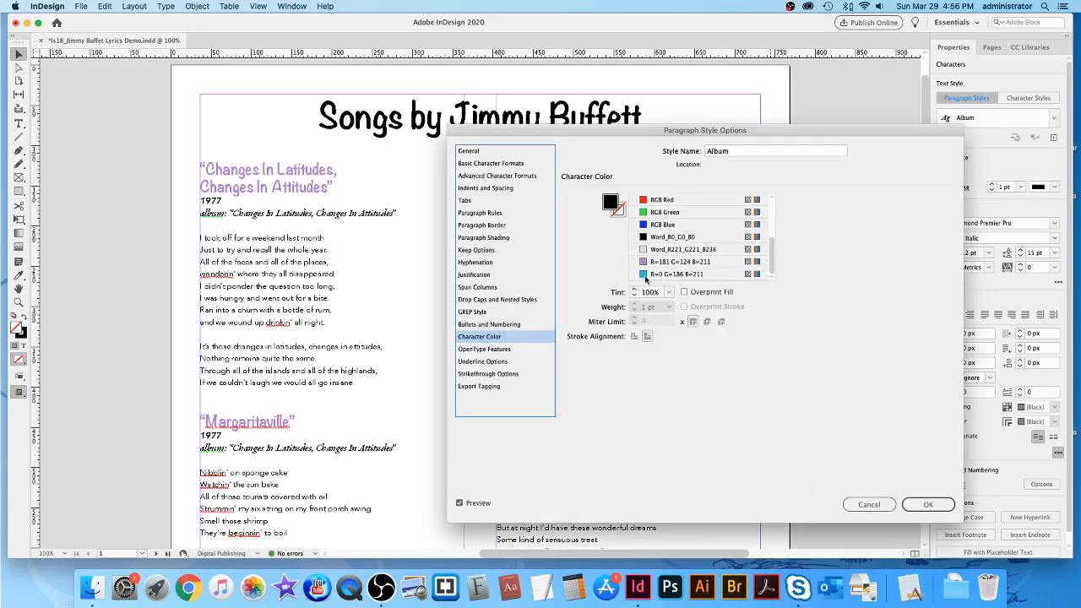
left_click(658, 276)
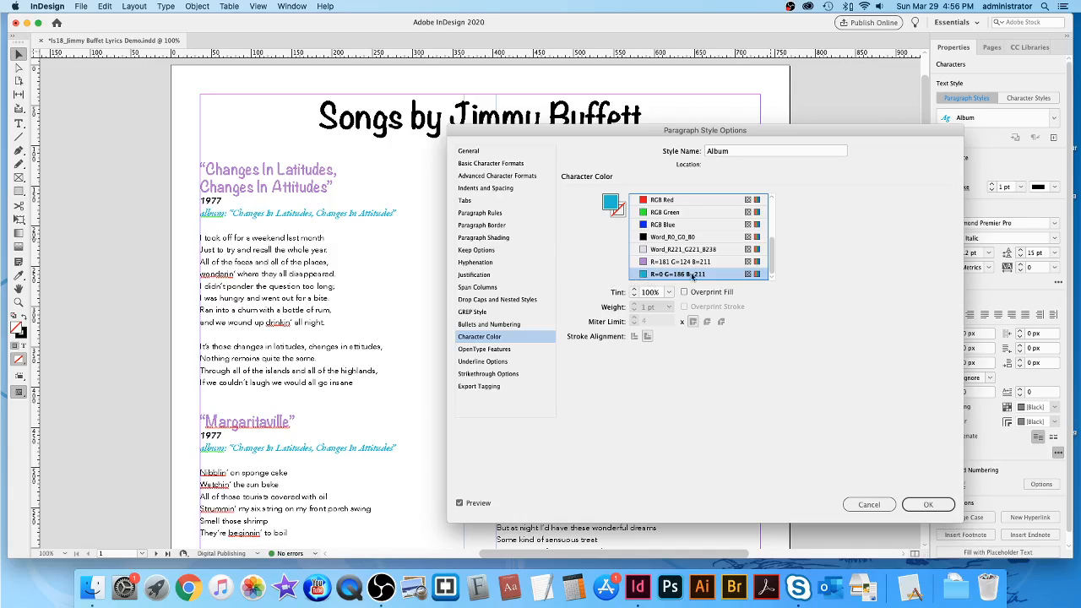
left_click(929, 505)
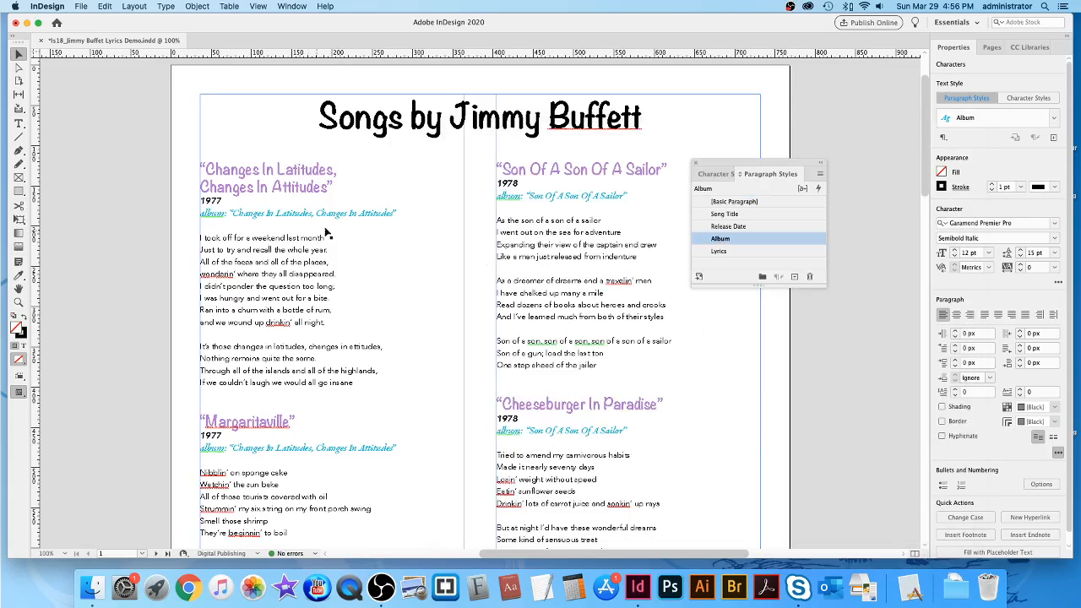
Set the Release Date style's character colour to a new pink swatch, R255 G151 B216.
double_click(778, 227)
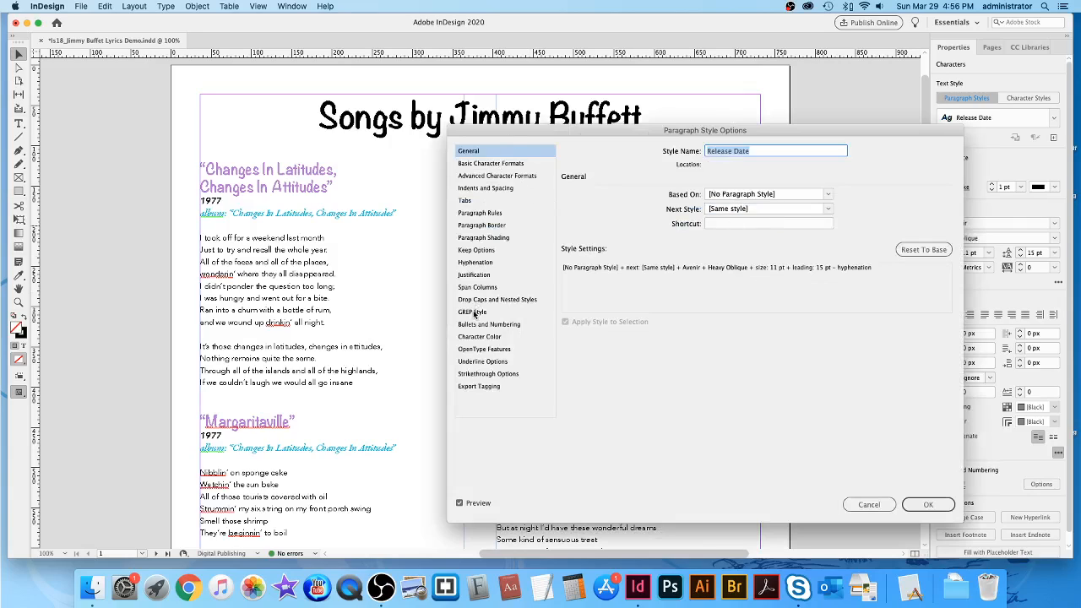
left_click(479, 338)
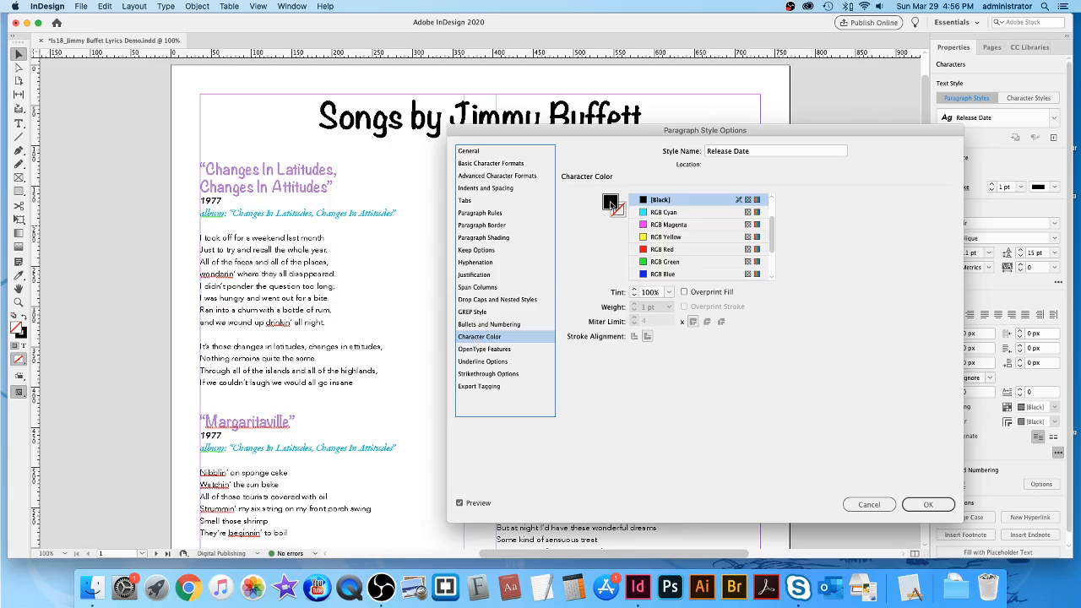
double_click(611, 204)
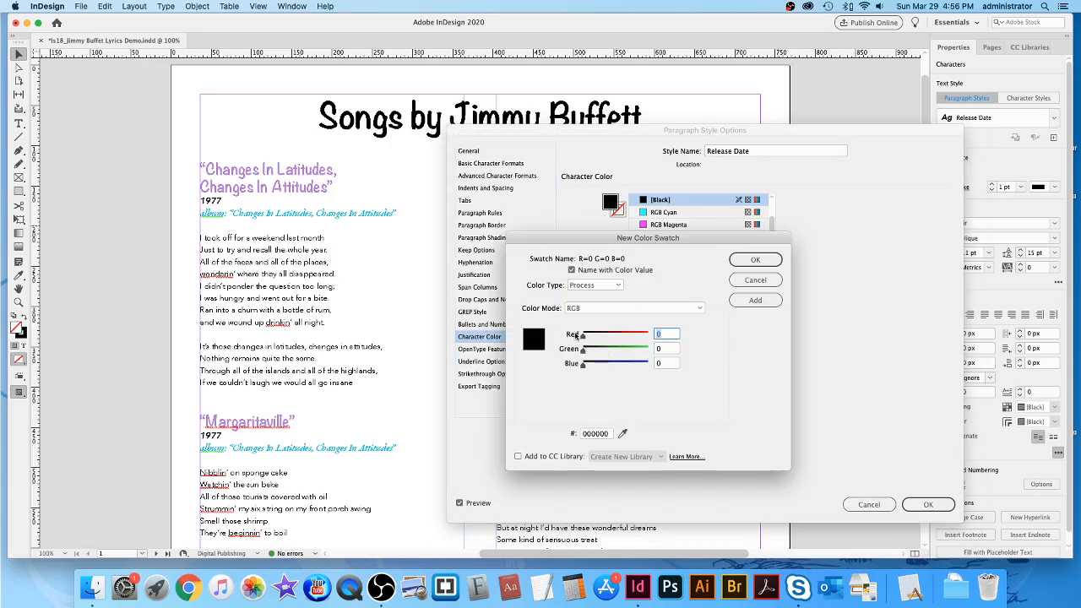
left_click_drag(582, 337, 633, 337)
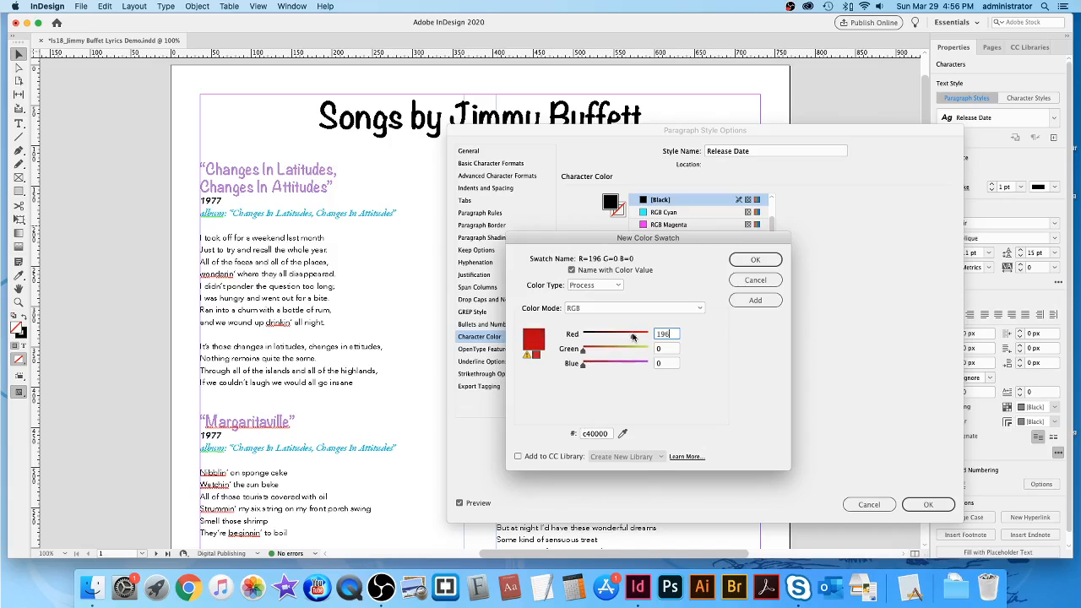
left_click_drag(701, 238, 567, 292)
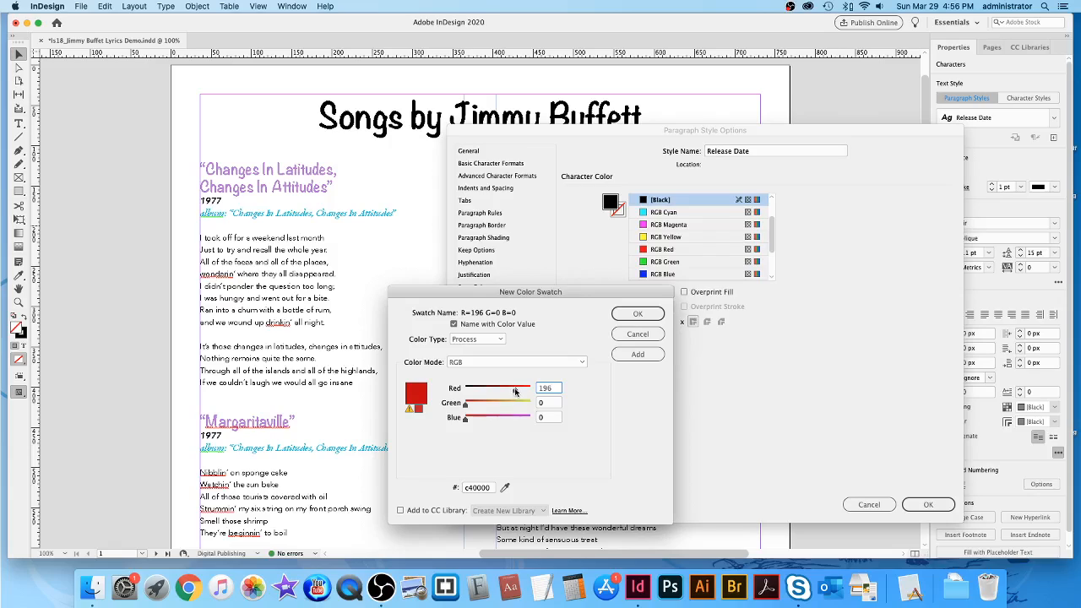
left_click_drag(515, 392, 532, 389)
left_click_drag(465, 417, 505, 407)
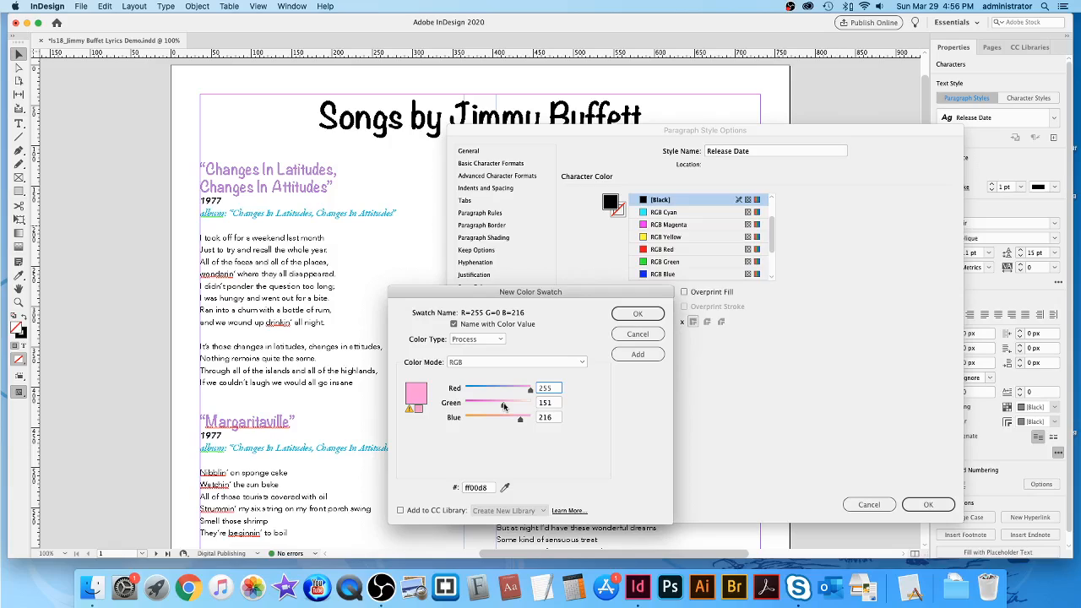
left_click(639, 313)
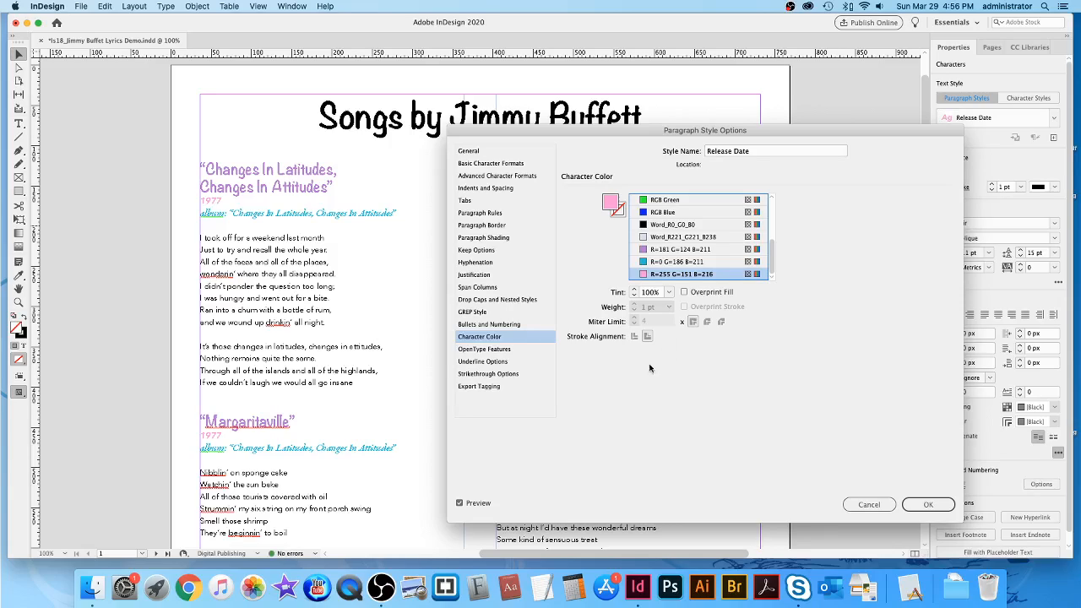
left_click(941, 506)
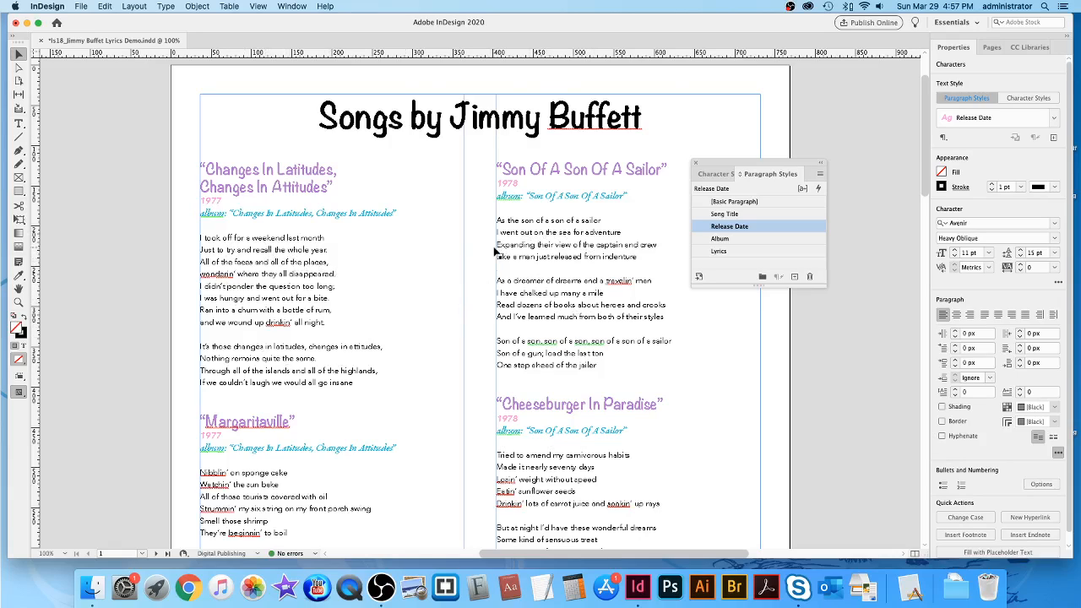
key("super+=")
scroll(499, 249, "left", 4)
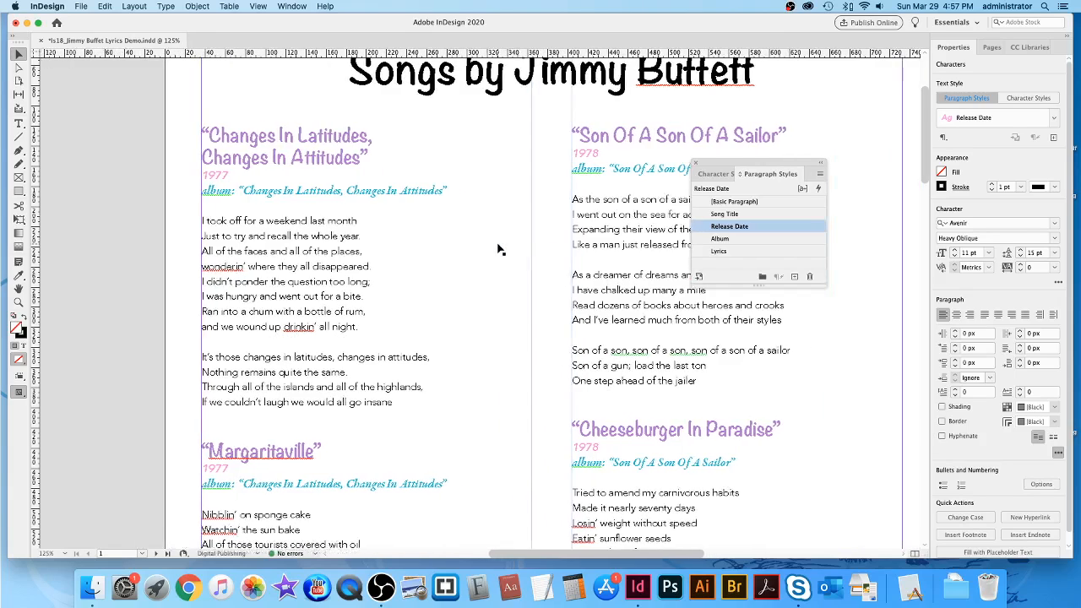
scroll(499, 249, "left", 2)
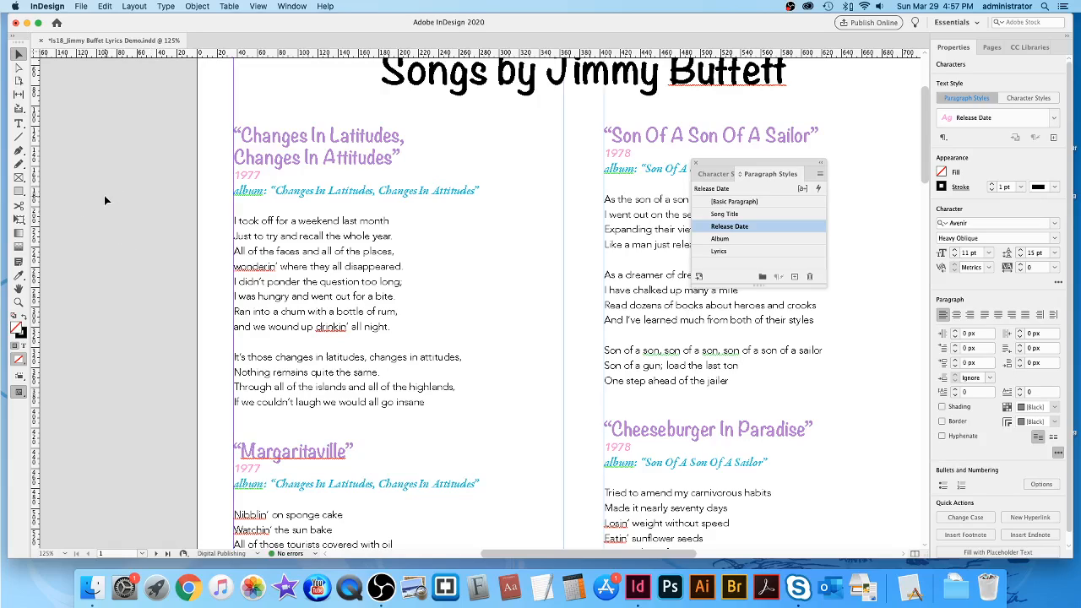
Set the Lyrics style's black text to a 70% tint, then zoom in to 200%.
double_click(767, 253)
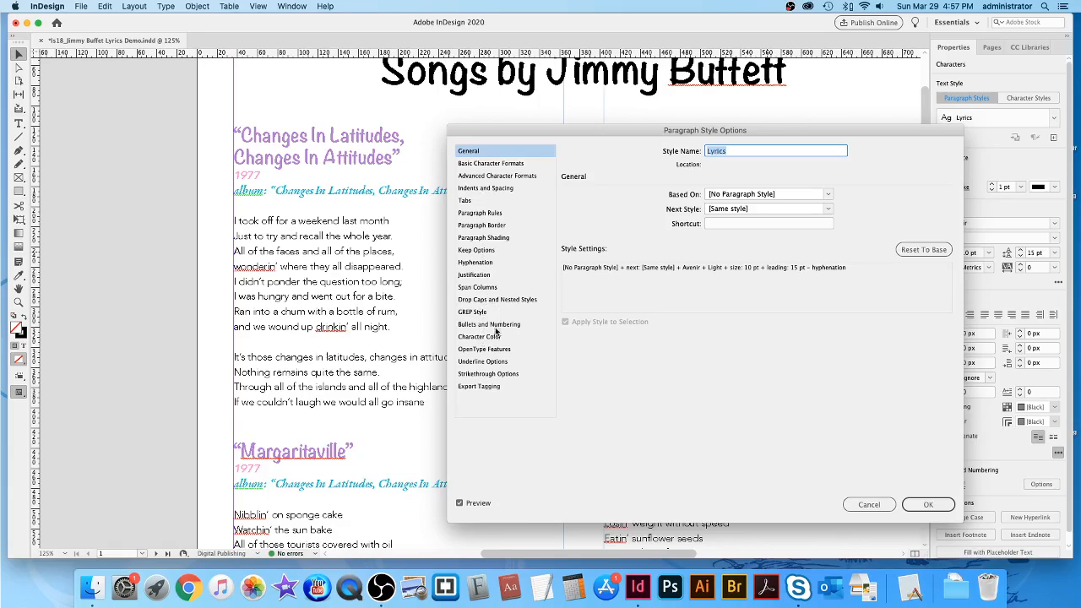
left_click(489, 337)
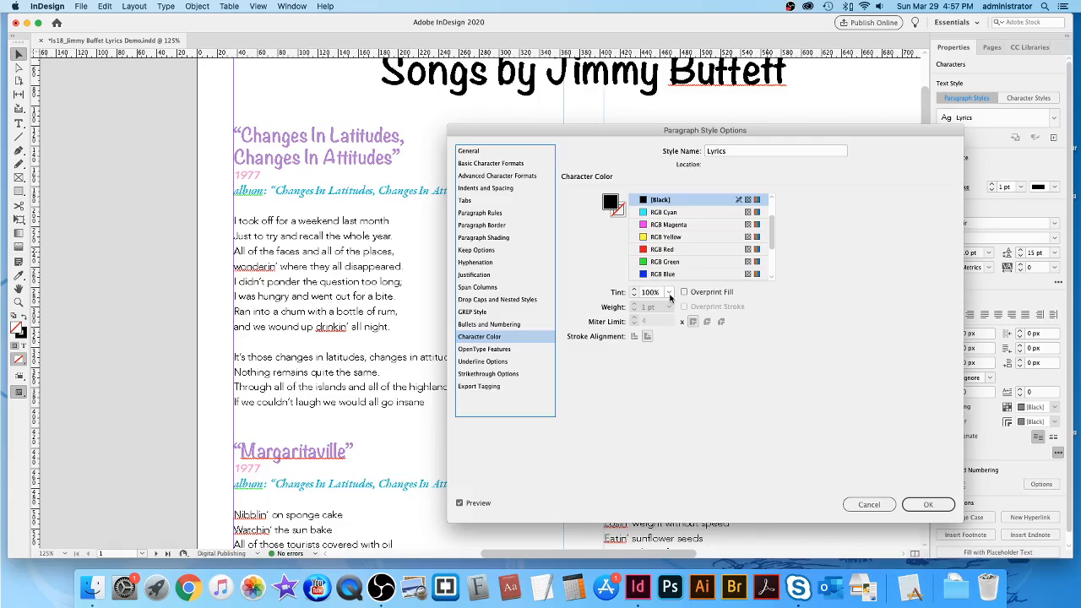
left_click(669, 293)
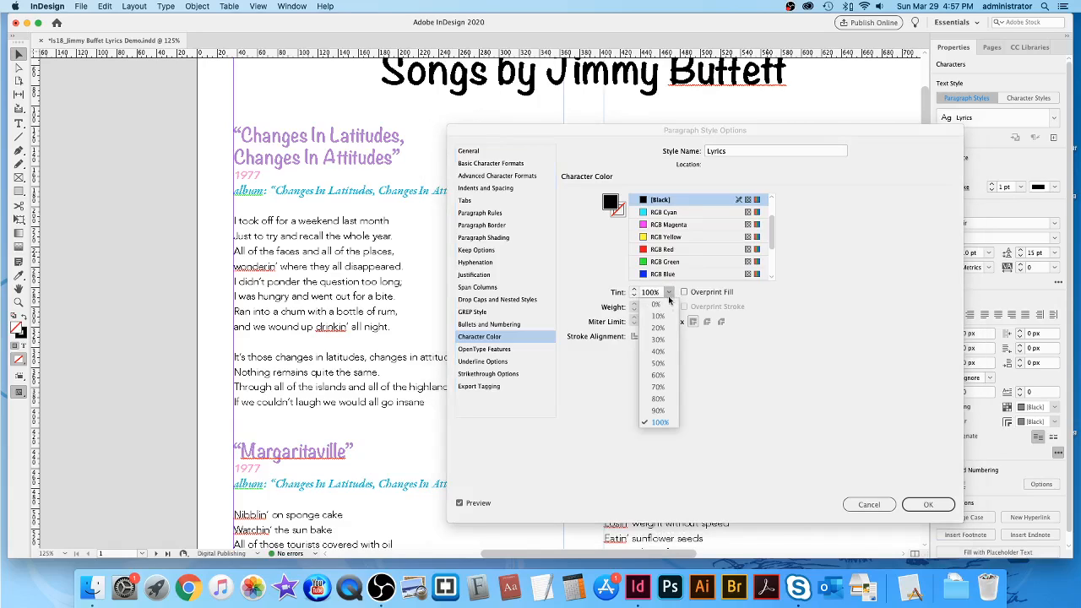
left_click(660, 388)
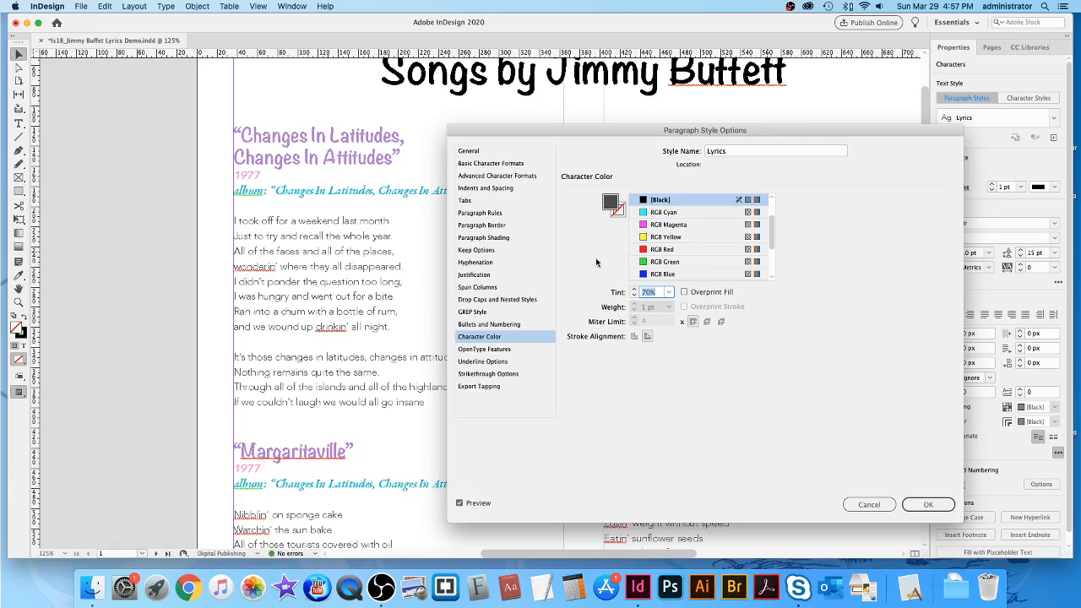
scroll(724, 273, "down", 3)
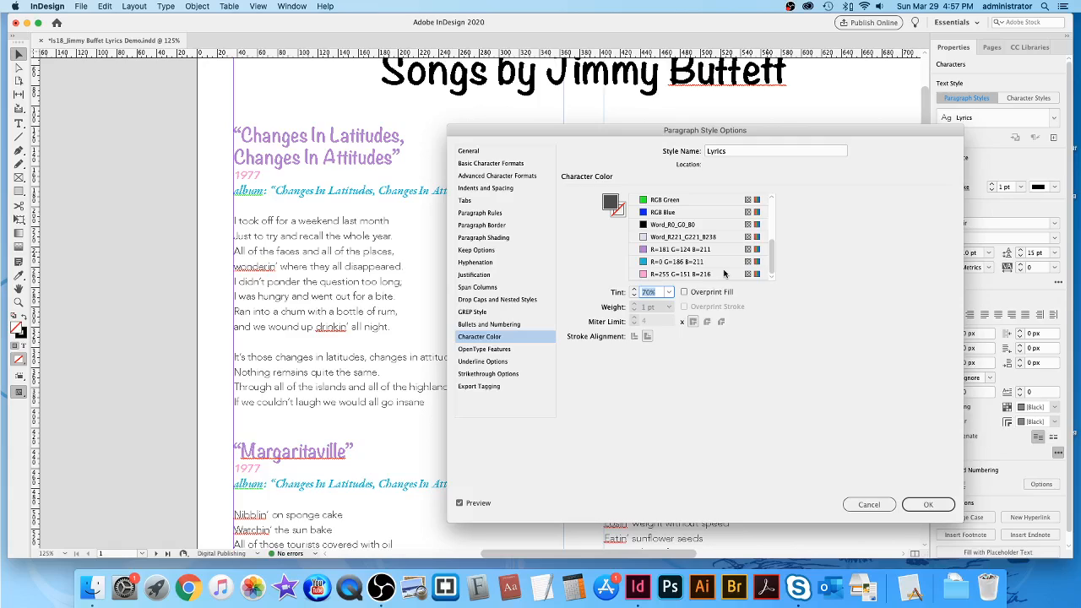
left_click(929, 504)
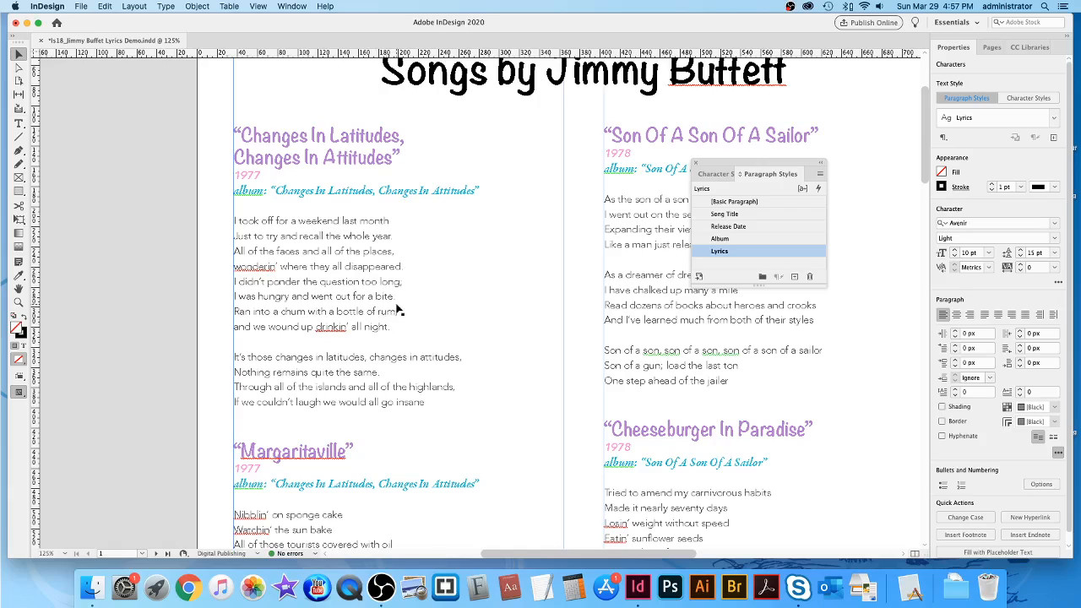
key("super+equal")
key("super+equal")
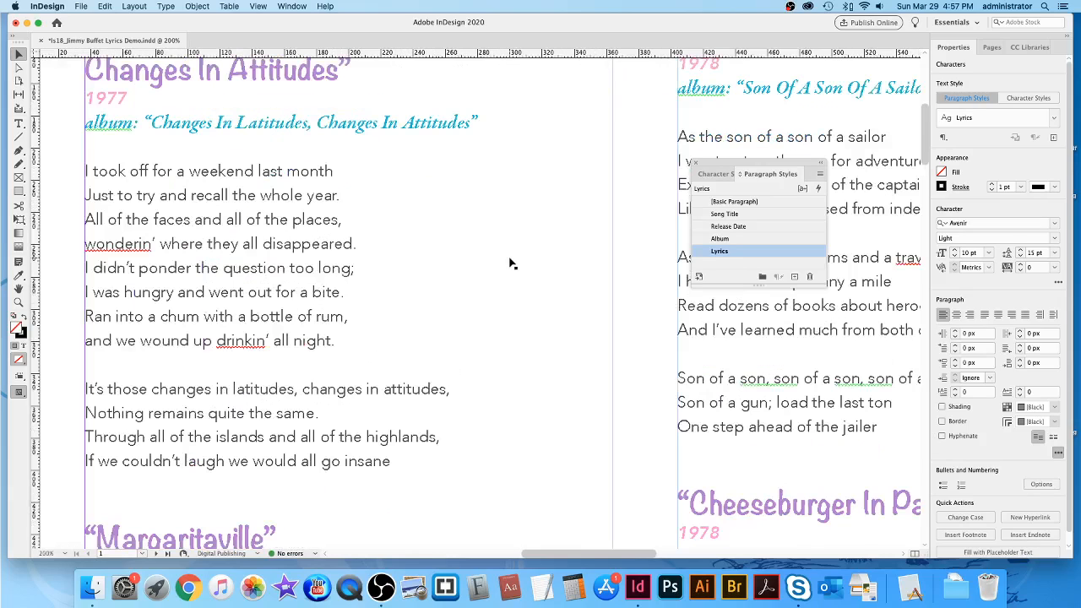
Change the Lyrics style's character colour tint to 60%, after briefly trying 50%.
double_click(792, 253)
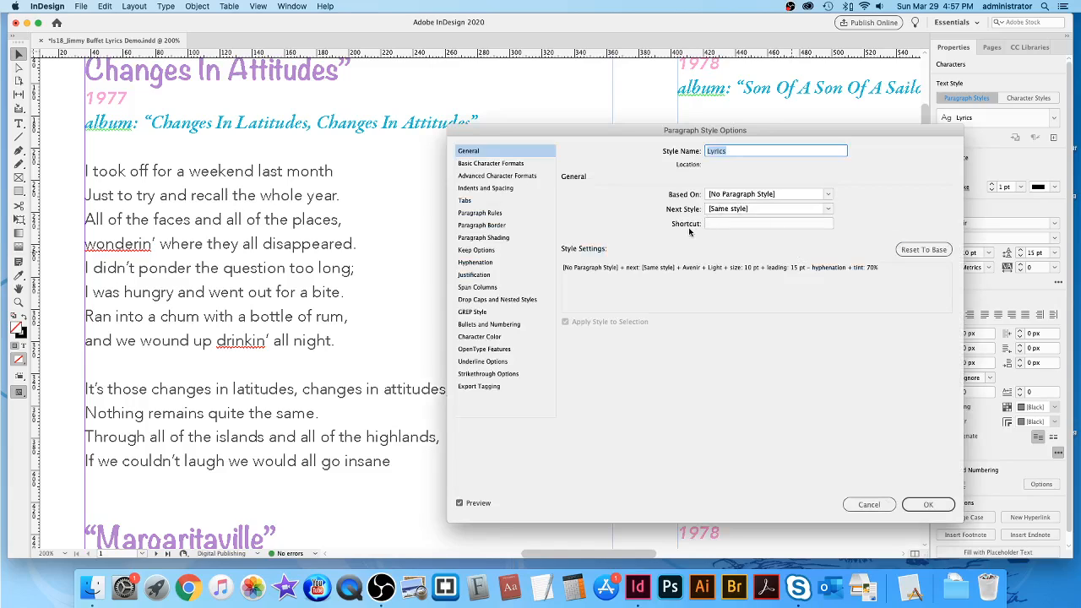
left_click(480, 337)
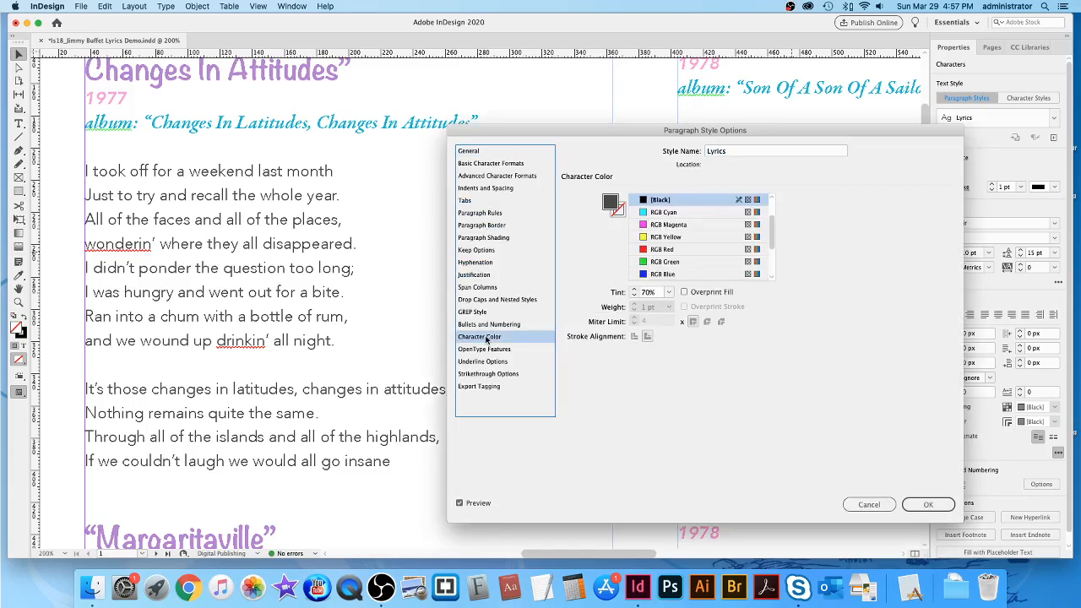
left_click(670, 293)
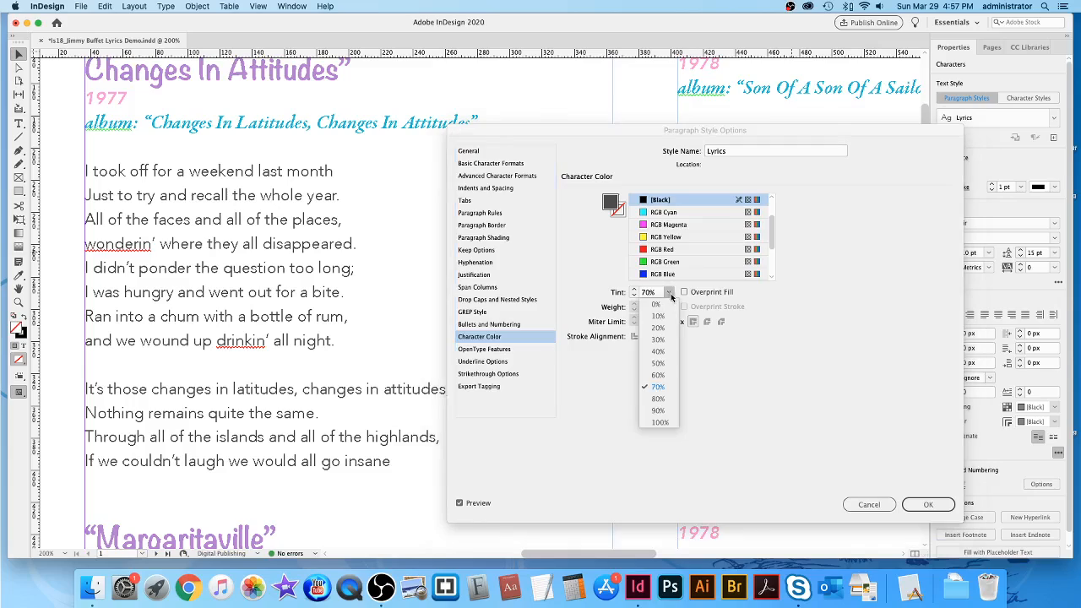
left_click(659, 364)
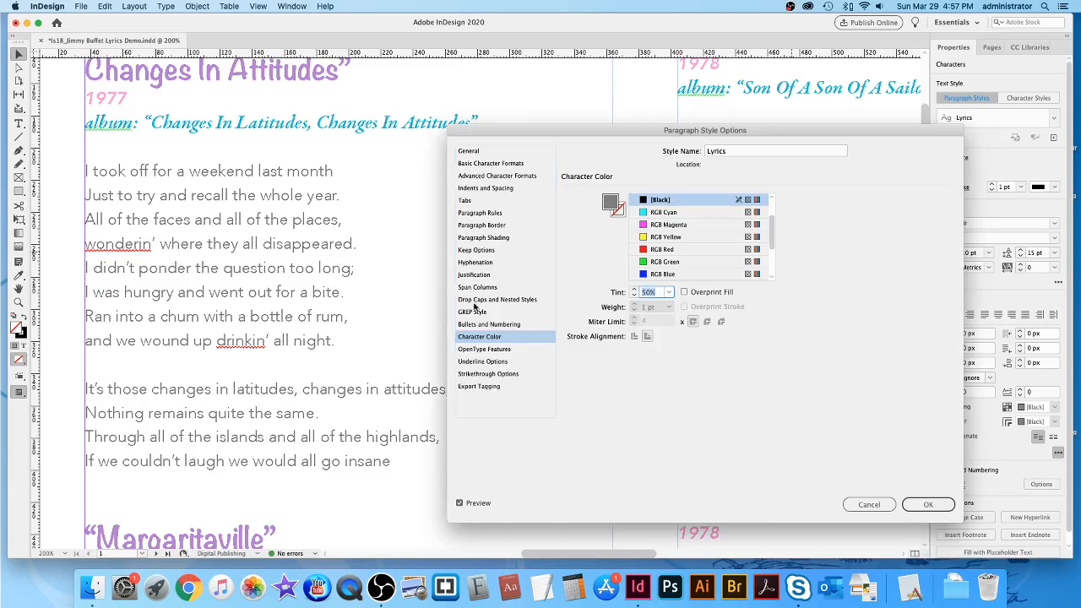
left_click(673, 293)
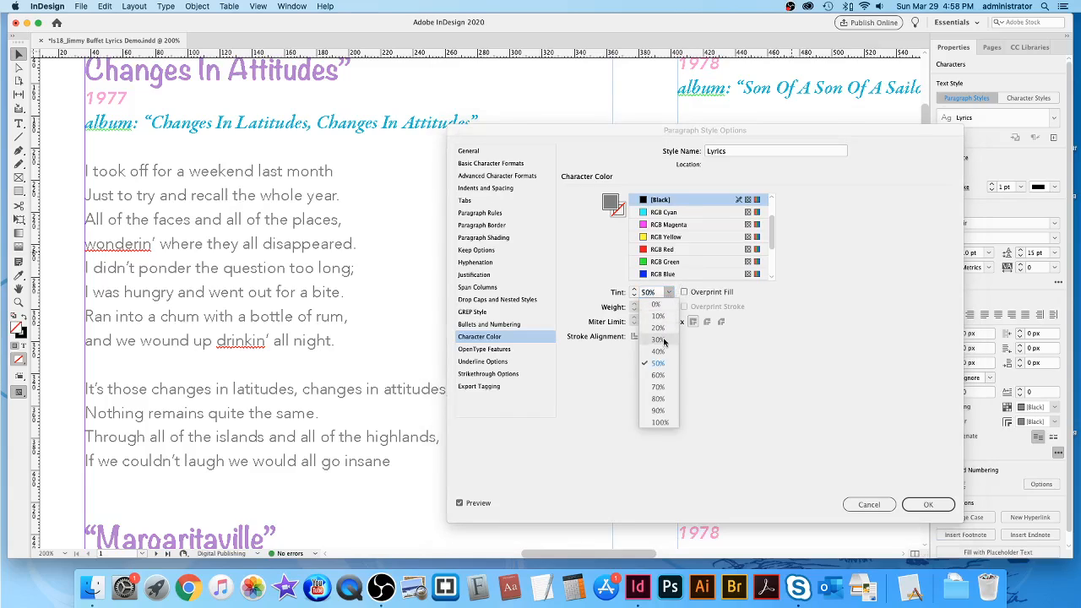
left_click(656, 376)
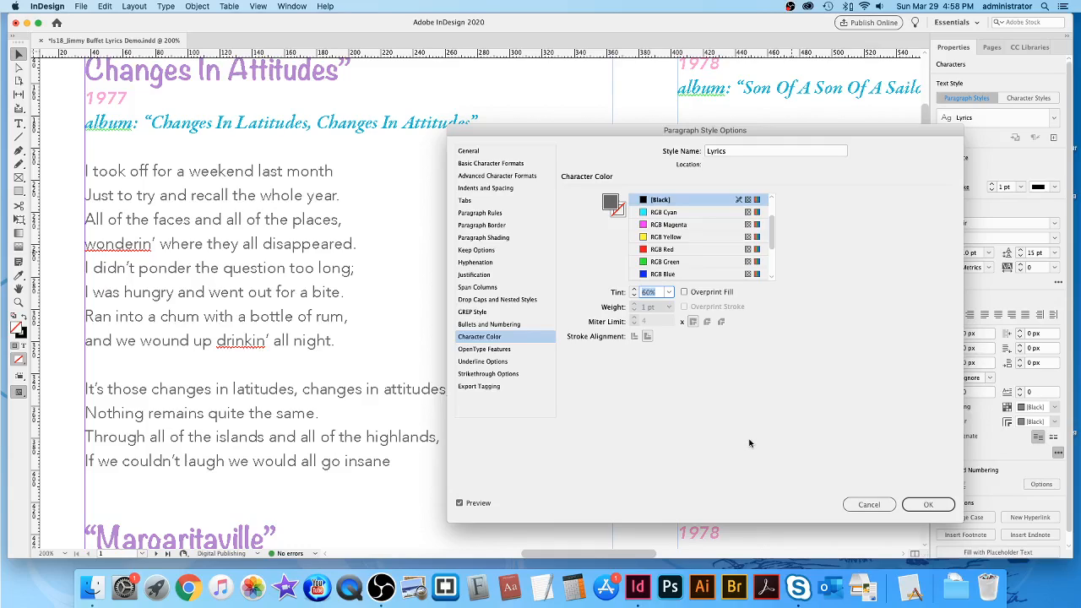
left_click(928, 505)
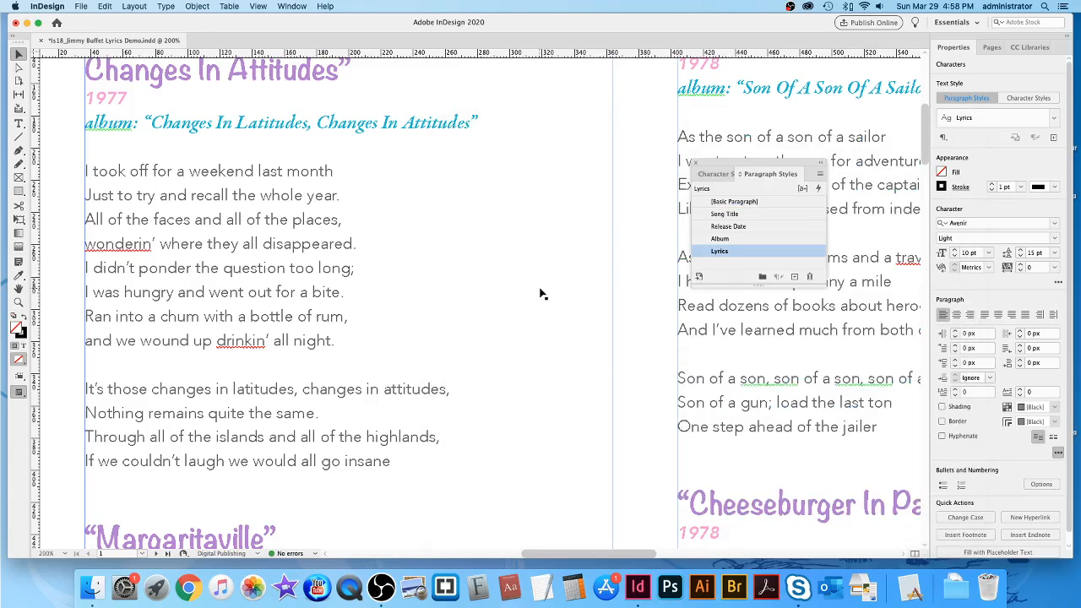
Zoom out to 125% and move the Paragraph Styles panel off the page title.
scroll(541, 294, "left", 5)
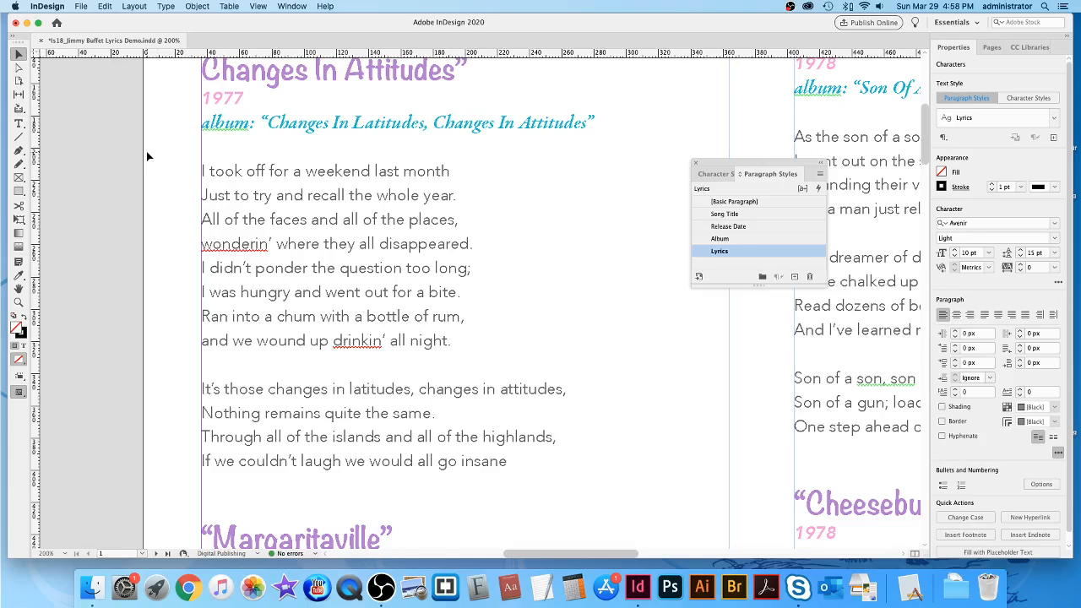
scroll(147, 156, "up", 5)
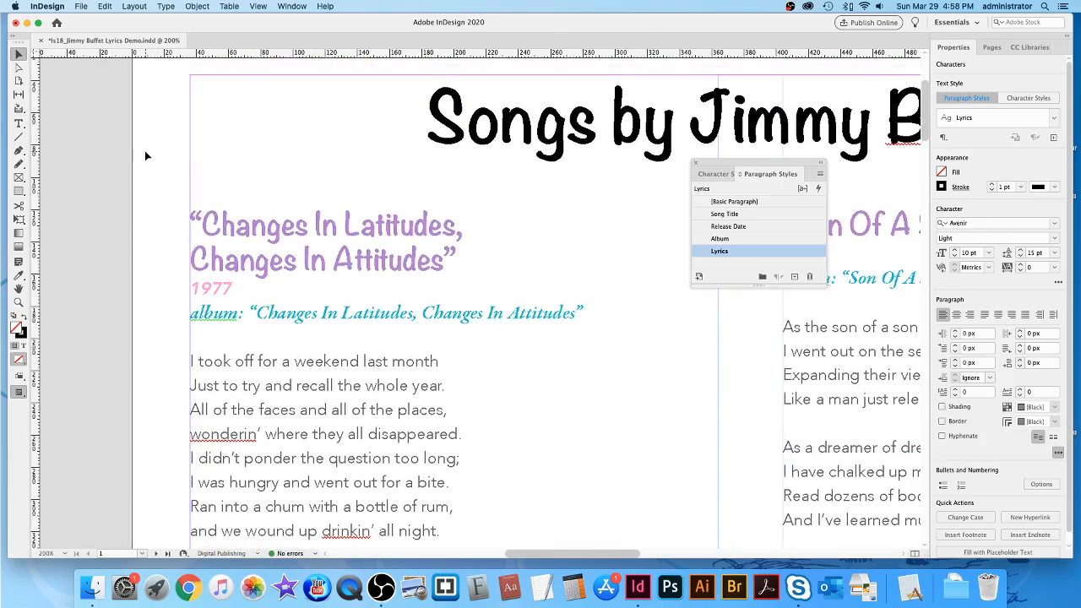
scroll(145, 156, "right", 5)
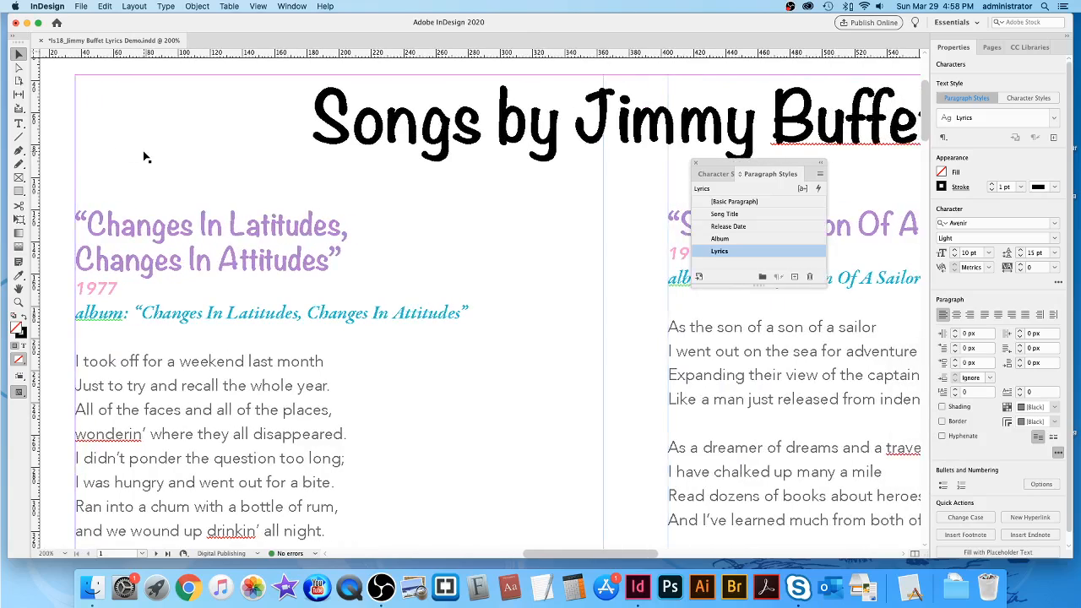
key("super+minus")
key("super+minus")
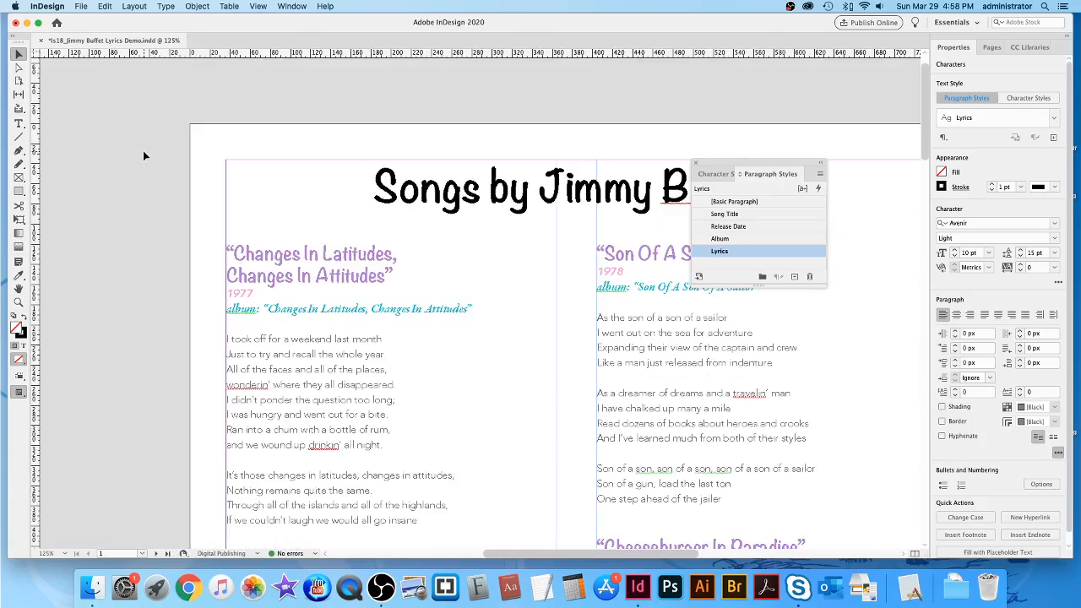
left_click_drag(735, 164, 762, 302)
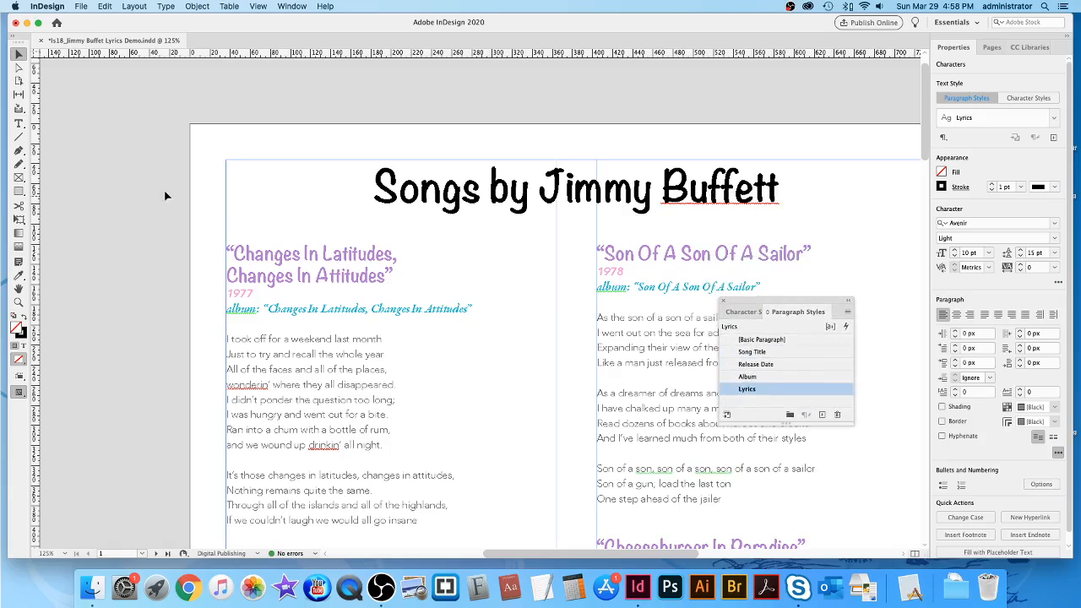
left_click(18, 123)
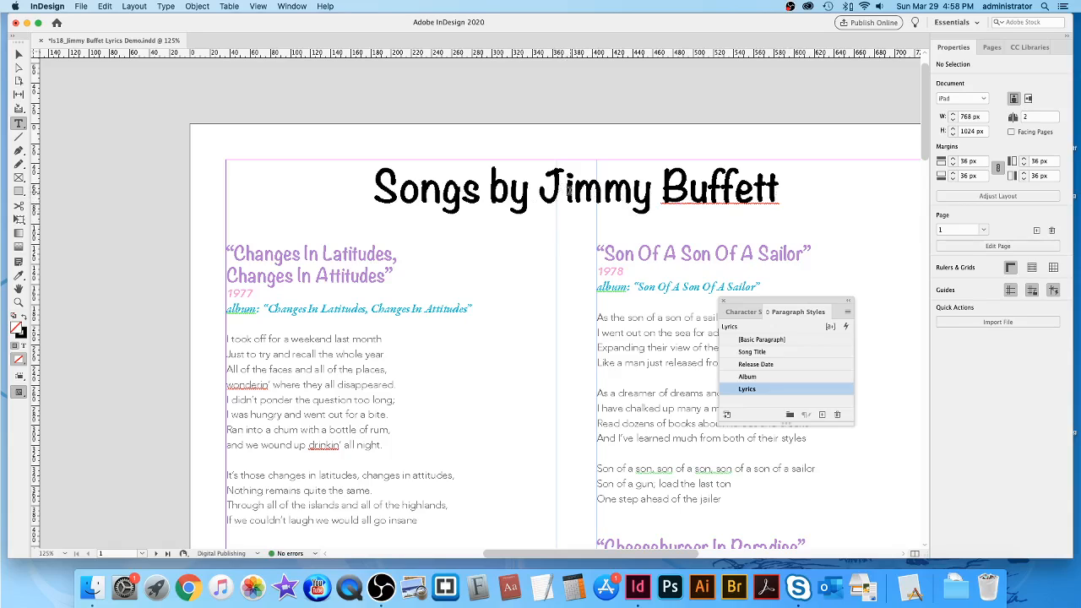
Colour the 'Songs by Jimmy Buffett' heading with the teal R=0 G=186 B=211 swatch.
triple_click(583, 193)
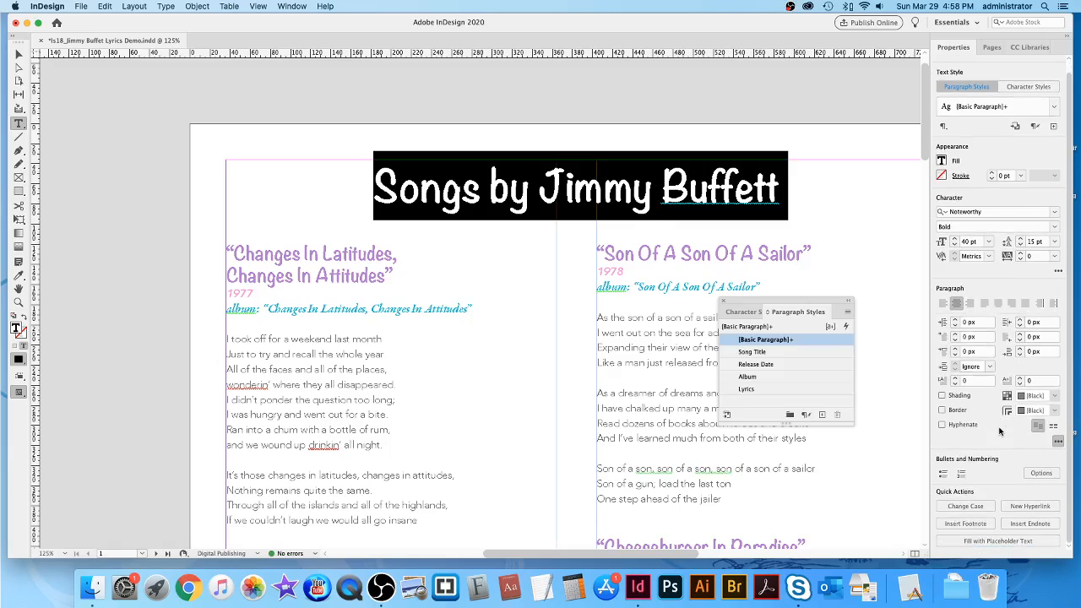
left_click(294, 7)
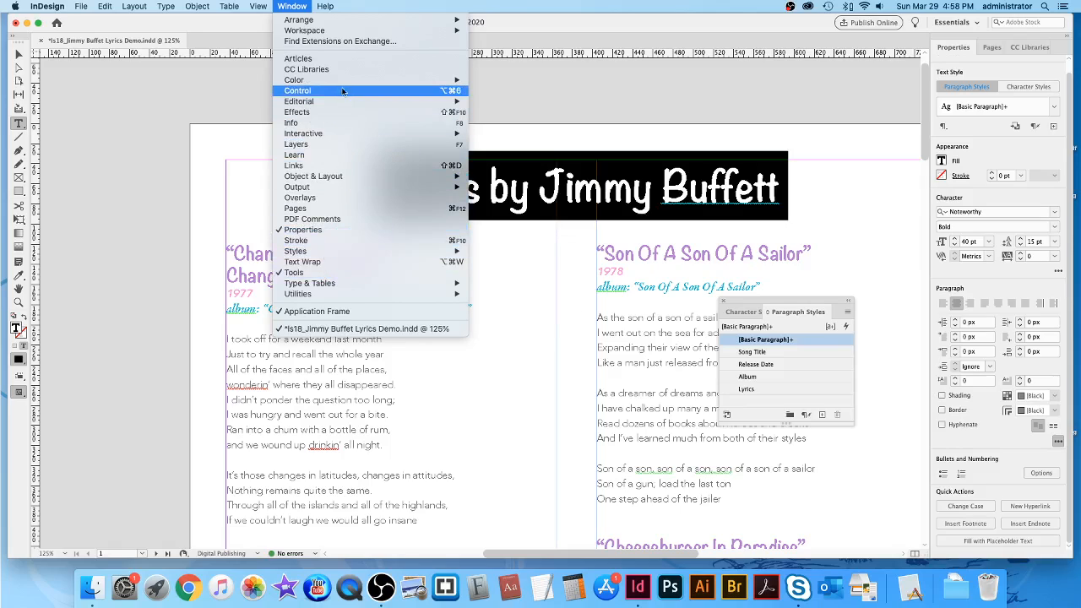
mouse_move(343, 85)
left_click(531, 112)
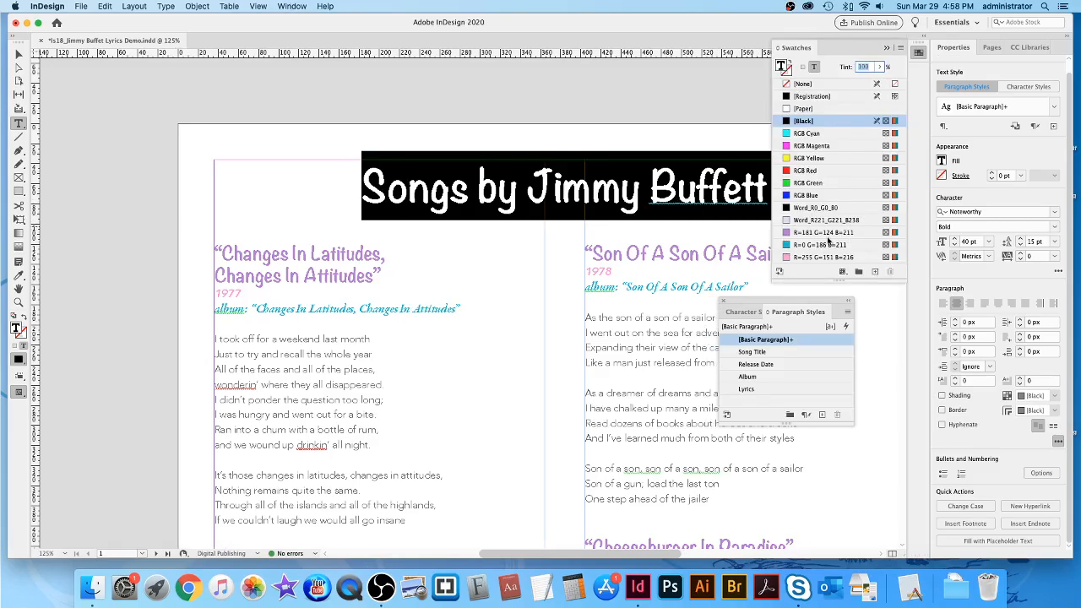
left_click(824, 233)
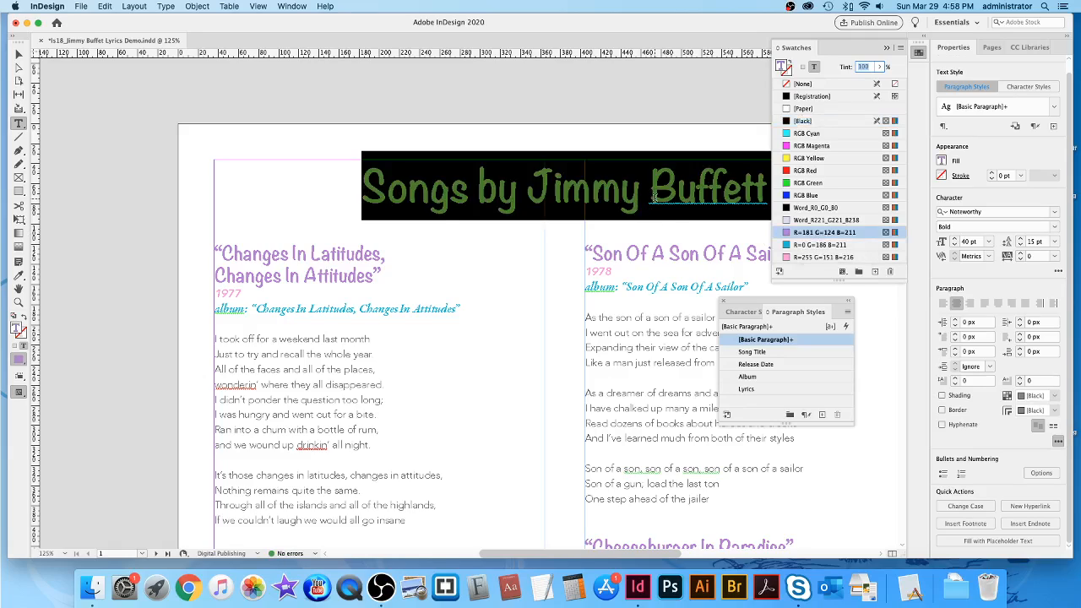
left_click(722, 211)
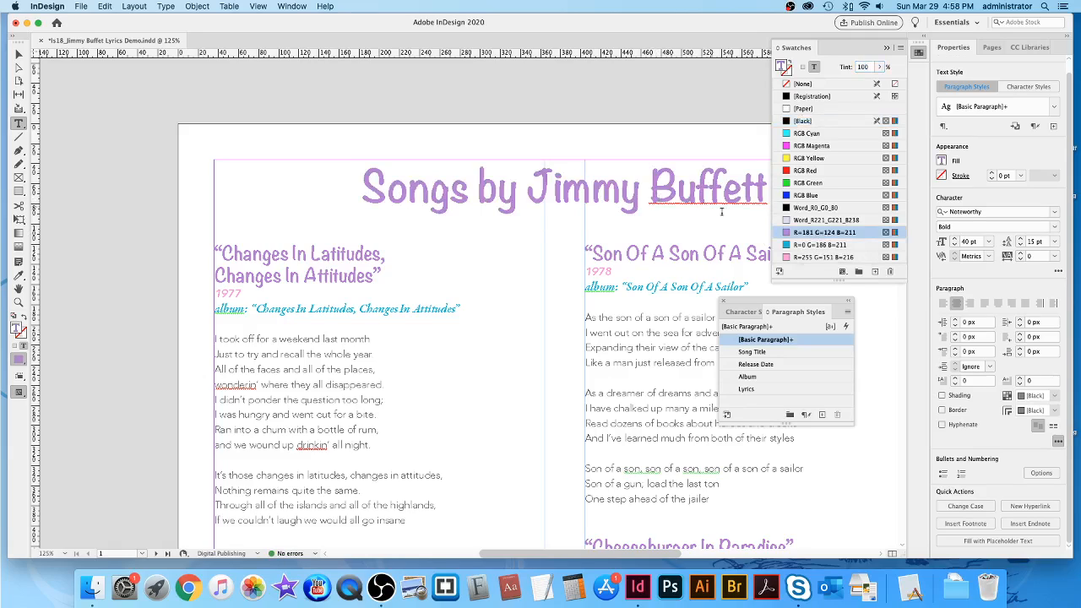
triple_click(676, 192)
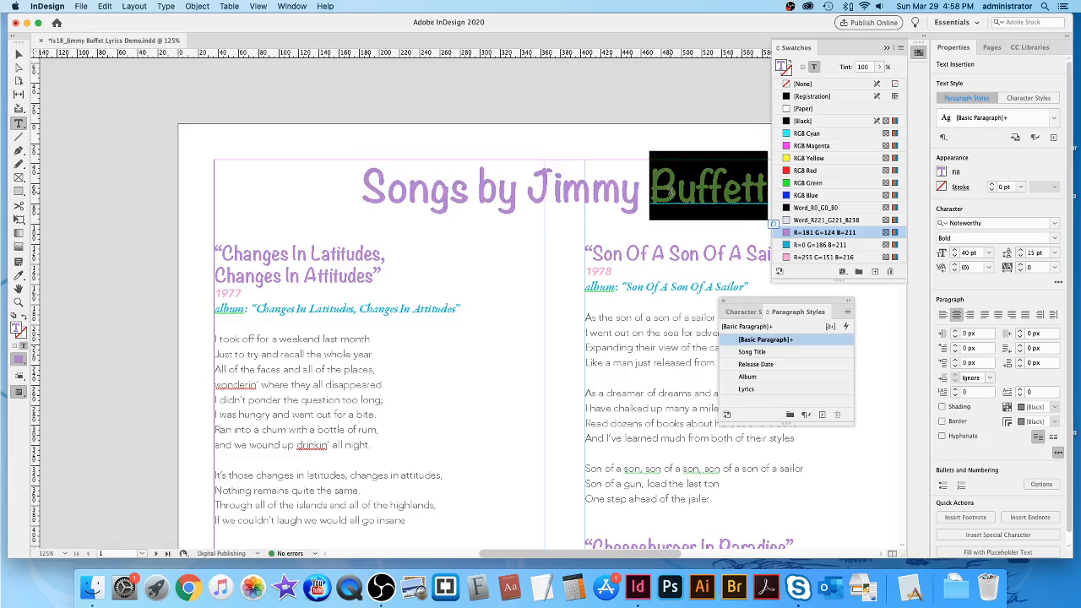
left_click(824, 245)
left_click(650, 196)
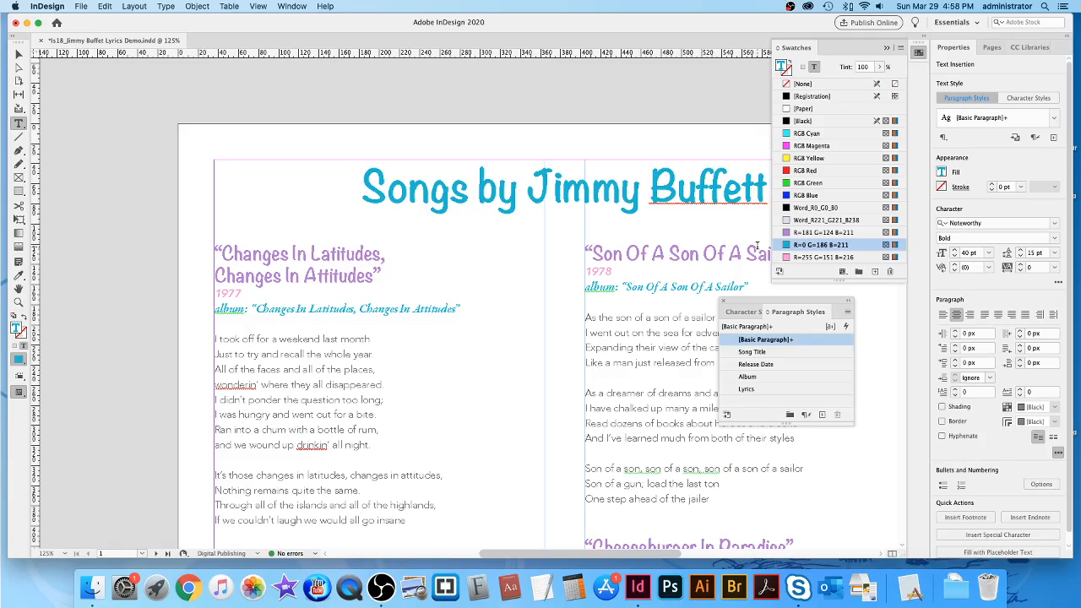
left_click(887, 48)
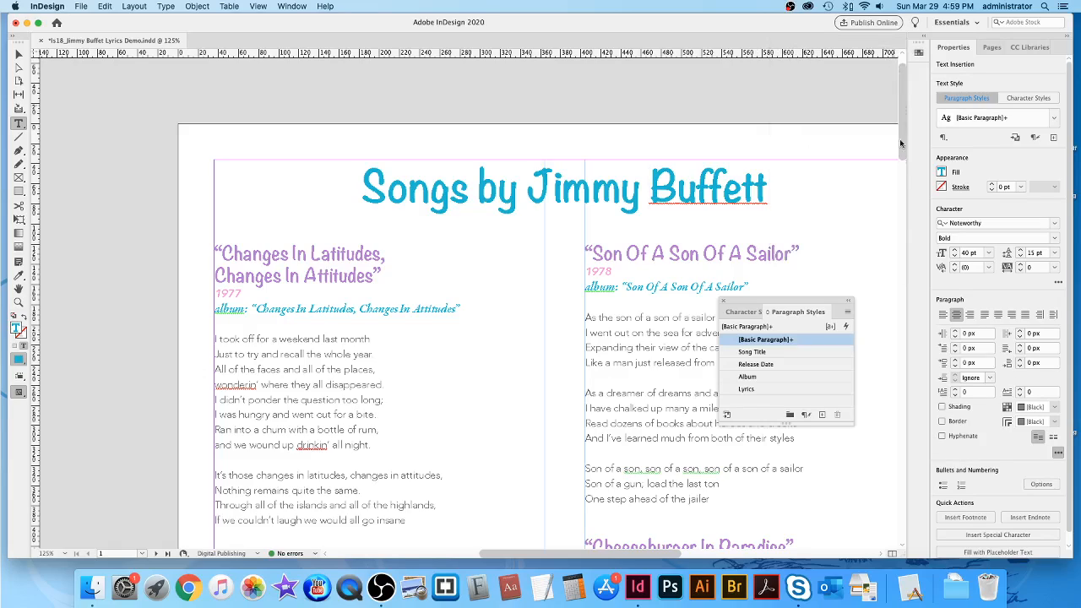
Fit the page, review both pages of the finished layout, then bring OBS forward.
left_click_drag(807, 313, 832, 284)
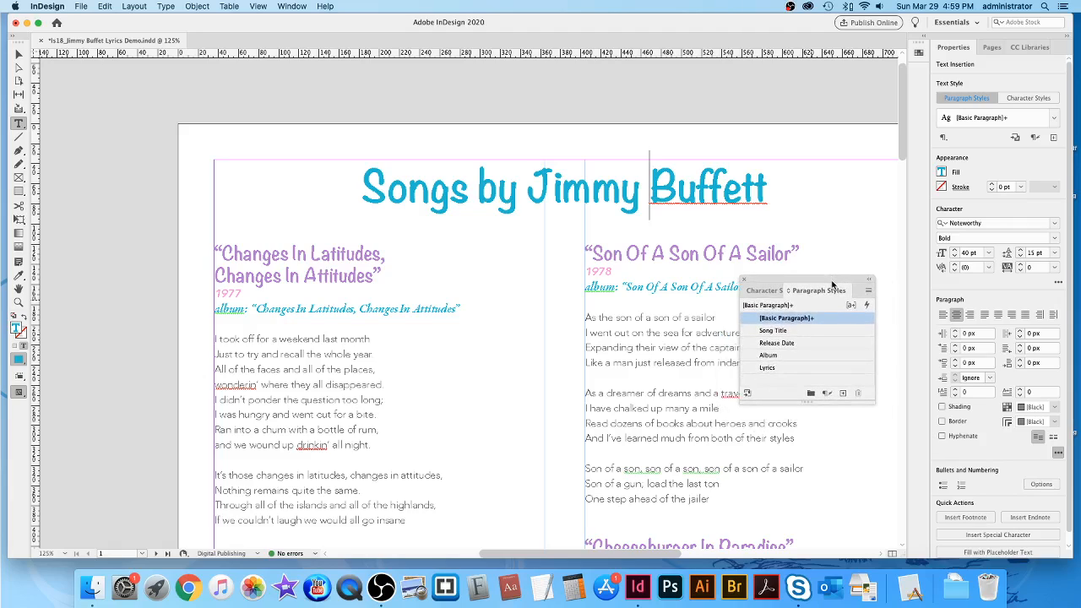
key("super+0")
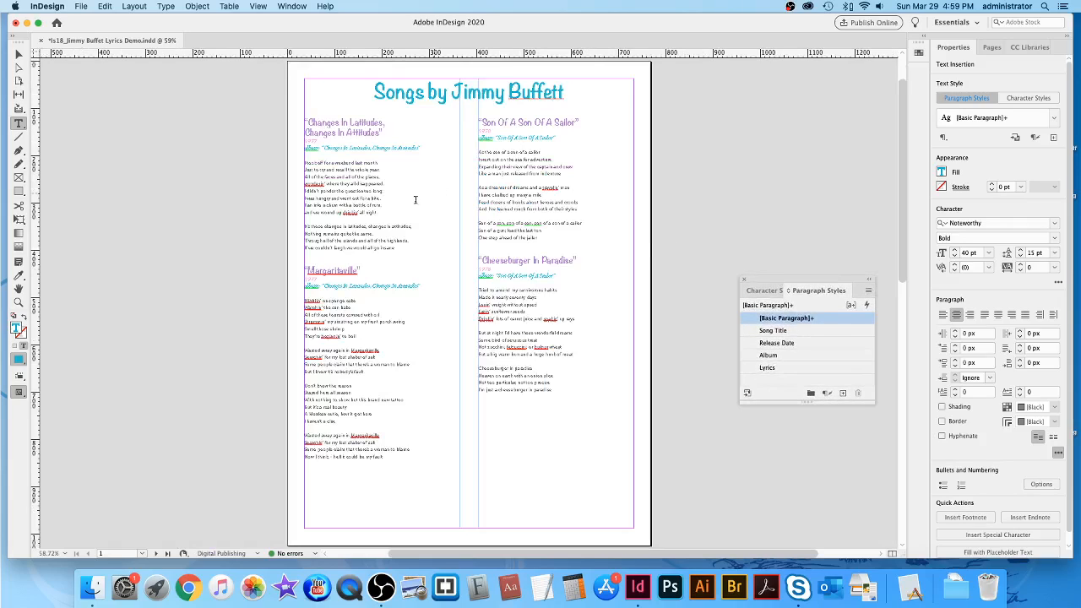
scroll(702, 254, "down", 10)
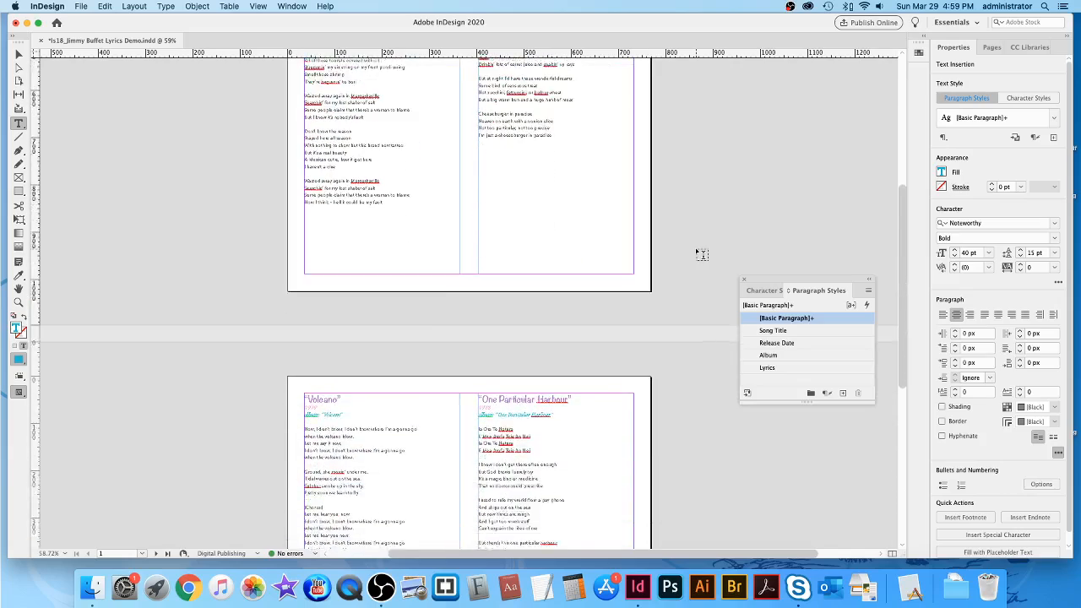
scroll(701, 254, "down", 10)
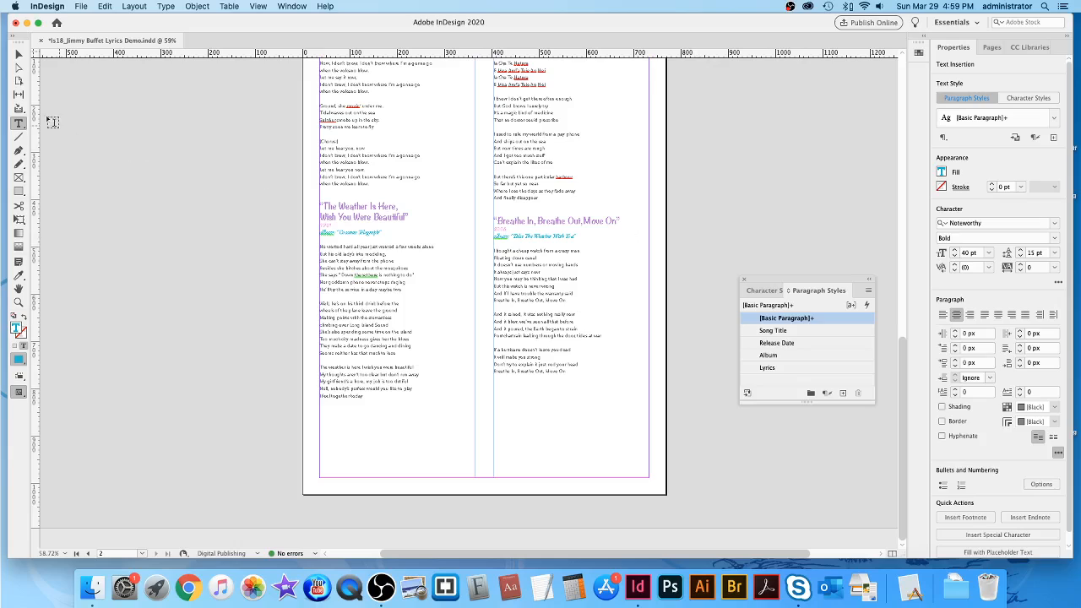
left_click(18, 54)
left_click(731, 166)
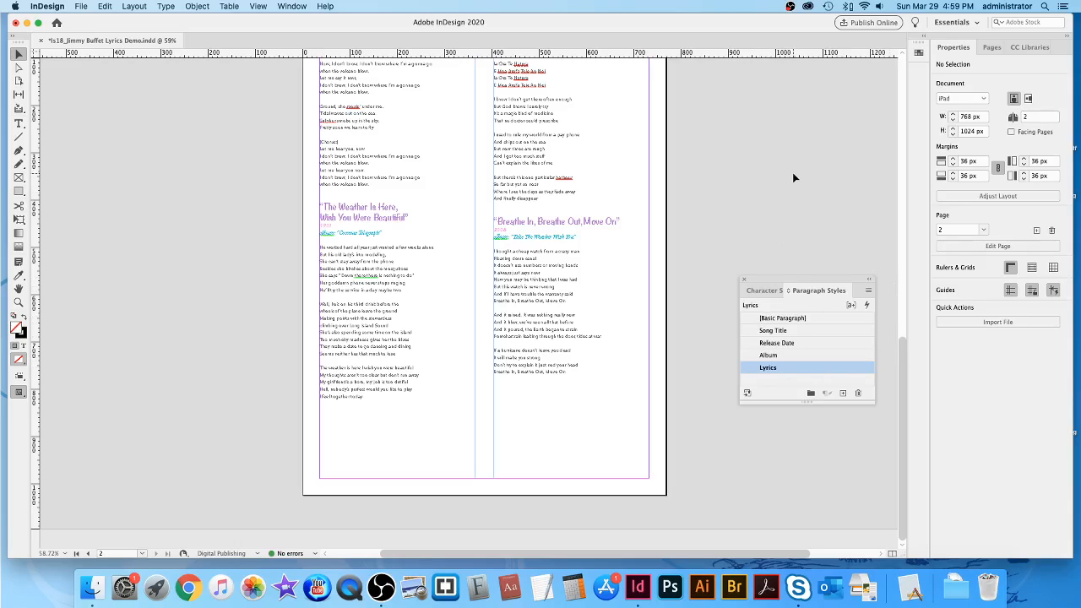
scroll(792, 172, "up", 1)
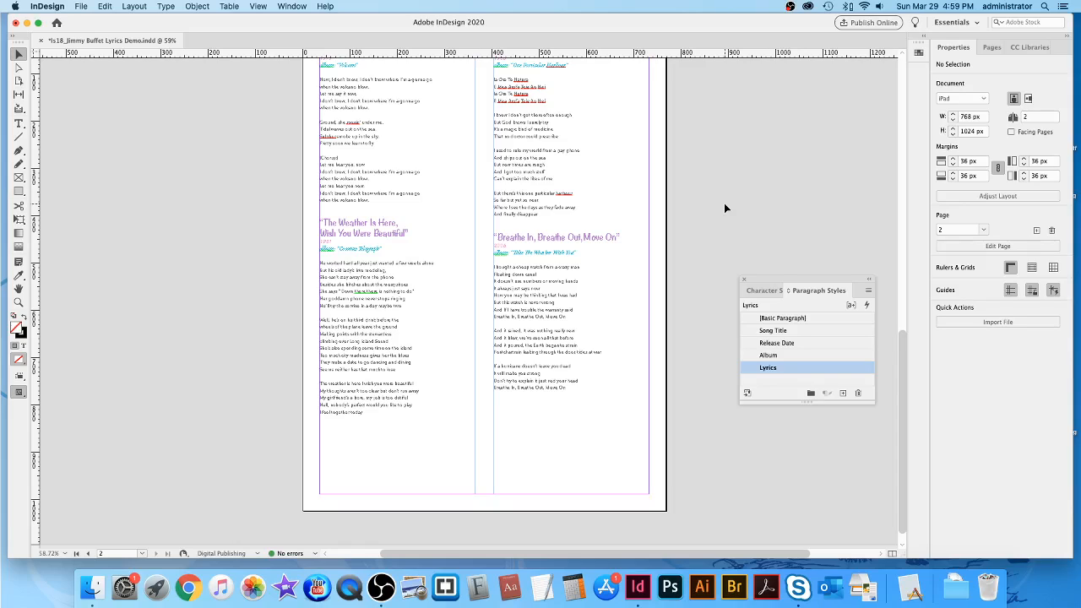
scroll(727, 205, "up", 1)
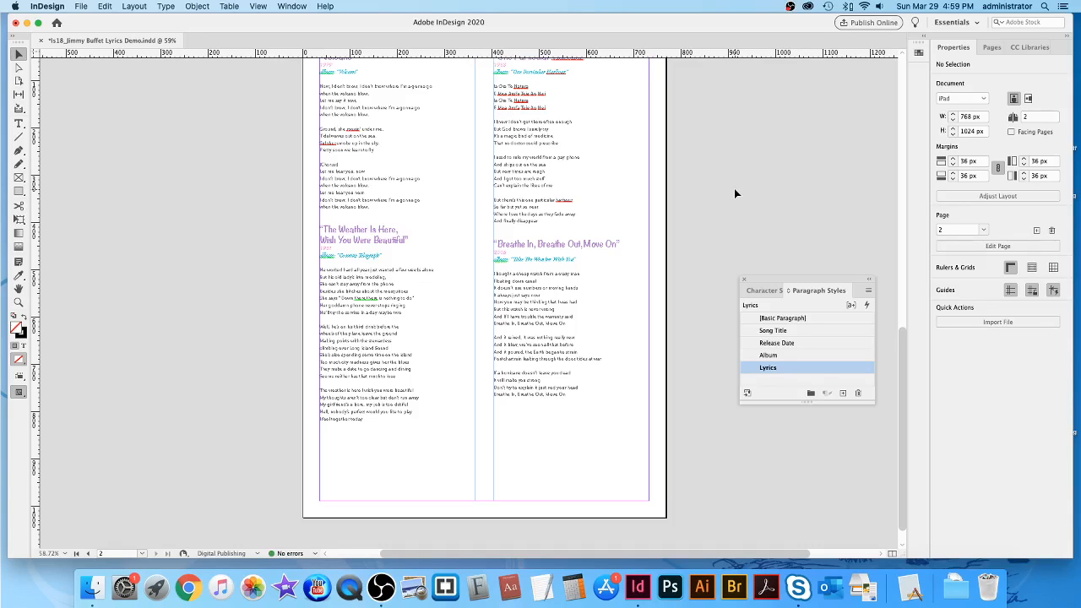
scroll(734, 191, "up", 10)
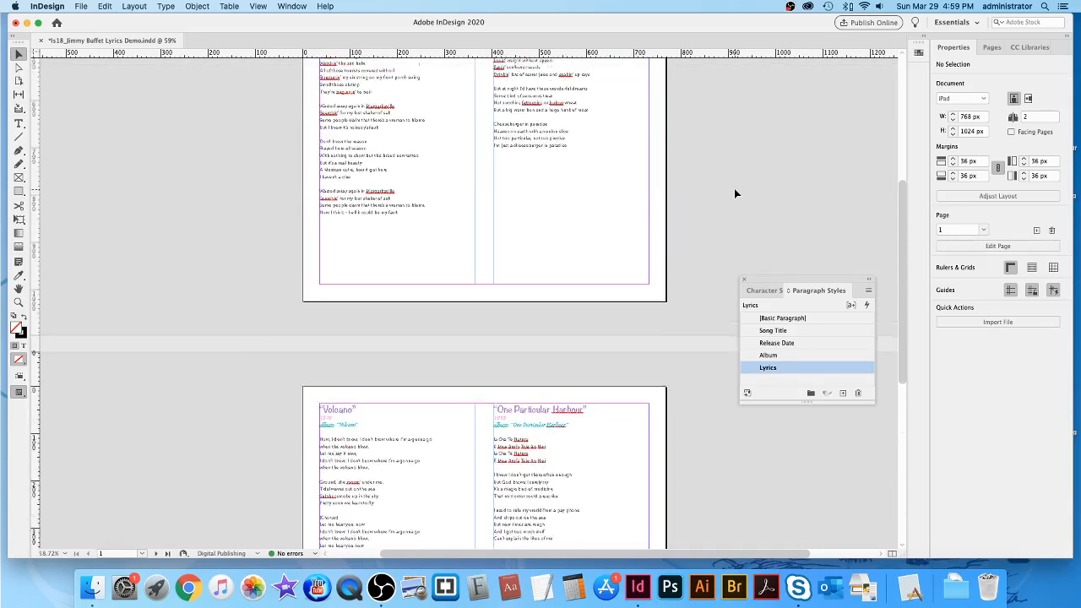
scroll(734, 193, "up", 10)
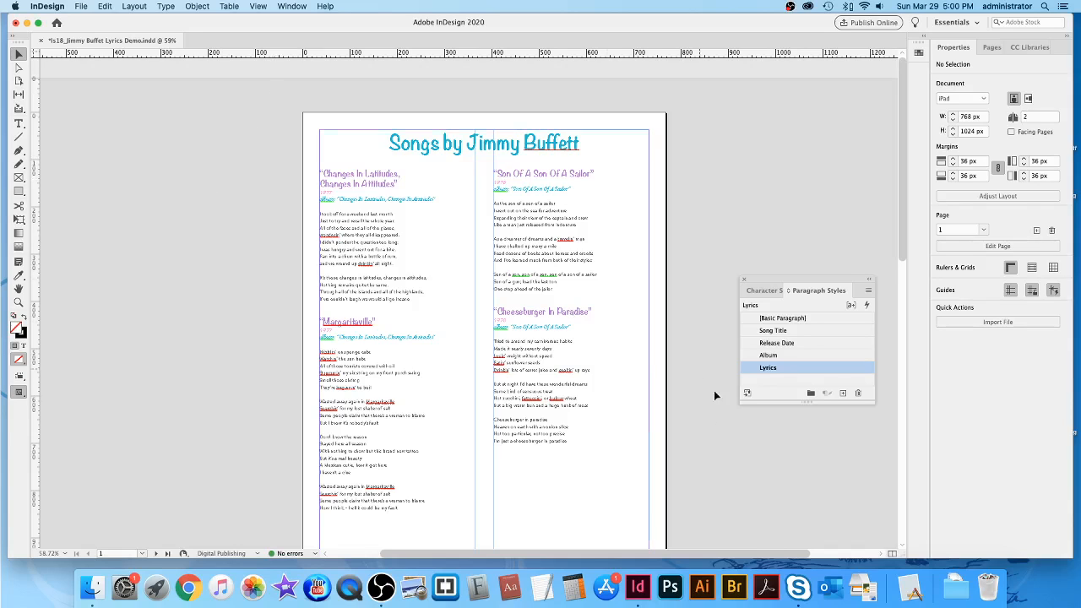
left_click(361, 568)
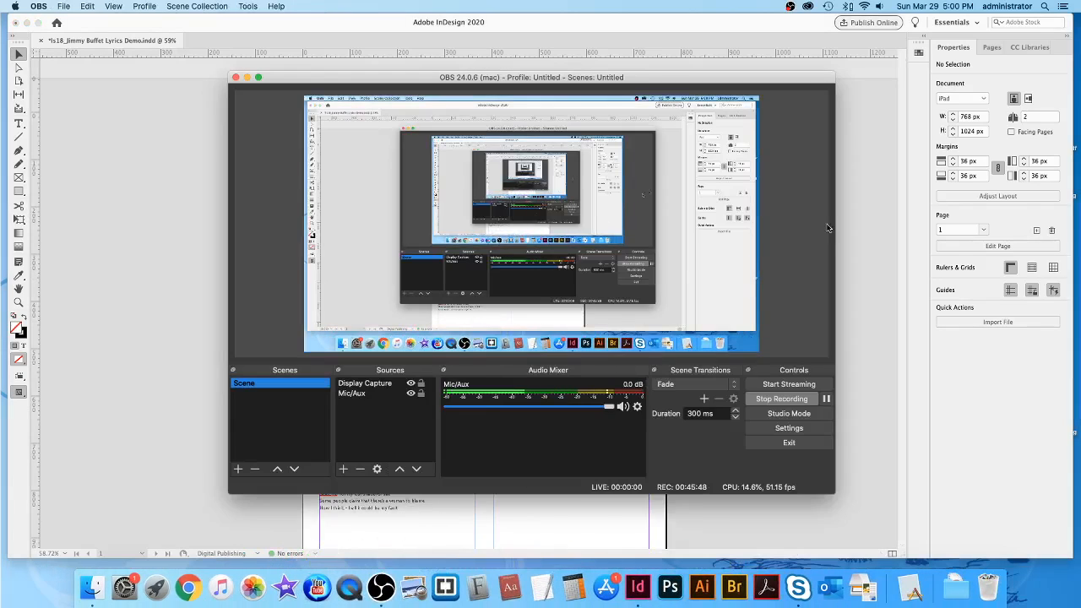